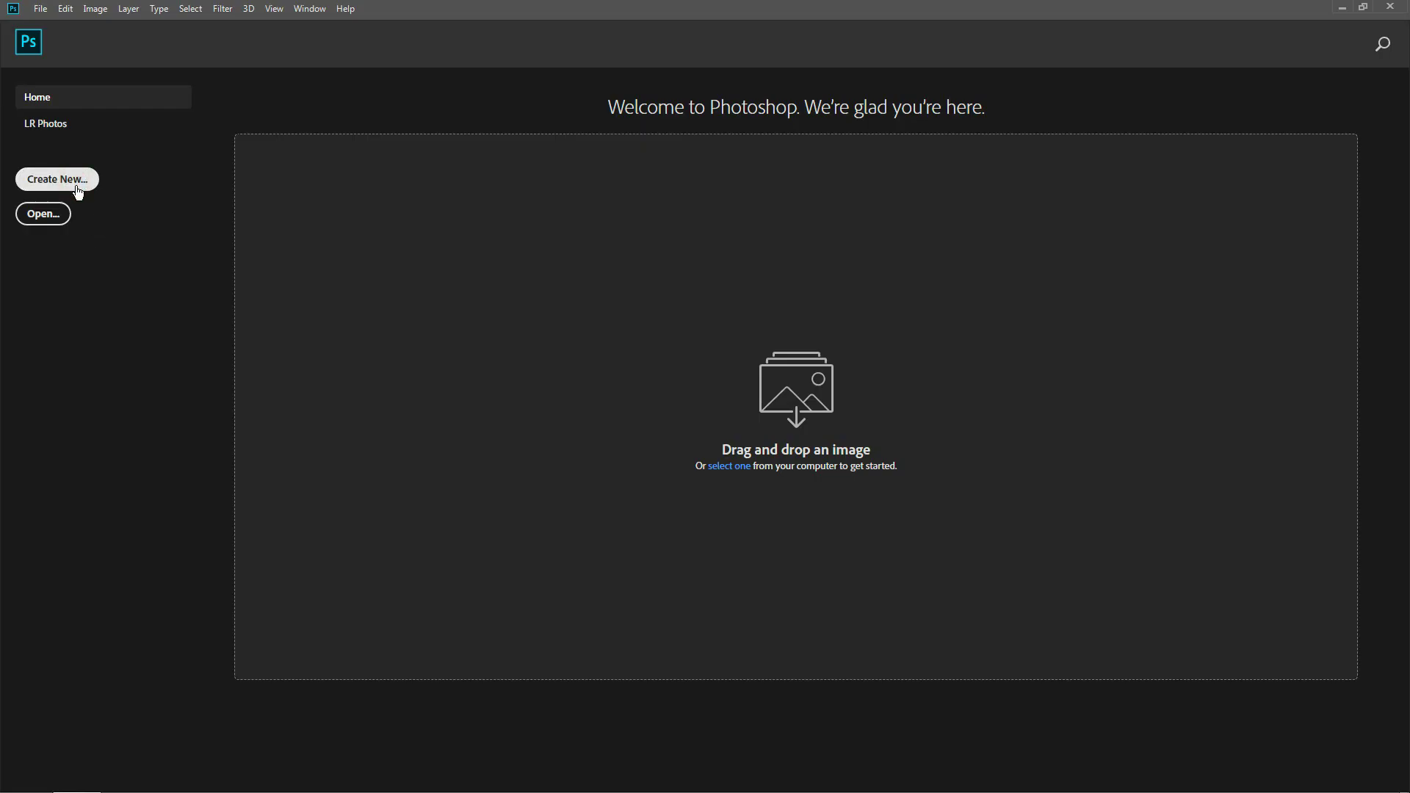
Create a new 1920×1080 HDTV 1080p document from the Film & Video presets
click(80, 185)
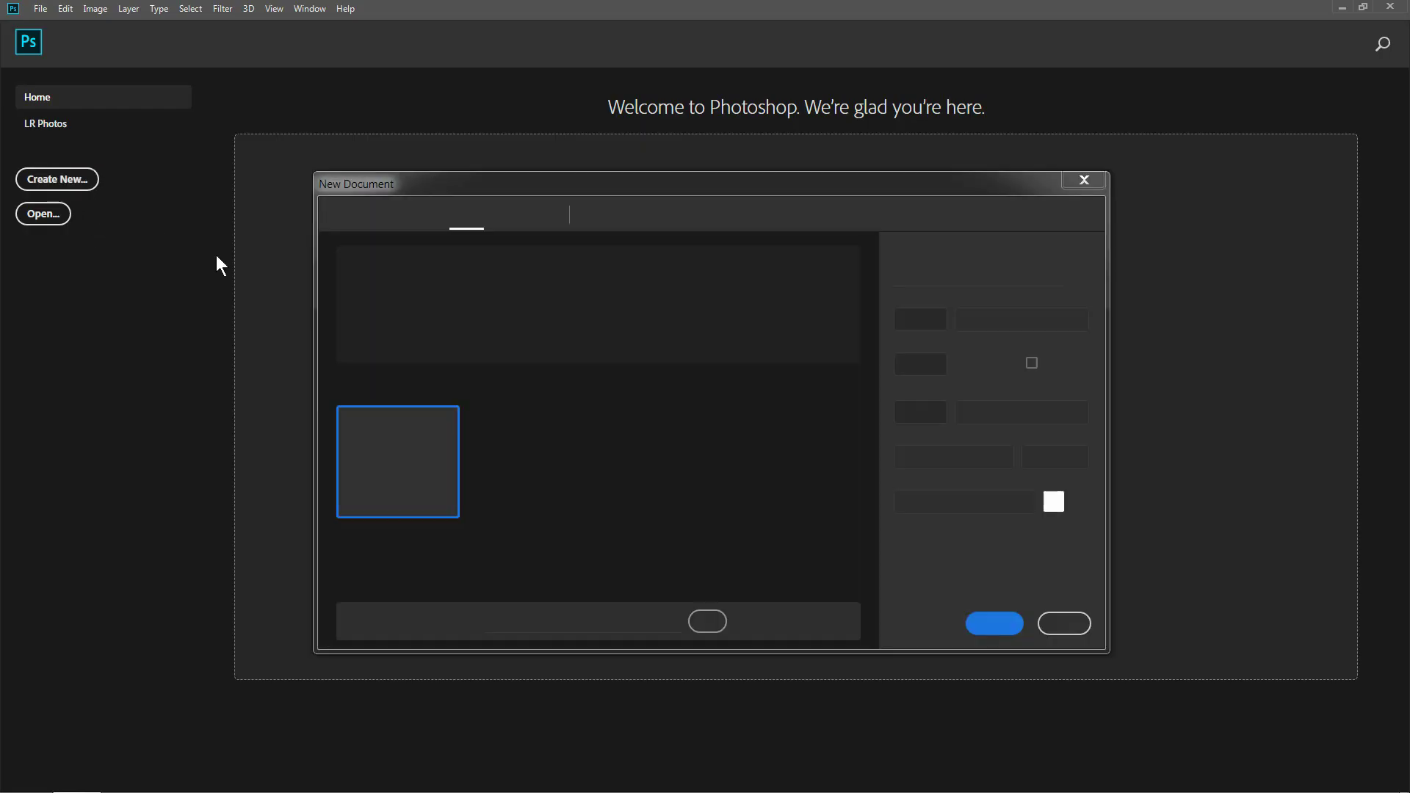
click(975, 220)
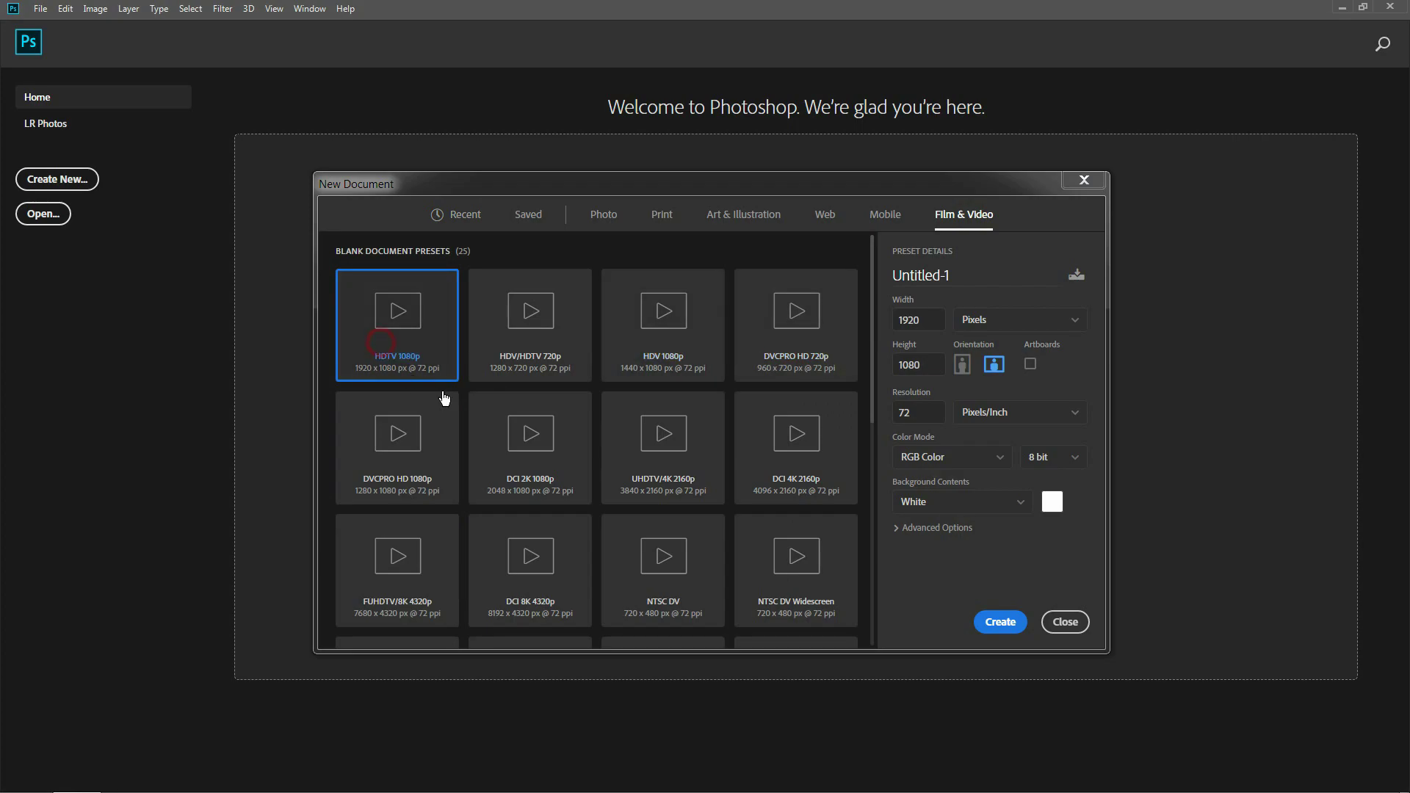
click(1002, 623)
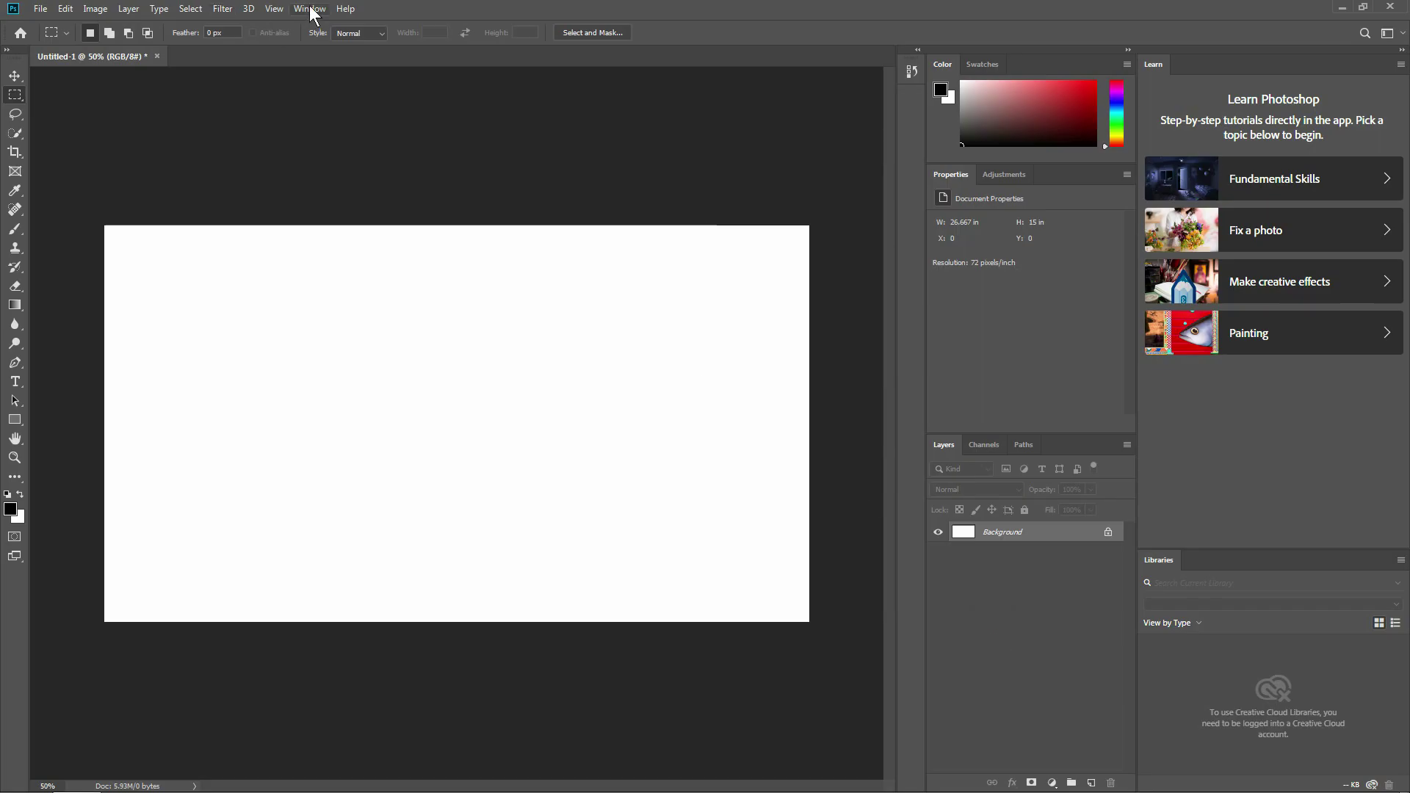
Switch to the Motion workspace and show the Timeline panel
click(309, 9)
mouse_move(346, 39)
click(492, 79)
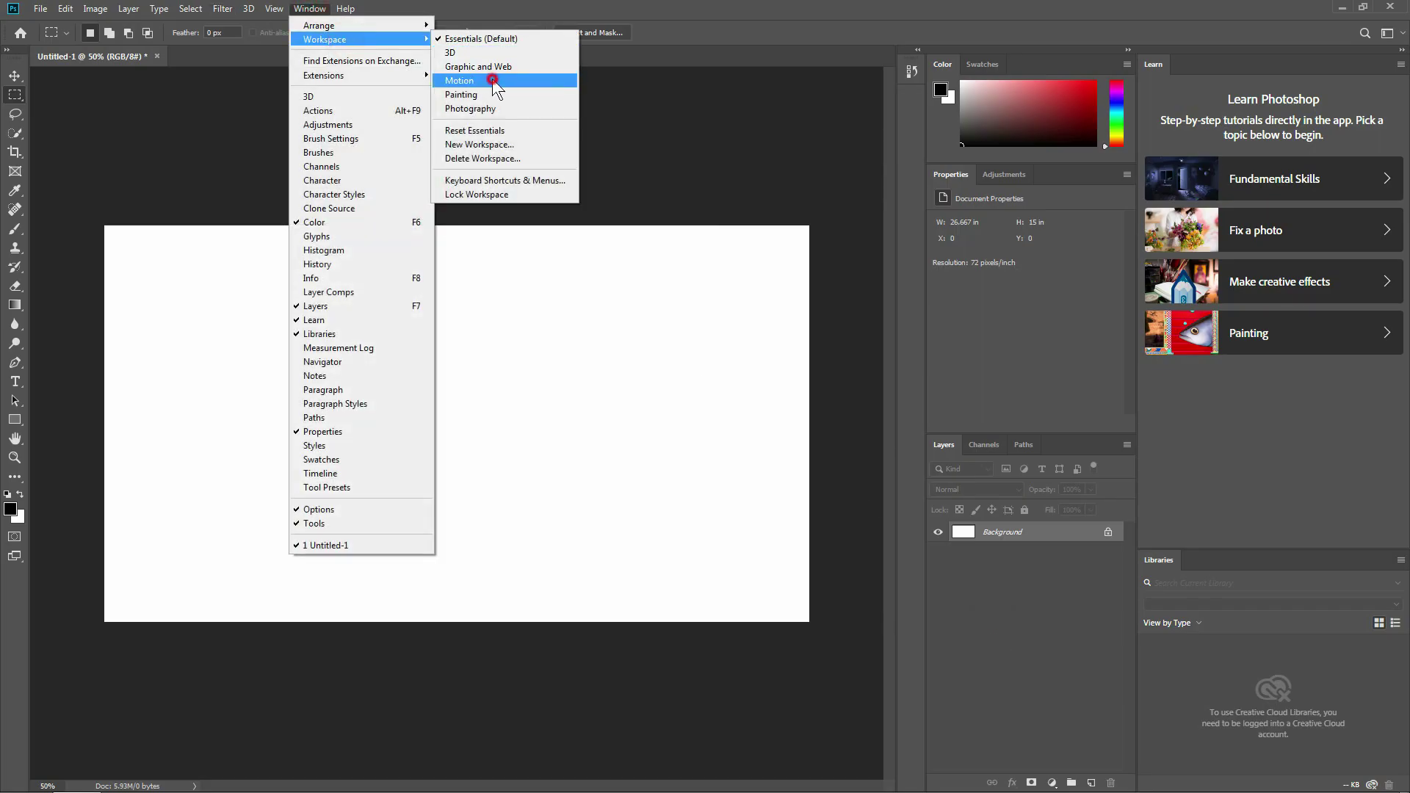
click(310, 9)
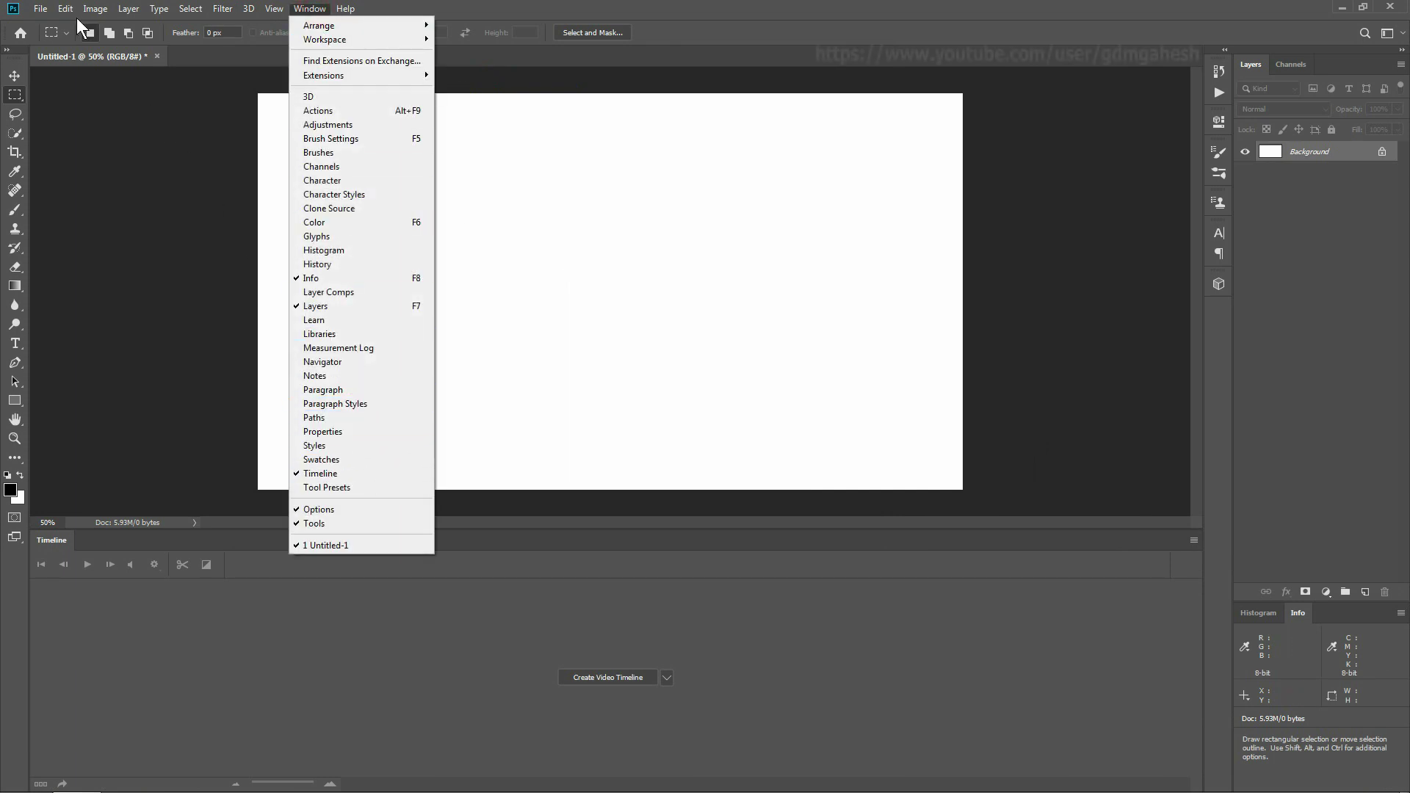
Fill the background with near-black 010101 and show the rulers
mouse_move(74, 12)
click(110, 239)
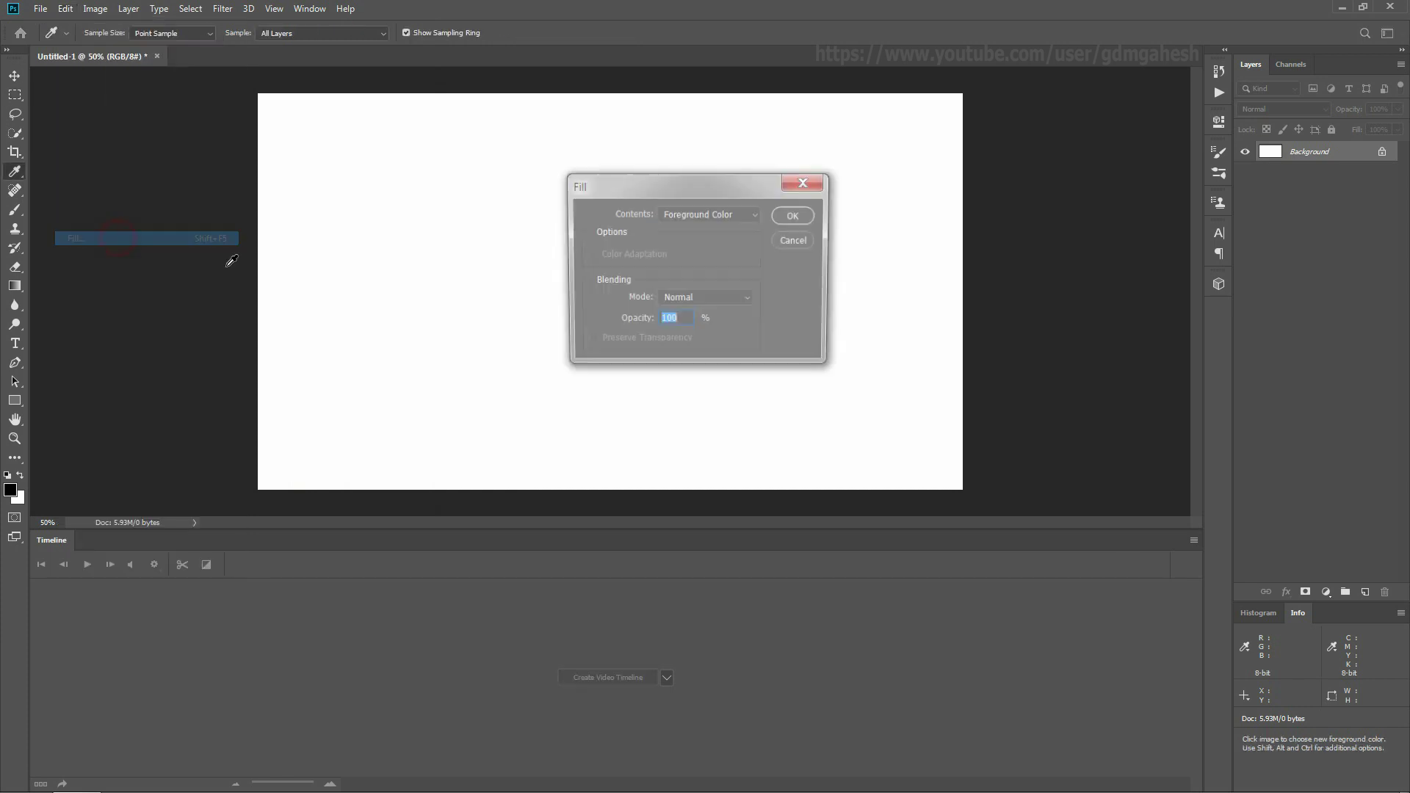
click(668, 214)
click(675, 257)
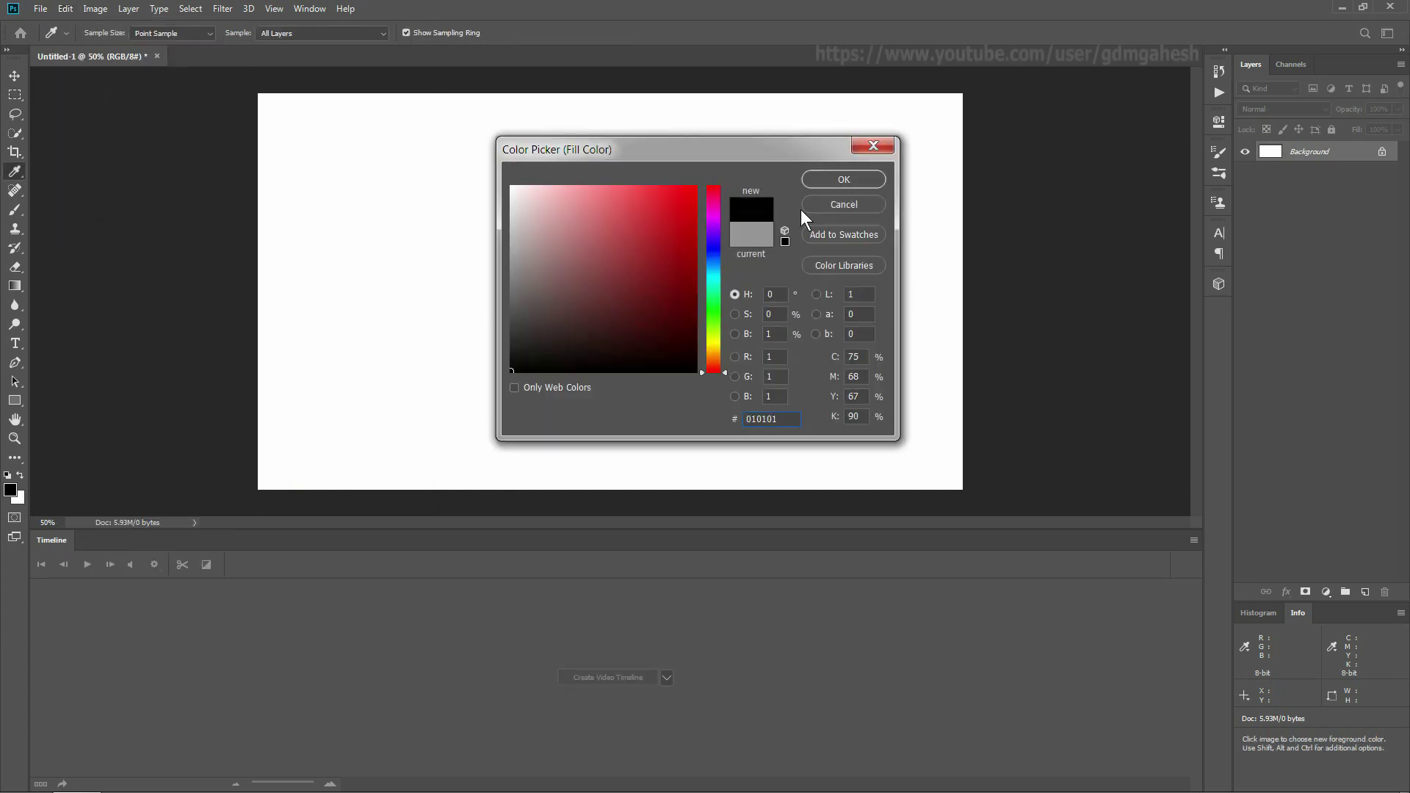
click(833, 180)
click(812, 216)
key(m)
key(ctrl+r)
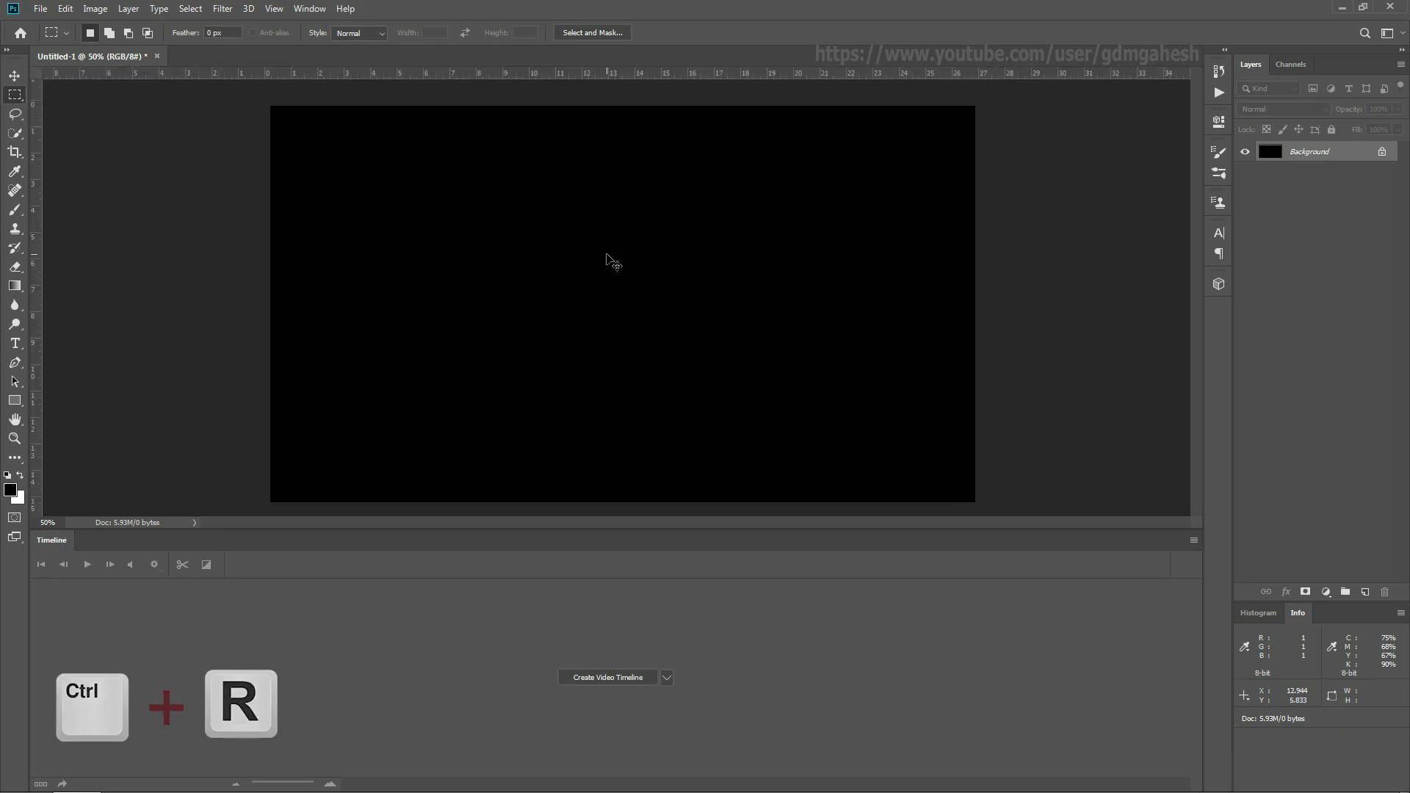
Drag vertical and horizontal guides to the canvas centre, then add a new empty layer
click(15, 75)
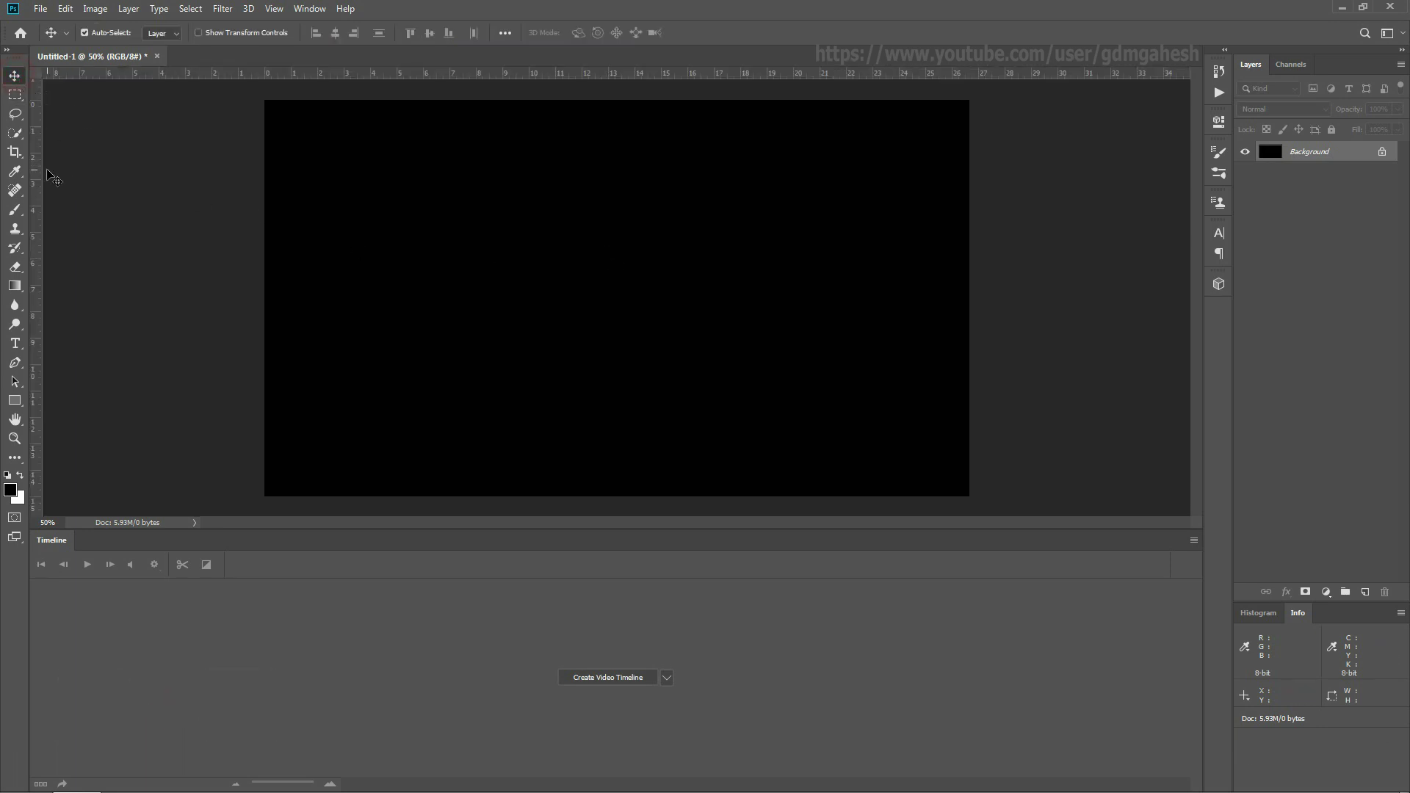
drag(38, 176, 616, 224)
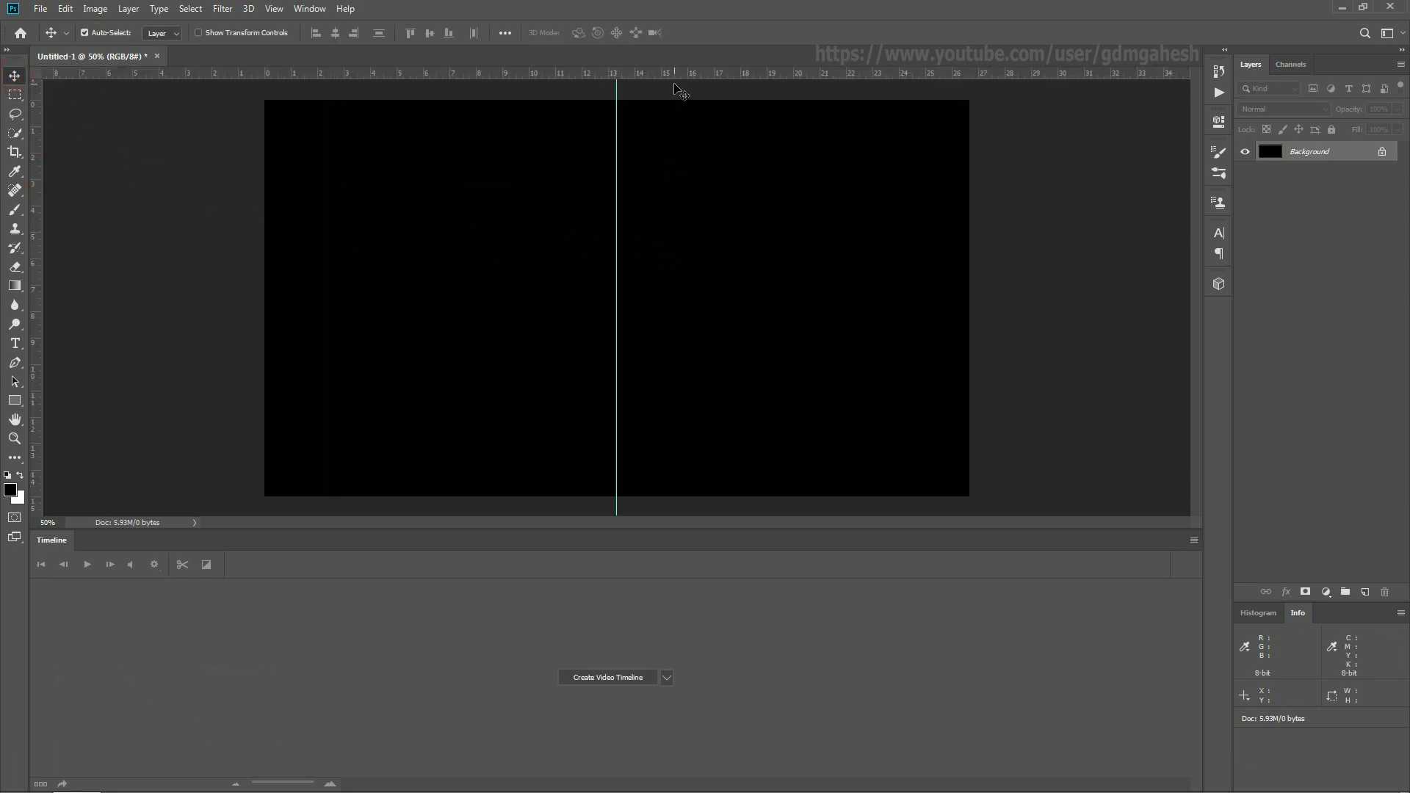
drag(688, 77, 671, 297)
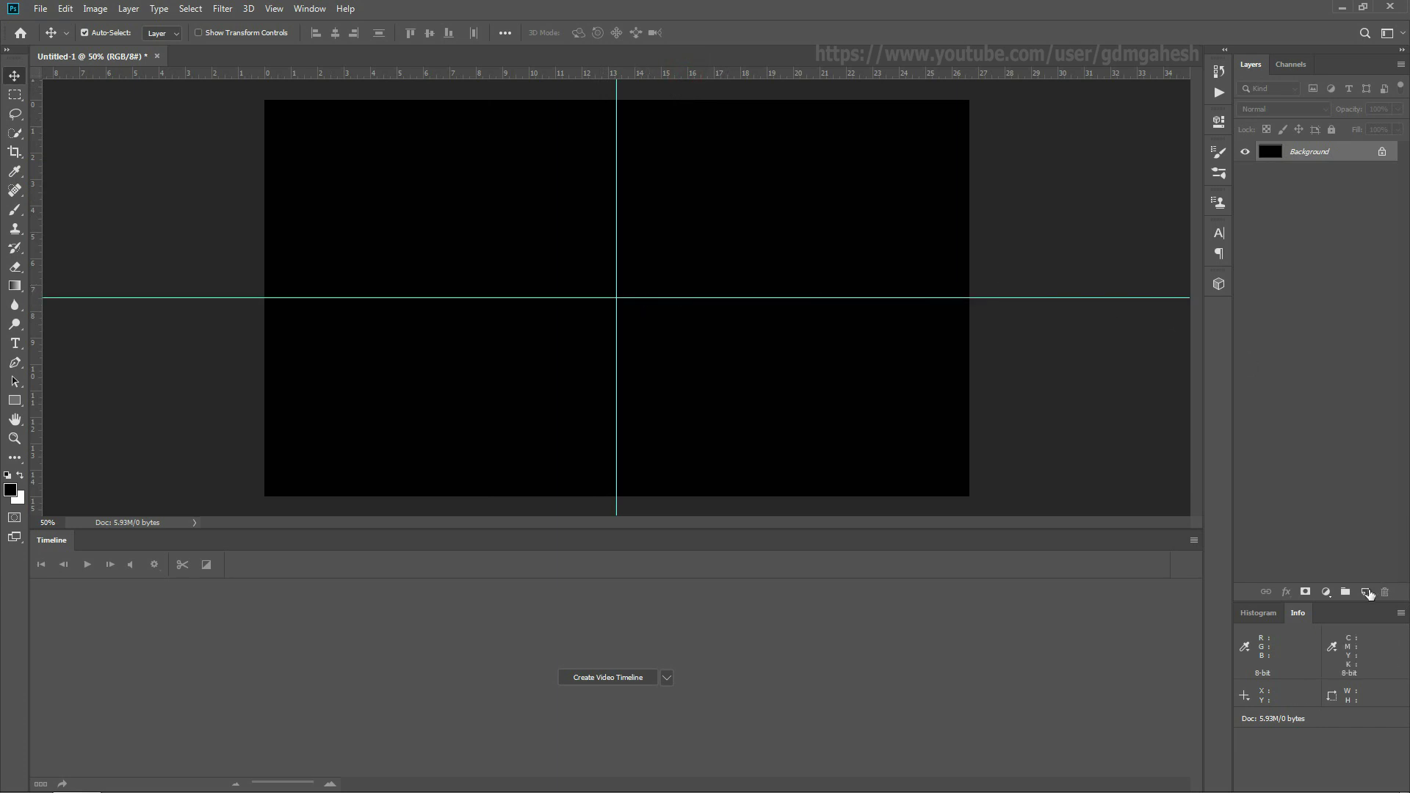
click(1367, 592)
Draw a circular selection and fill it with red aa0000
click(15, 95)
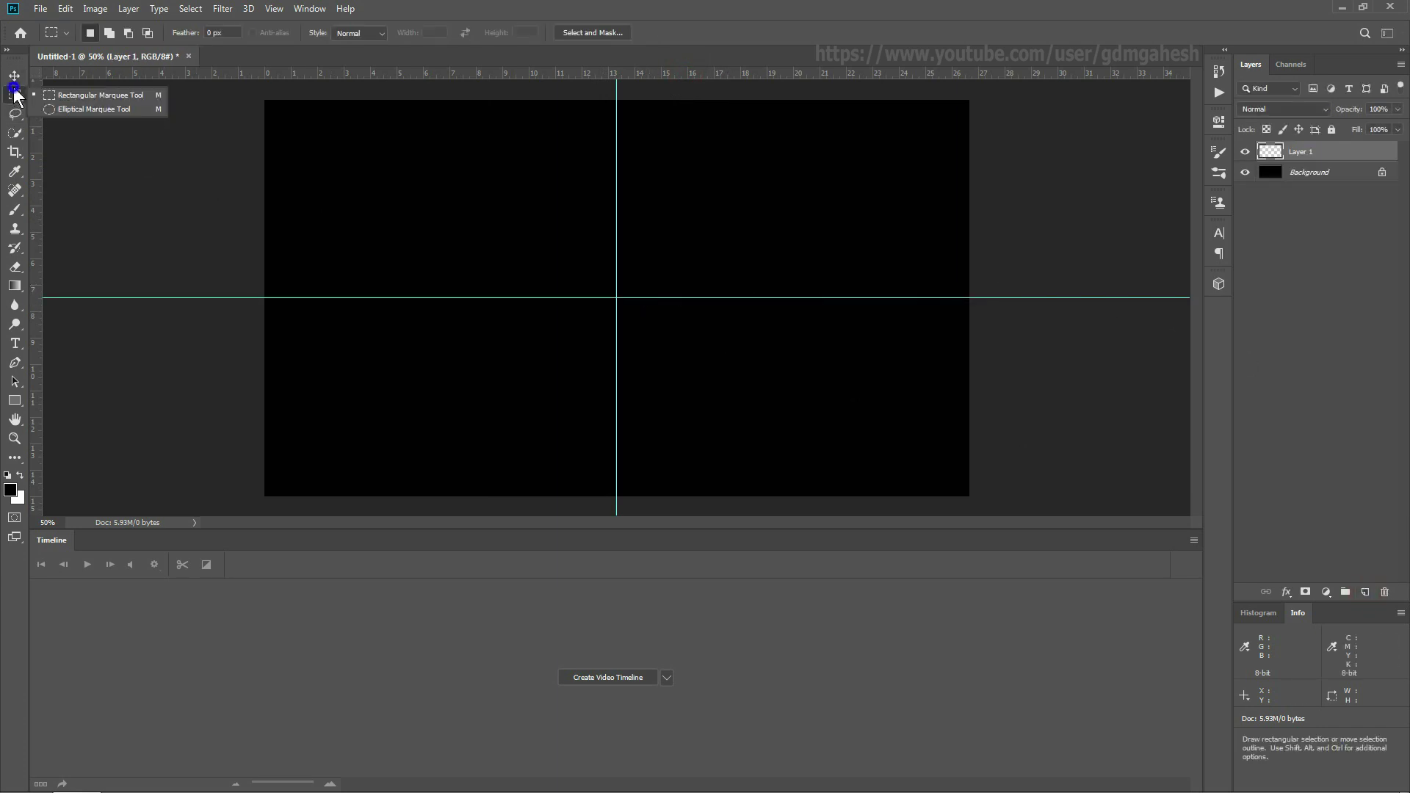
click(73, 110)
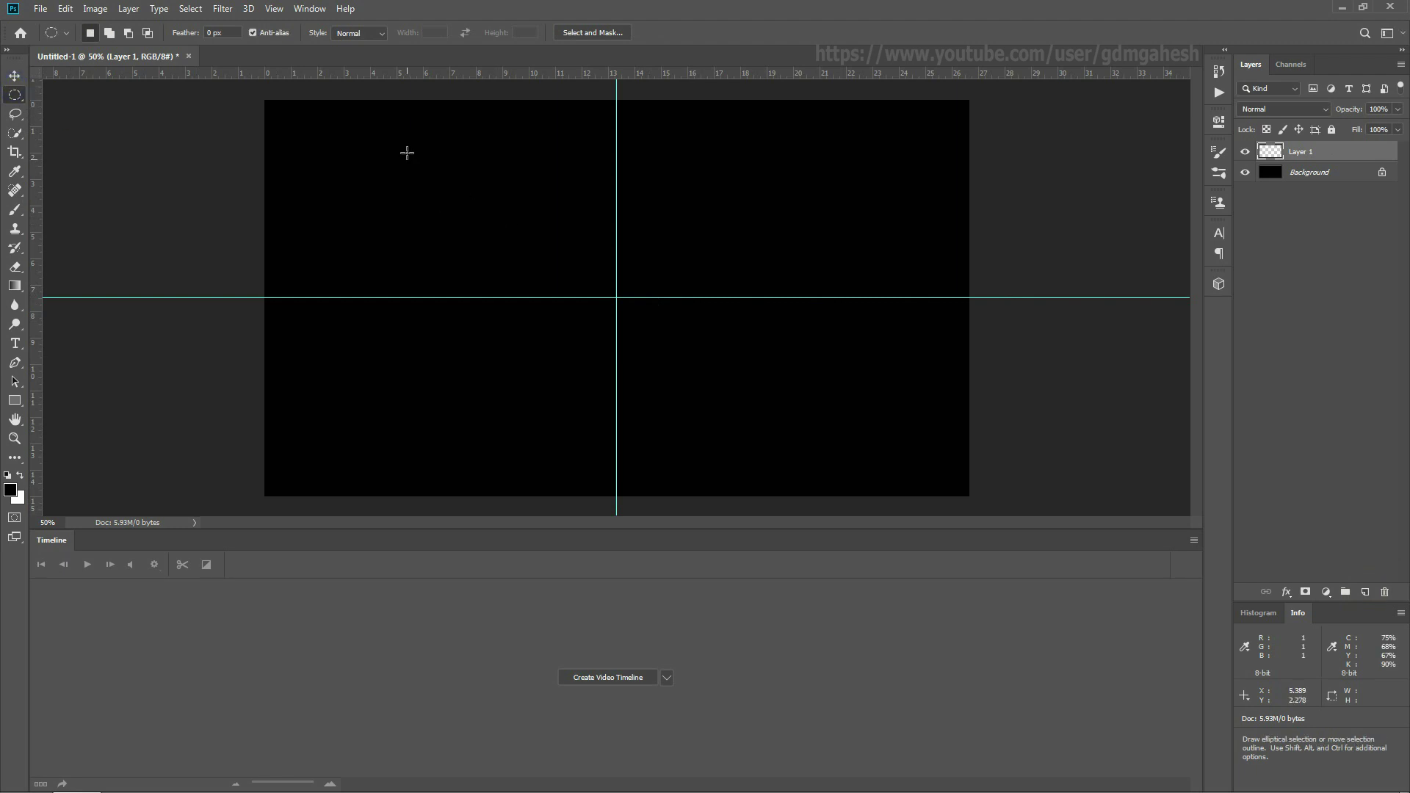
drag(401, 139, 632, 318)
click(66, 9)
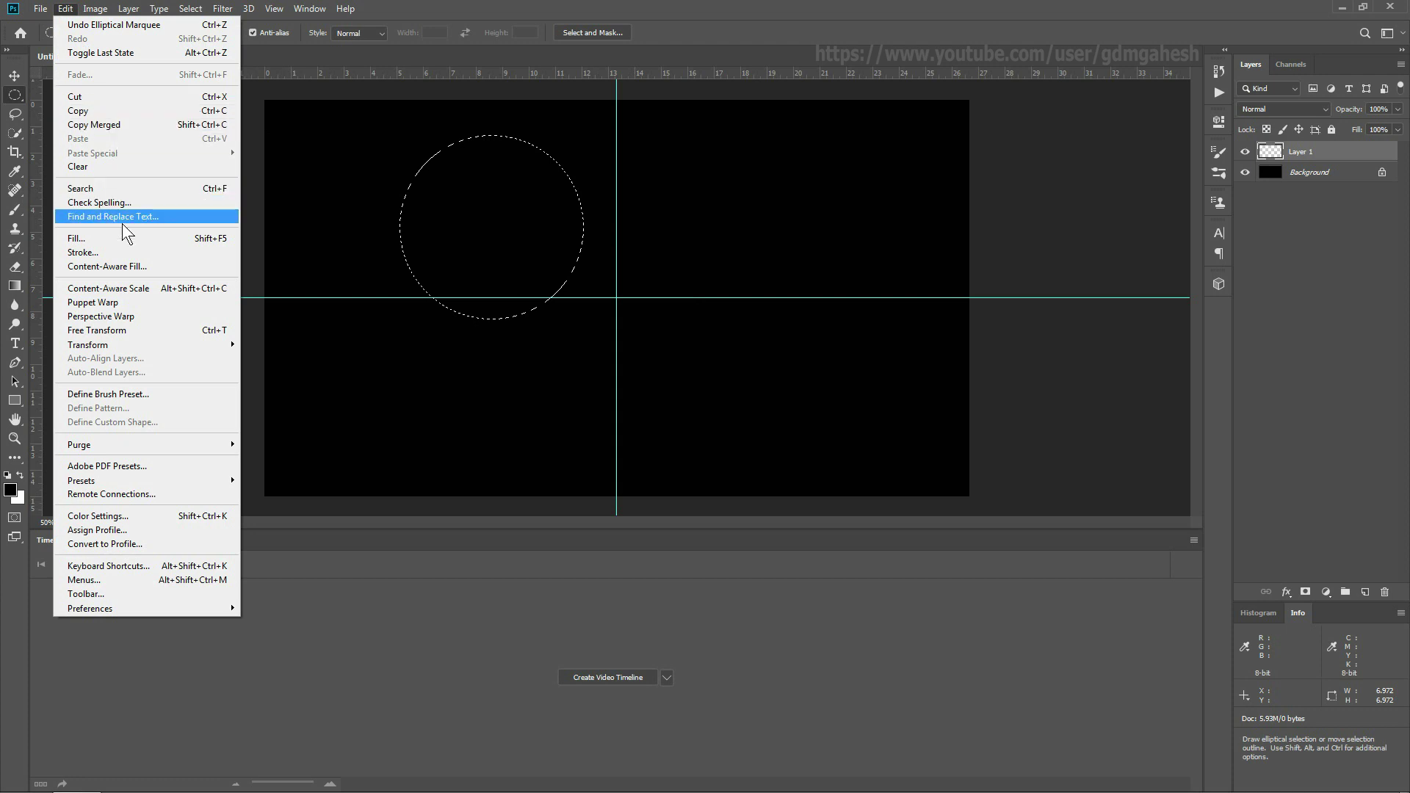
click(77, 237)
click(703, 213)
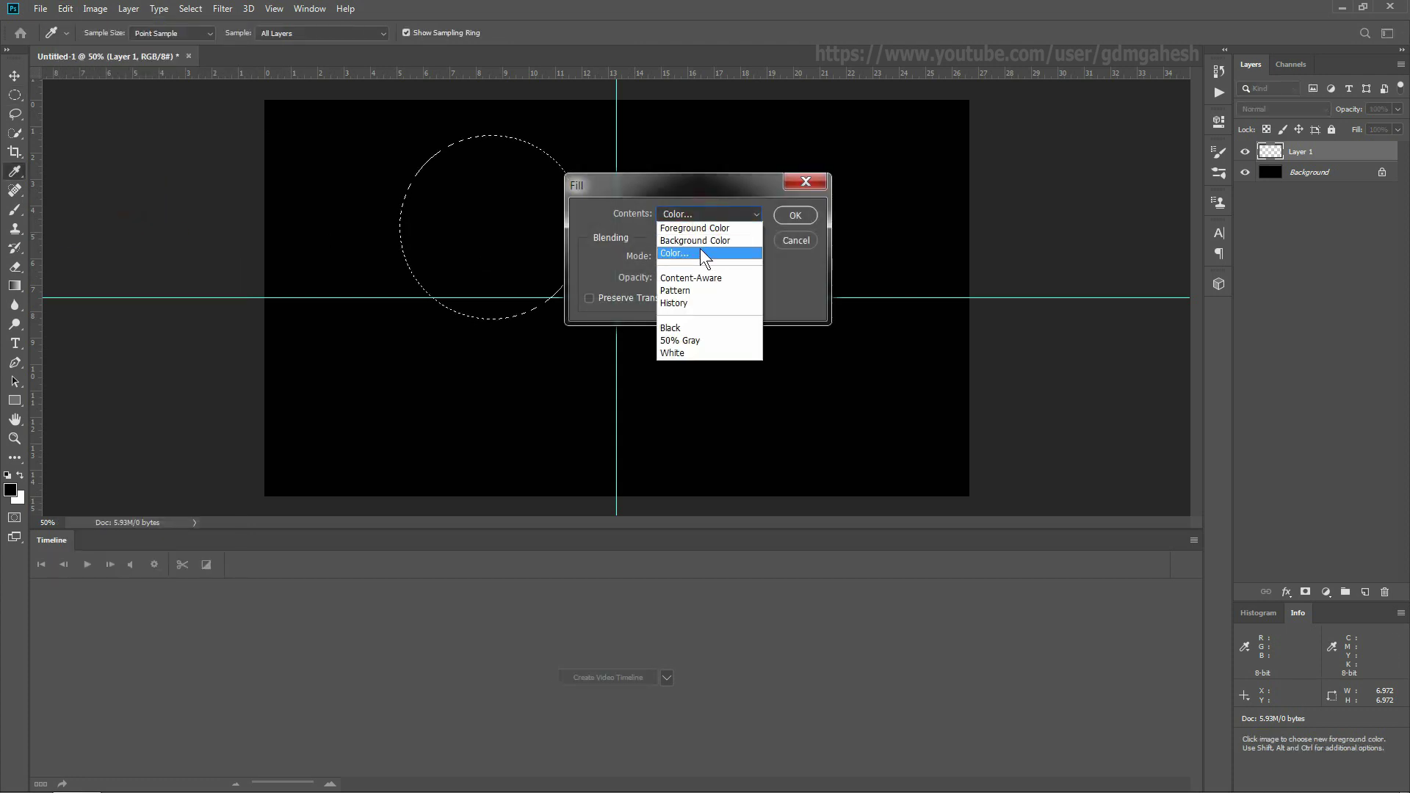
click(699, 250)
click(698, 255)
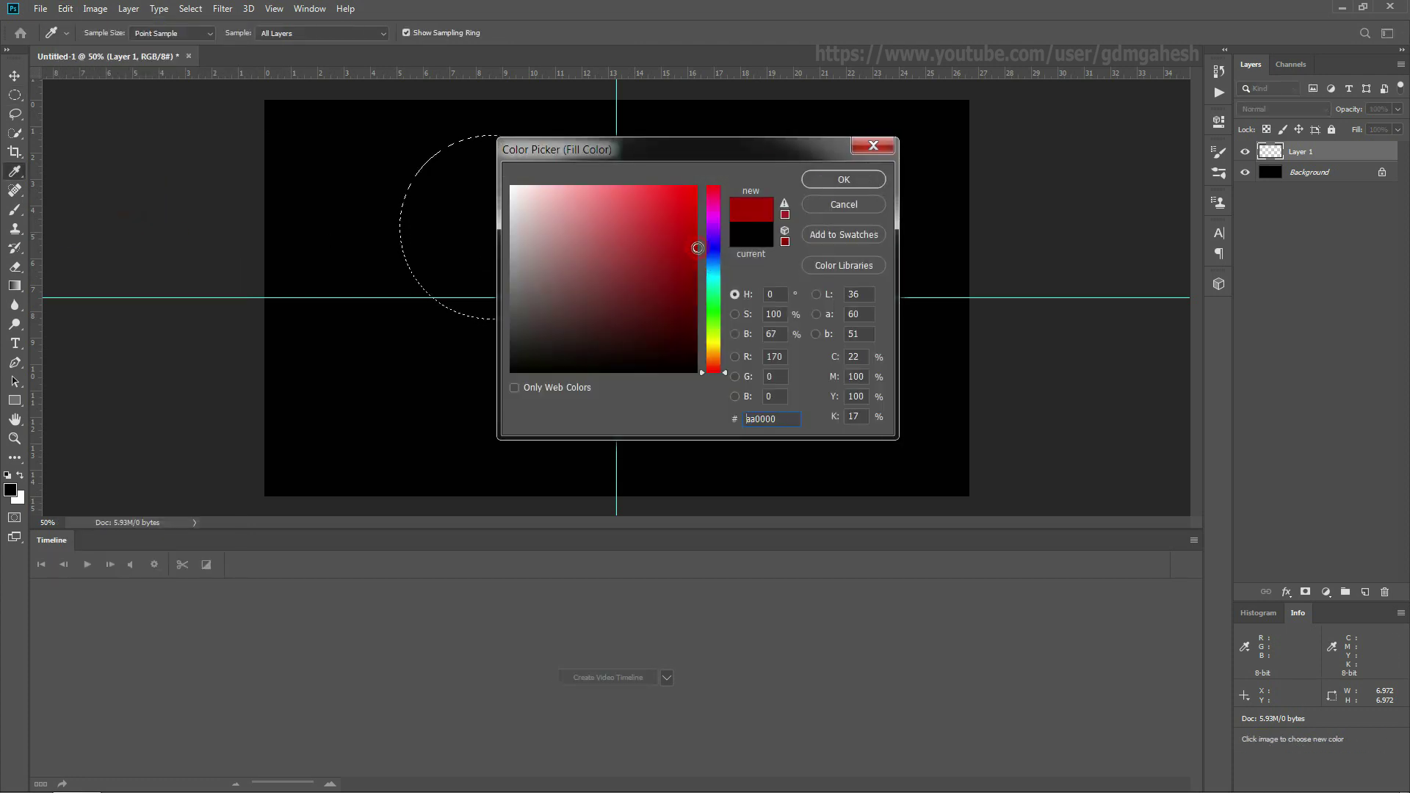
click(837, 181)
click(794, 215)
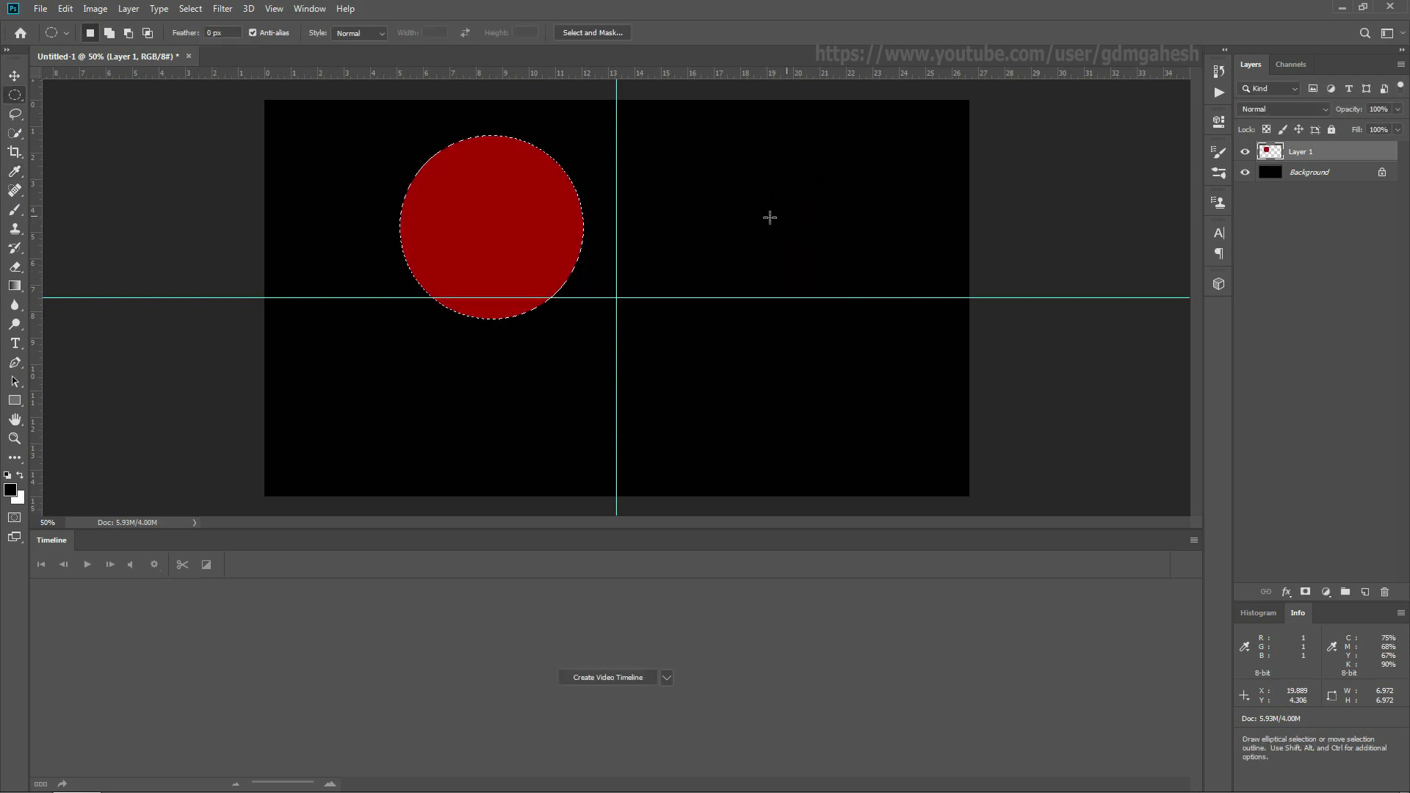
Deselect, centre the red circle on the guide crossing, and add a new layer above
click(189, 10)
click(205, 38)
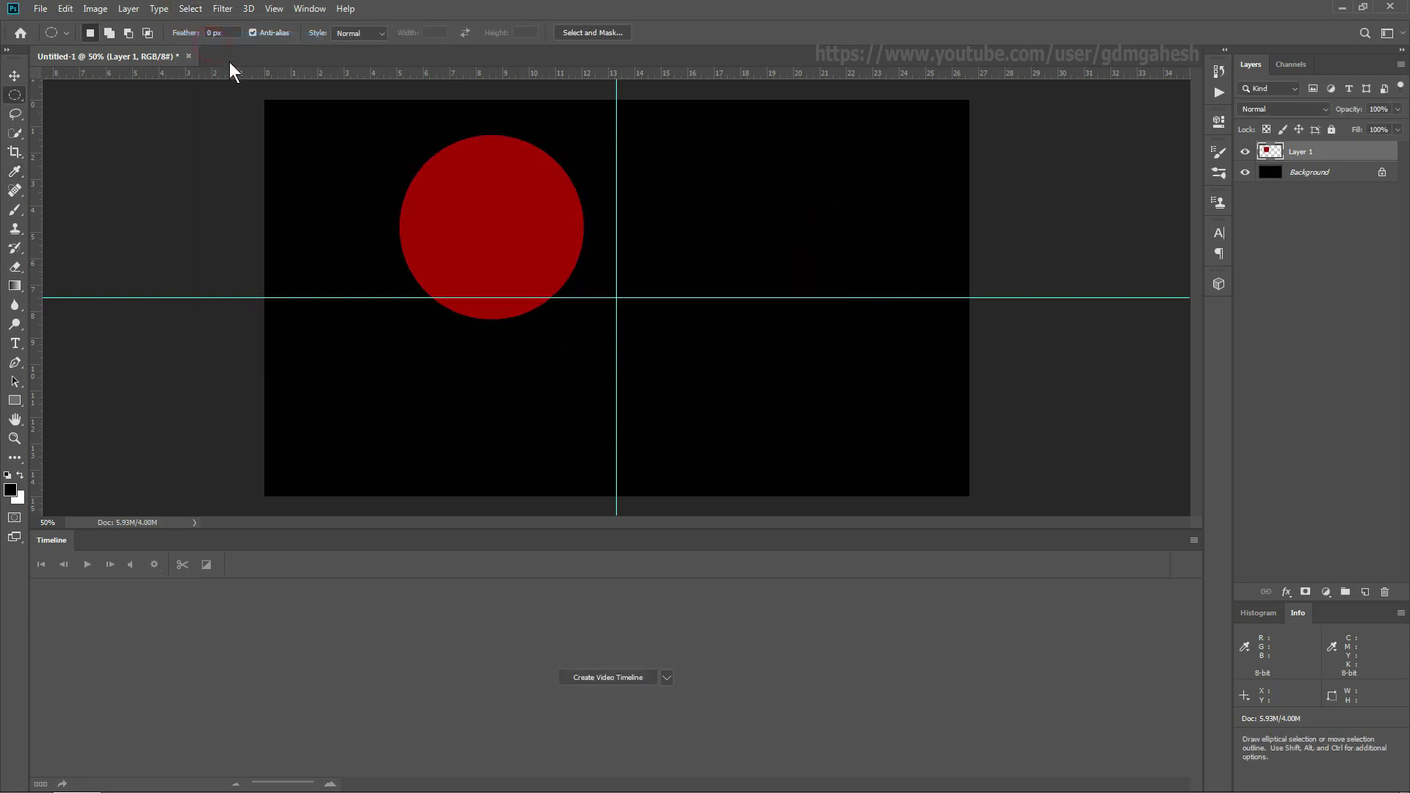
drag(481, 232, 607, 304)
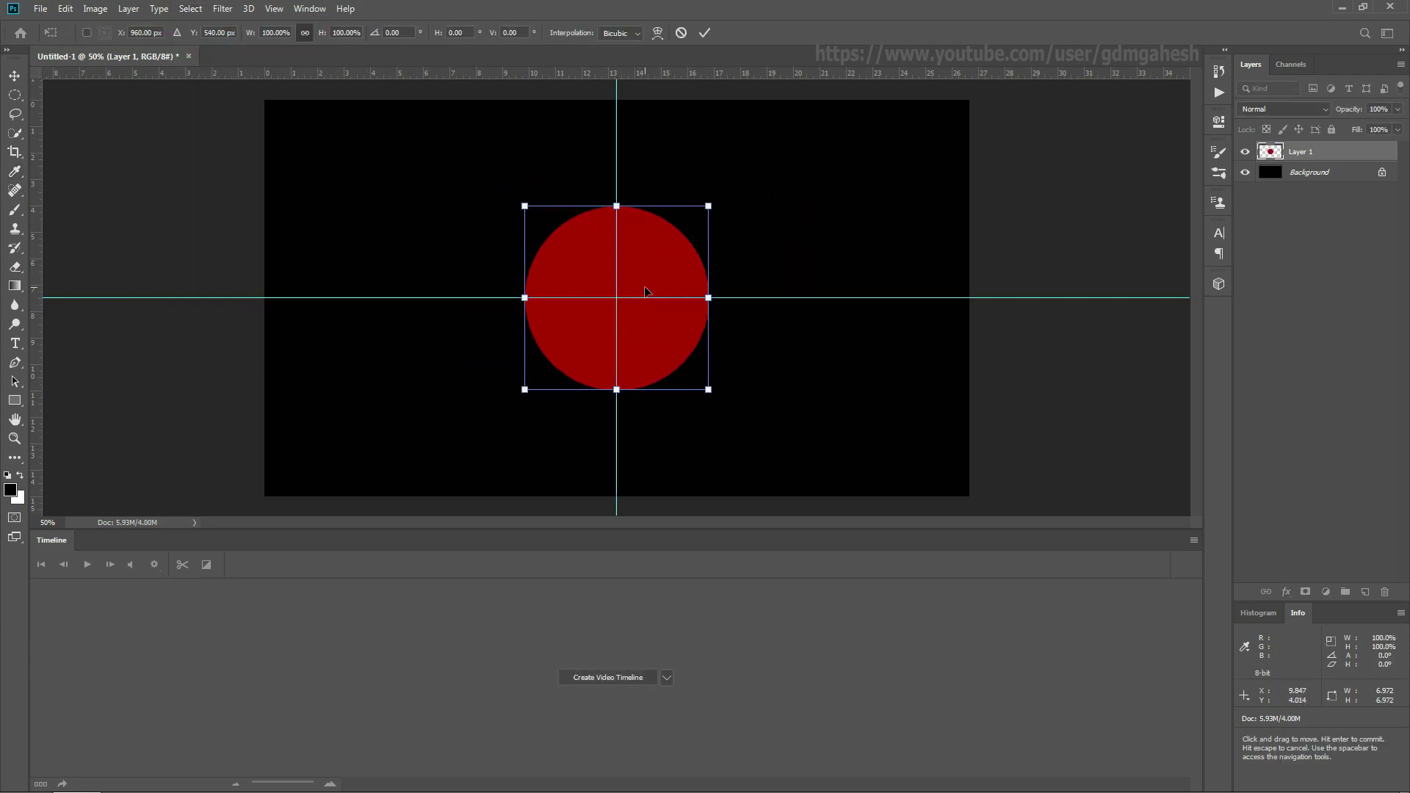
click(1365, 592)
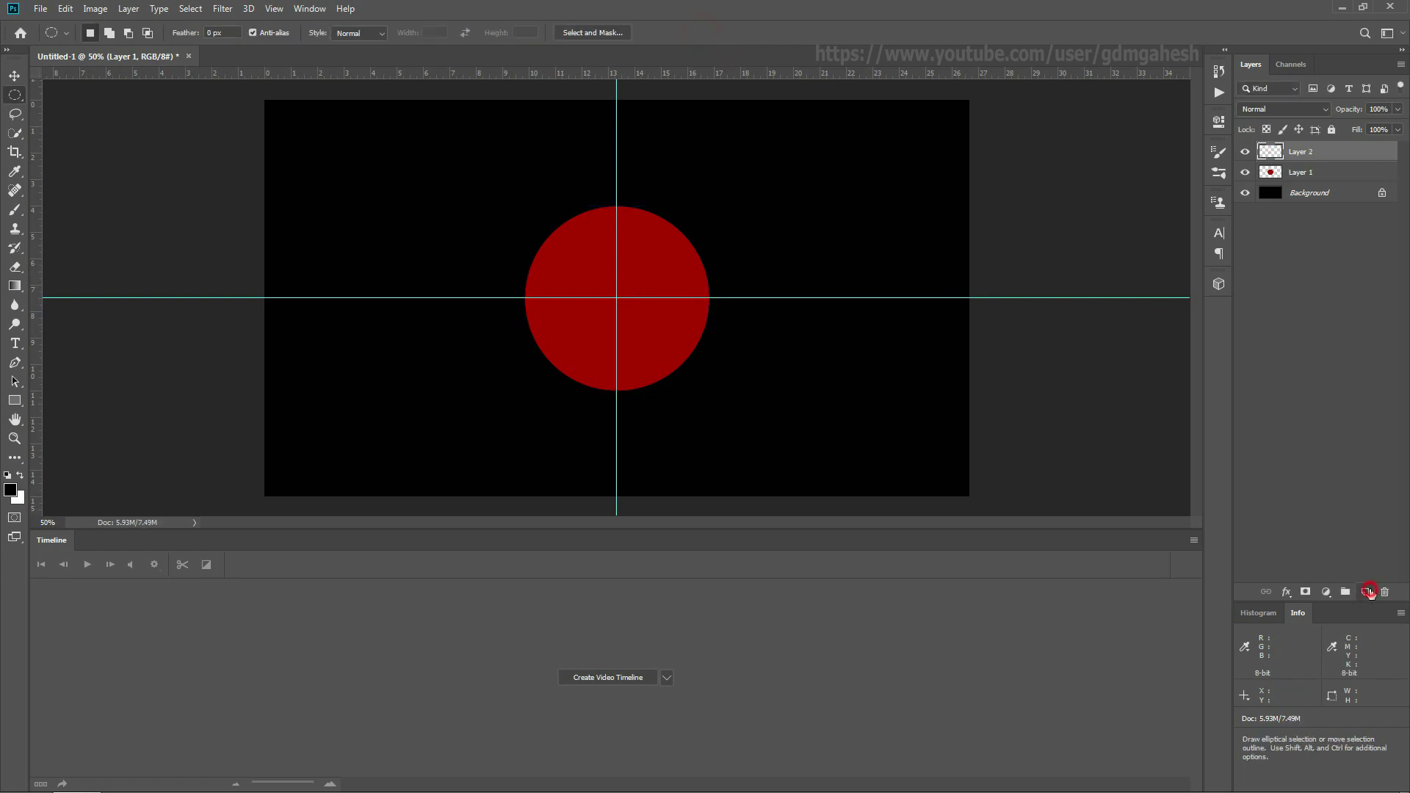
Draw a square selection around the circle and fill it with yellow fff000
right_click(13, 95)
click(79, 96)
drag(512, 190, 709, 414)
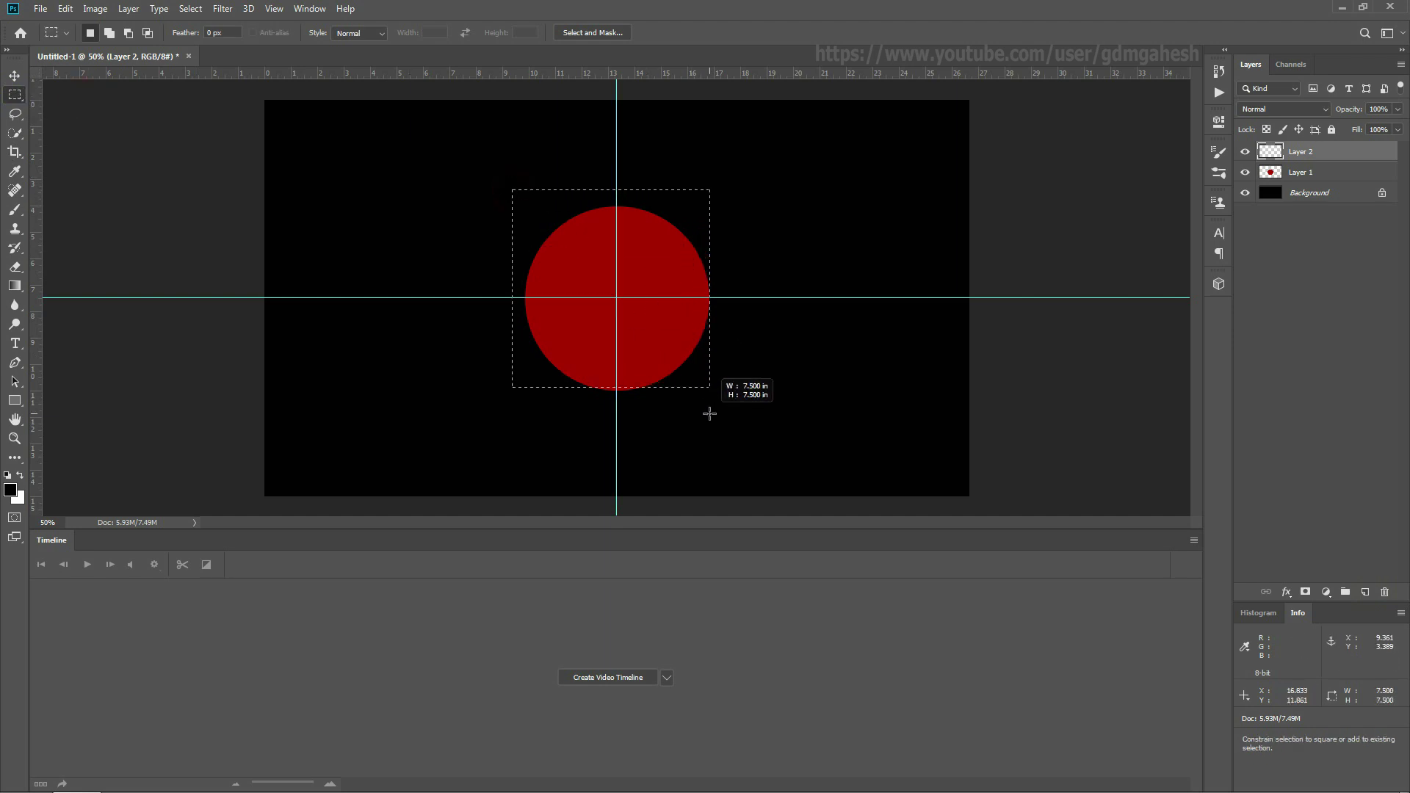
click(65, 9)
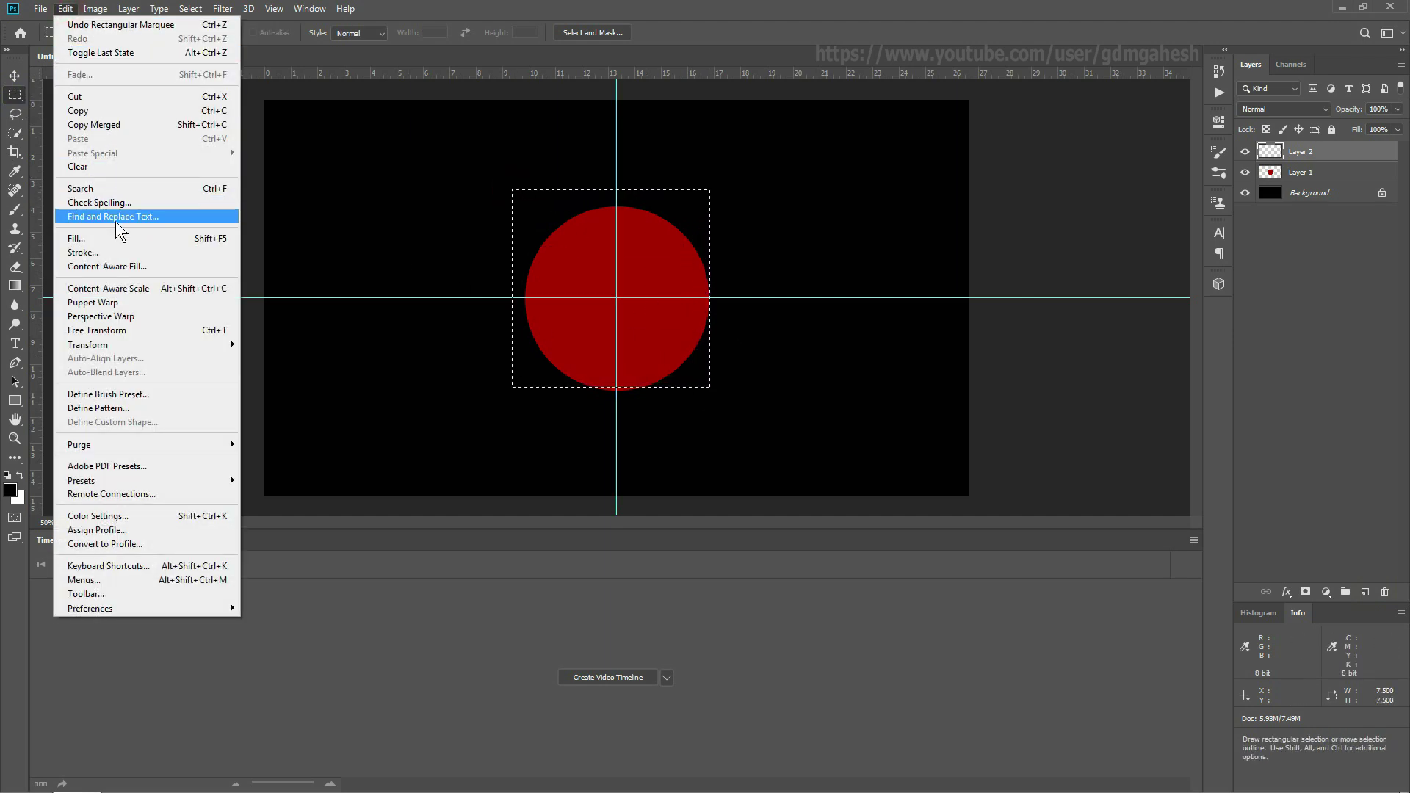
click(120, 242)
click(721, 214)
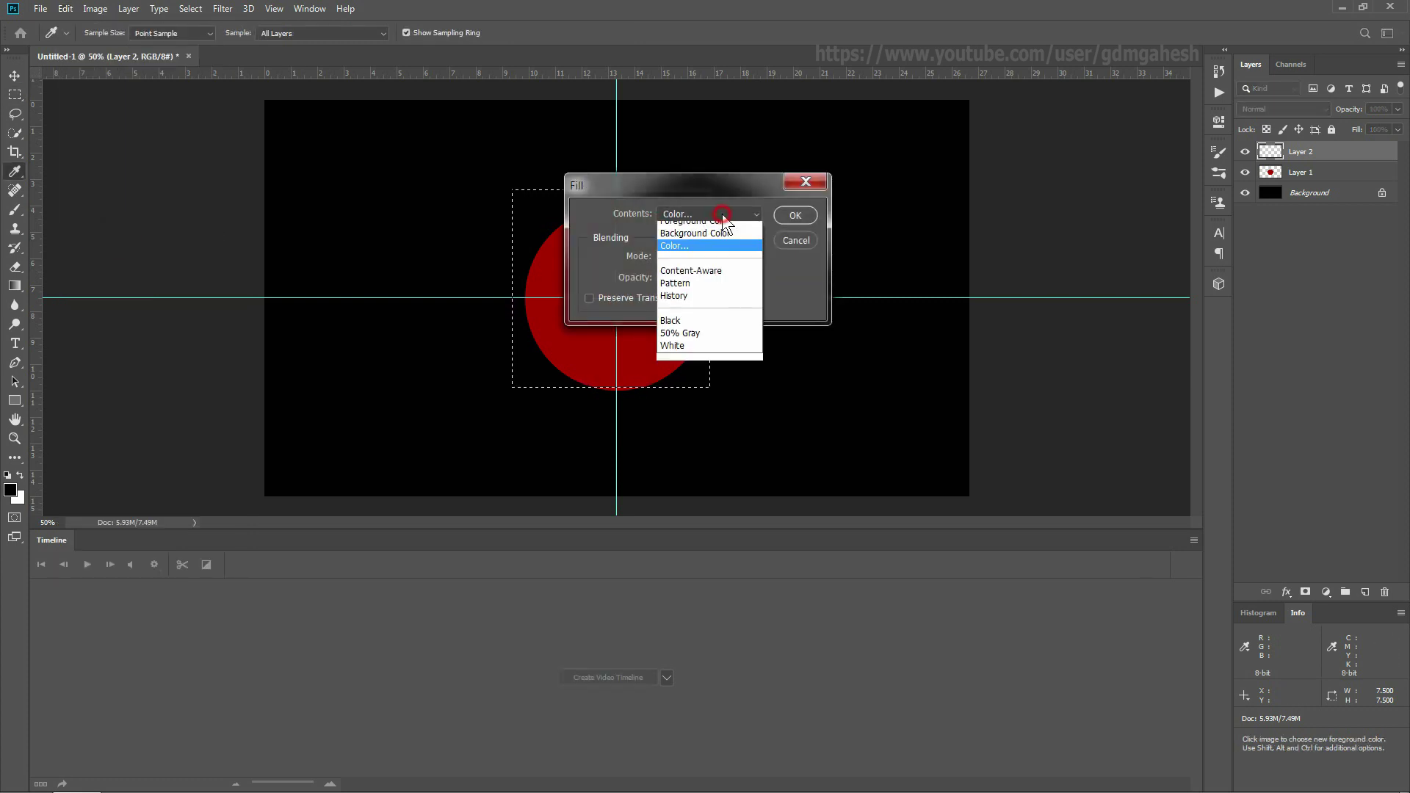
click(717, 252)
drag(718, 354, 716, 342)
drag(674, 249, 809, 183)
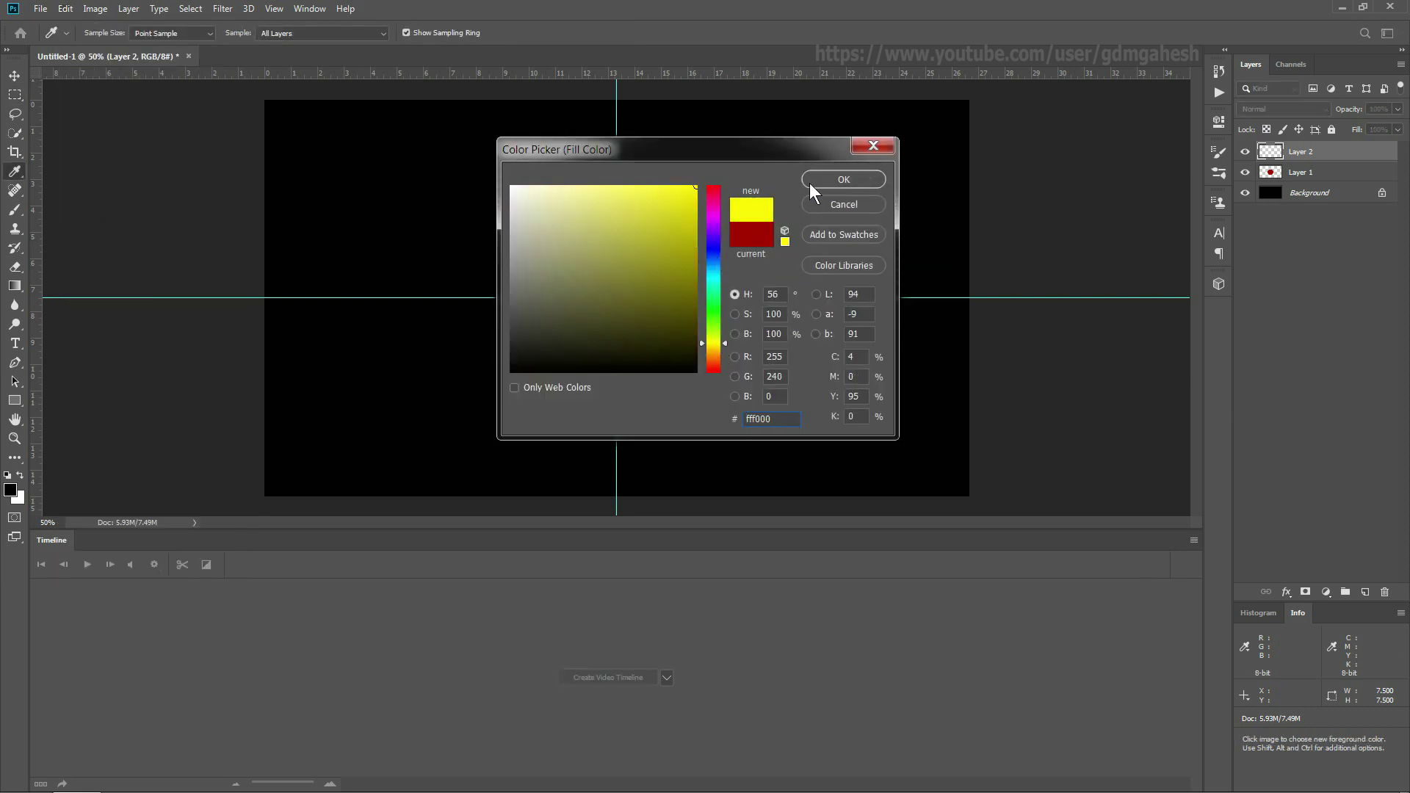
click(833, 181)
click(780, 212)
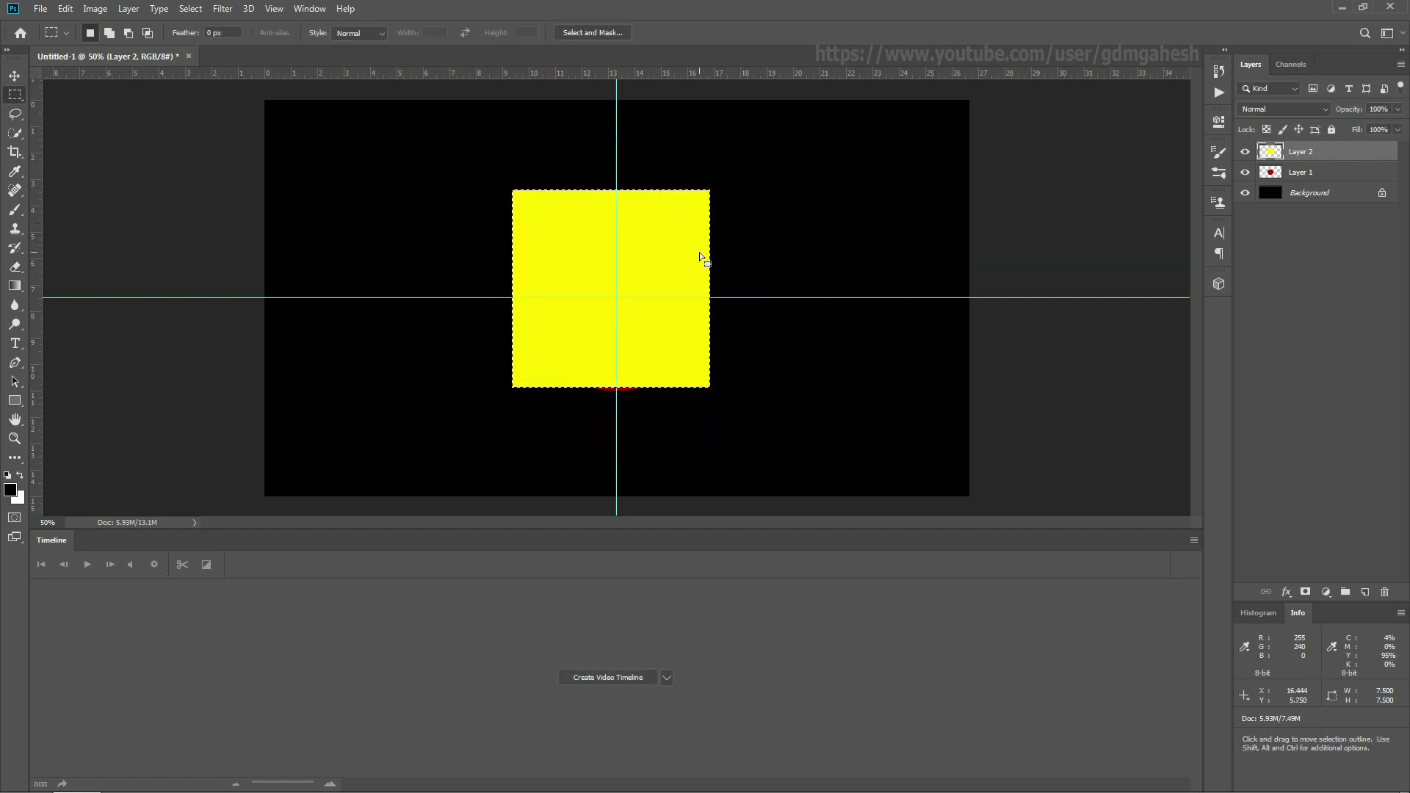
Deselect, move the square's layer below the circle, and resize it to meet the circle's edges
click(193, 9)
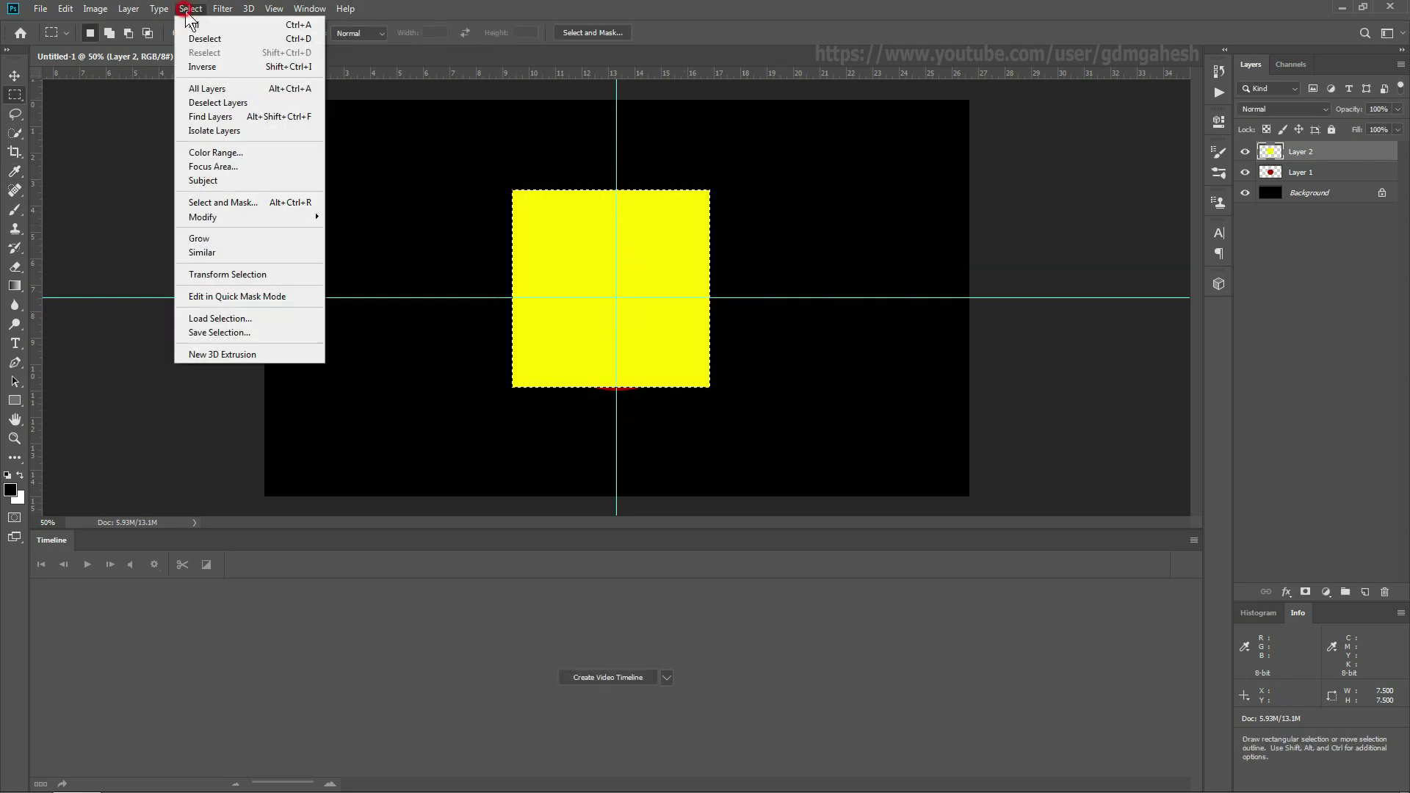
click(215, 40)
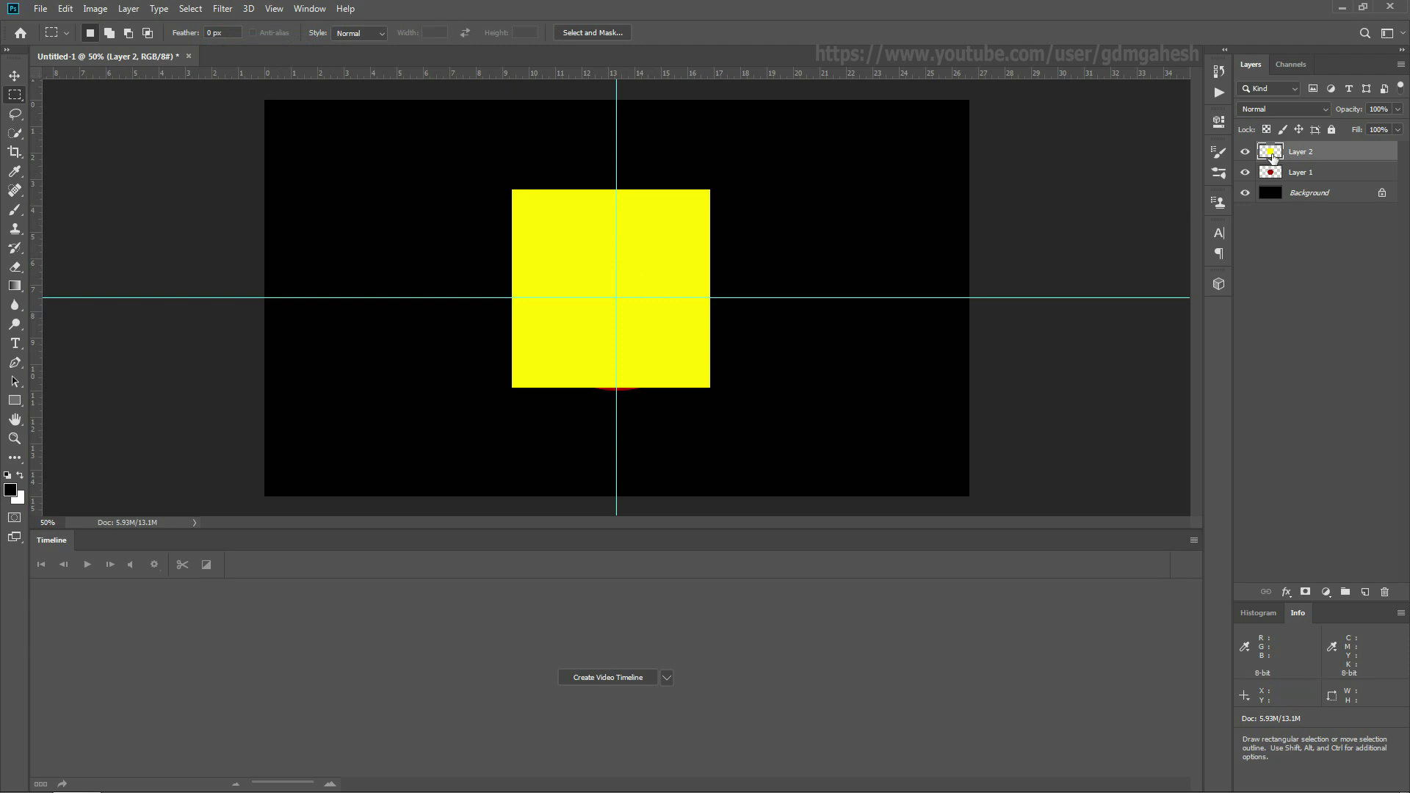
drag(1314, 152, 1323, 183)
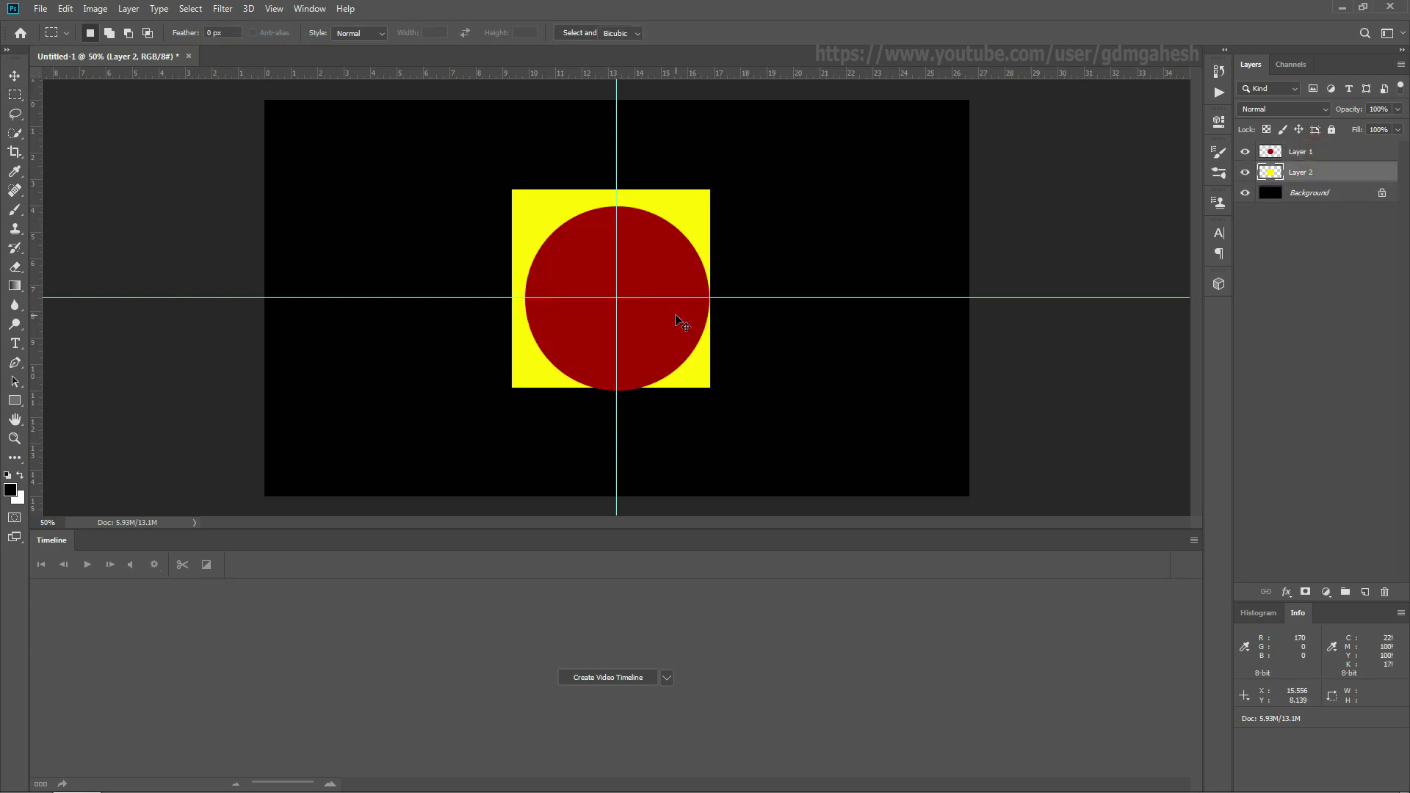
key(ctrl+t)
drag(605, 189, 610, 206)
drag(512, 296, 524, 297)
drag(621, 387, 625, 389)
drag(711, 300, 709, 298)
key(Return)
key(m)
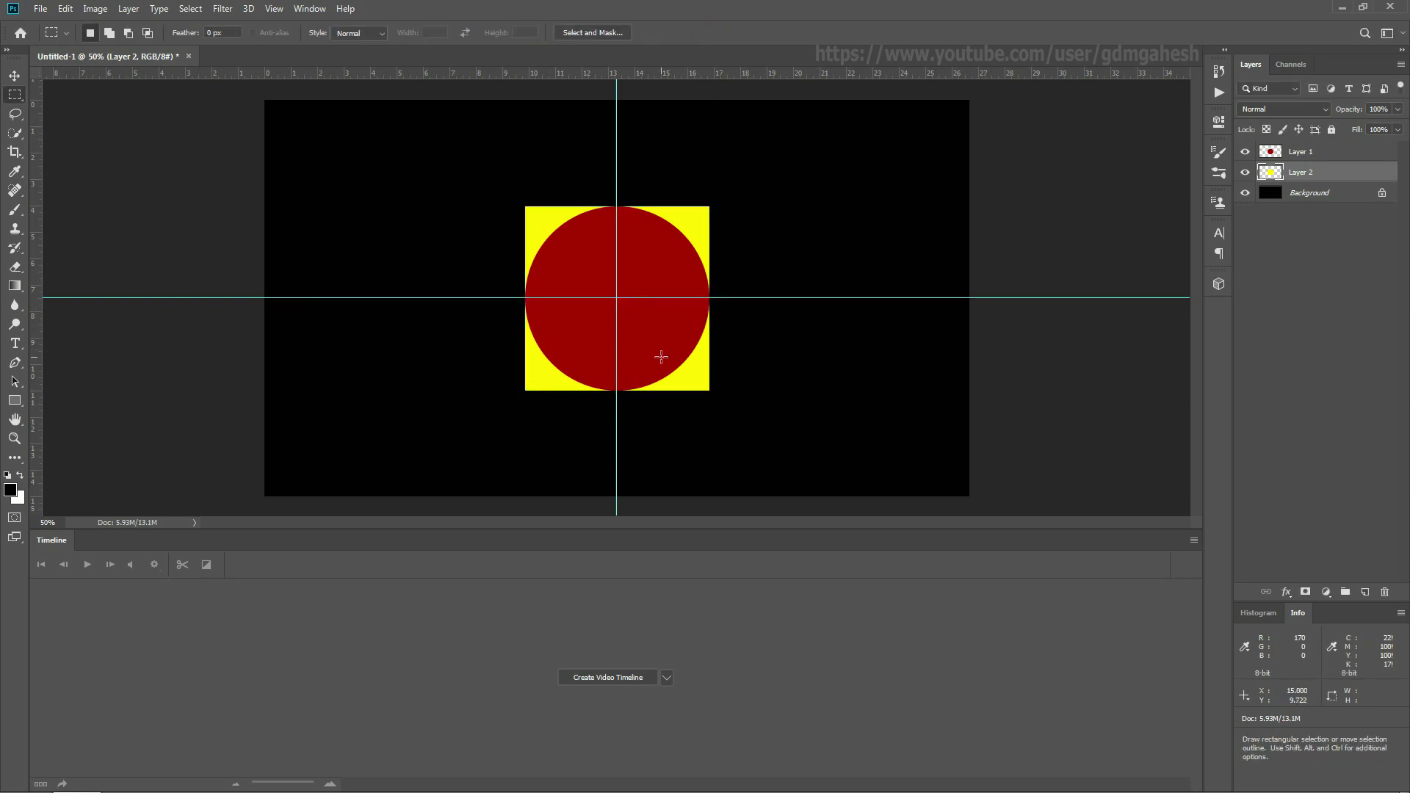
Create a video timeline and convert Layer 2 to a smart object, expanding its track
click(639, 677)
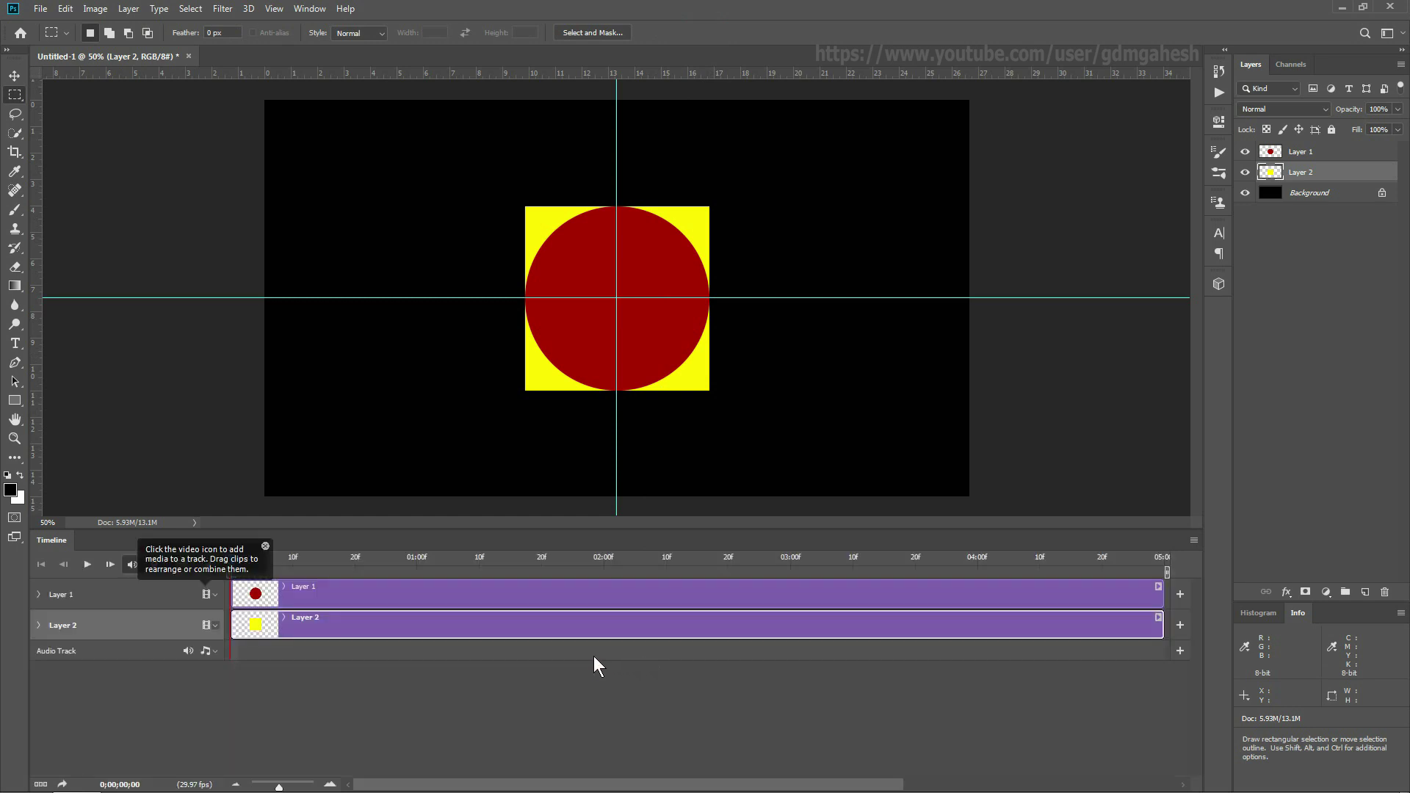
click(39, 625)
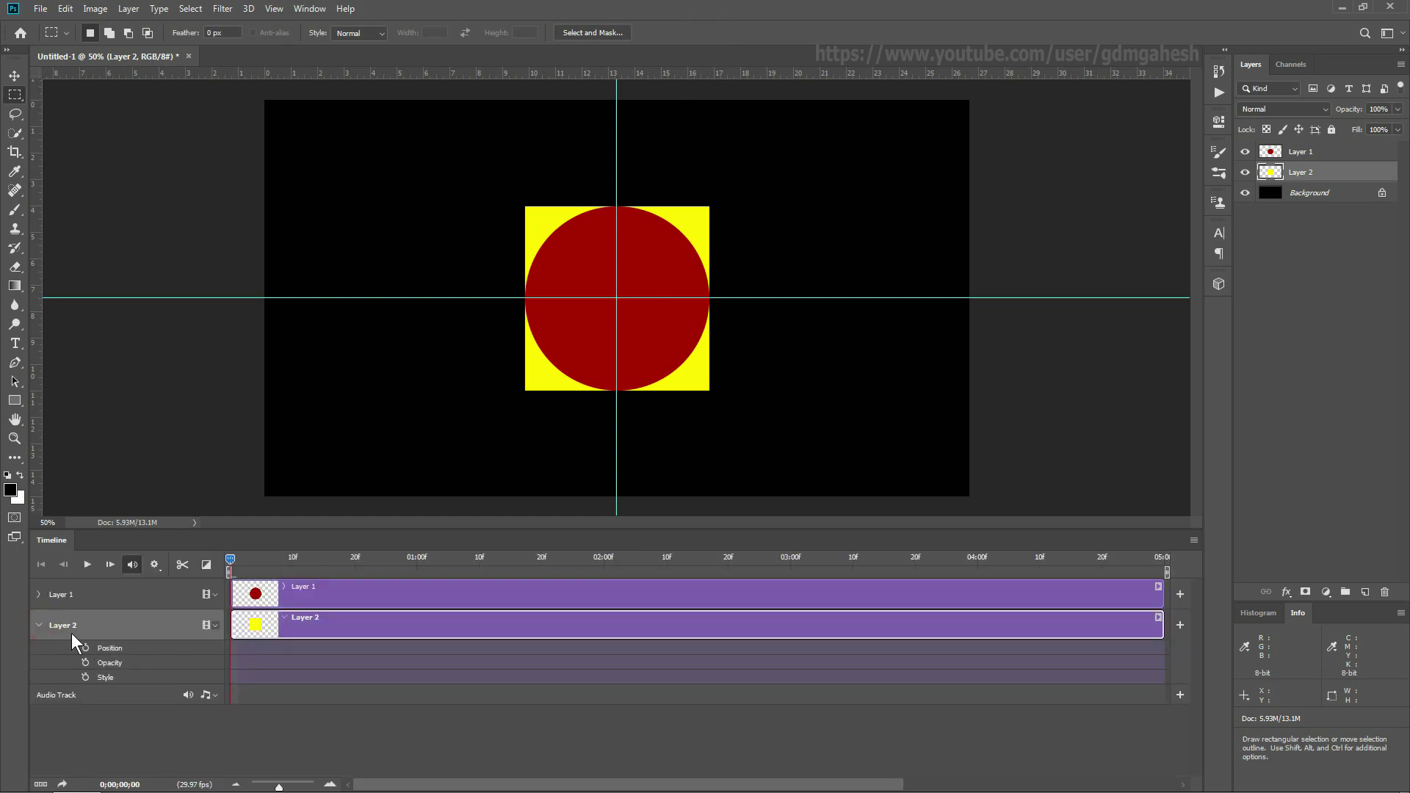
click(39, 594)
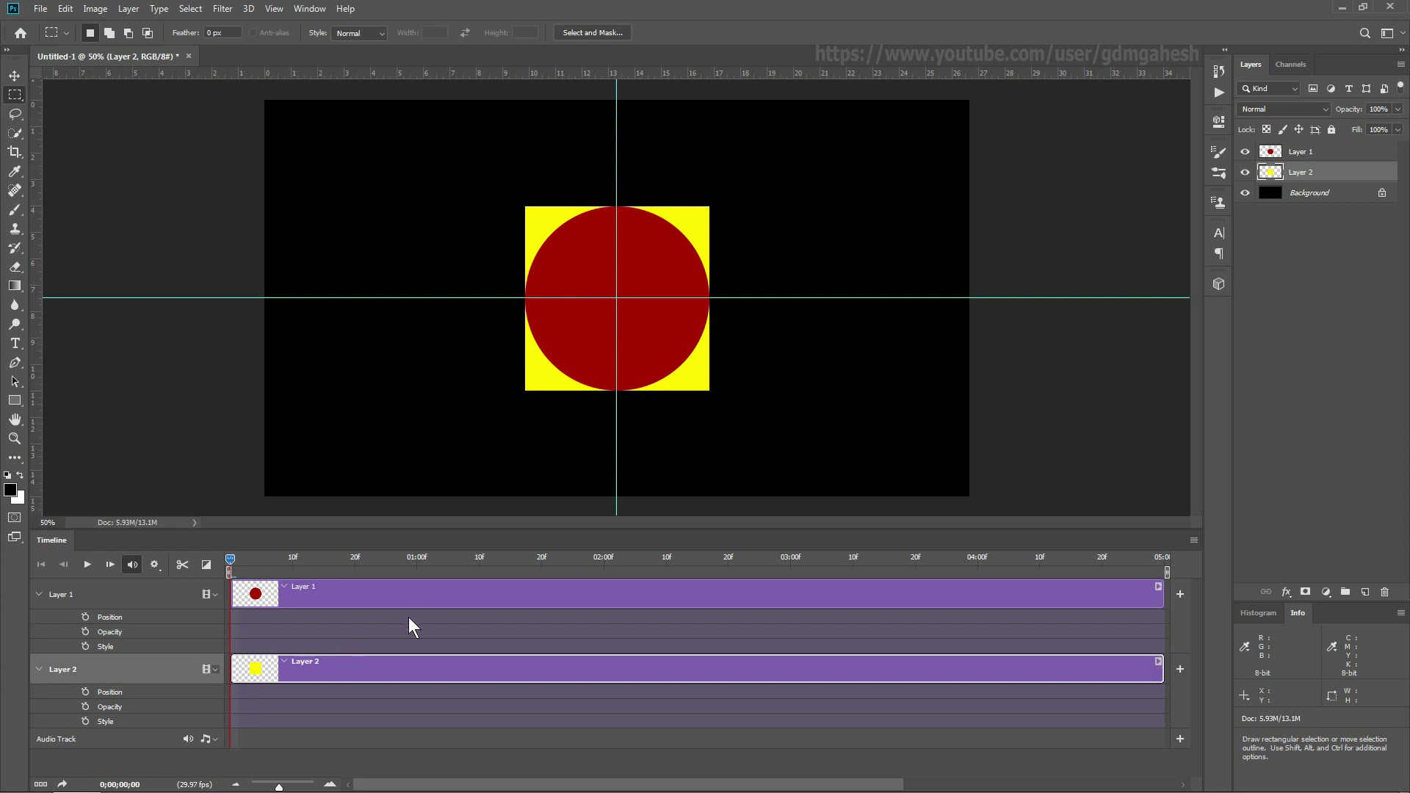
right_click(1327, 179)
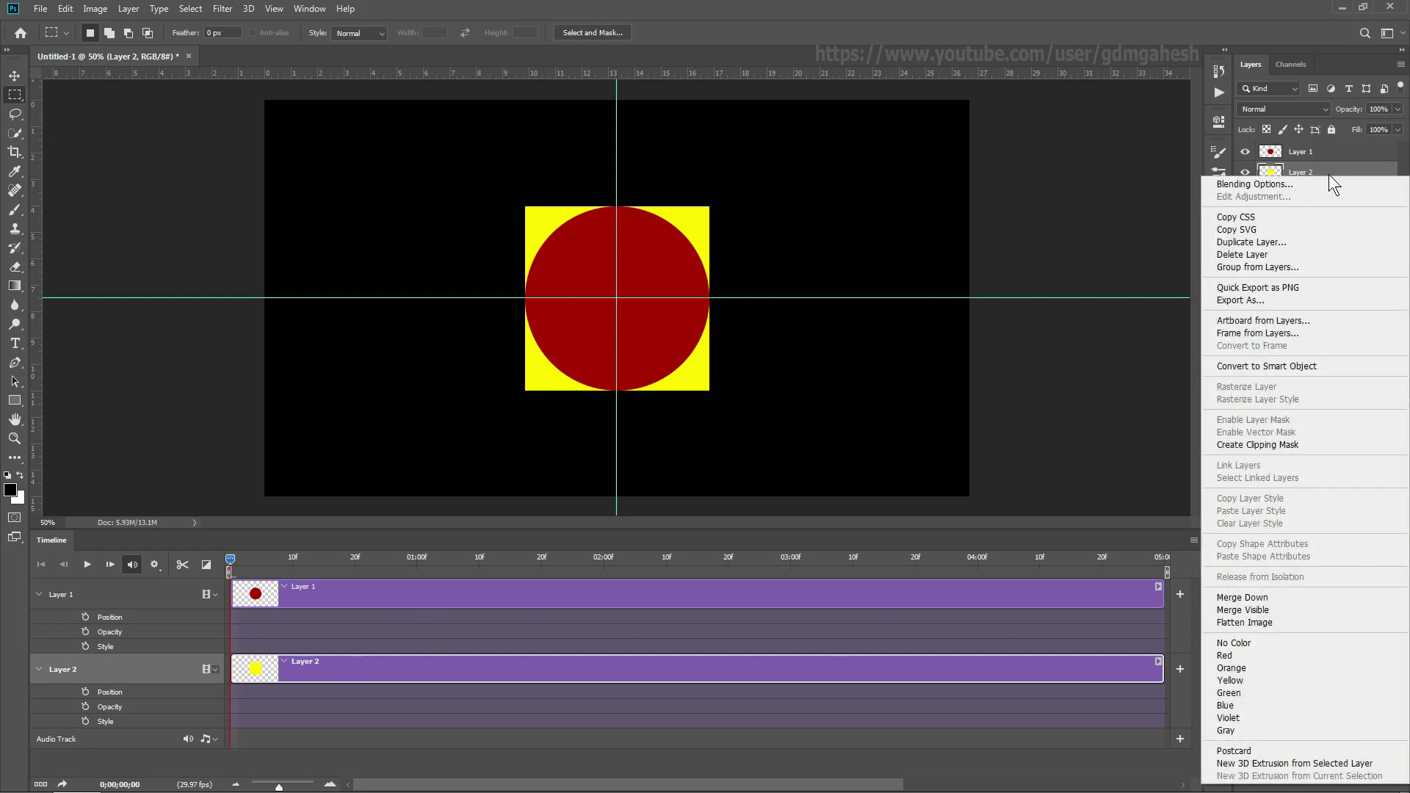
click(1321, 366)
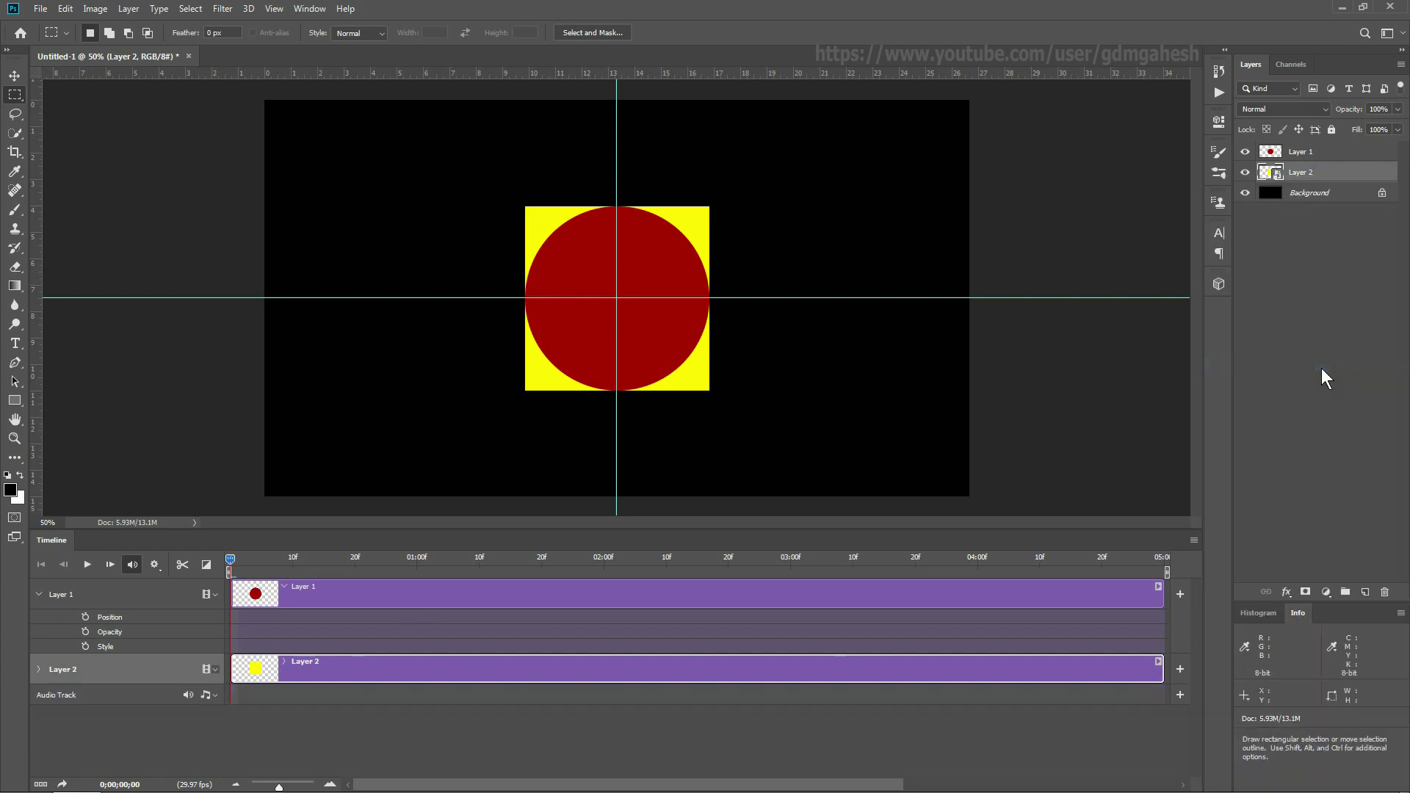
click(39, 668)
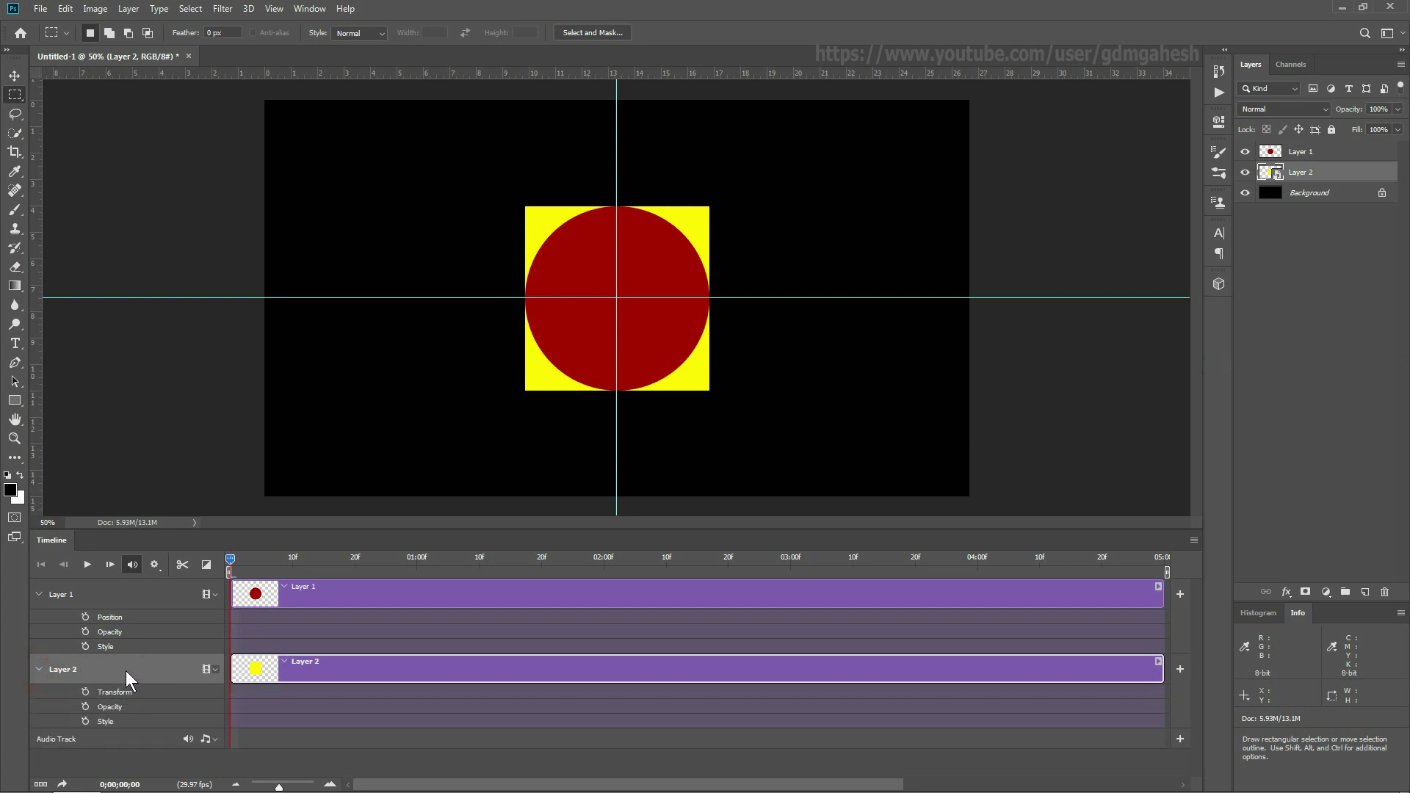
Convert Layer 1 to a smart object and expand its Transform track
click(307, 591)
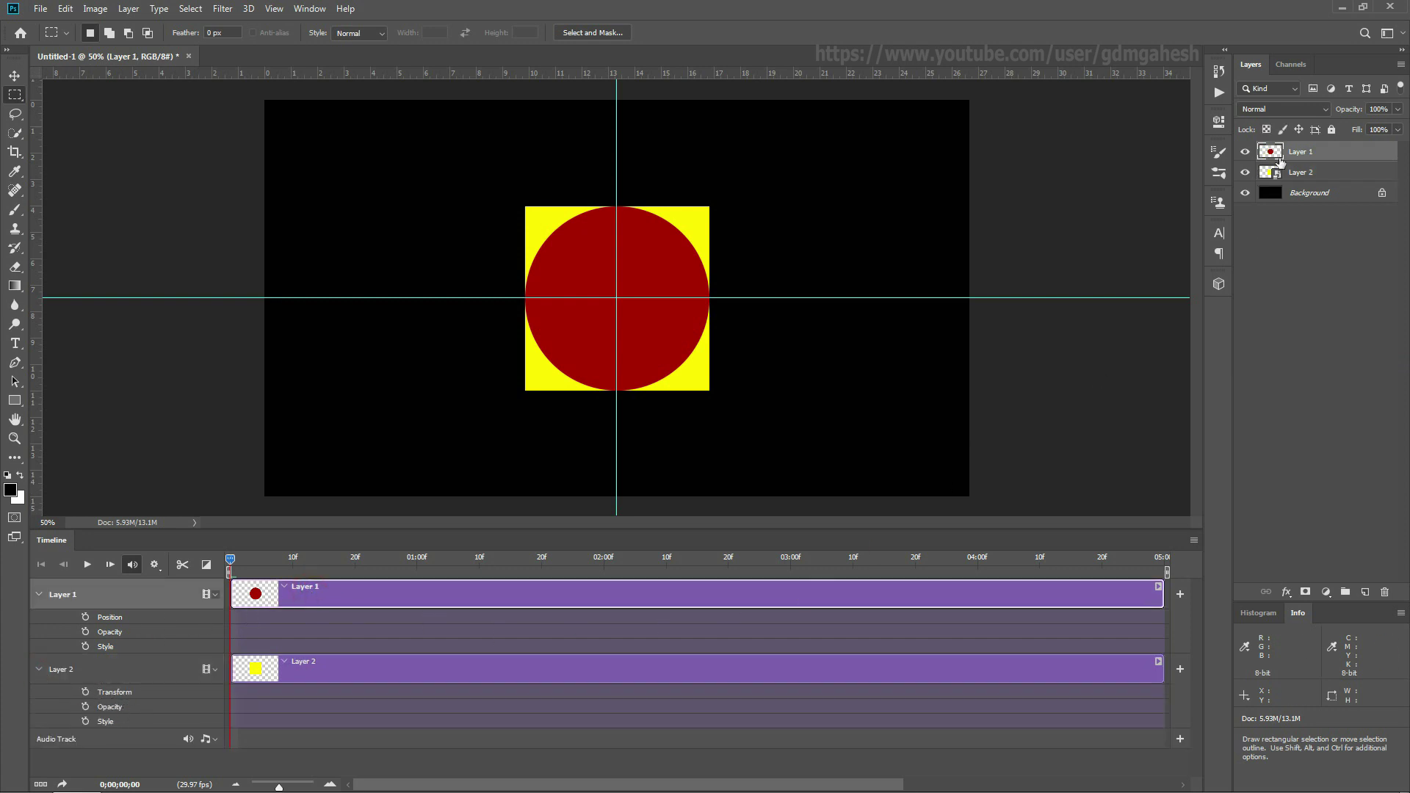
right_click(1329, 153)
click(1300, 342)
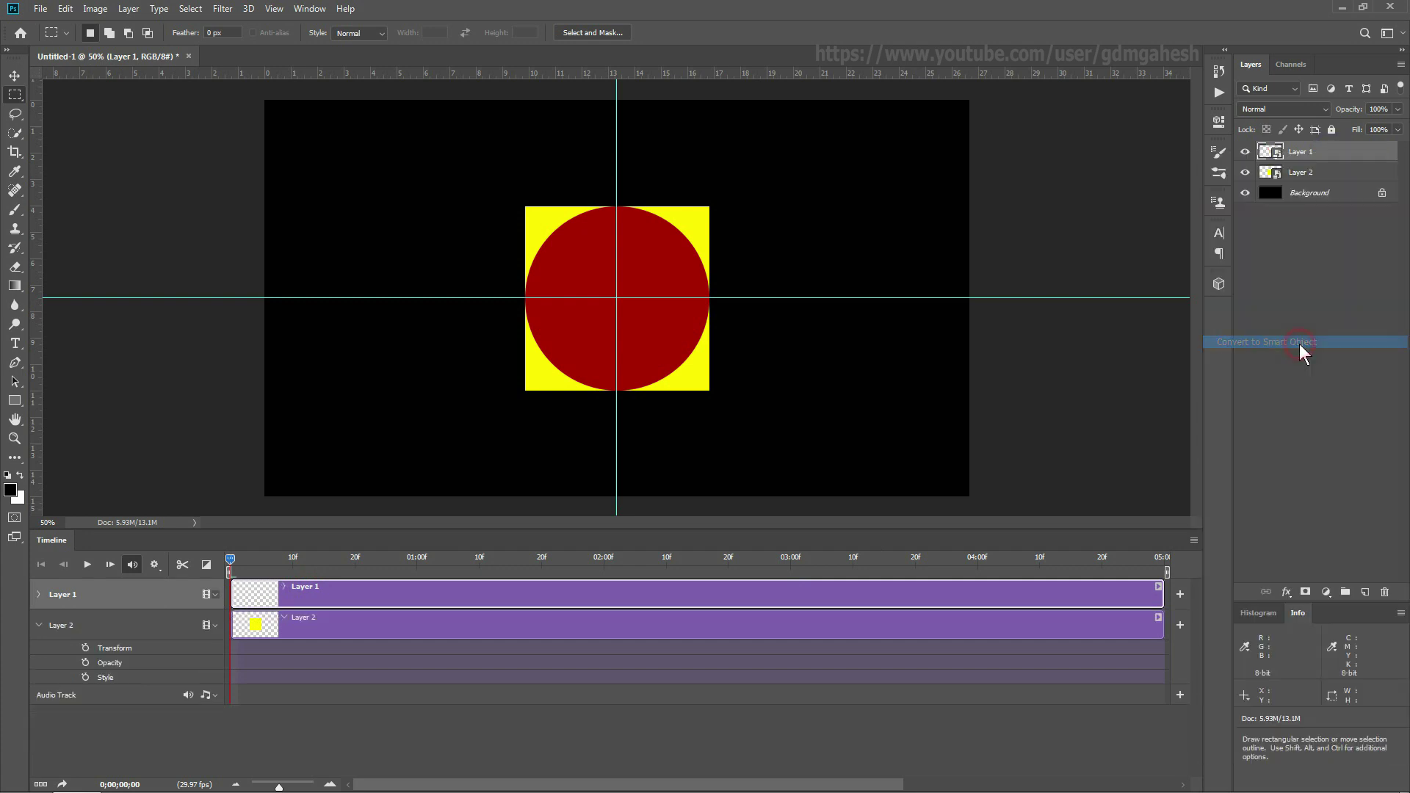
click(38, 594)
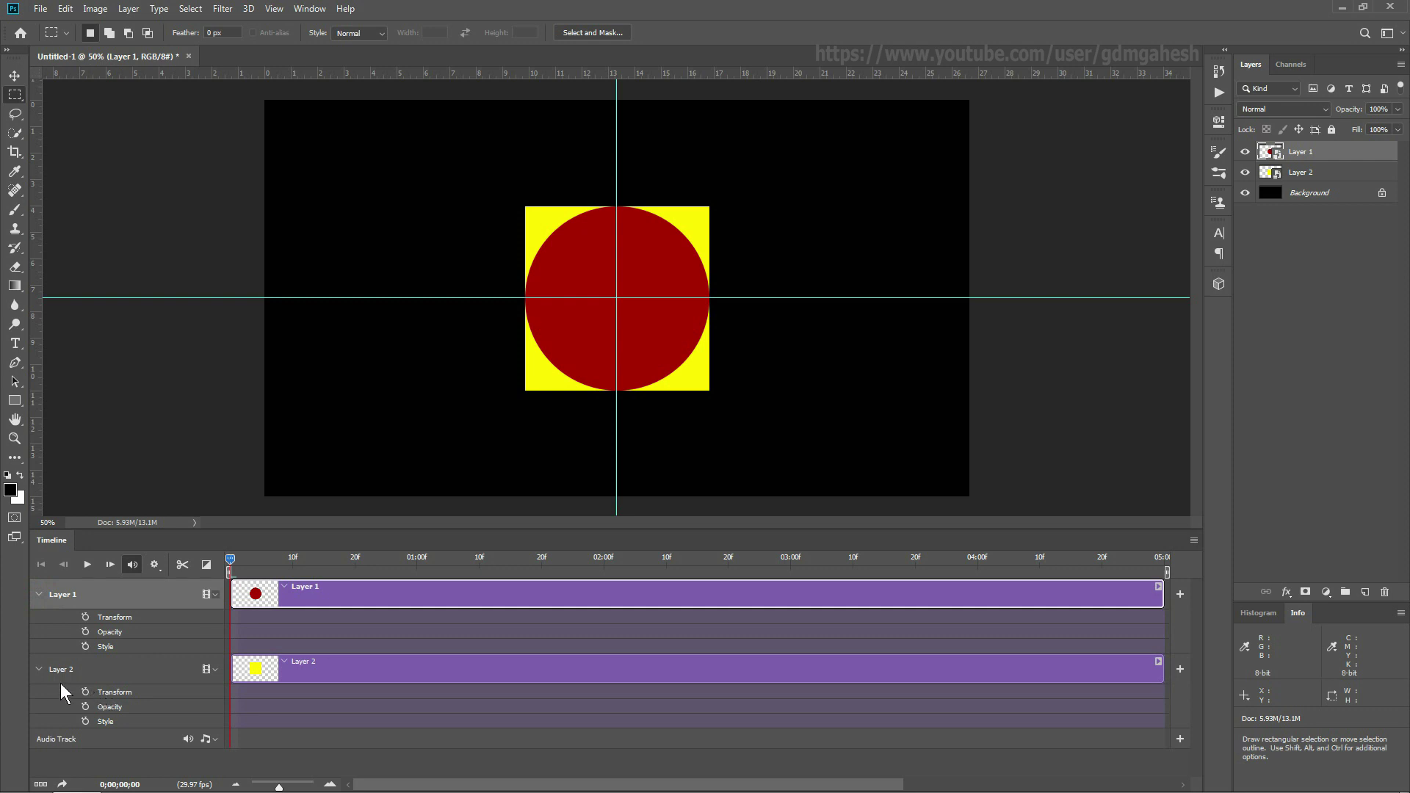
Delay Layer 2's clip and keyframe the red circle at frame 0 as a 4.38% dot
drag(286, 676, 555, 671)
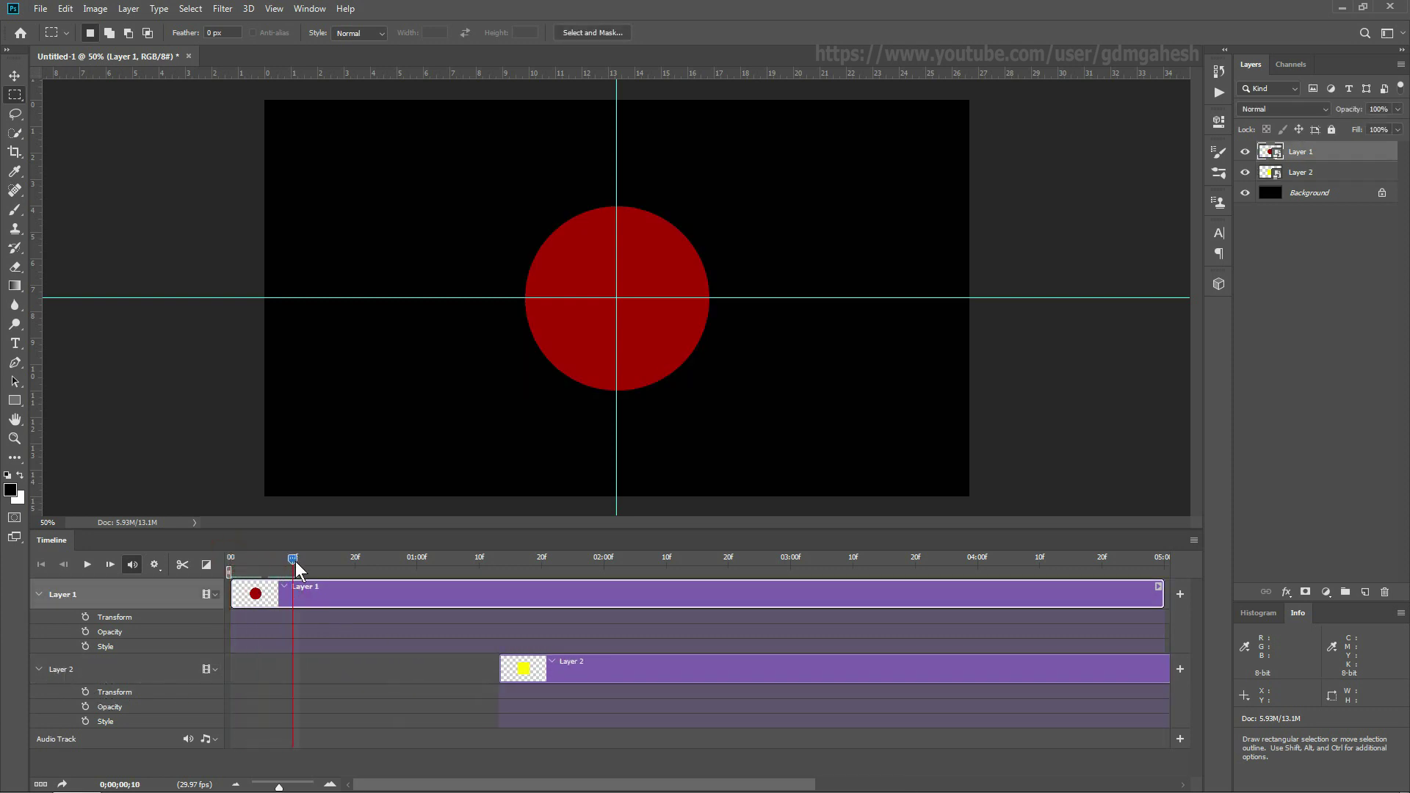
drag(295, 561, 233, 573)
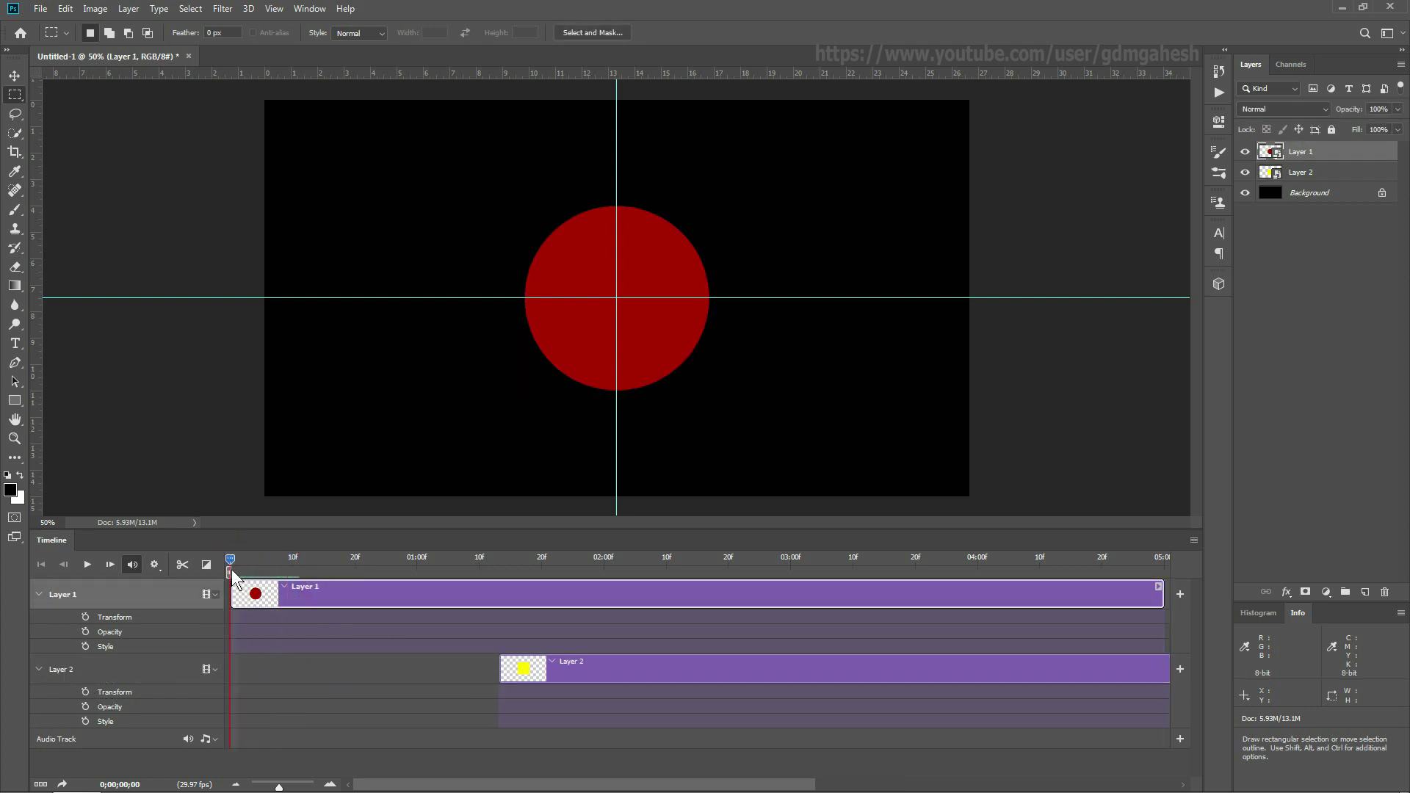
click(85, 617)
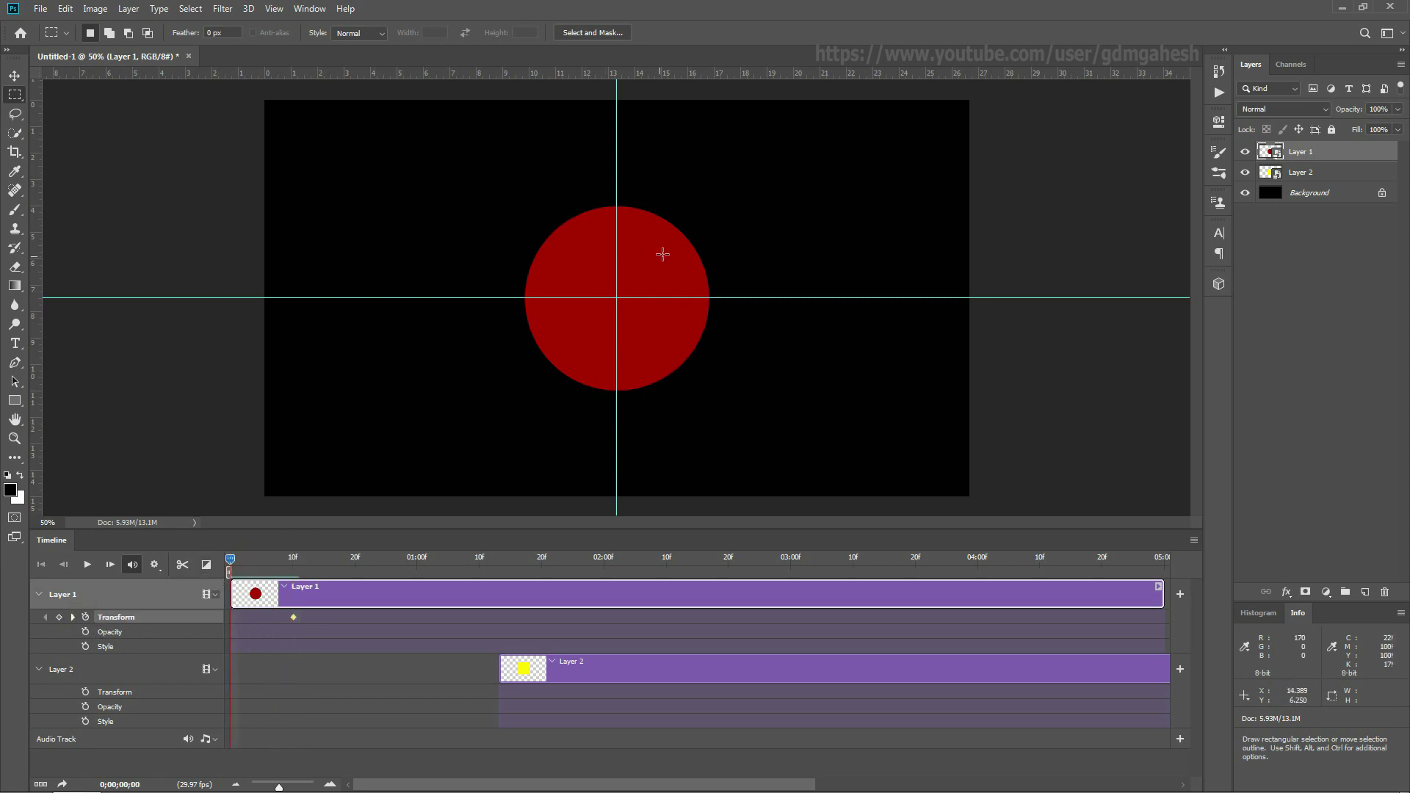
key(ctrl+t)
drag(706, 207, 621, 293)
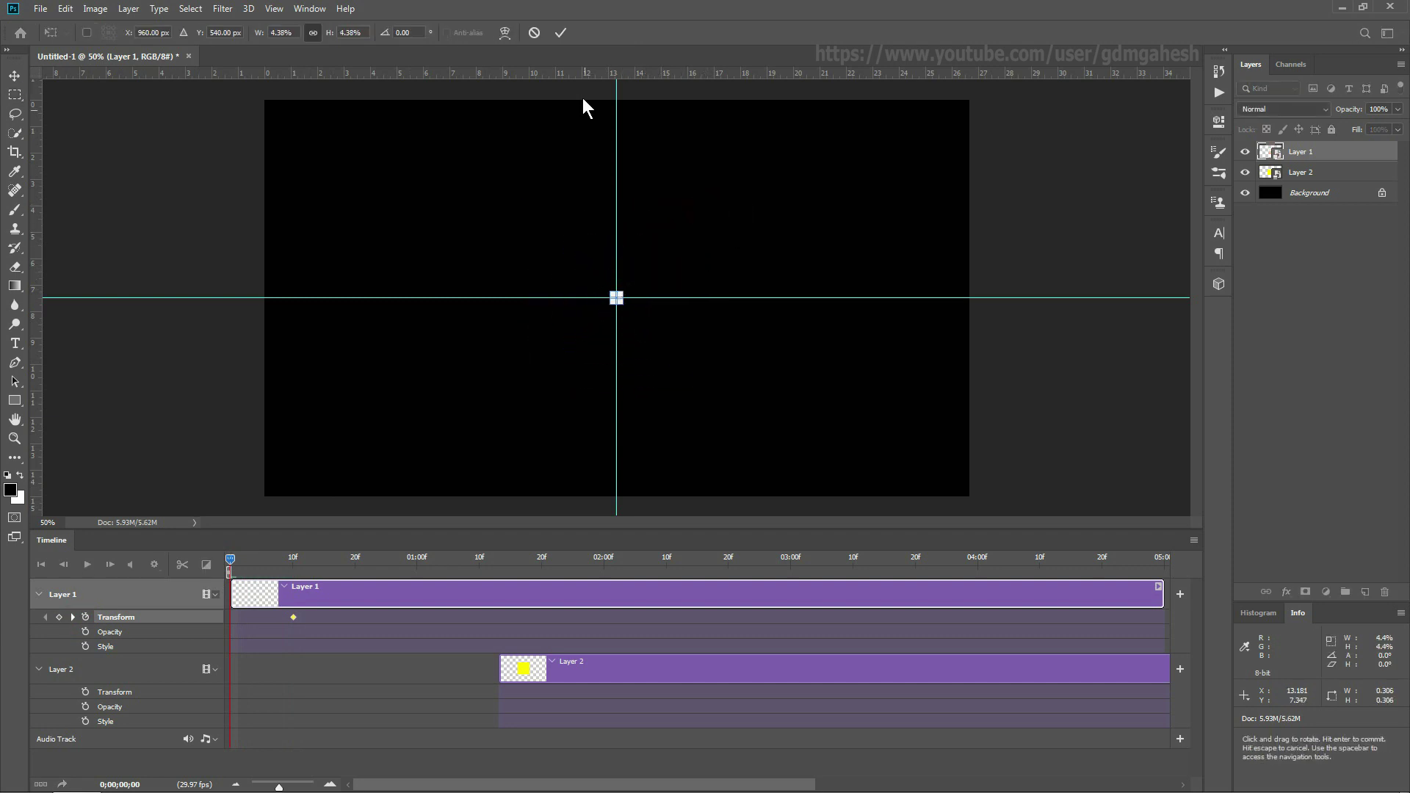
click(561, 32)
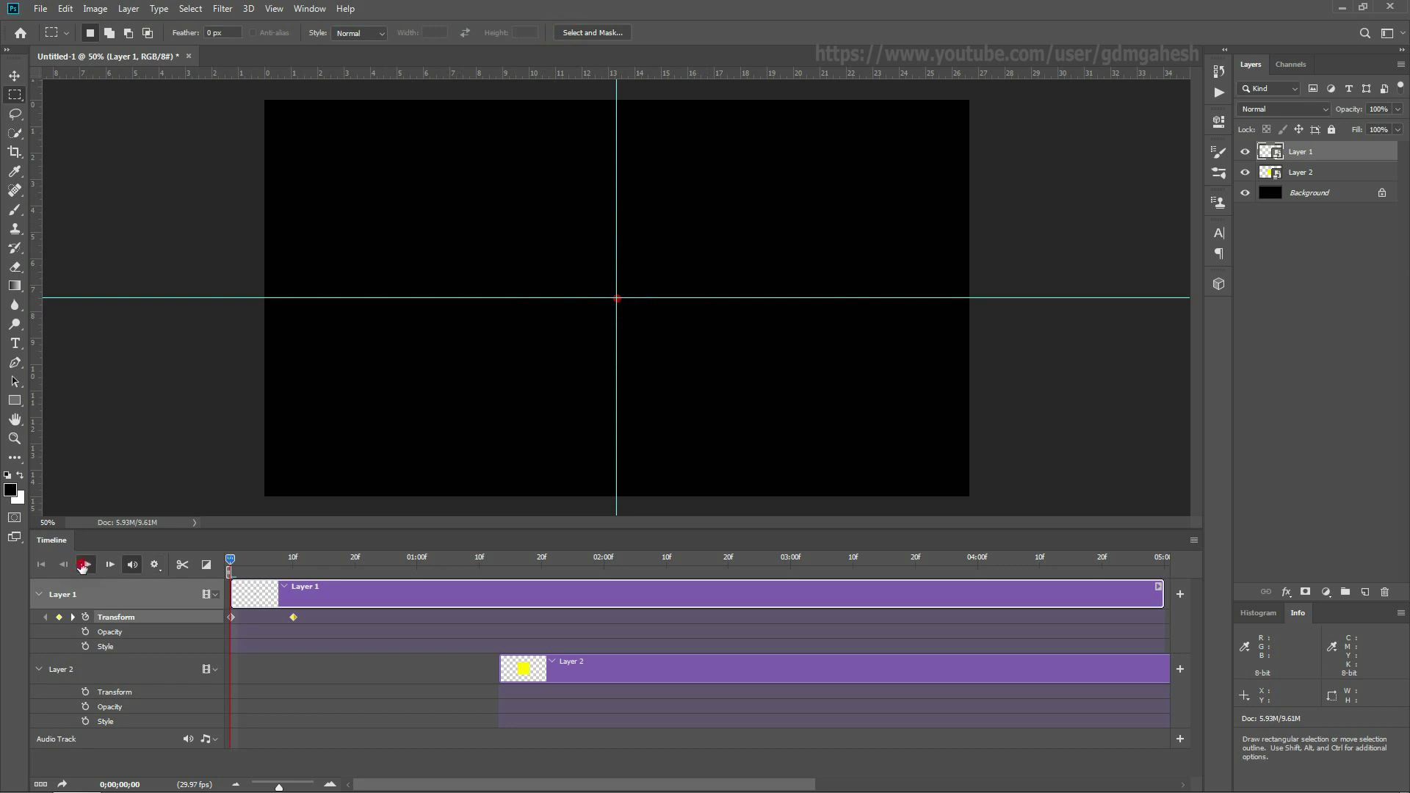
key(space)
key(space)
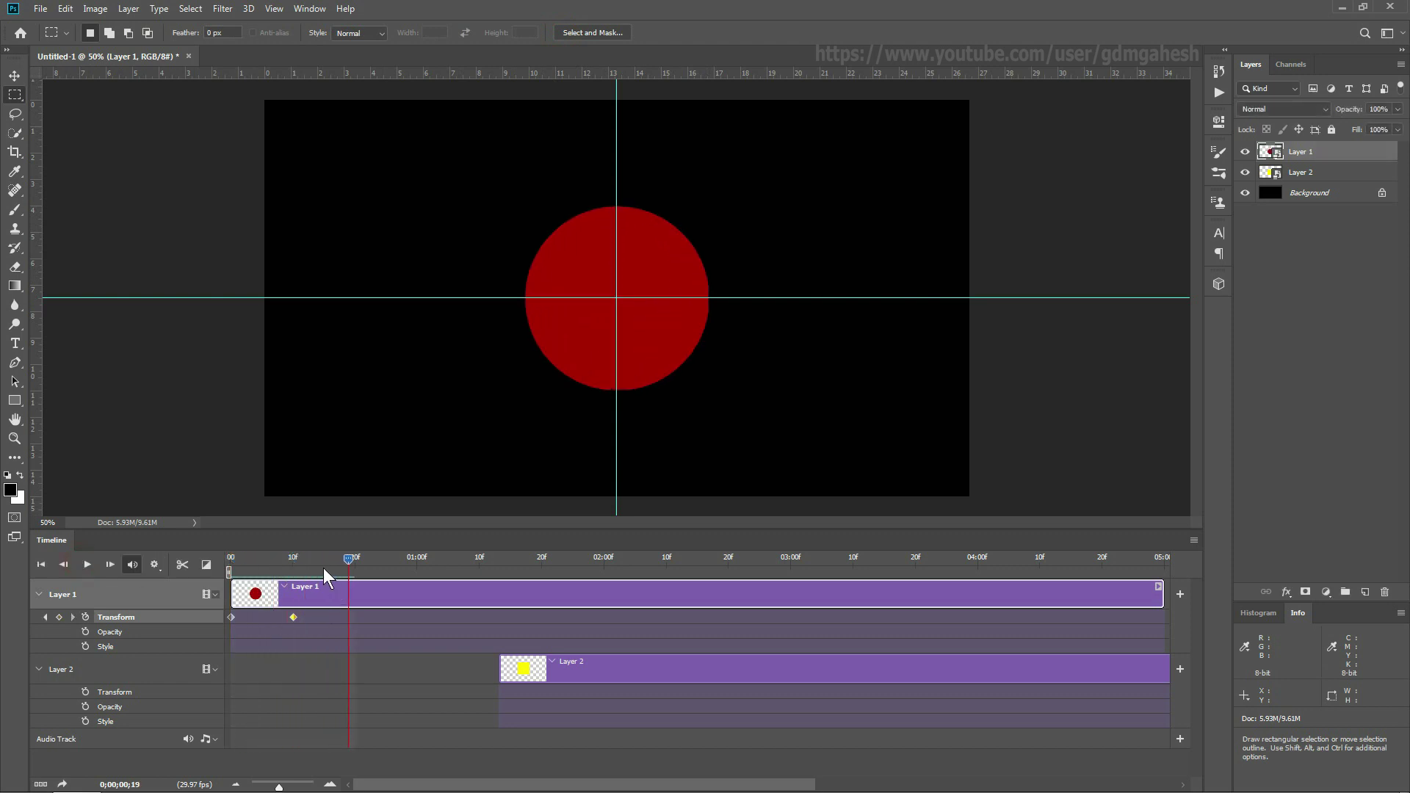
Scale the red circle to about 84% at frame 15, then advance toward frame 20
drag(289, 561, 301, 561)
click(109, 564)
click(108, 564)
click(109, 564)
click(109, 564)
key(ctrl+t)
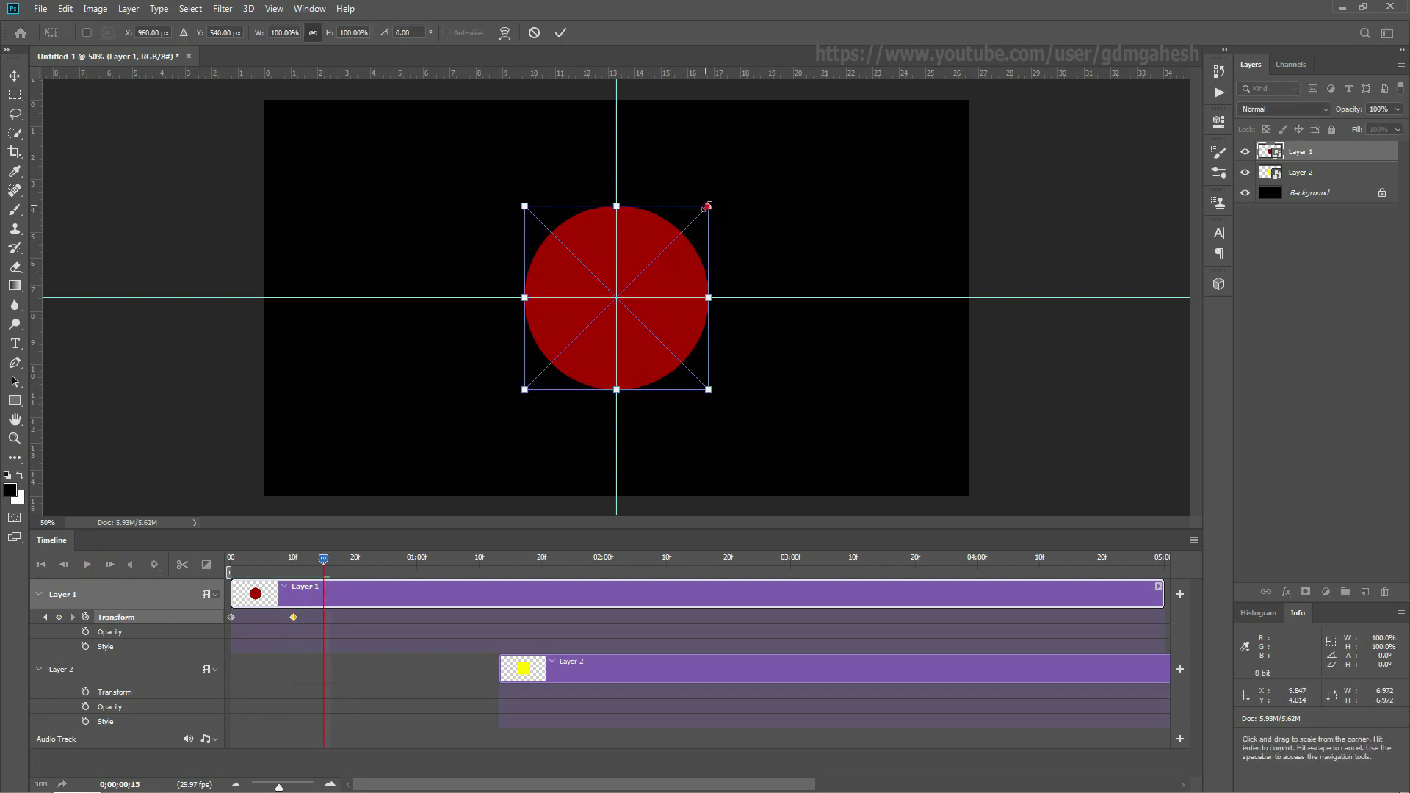
drag(706, 206, 694, 225)
click(561, 32)
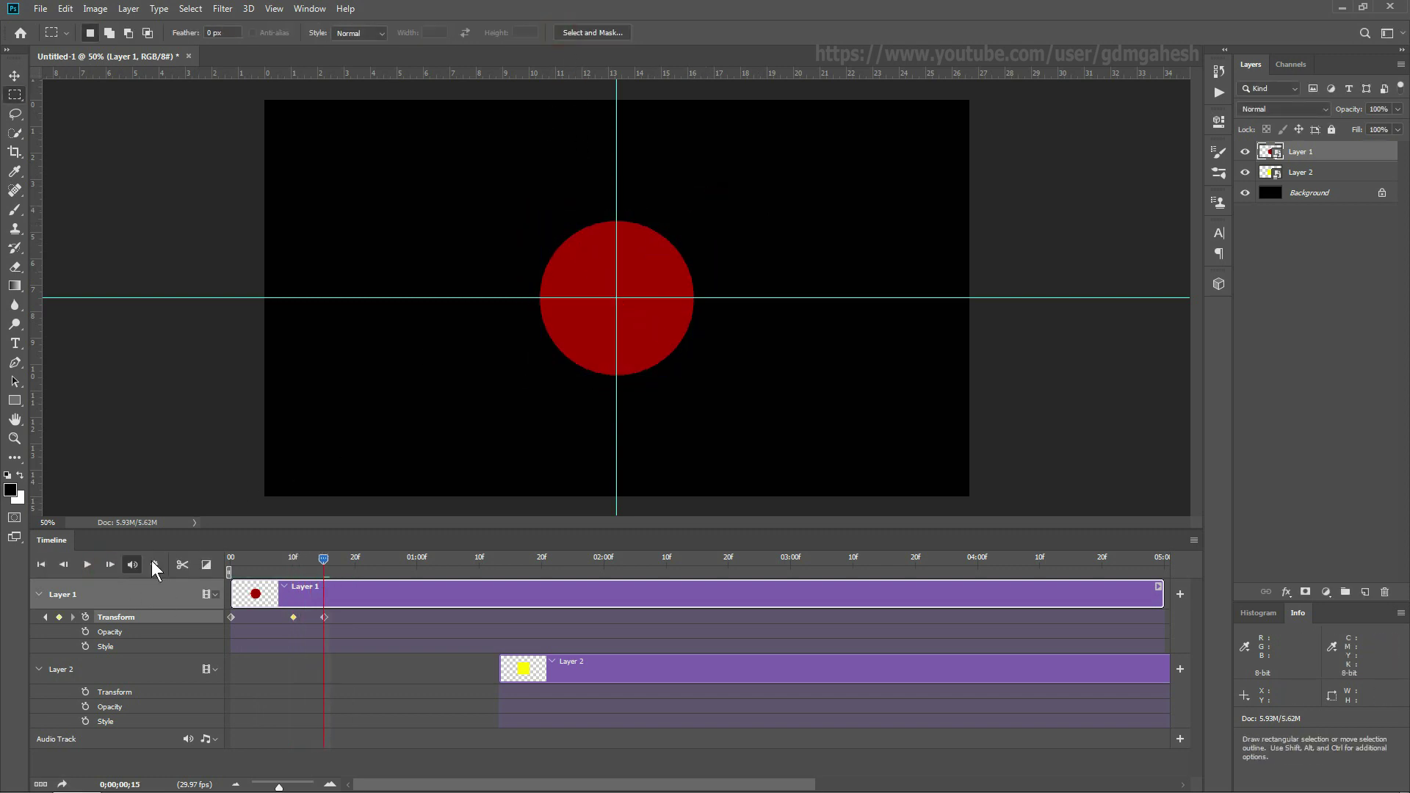
click(109, 564)
click(108, 564)
click(109, 563)
click(108, 564)
click(108, 564)
Copy the full-size 10f keyframe to frame 20 and preview the bounce
right_click(294, 618)
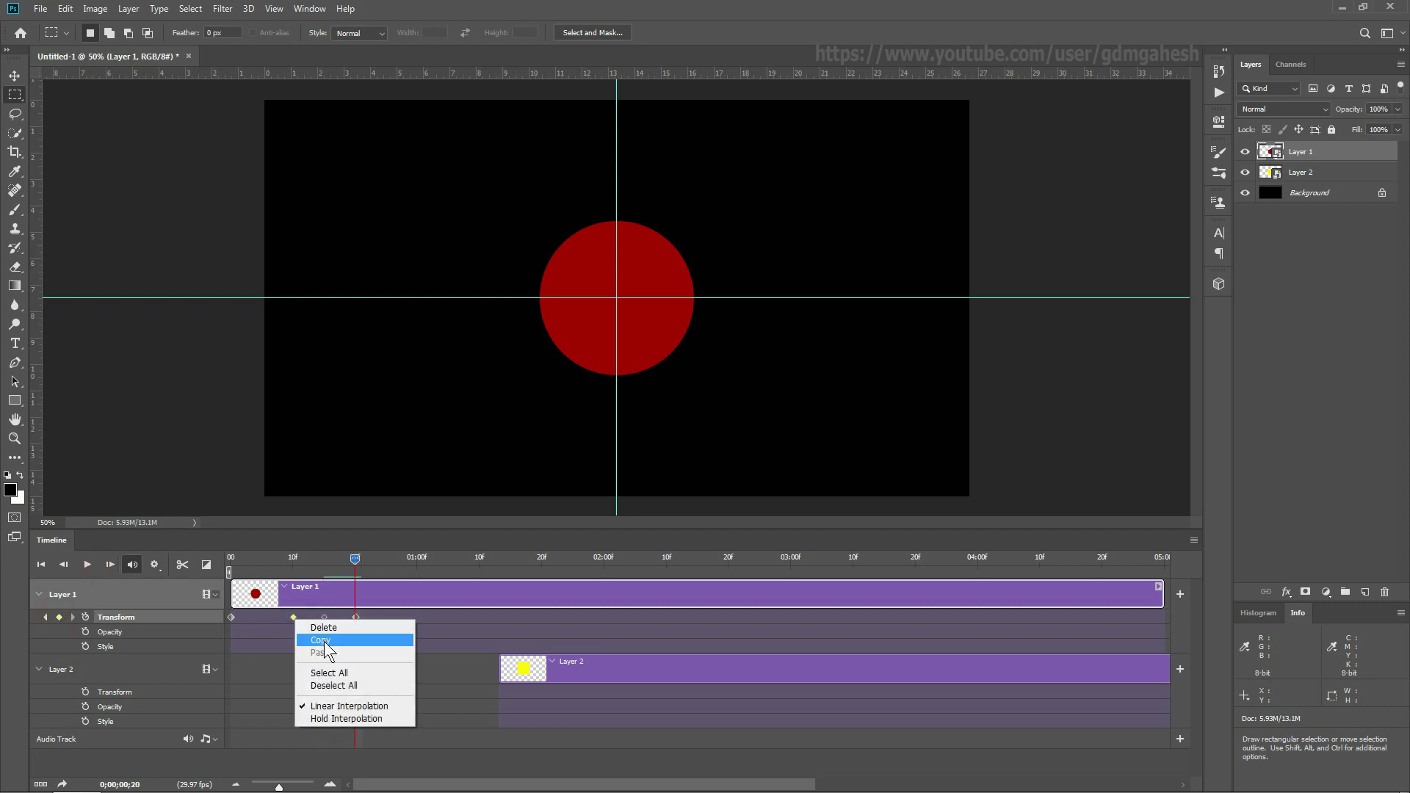
click(323, 639)
right_click(355, 617)
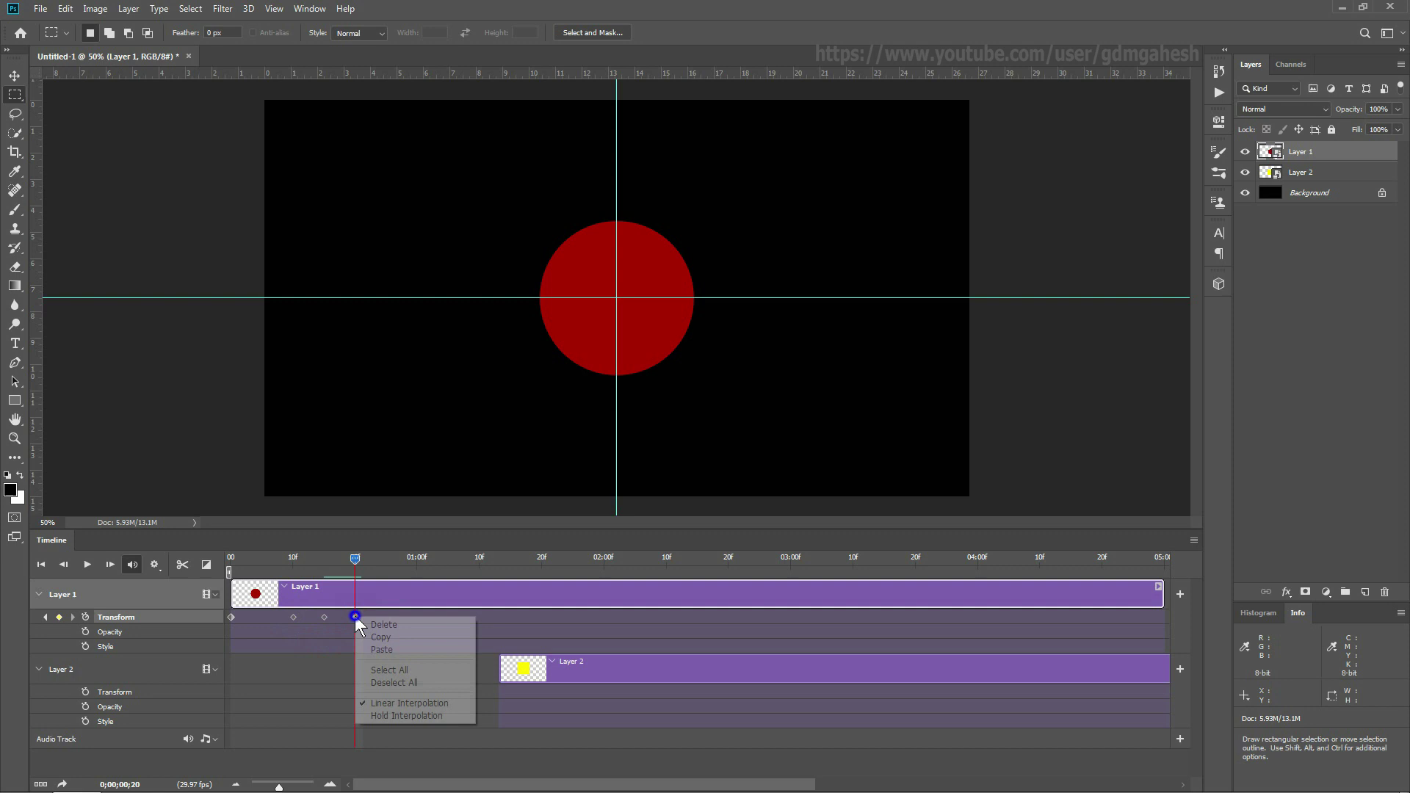
click(396, 651)
drag(252, 559, 223, 559)
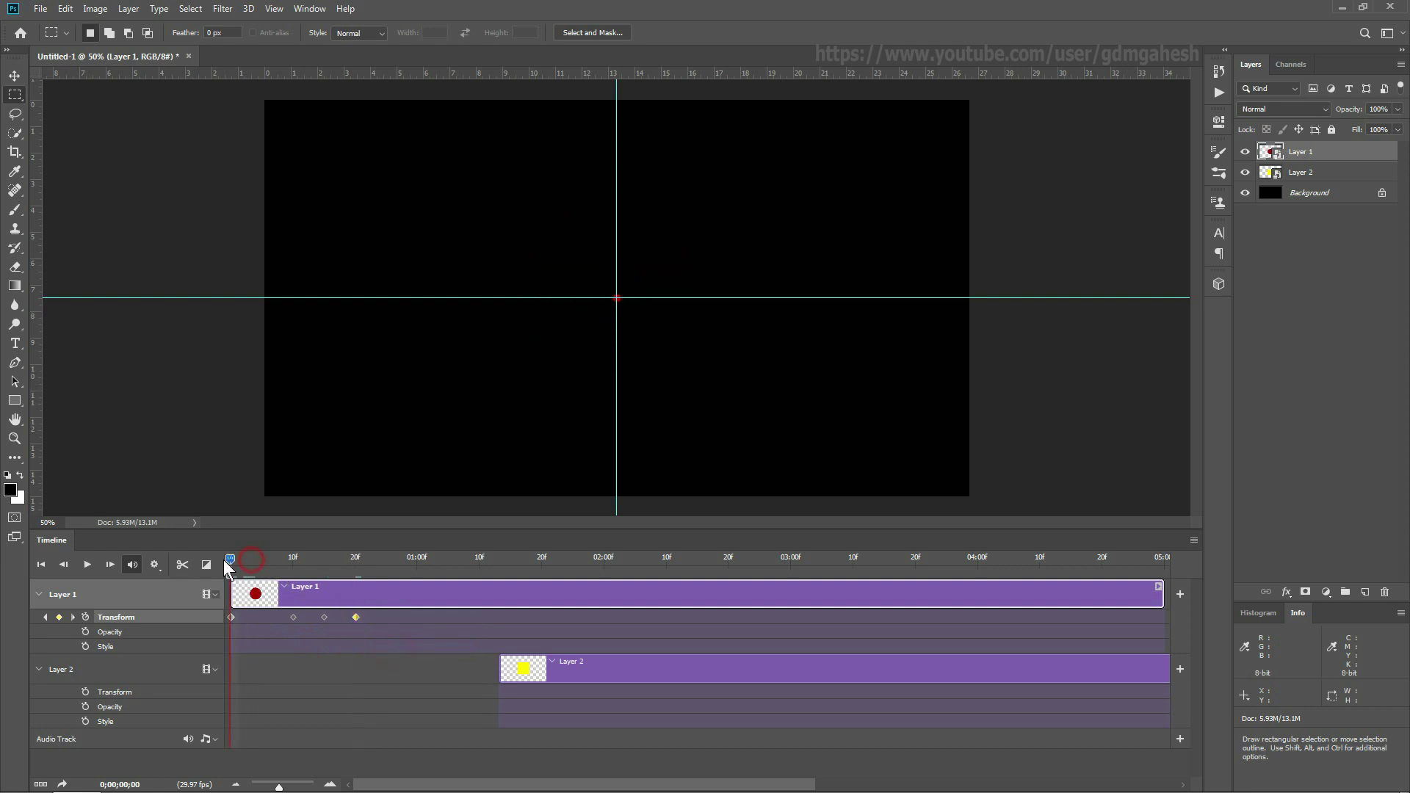
click(85, 564)
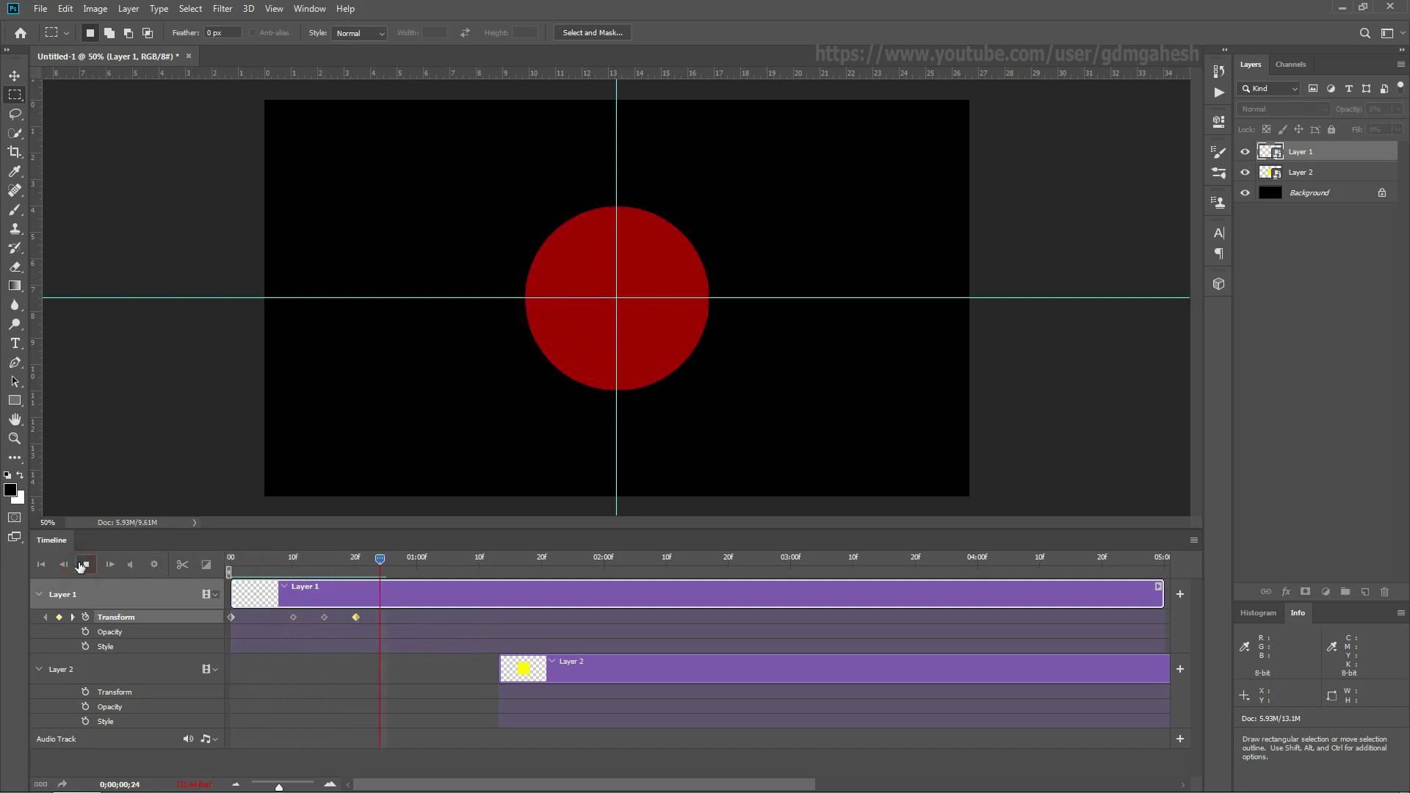
click(85, 565)
click(321, 561)
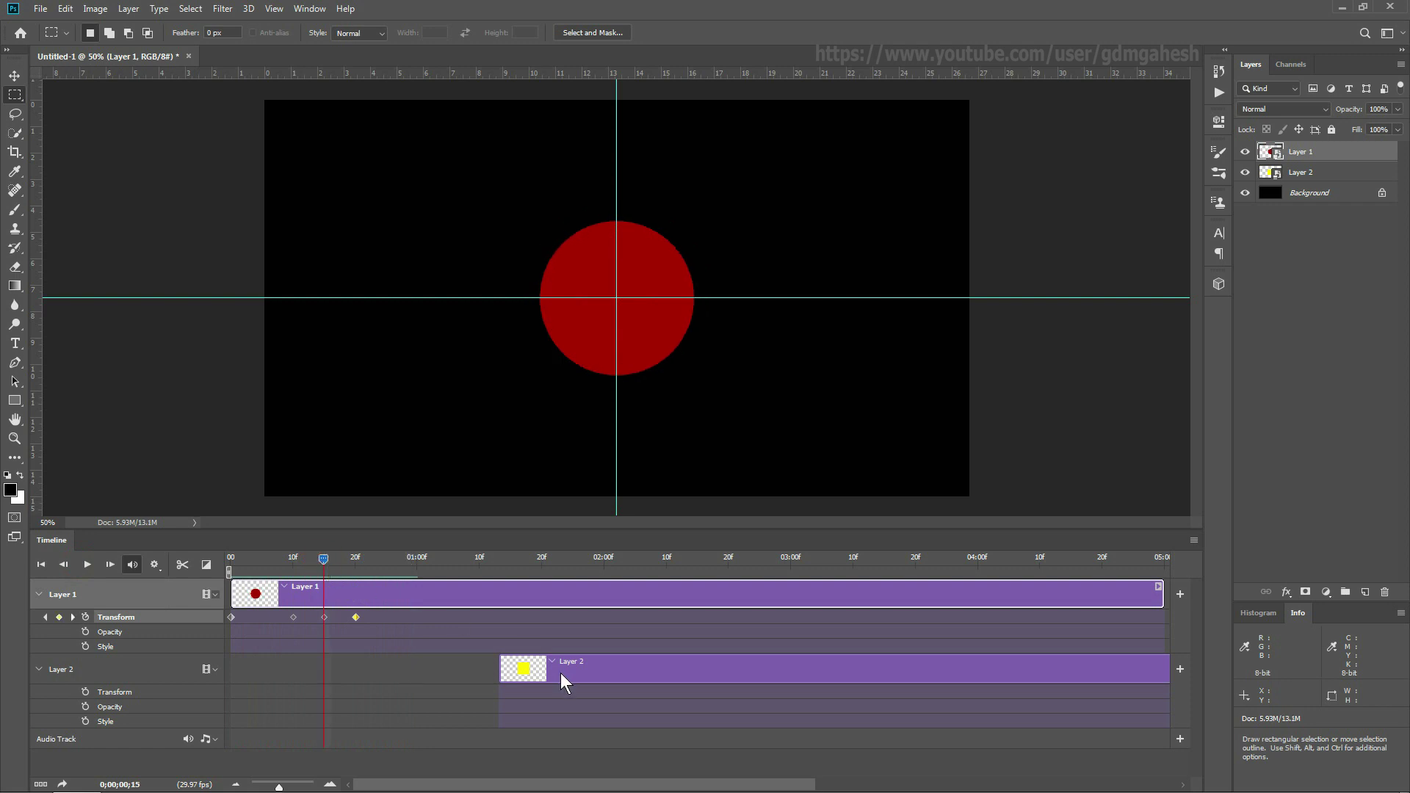
Start Layer 2 at 15f, keyframe its Transform, and scale the square to 54.58% at 15f
drag(561, 673, 387, 680)
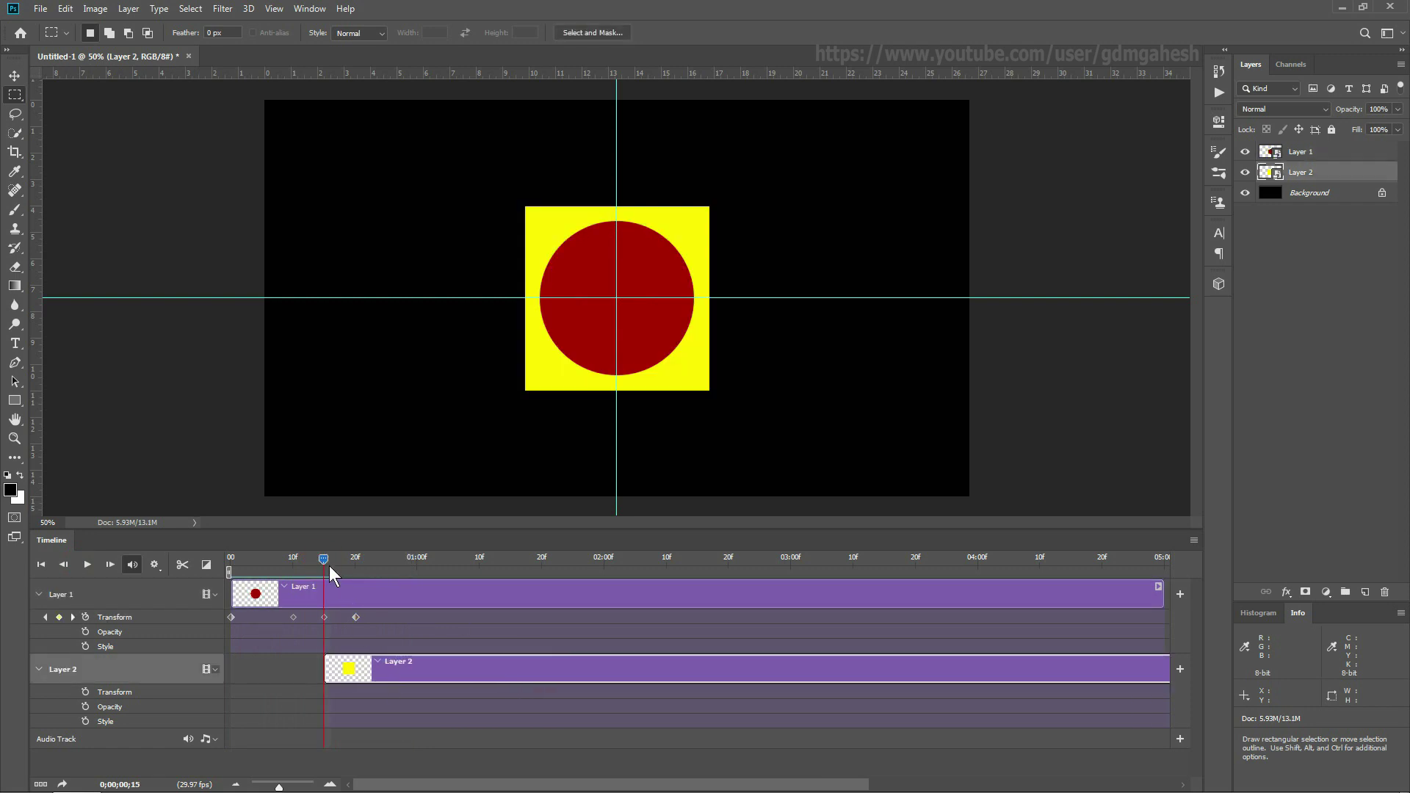
drag(328, 561, 355, 561)
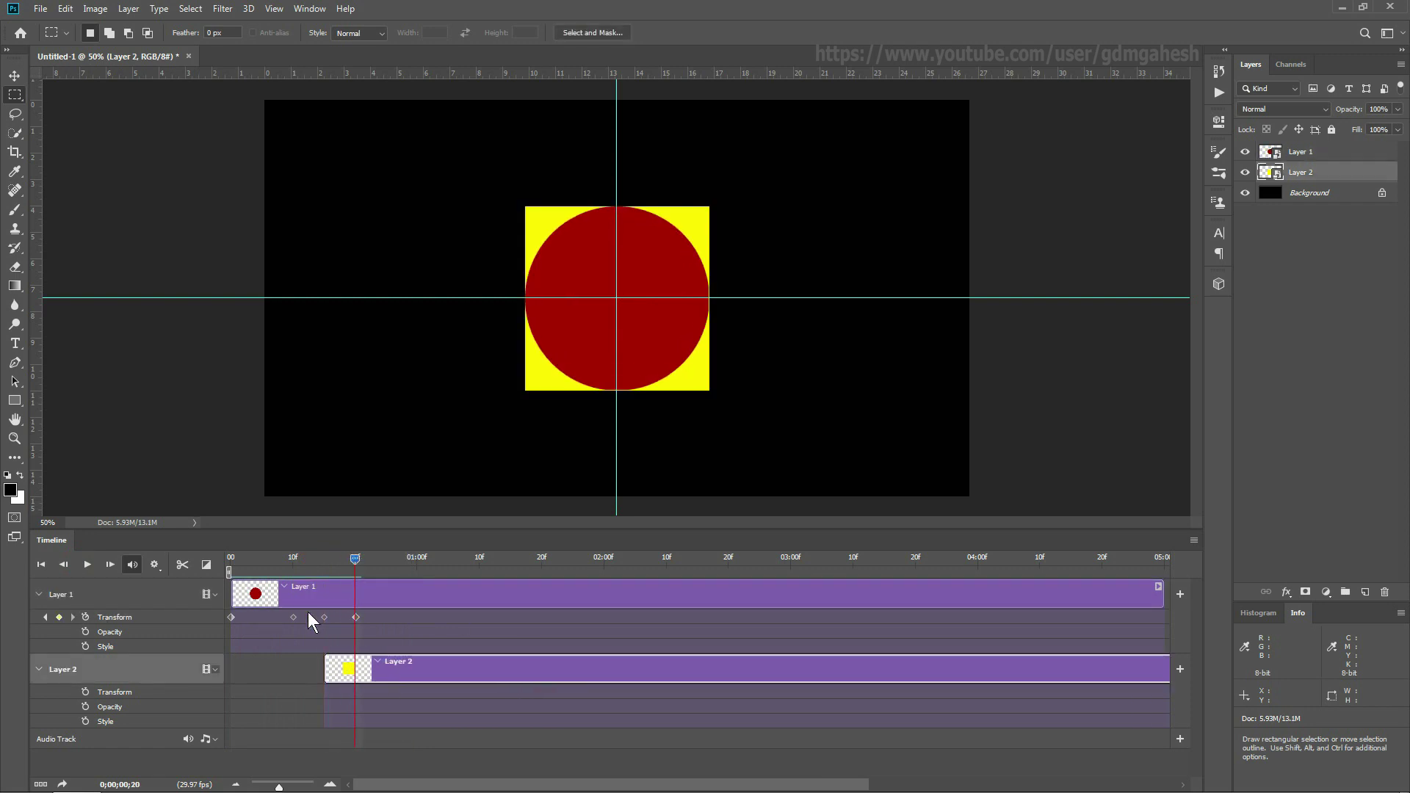
click(86, 689)
click(327, 561)
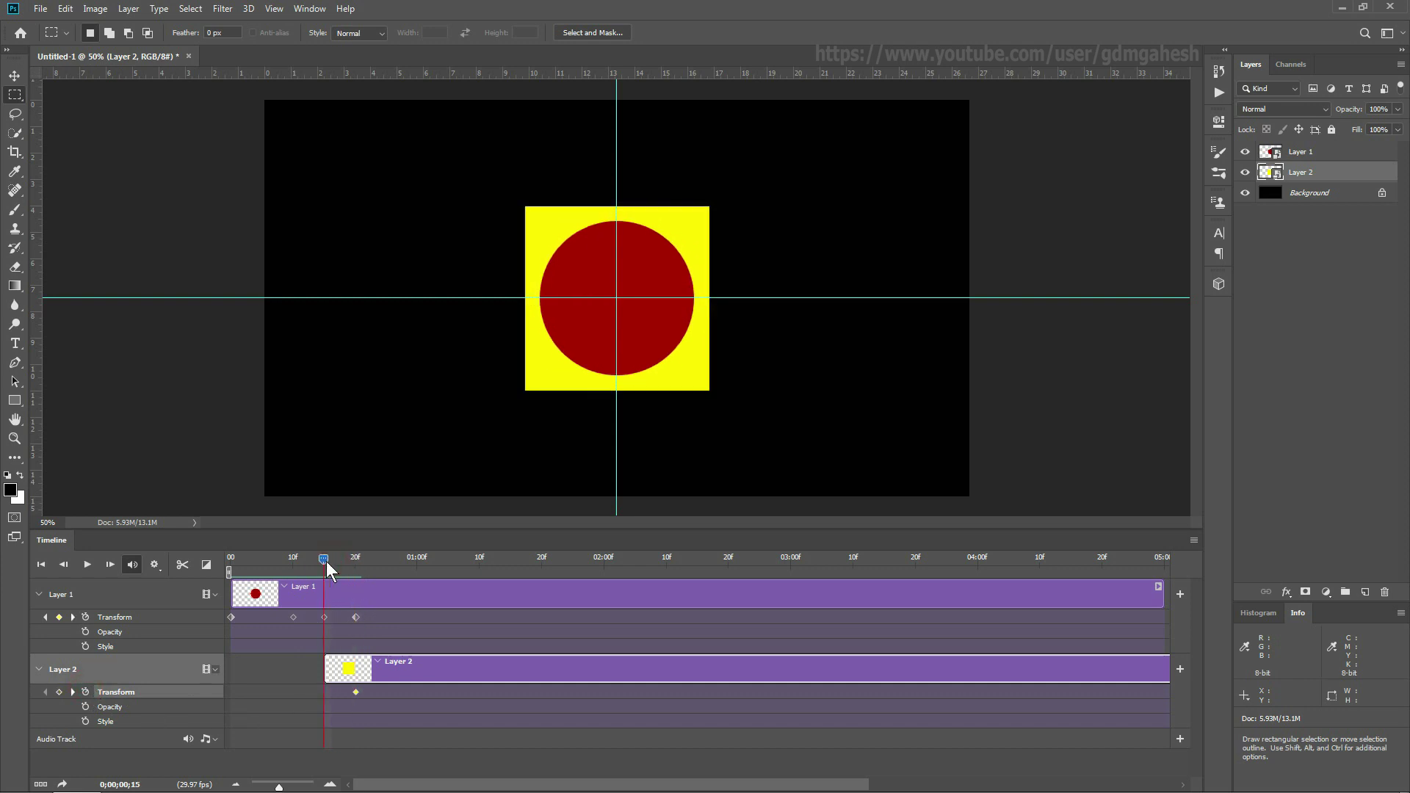
key(ctrl+t)
drag(708, 206, 665, 250)
click(560, 32)
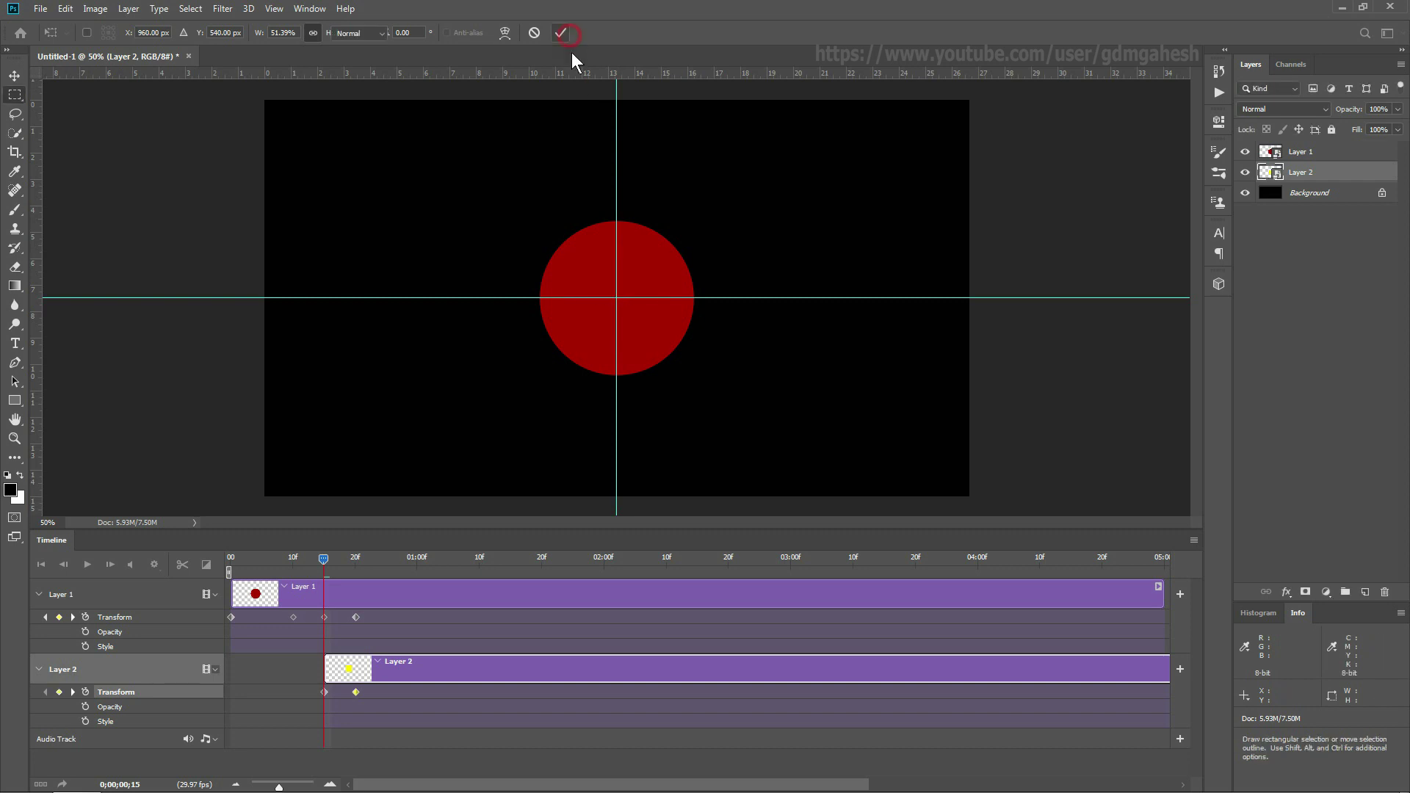
Preview the animation, then add hold keyframes for both layers at frame 23
click(89, 566)
click(88, 566)
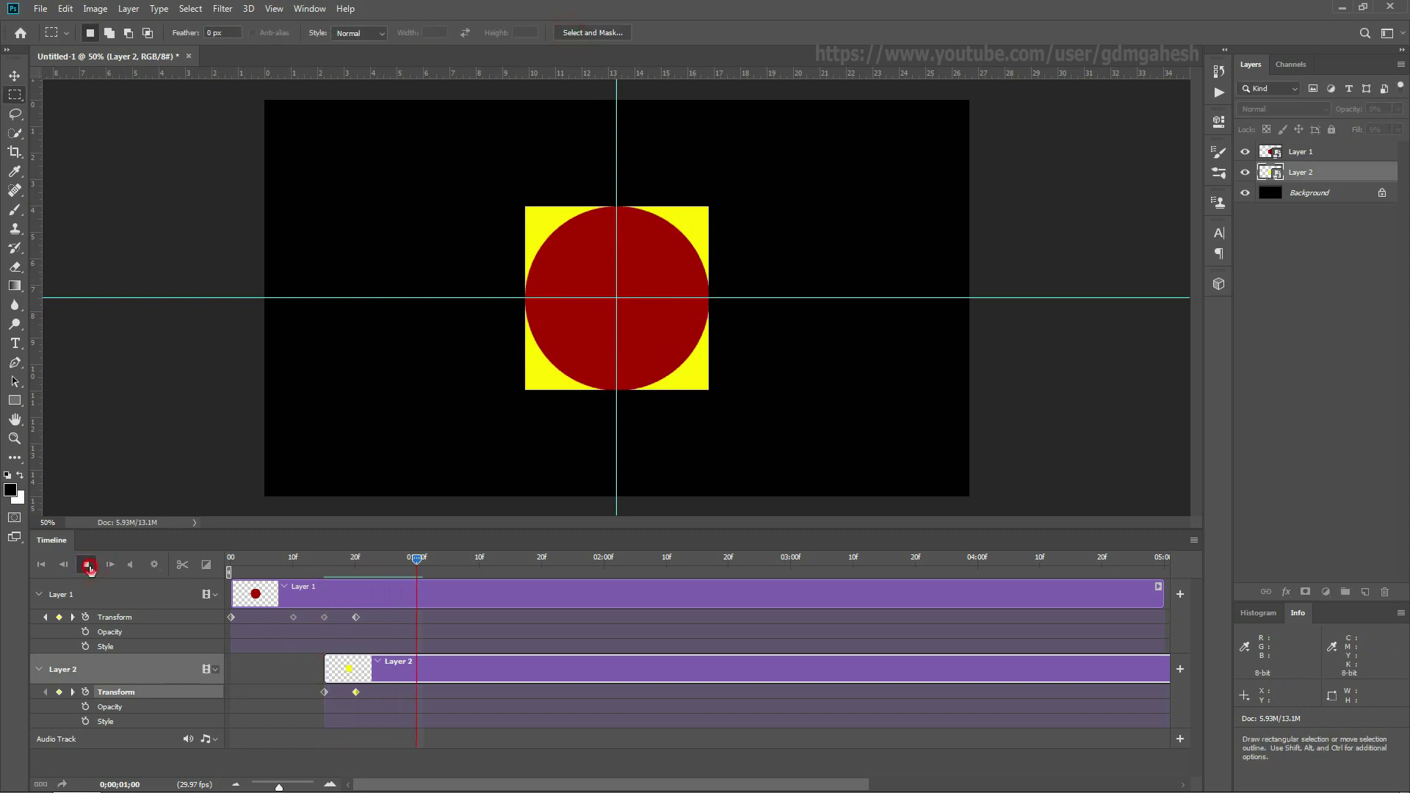
click(273, 561)
click(85, 565)
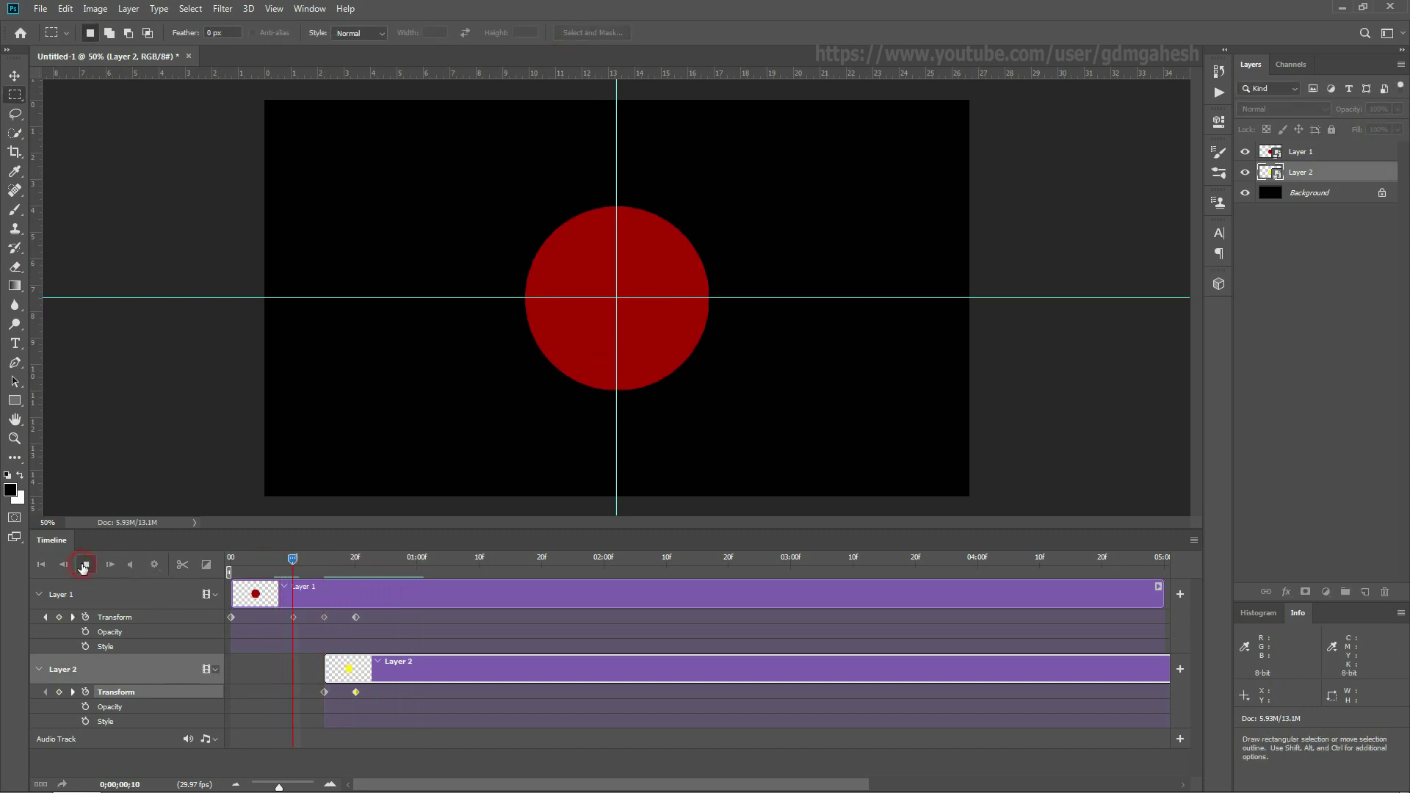
click(83, 566)
drag(363, 562, 356, 562)
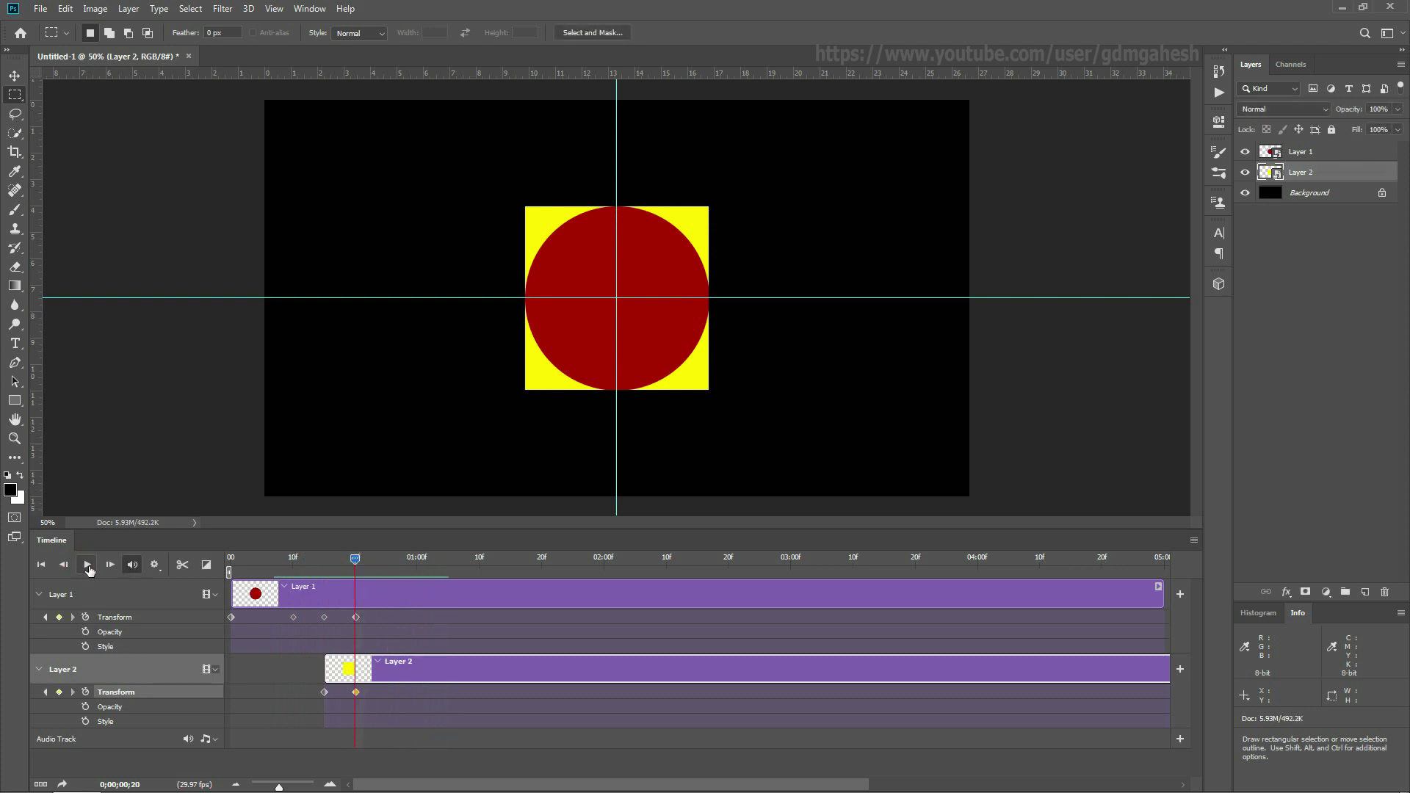
click(108, 568)
click(108, 569)
click(107, 568)
click(58, 617)
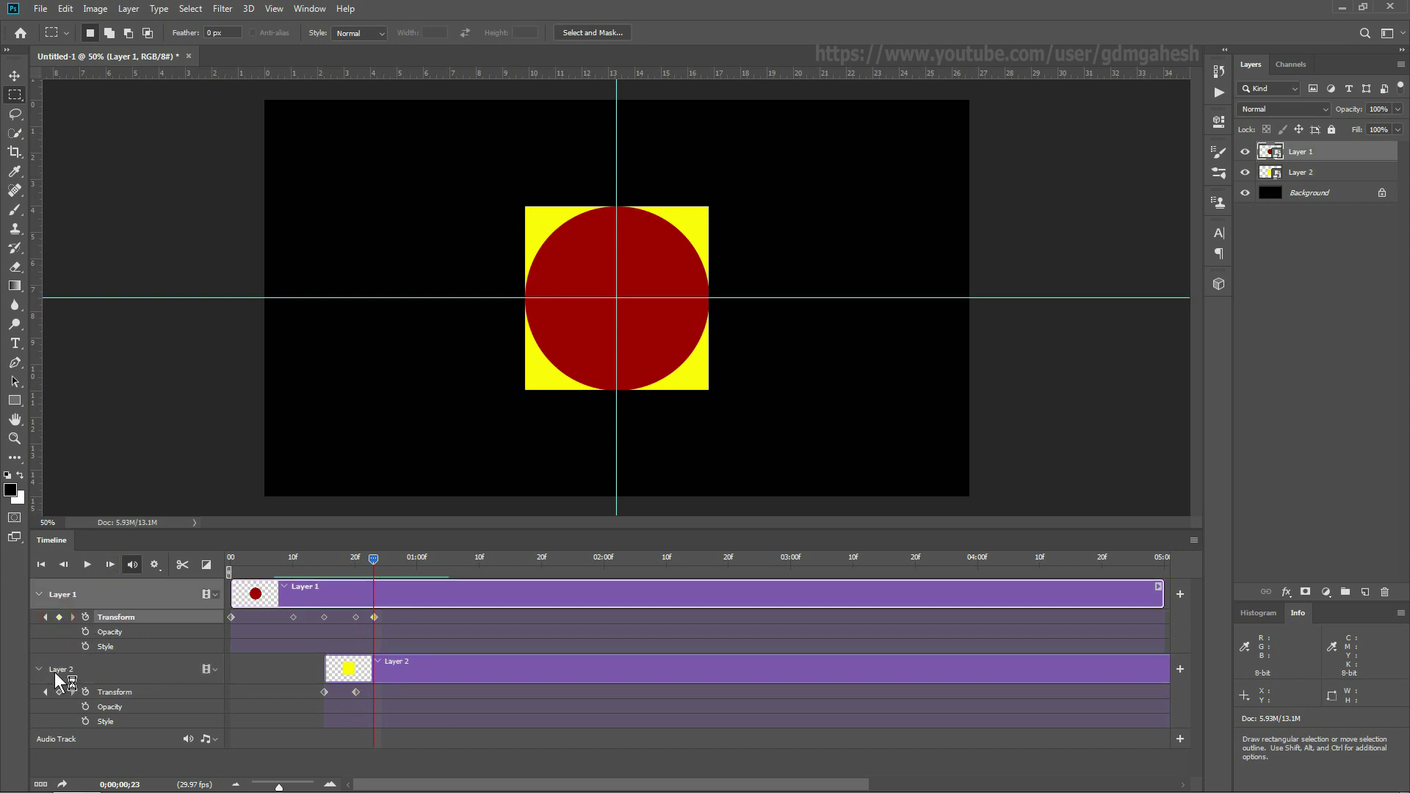
click(59, 692)
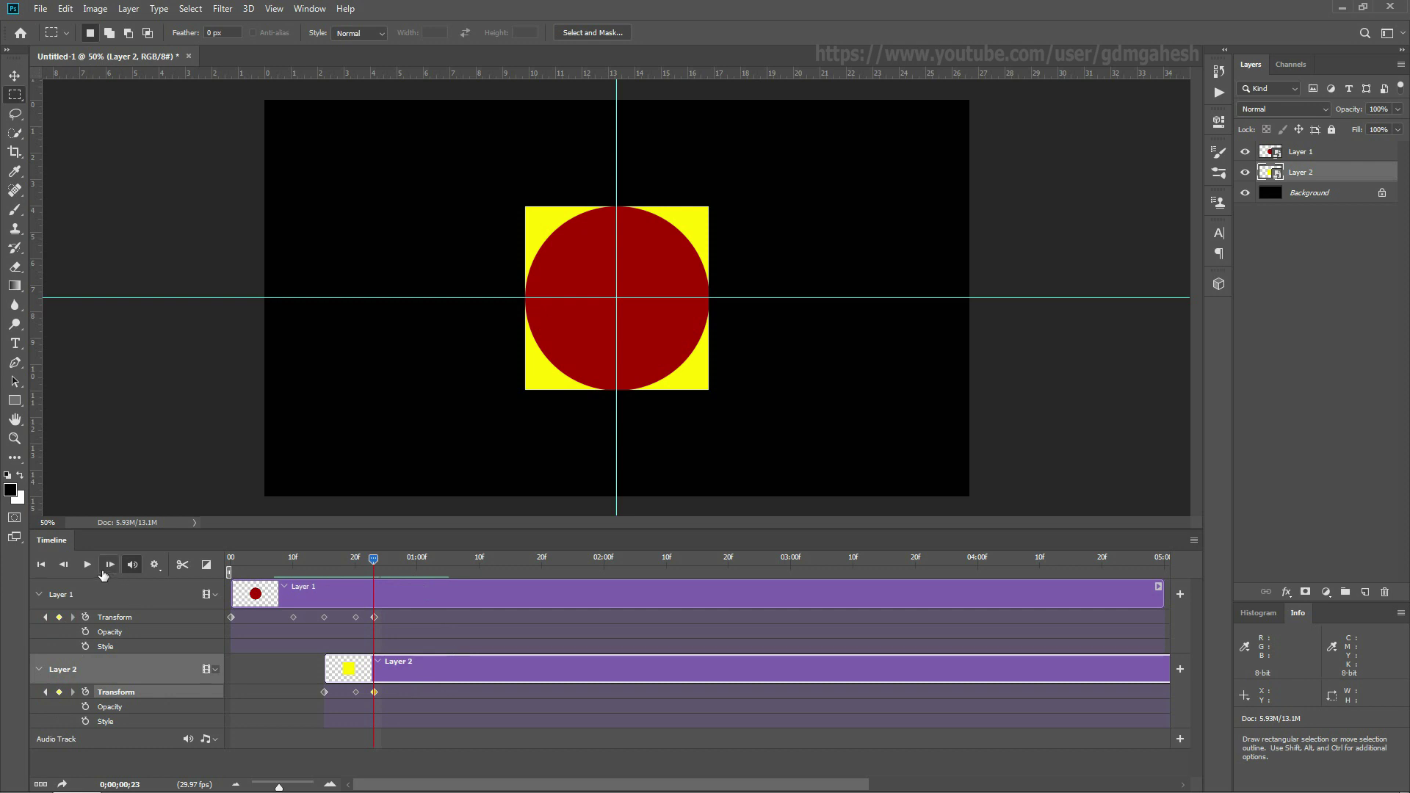
Shrink the red circle to about 5% at 01:00f and end Layer 1's clip there
drag(373, 558, 416, 563)
click(435, 594)
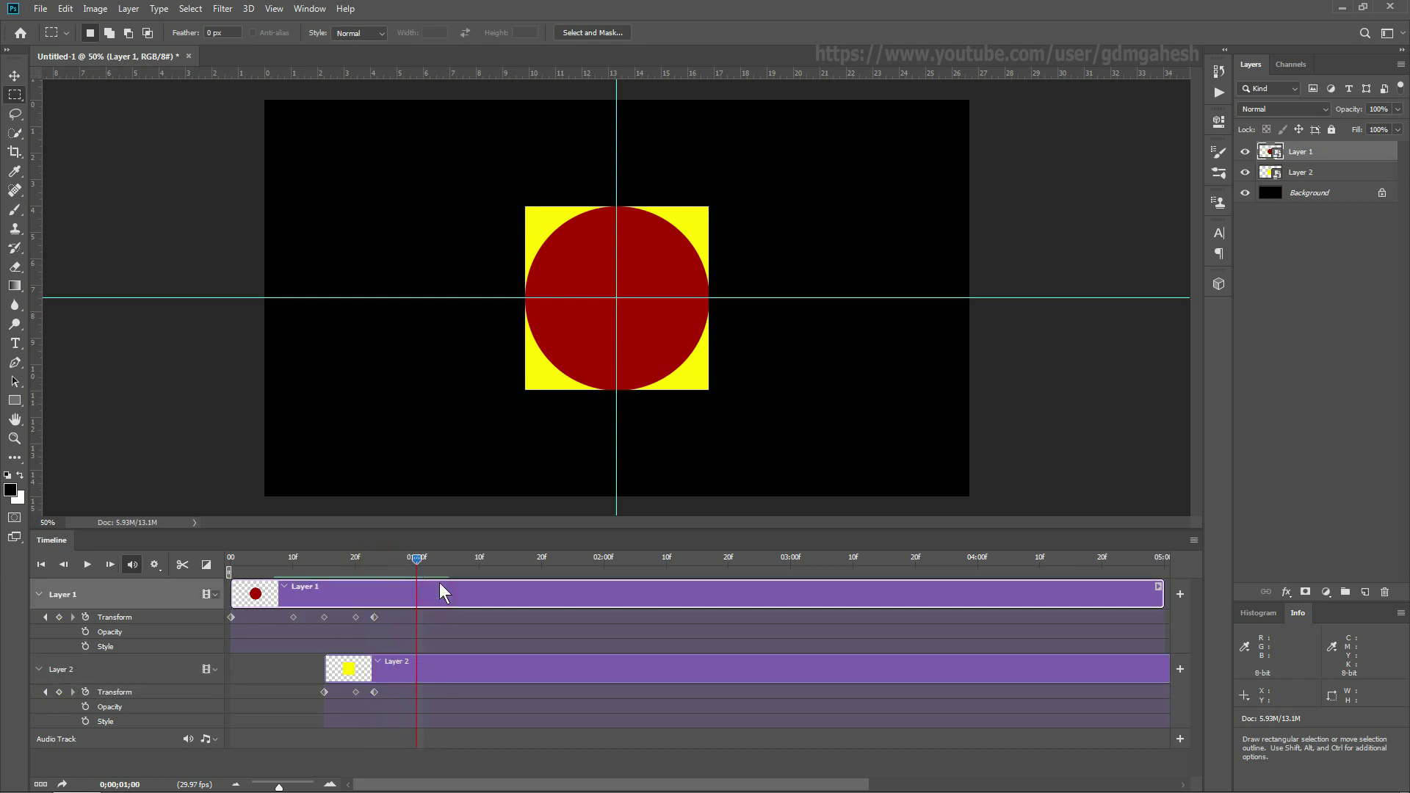
key(ctrl+t)
drag(707, 206, 622, 293)
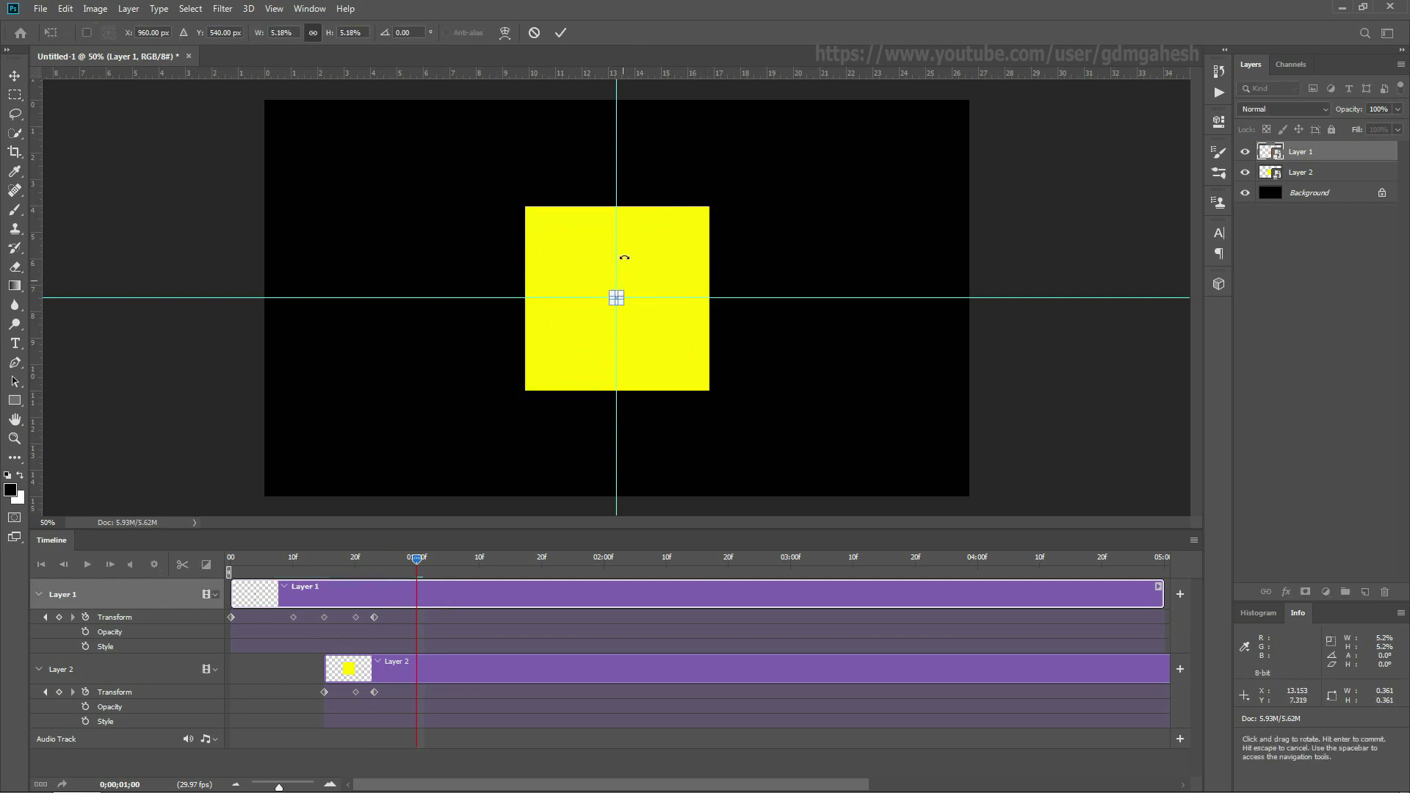
click(560, 32)
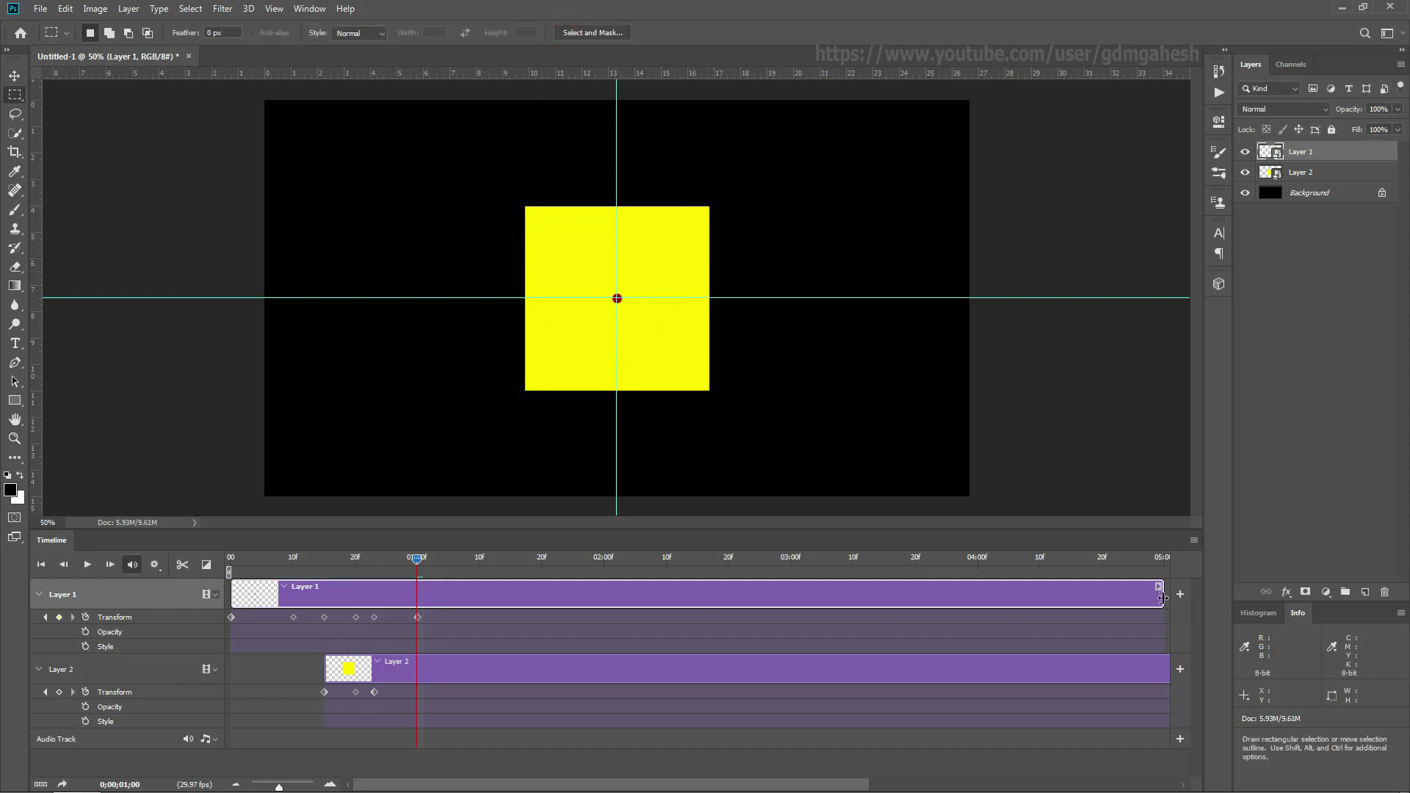
drag(1162, 597, 426, 598)
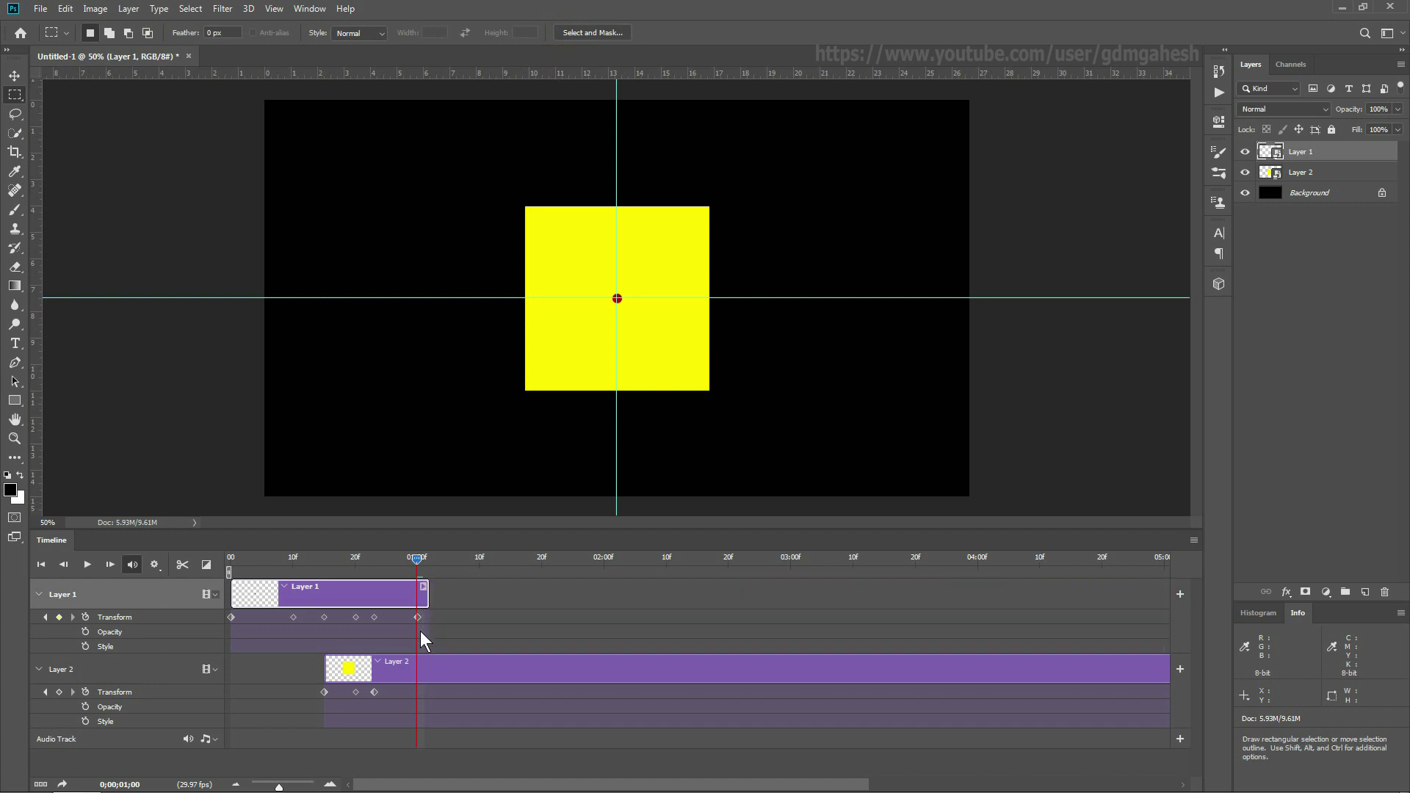
Keyframe Layer 1's opacity at frame 28 and fade it to 0% at 01:00f
click(83, 631)
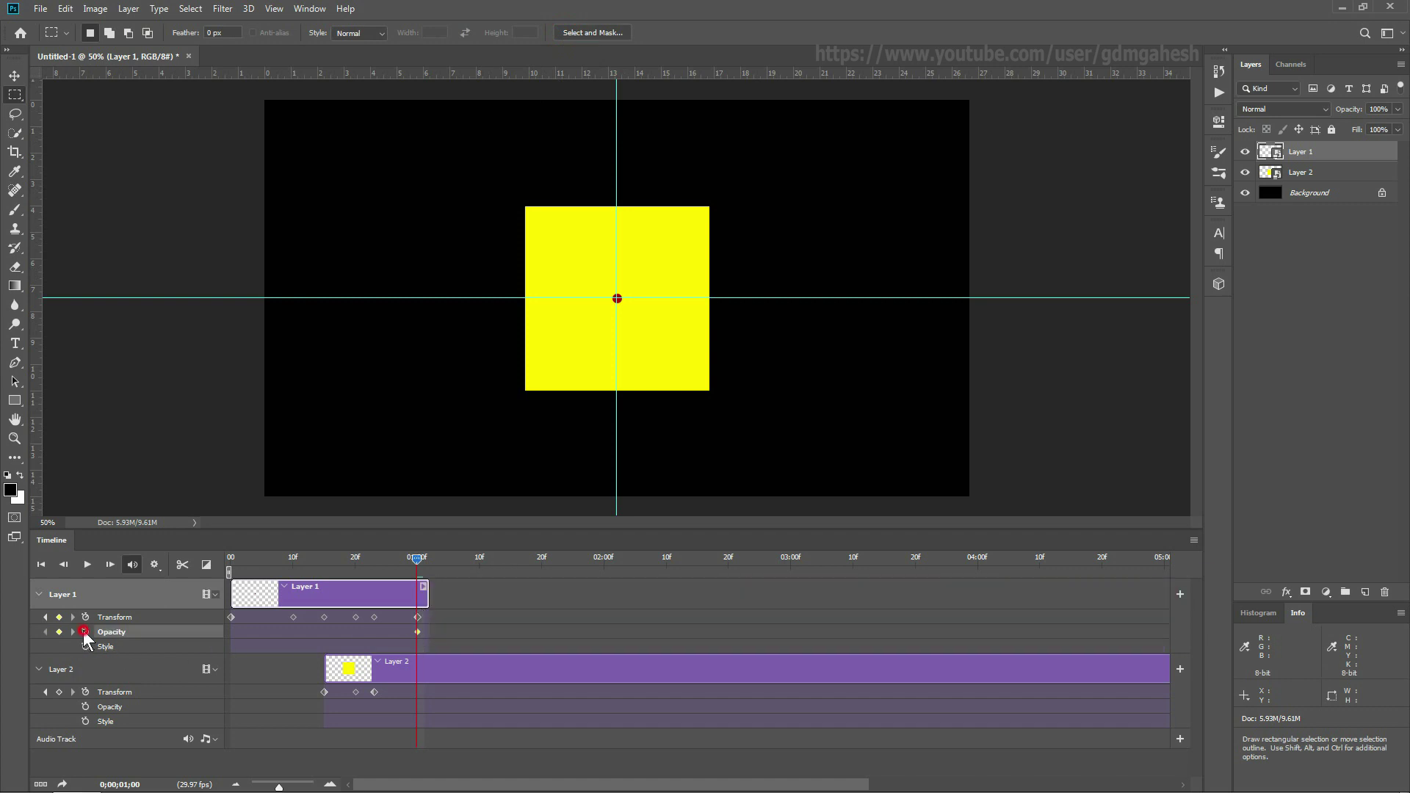
drag(417, 633, 397, 629)
click(1397, 108)
drag(1400, 127, 1267, 140)
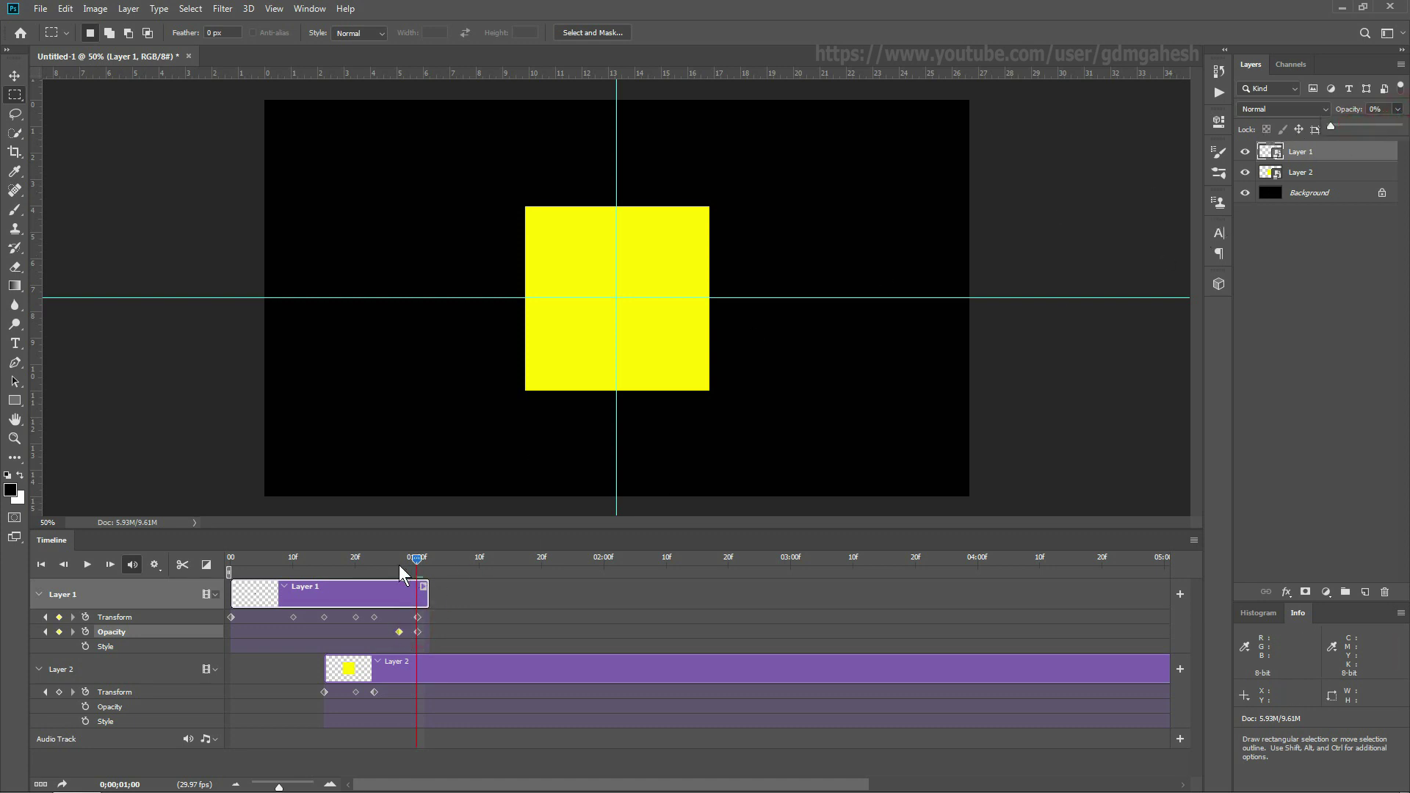
drag(395, 561, 419, 561)
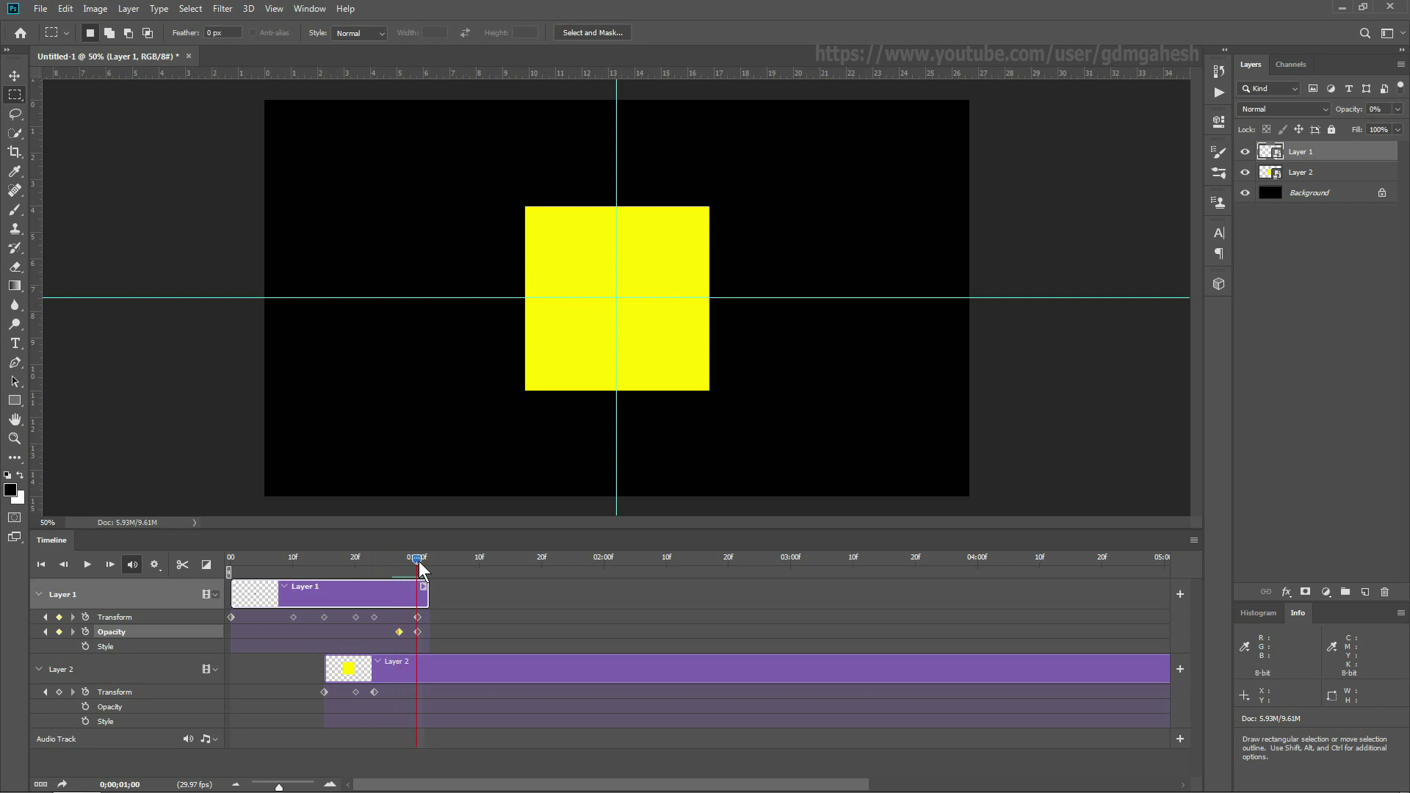
mouse_move(419, 561)
mouse_down()
mouse_move(320, 560)
mouse_move(415, 567)
mouse_up()
key(ctrl+t)
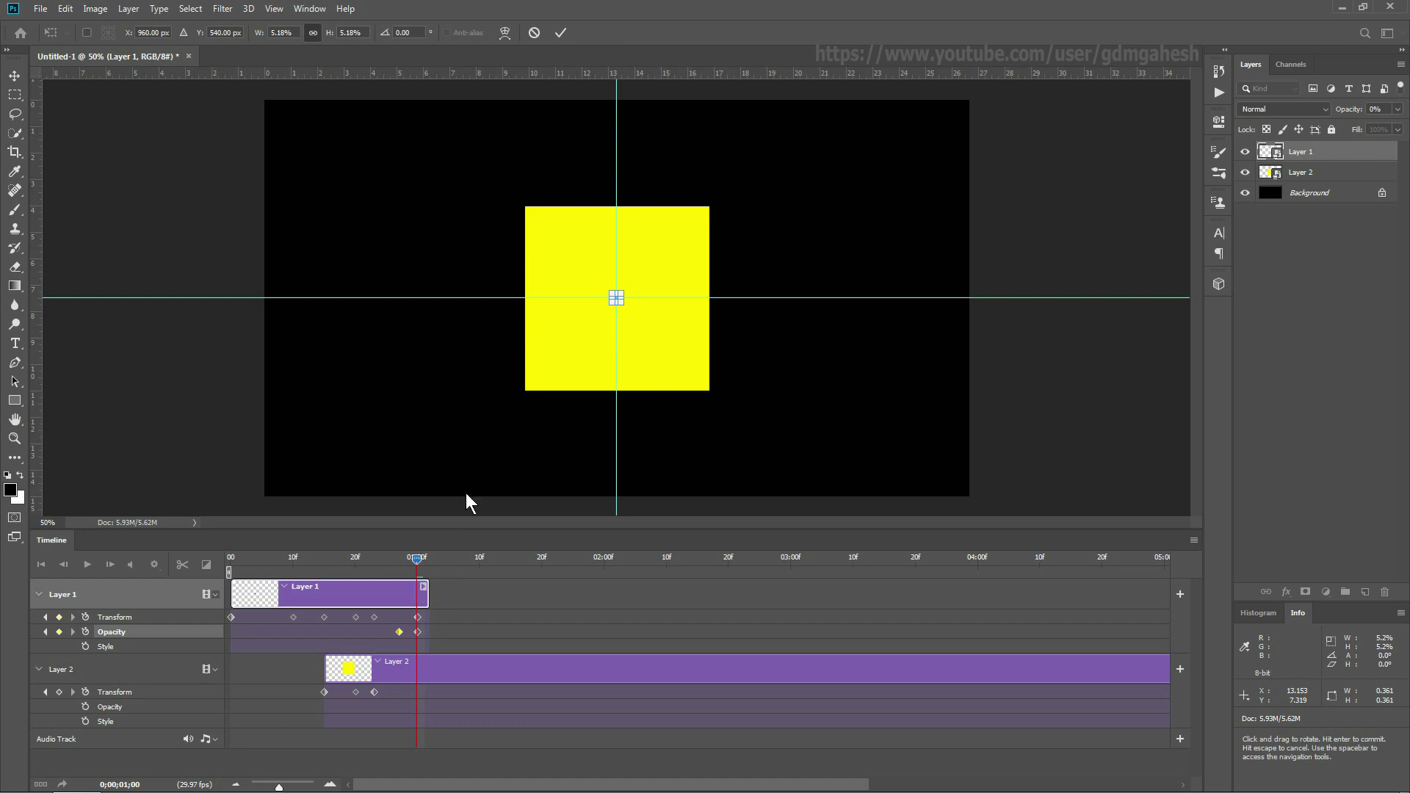
Commit the circle transform, then rotate the yellow square 90° at 01:00f
click(561, 32)
click(361, 681)
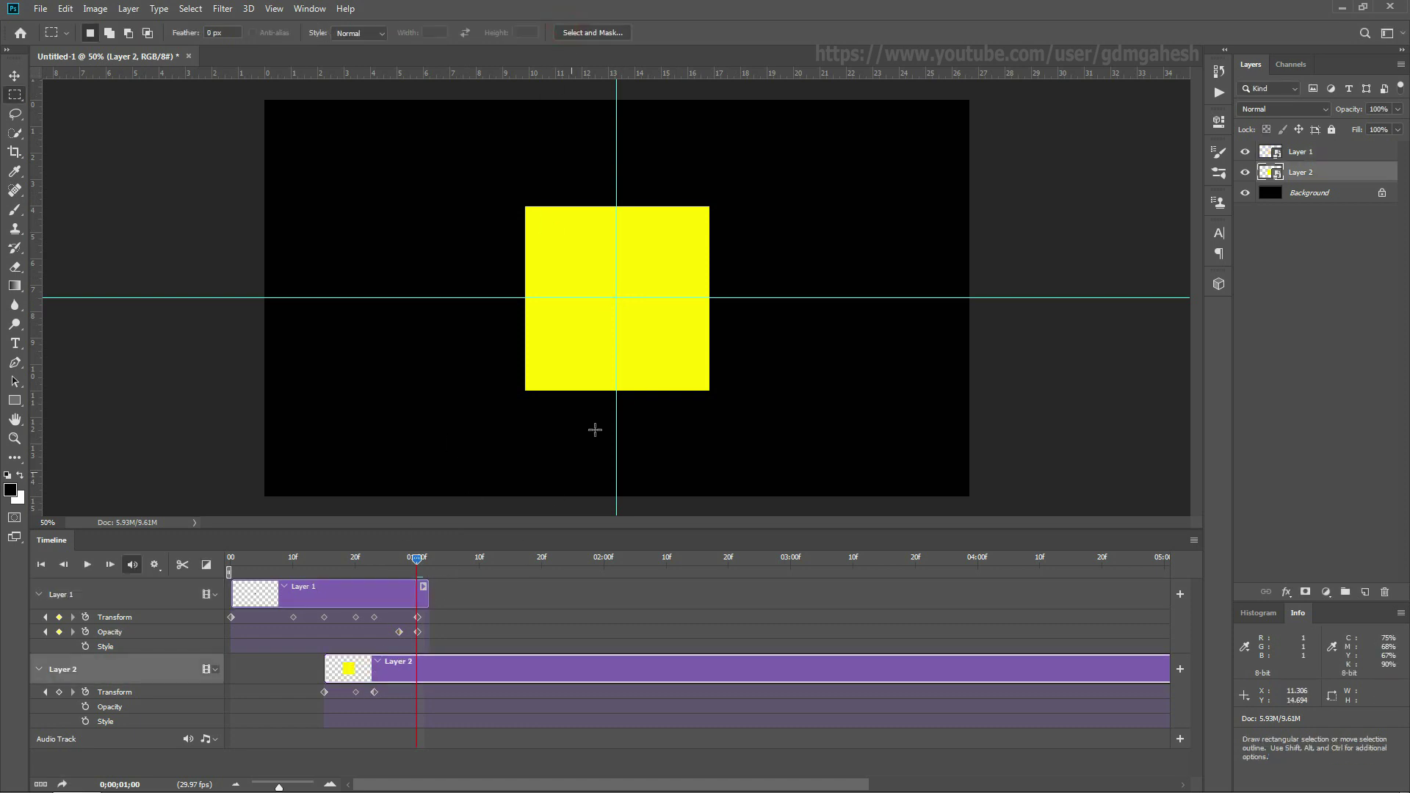
key(ctrl+t)
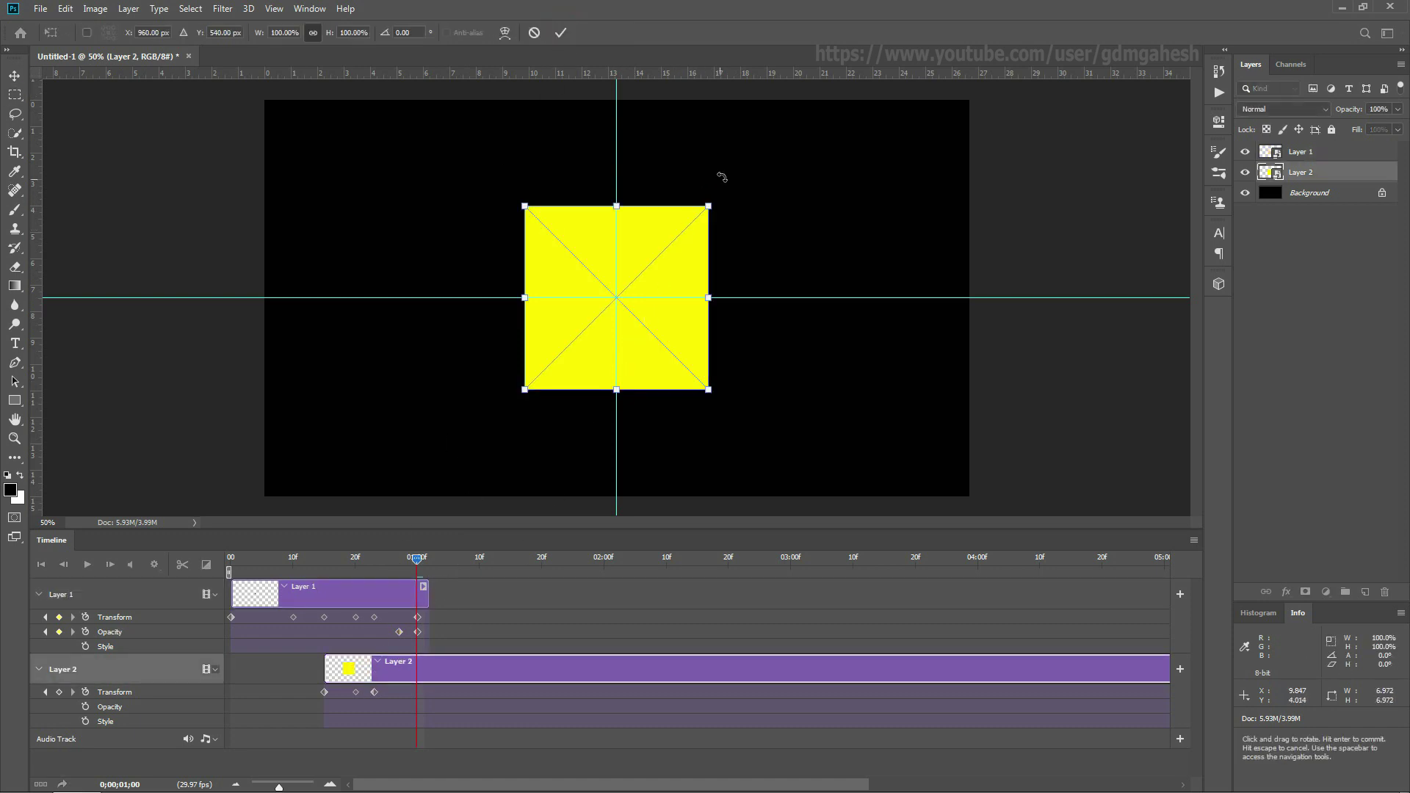
drag(734, 158, 764, 401)
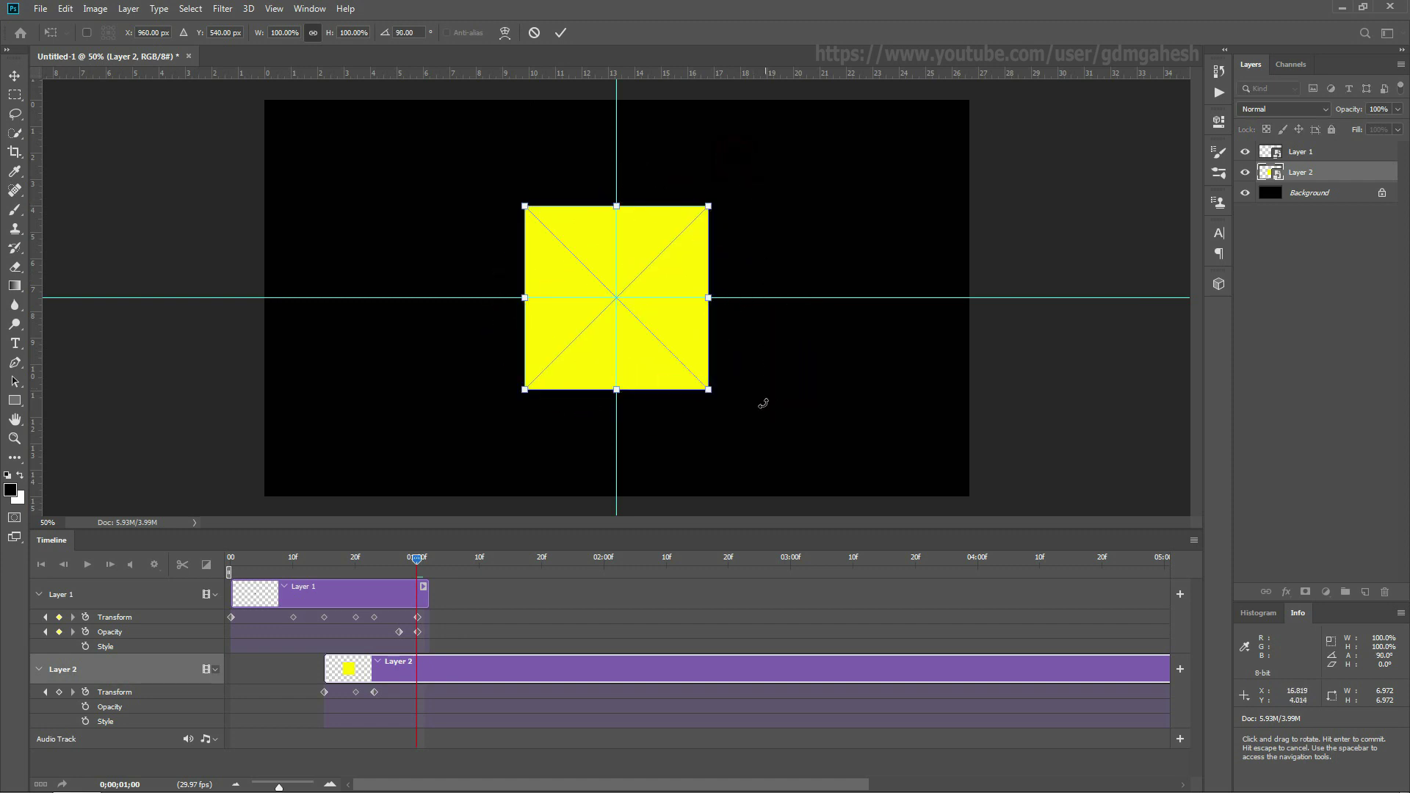
click(562, 34)
At 01:06f rotate the square to about 105° and squash it into a thin bar
drag(415, 557, 456, 563)
key(ctrl+t)
drag(728, 162, 742, 390)
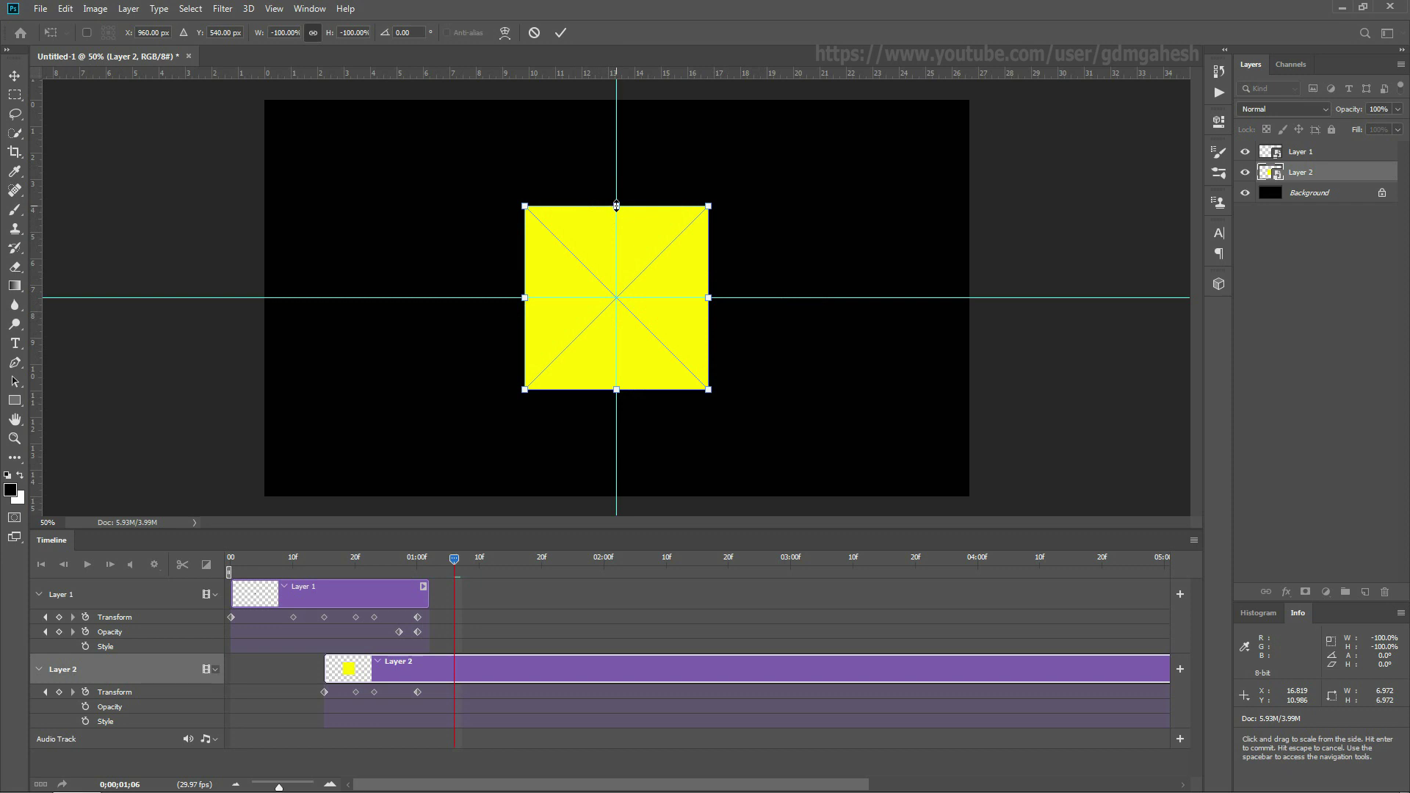
drag(616, 206, 630, 277)
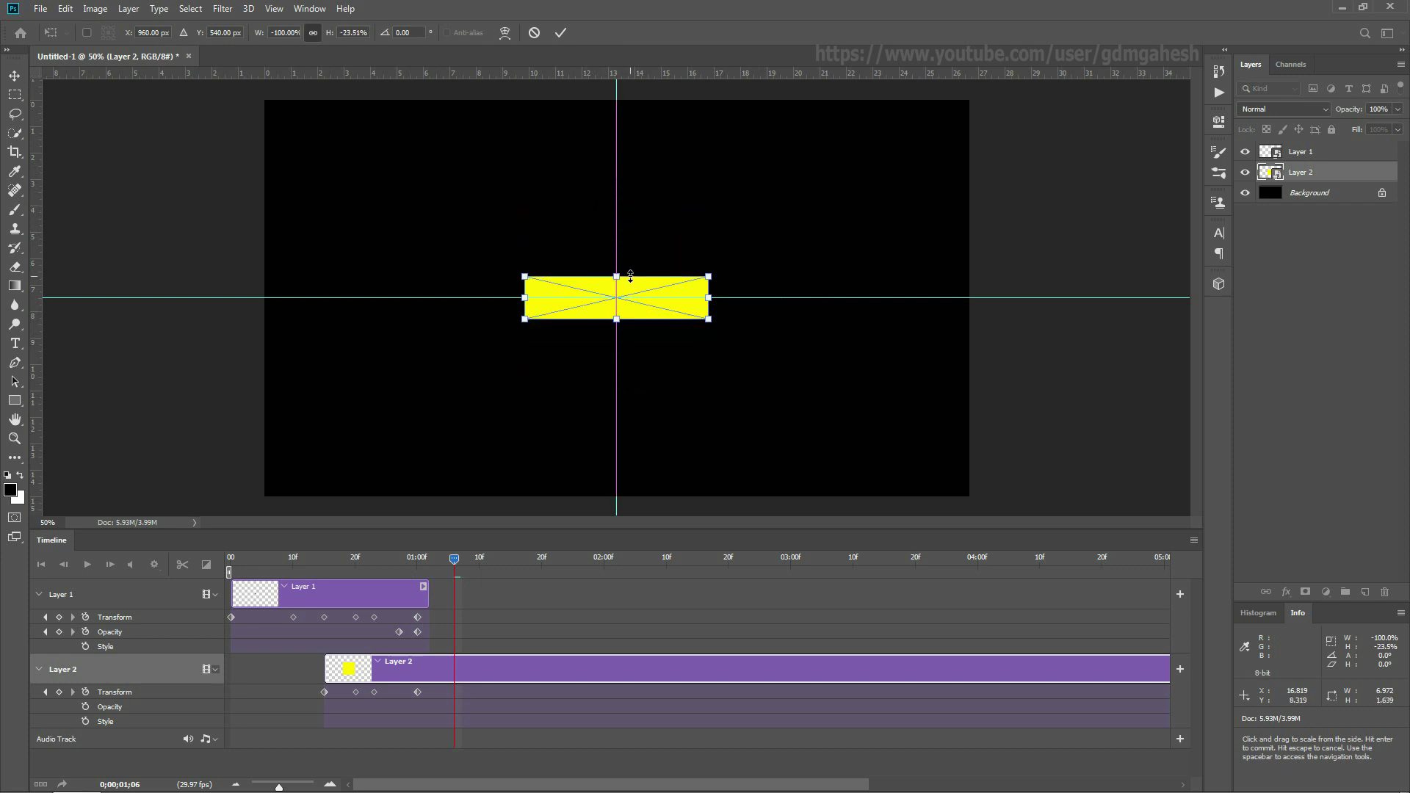
click(560, 33)
Preview the square's motion and recommit the 01:06f bar keyframe unchanged
click(396, 557)
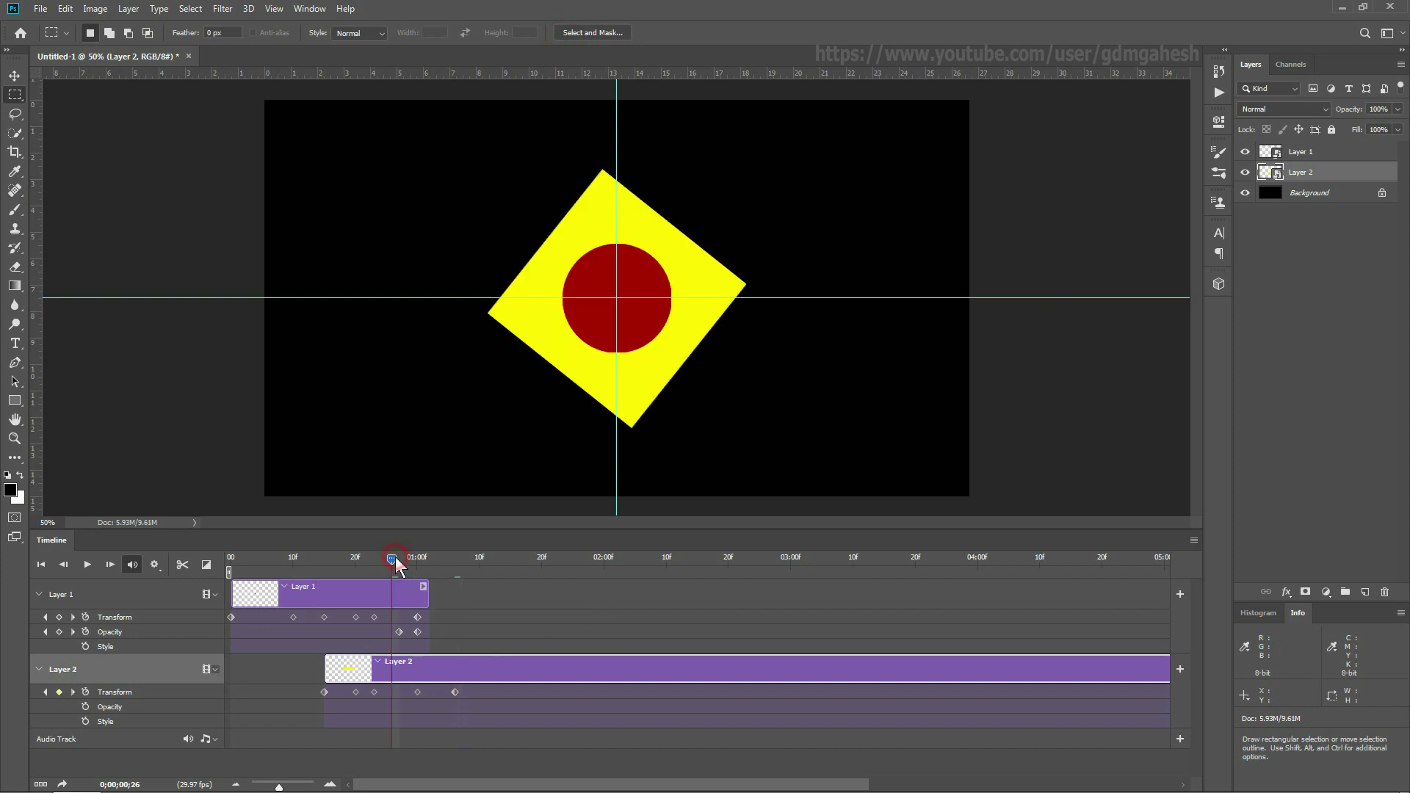
click(316, 562)
click(86, 565)
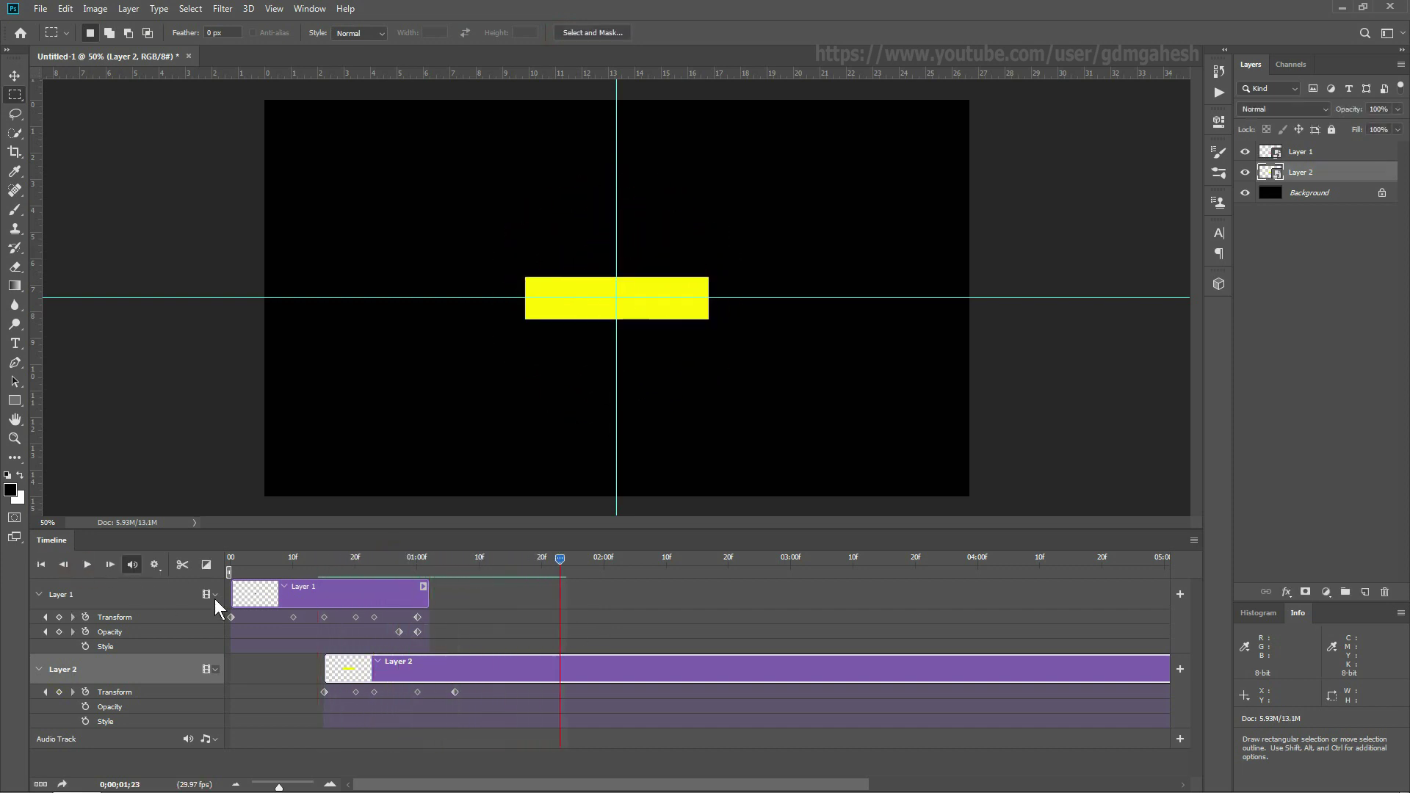
drag(458, 555, 453, 556)
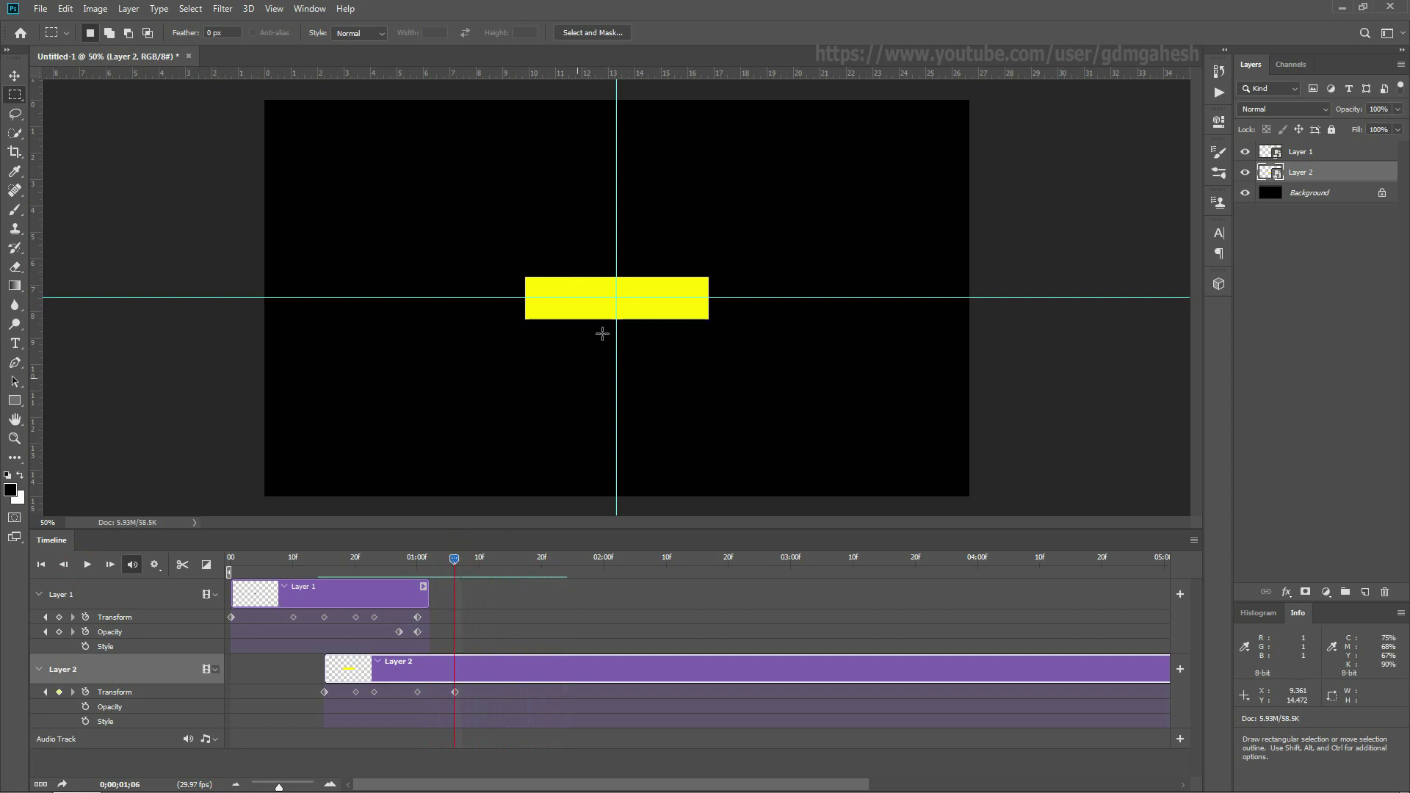
key(ctrl+t)
drag(621, 275, 621, 276)
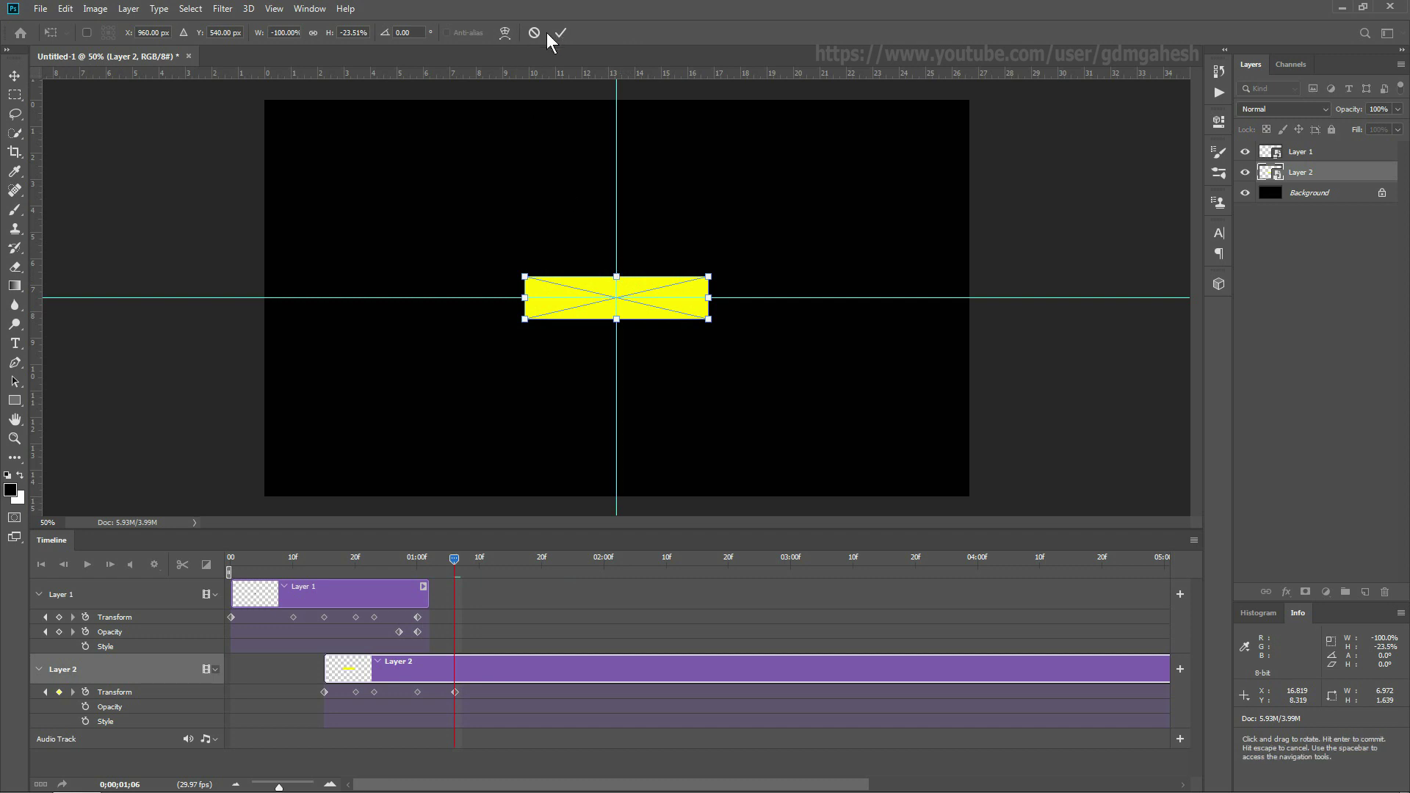
click(561, 32)
drag(412, 561, 329, 571)
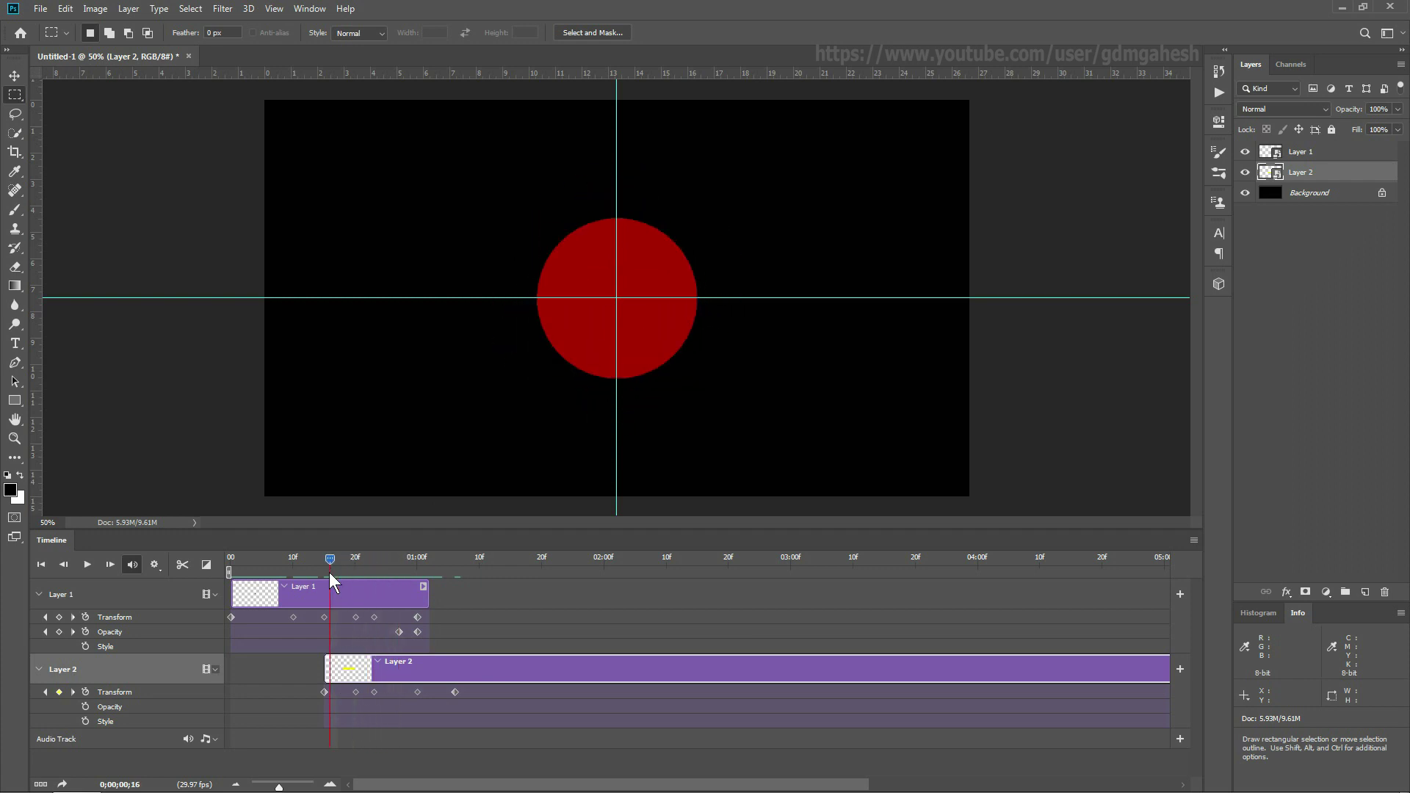
Select the red circle layer and enable its Style stopwatch at frame 0
click(375, 597)
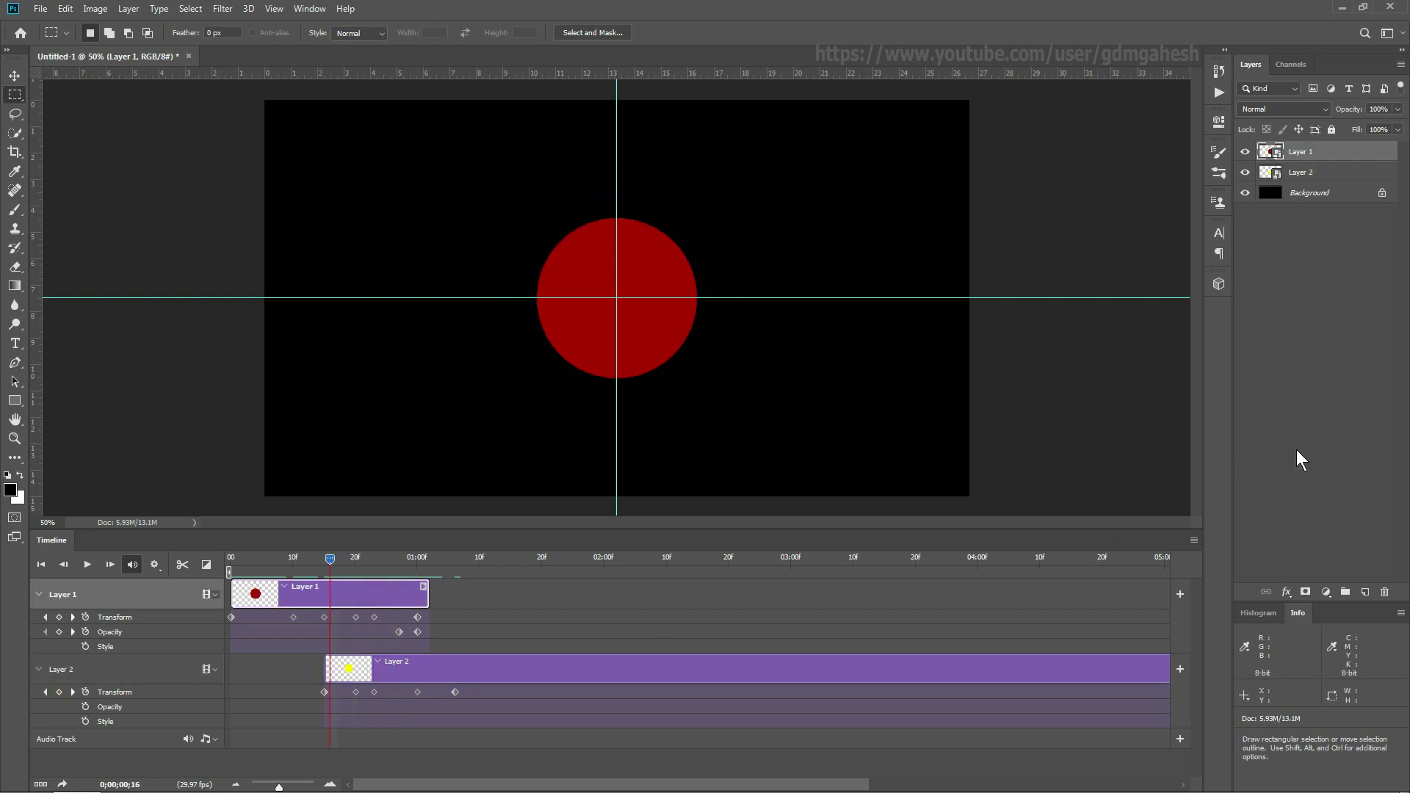
mouse_move(279, 559)
mouse_down()
mouse_move(231, 558)
mouse_move(311, 564)
mouse_move(292, 564)
mouse_up()
click(230, 559)
click(85, 646)
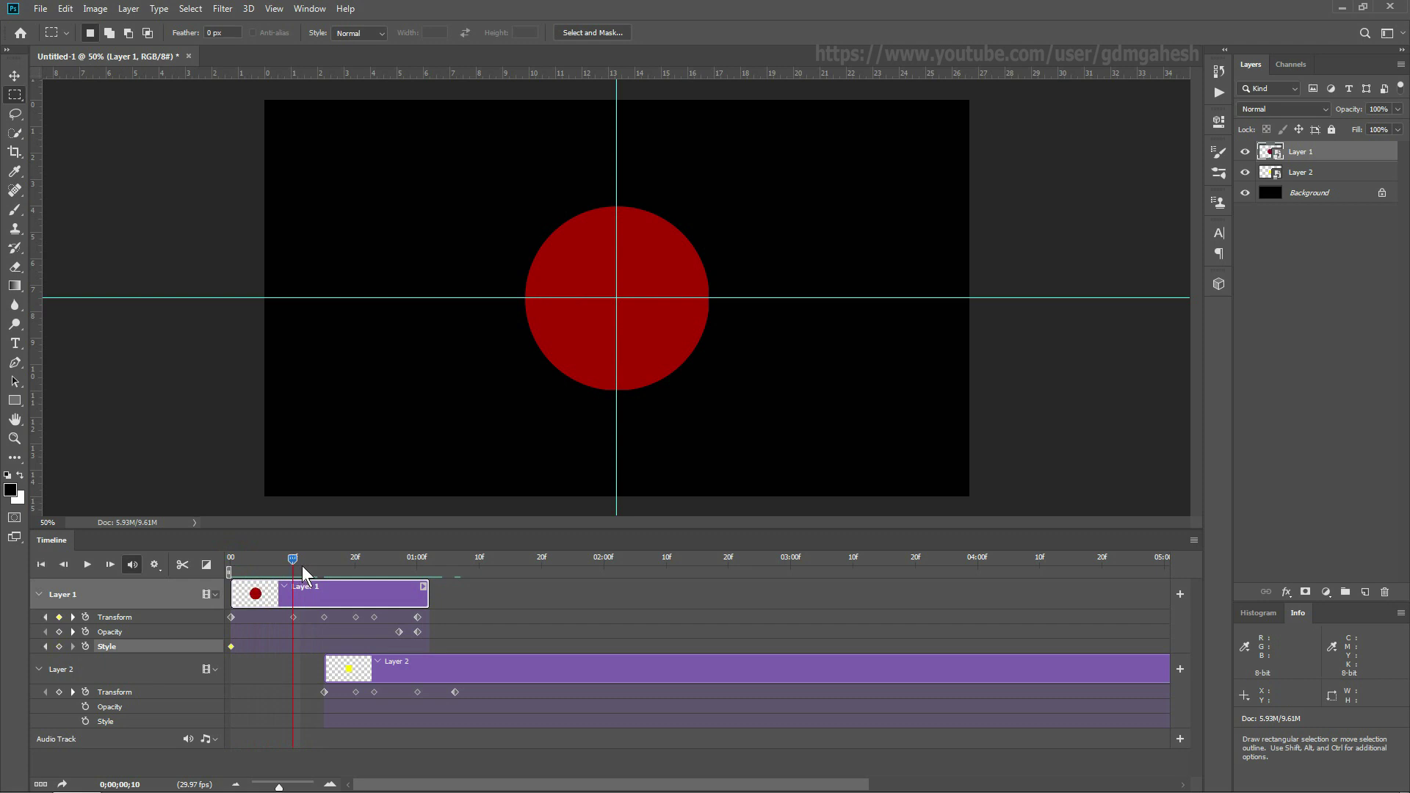
At frame 10, add a red Outer Glow of size 204 px to the circle
click(1286, 593)
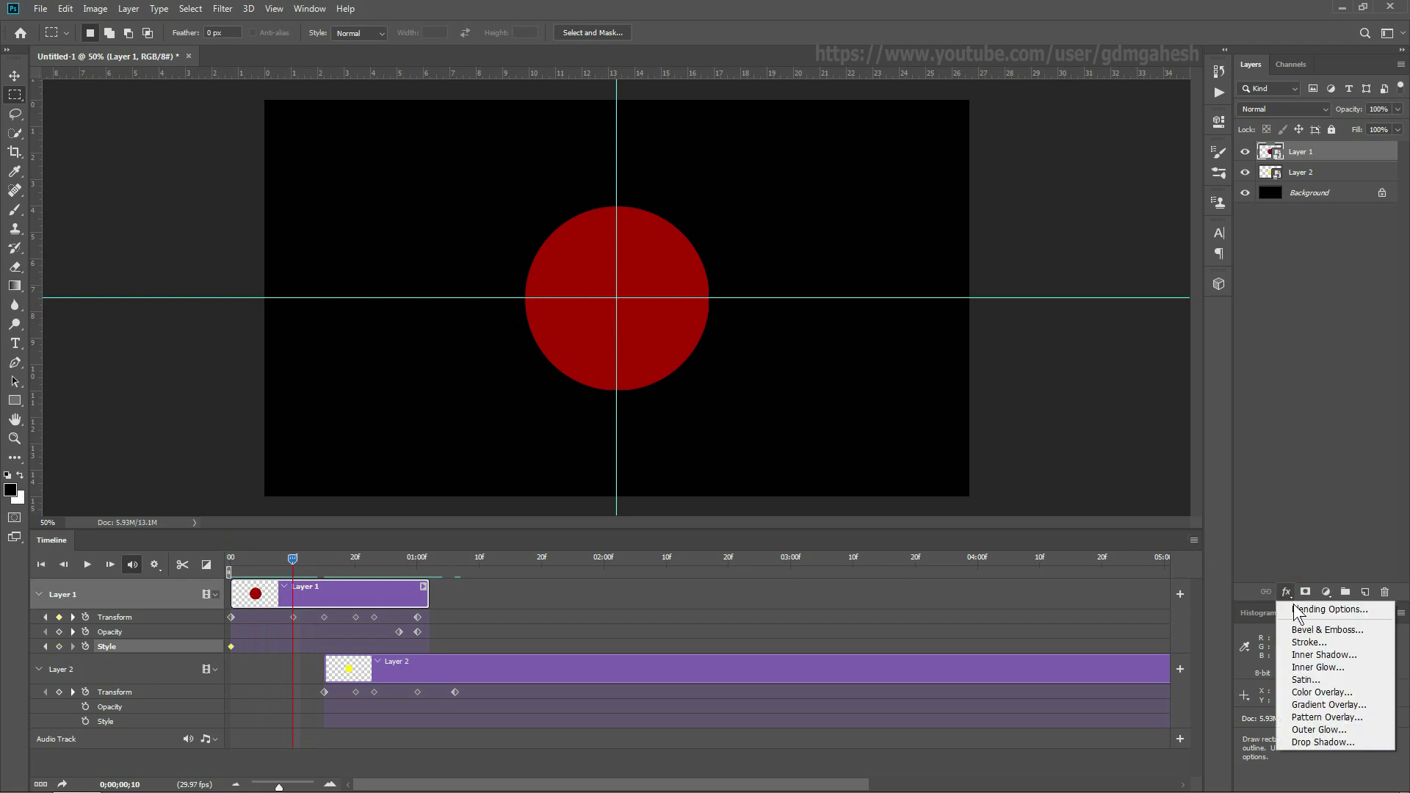
click(1320, 729)
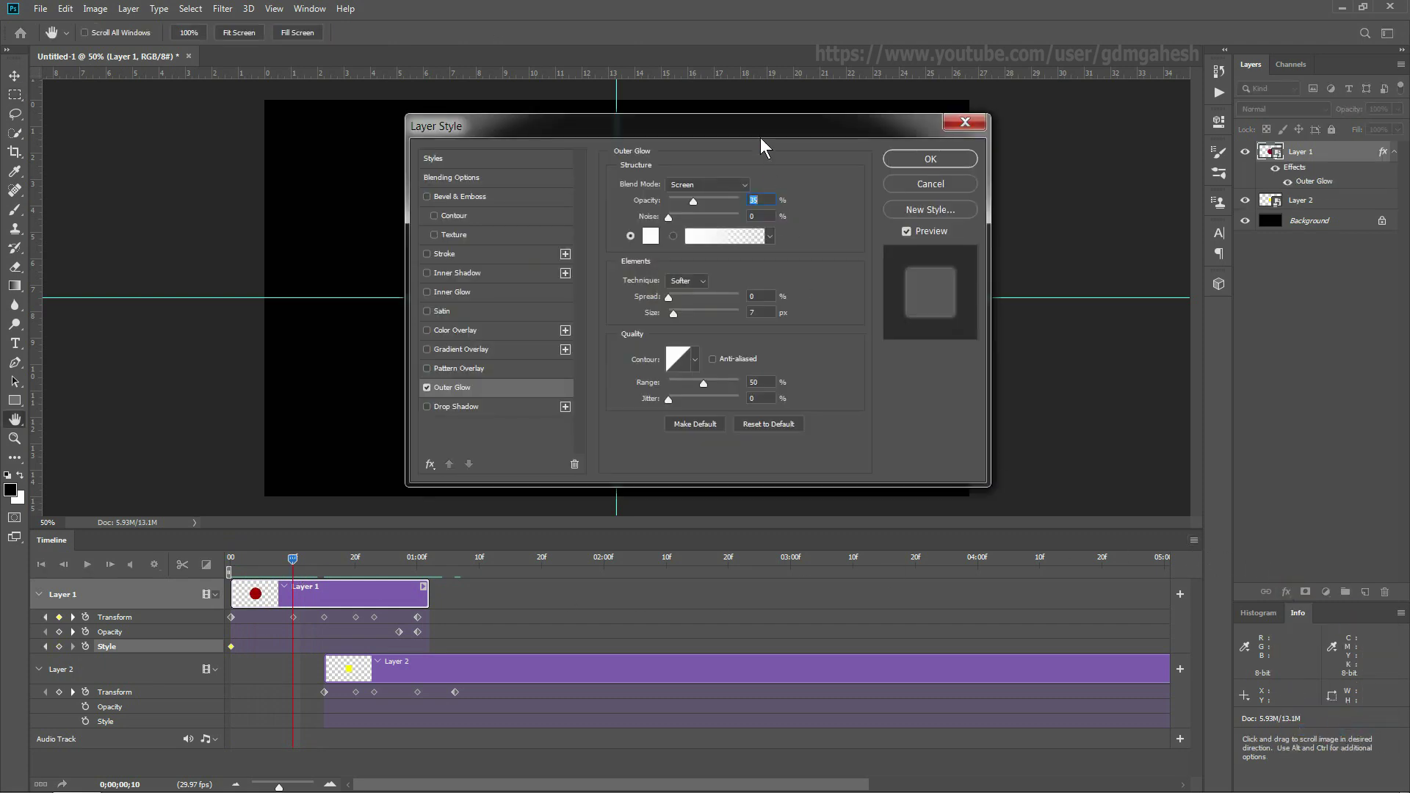
drag(760, 138, 1053, 182)
click(943, 279)
click(694, 194)
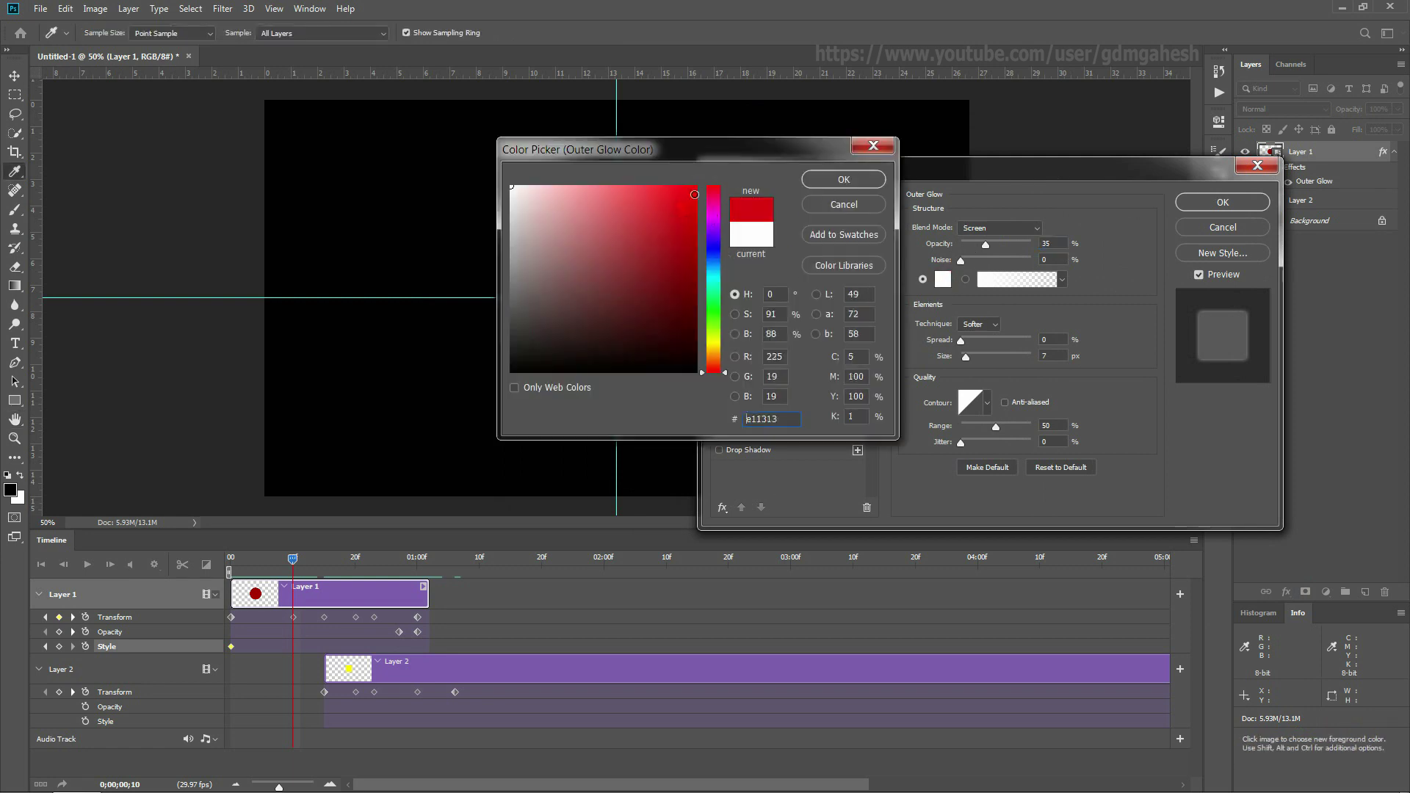
drag(661, 149, 903, 314)
click(1081, 351)
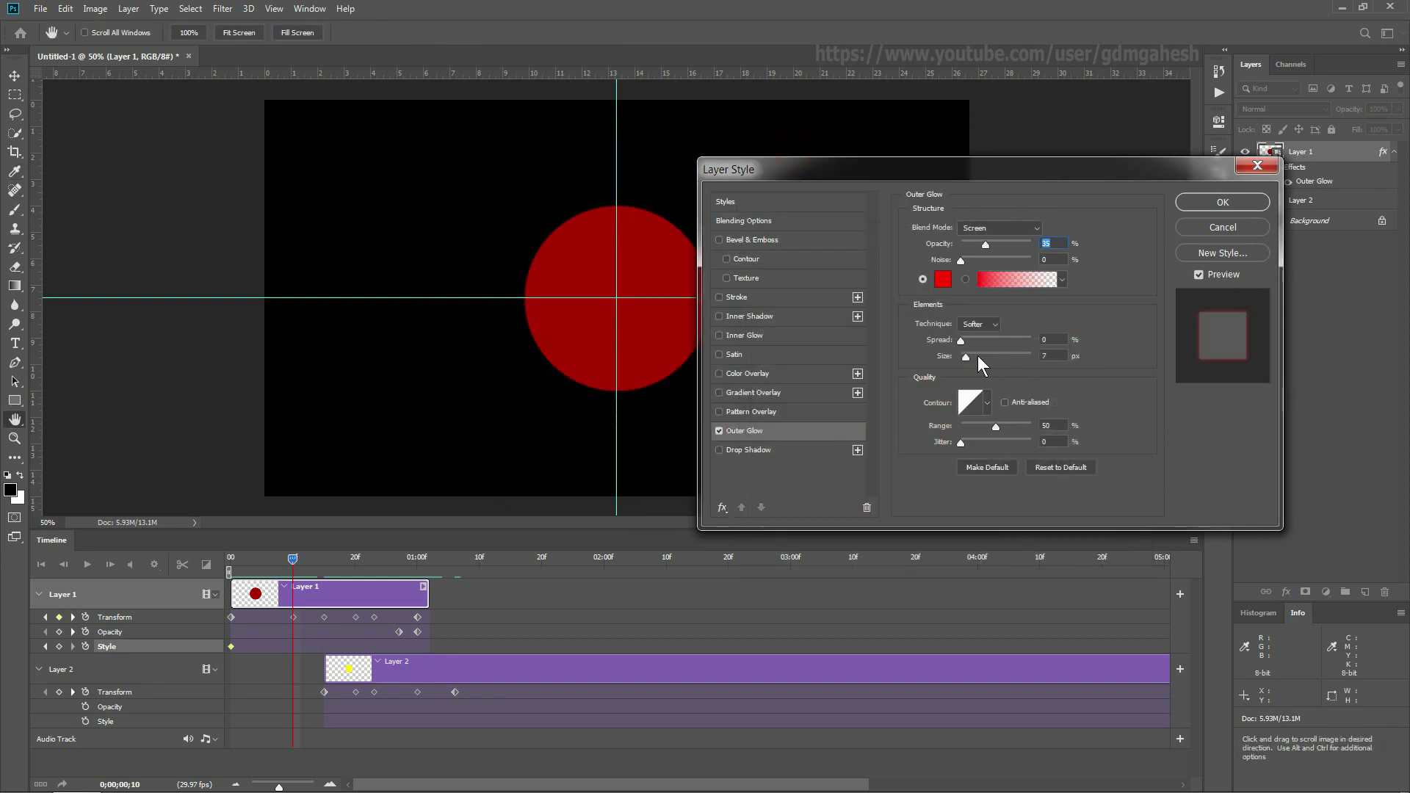
drag(967, 355, 933, 337)
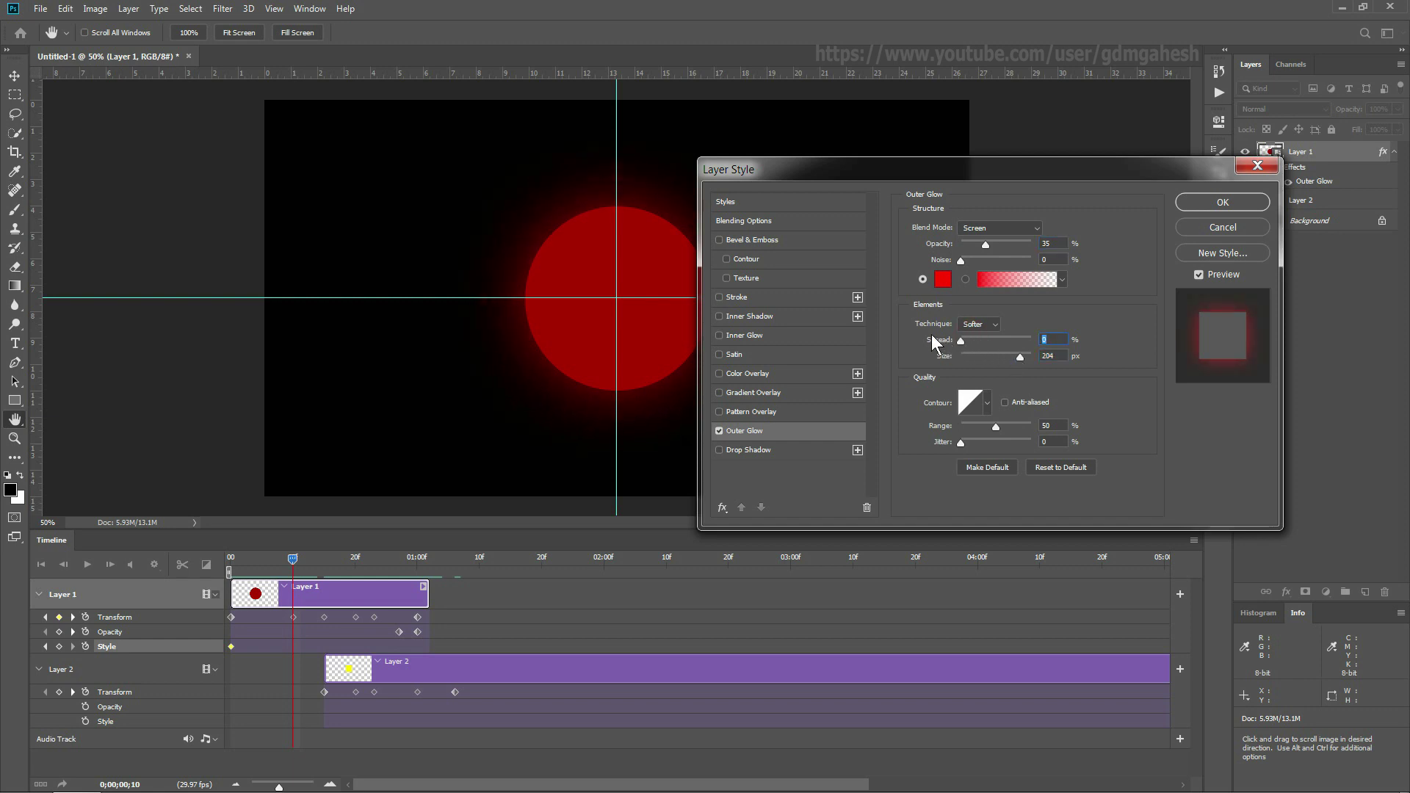
click(1199, 201)
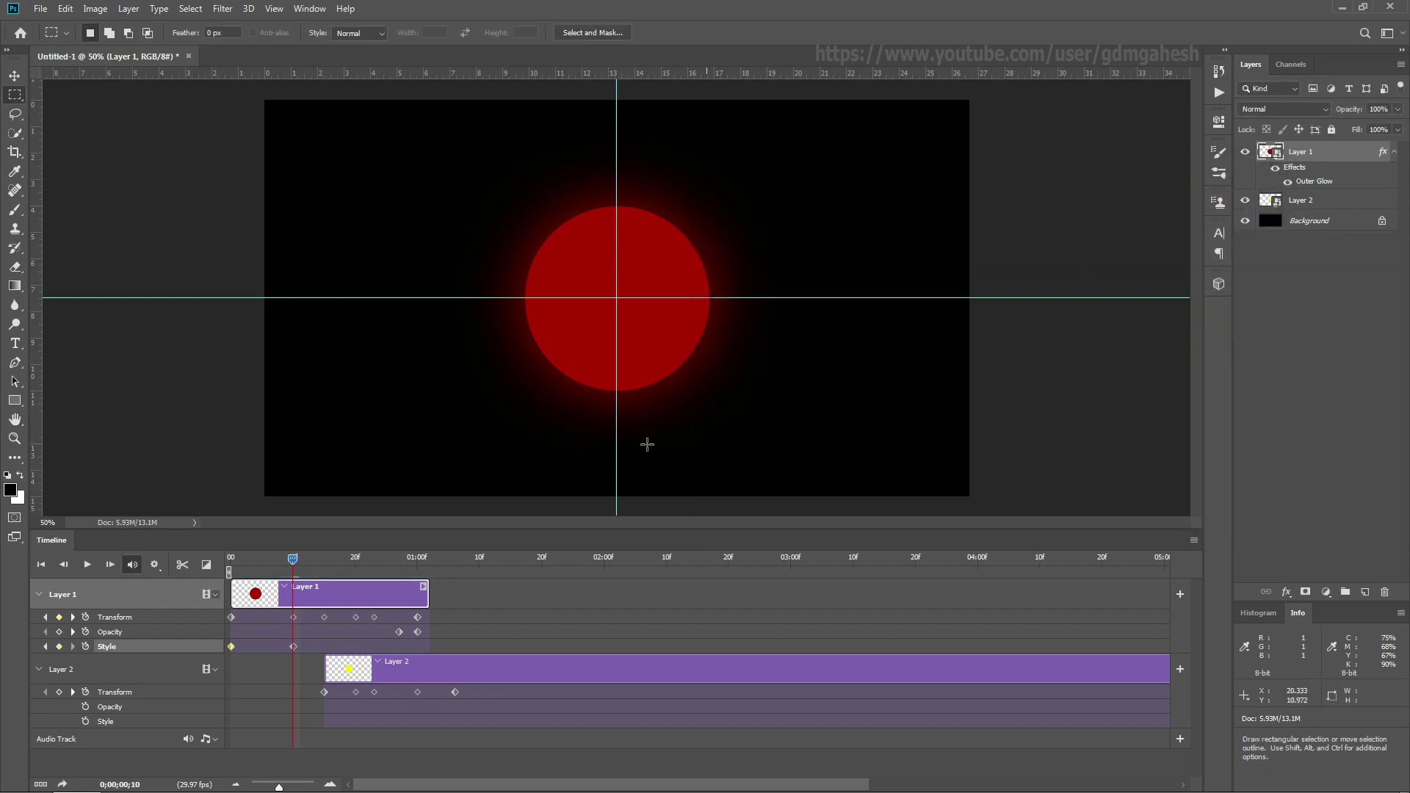
At frame 23, shrink the Outer Glow size to 0, then return to the first frame
drag(289, 558, 371, 571)
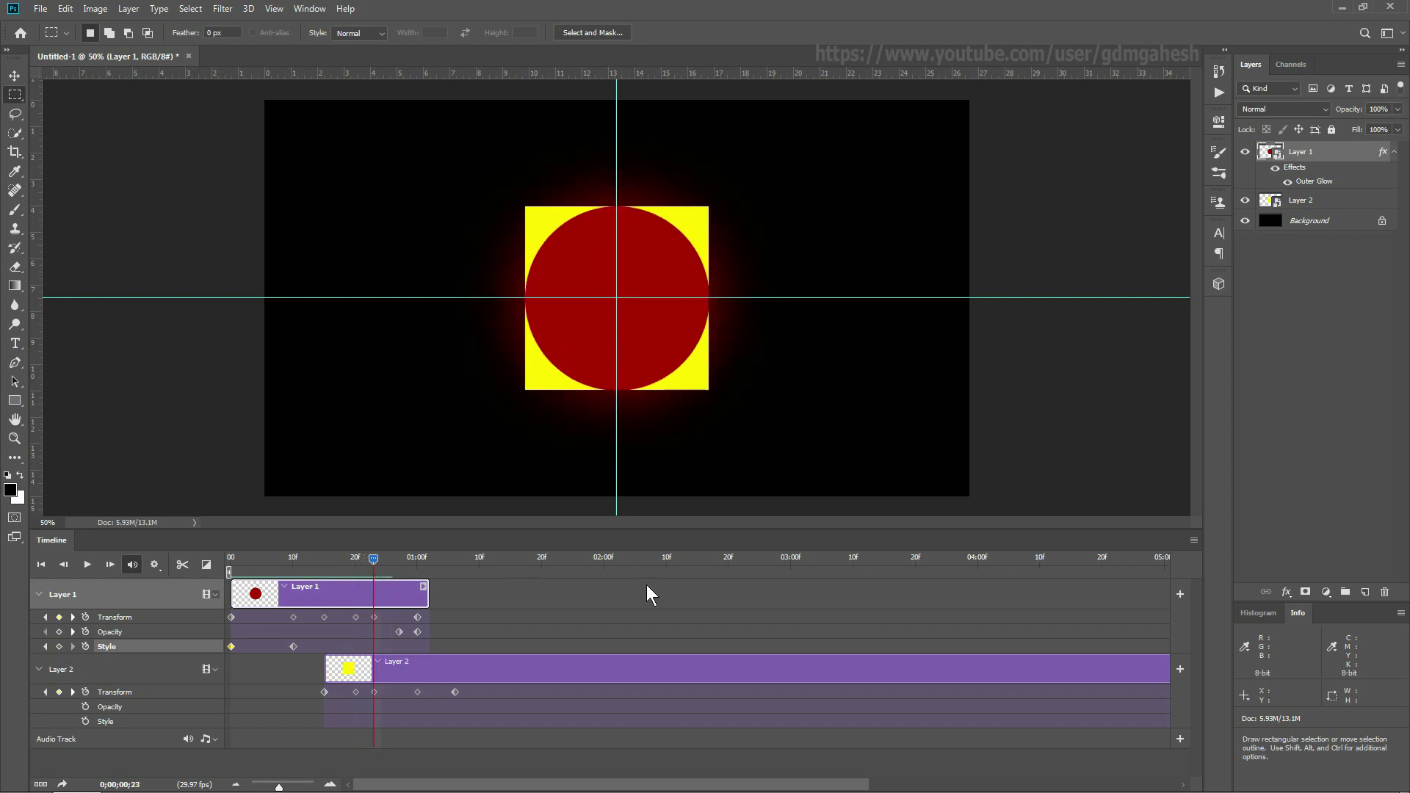
click(1286, 591)
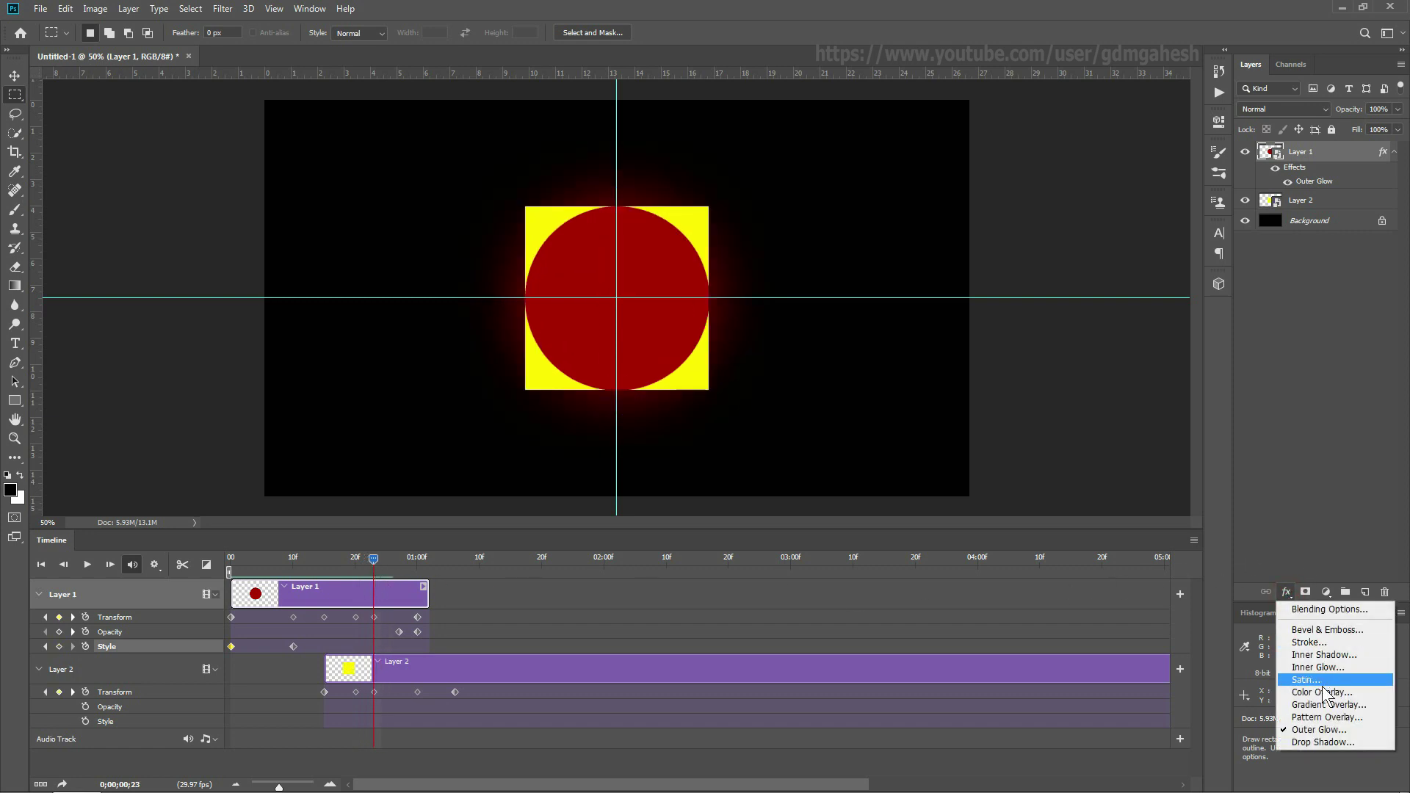
click(1314, 734)
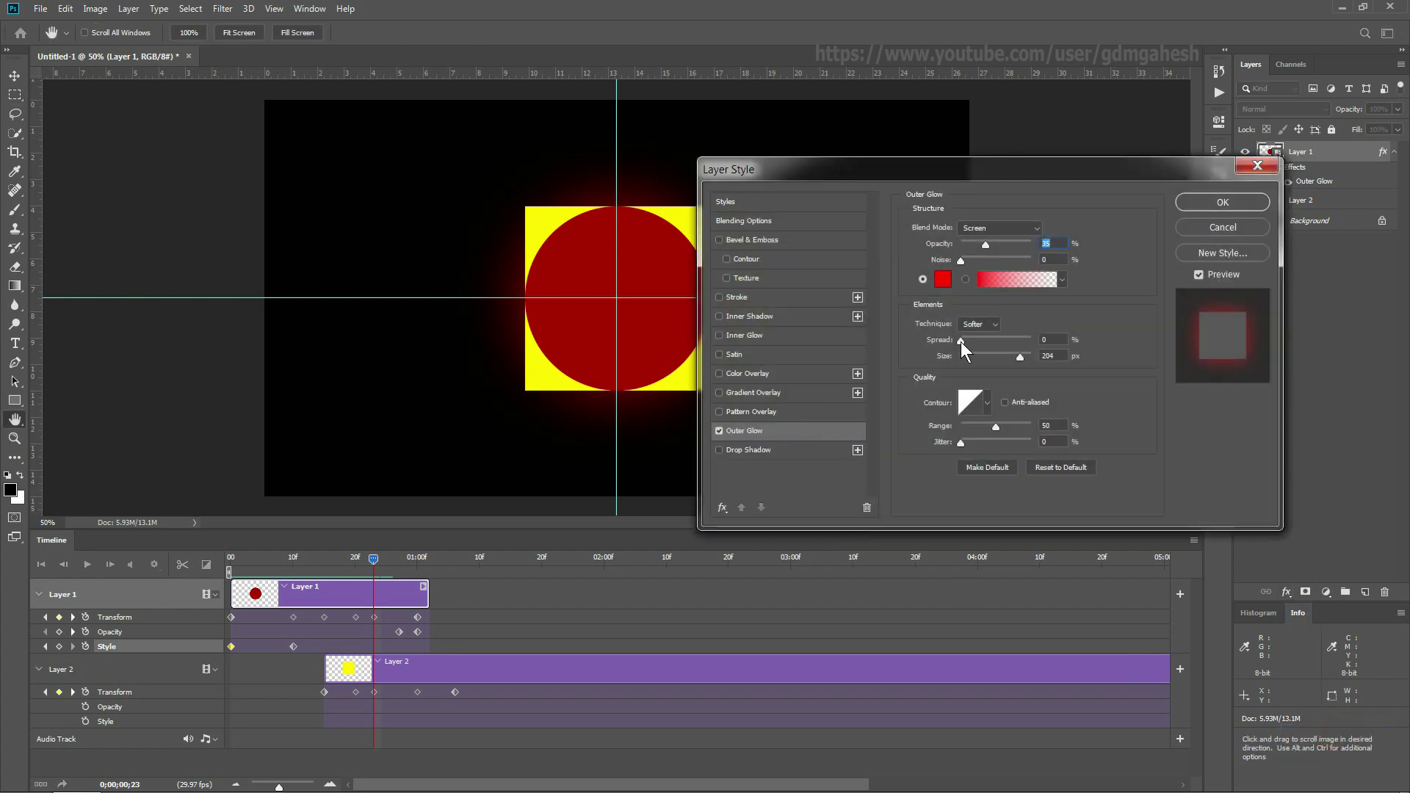
drag(971, 354, 945, 359)
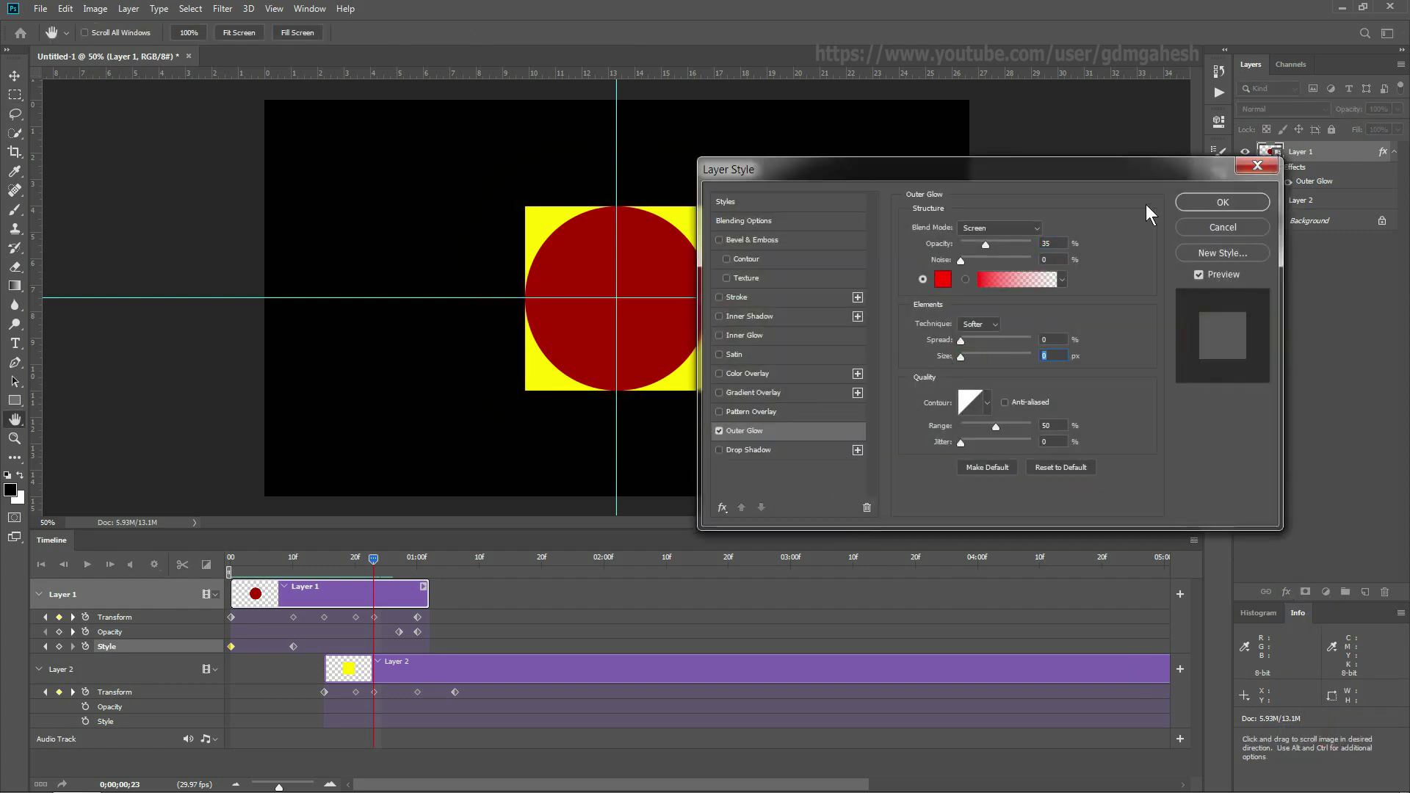
click(1223, 203)
click(226, 558)
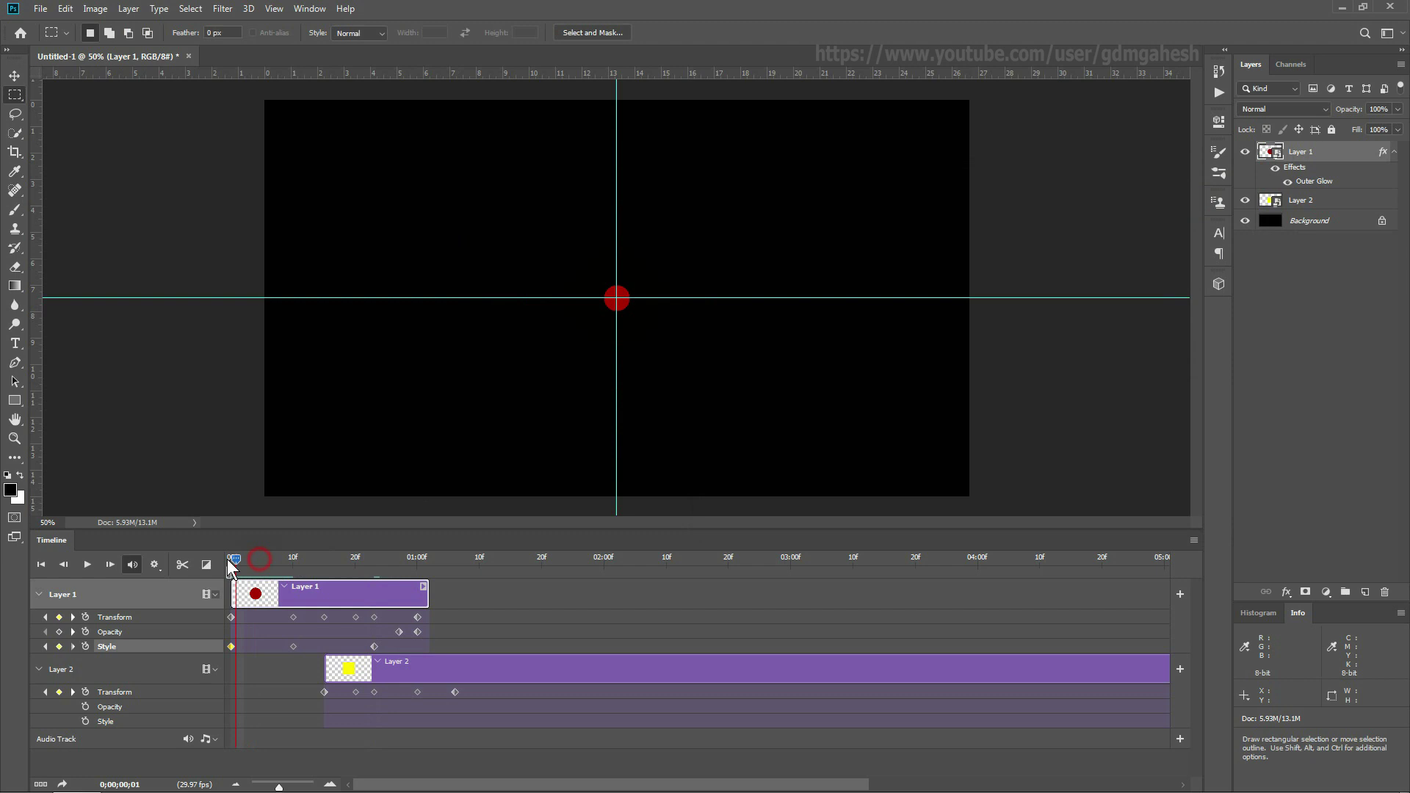
Play the animation to review it and move the first Style keyframe to about frame 4
click(83, 566)
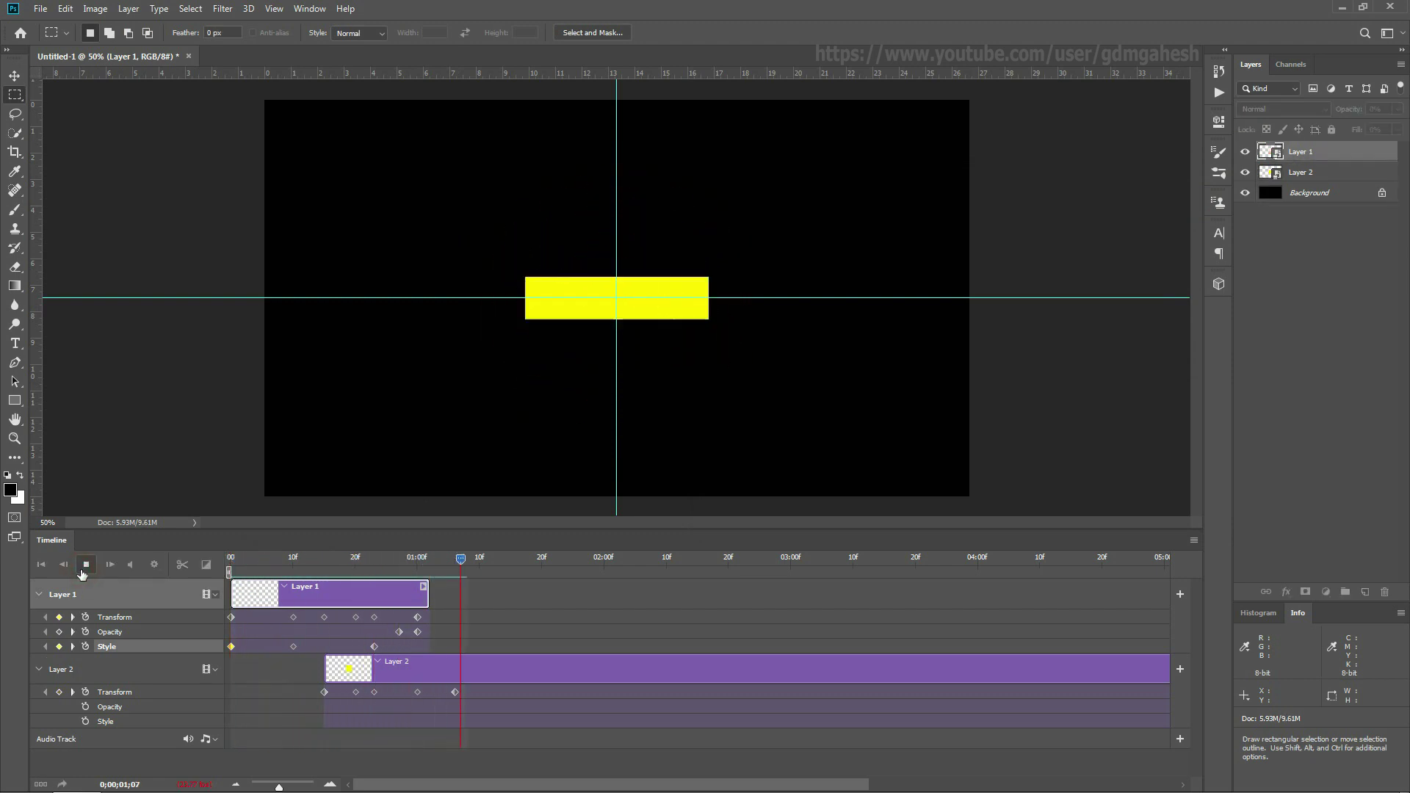
click(83, 565)
drag(232, 564, 297, 562)
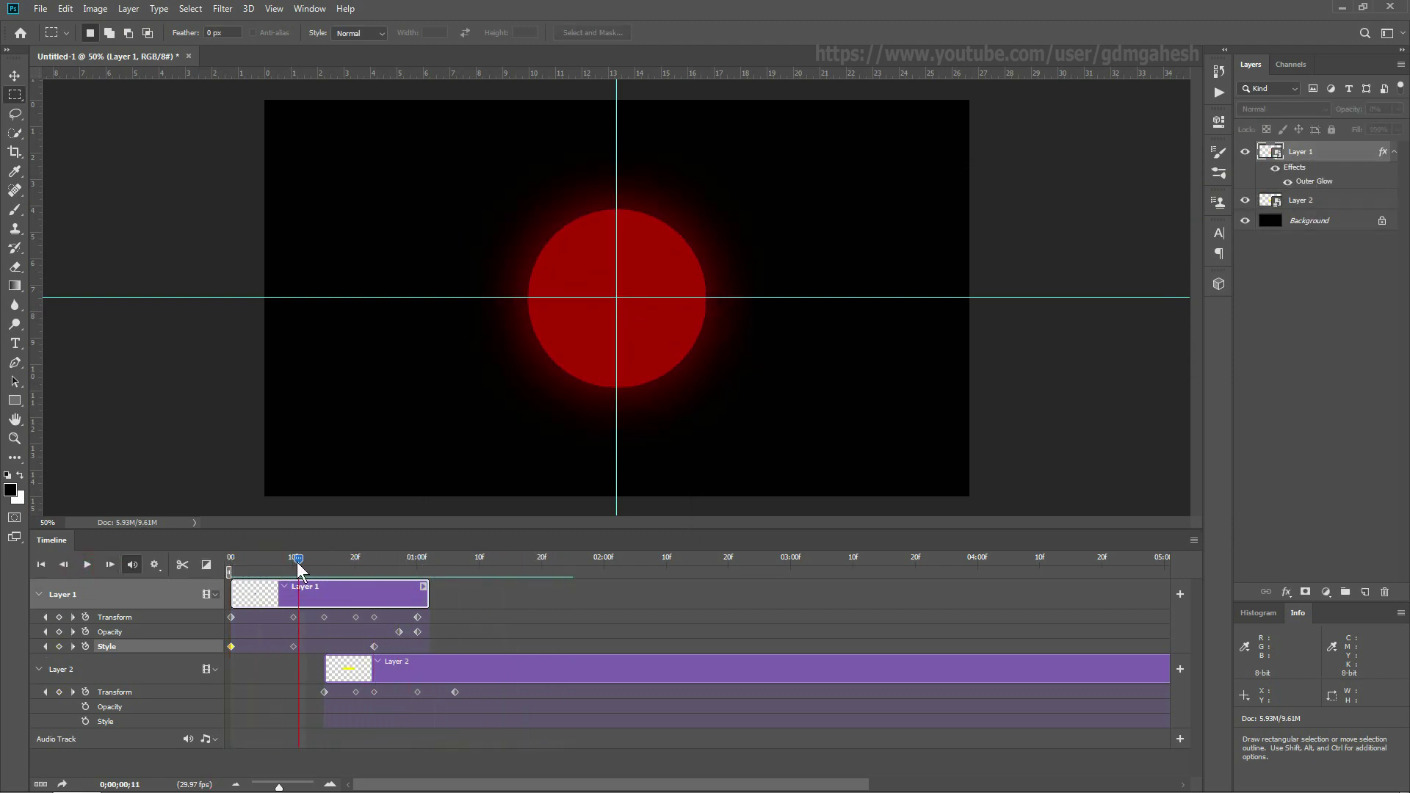
drag(231, 647, 257, 647)
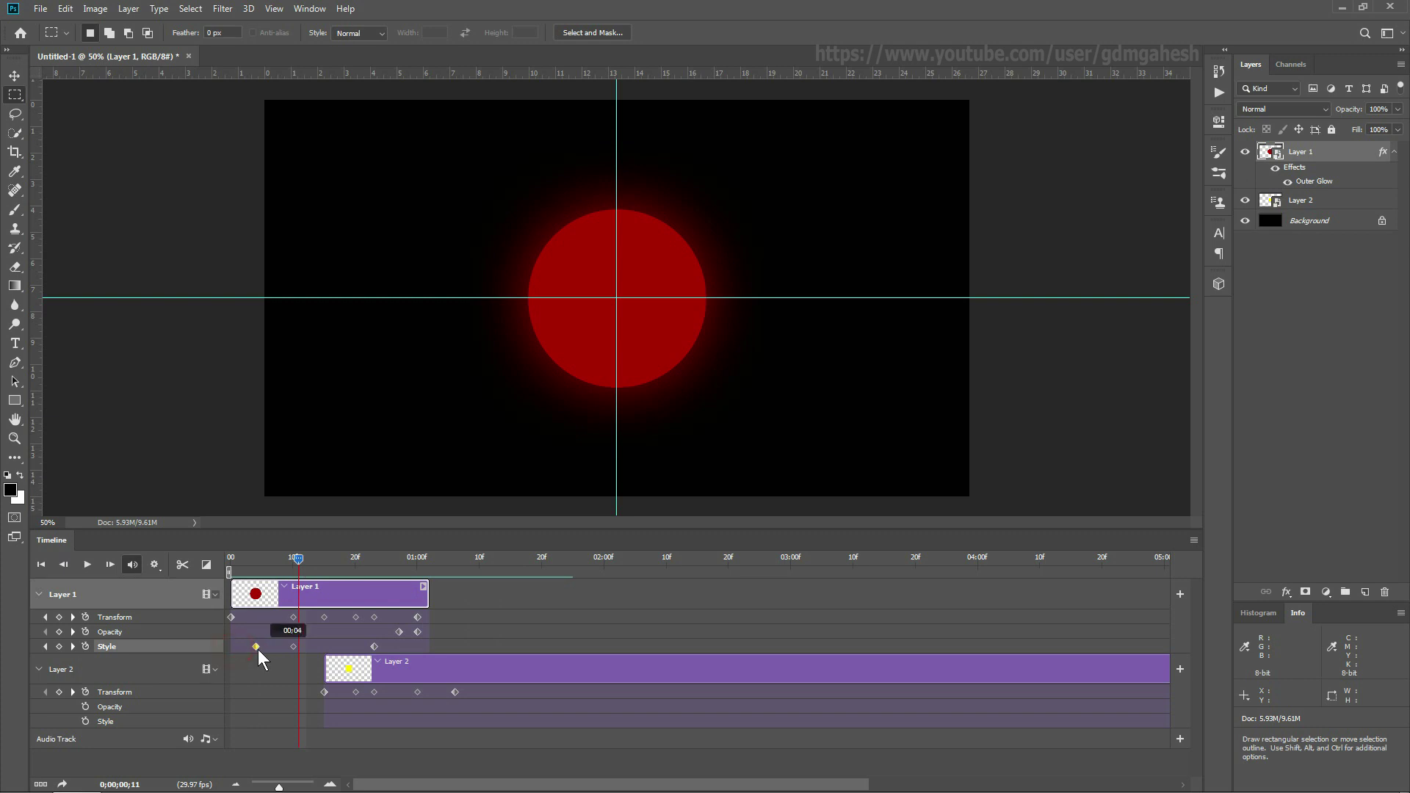
Replay the animation and push both glow keyframes later, one to 00:27
click(227, 560)
click(87, 566)
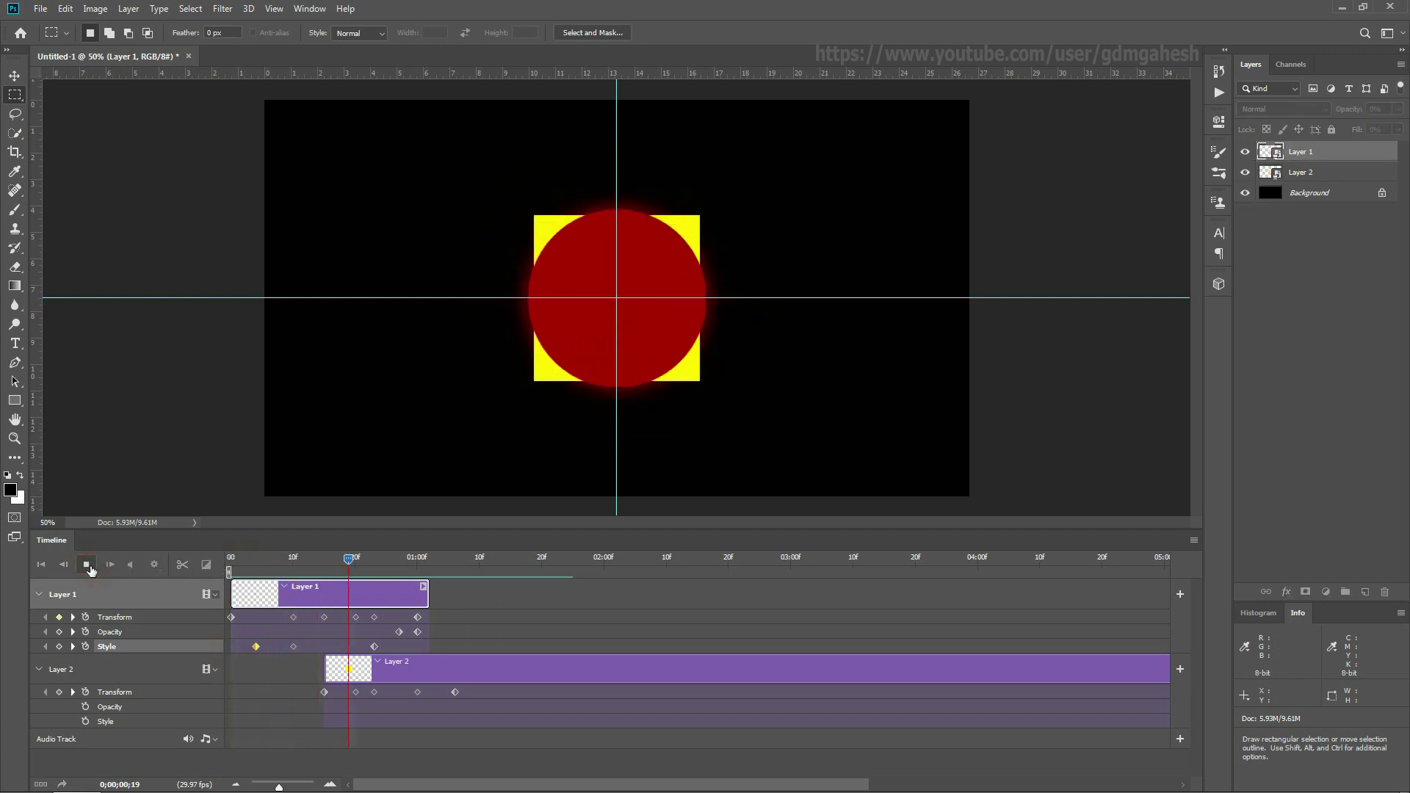
click(86, 566)
click(286, 564)
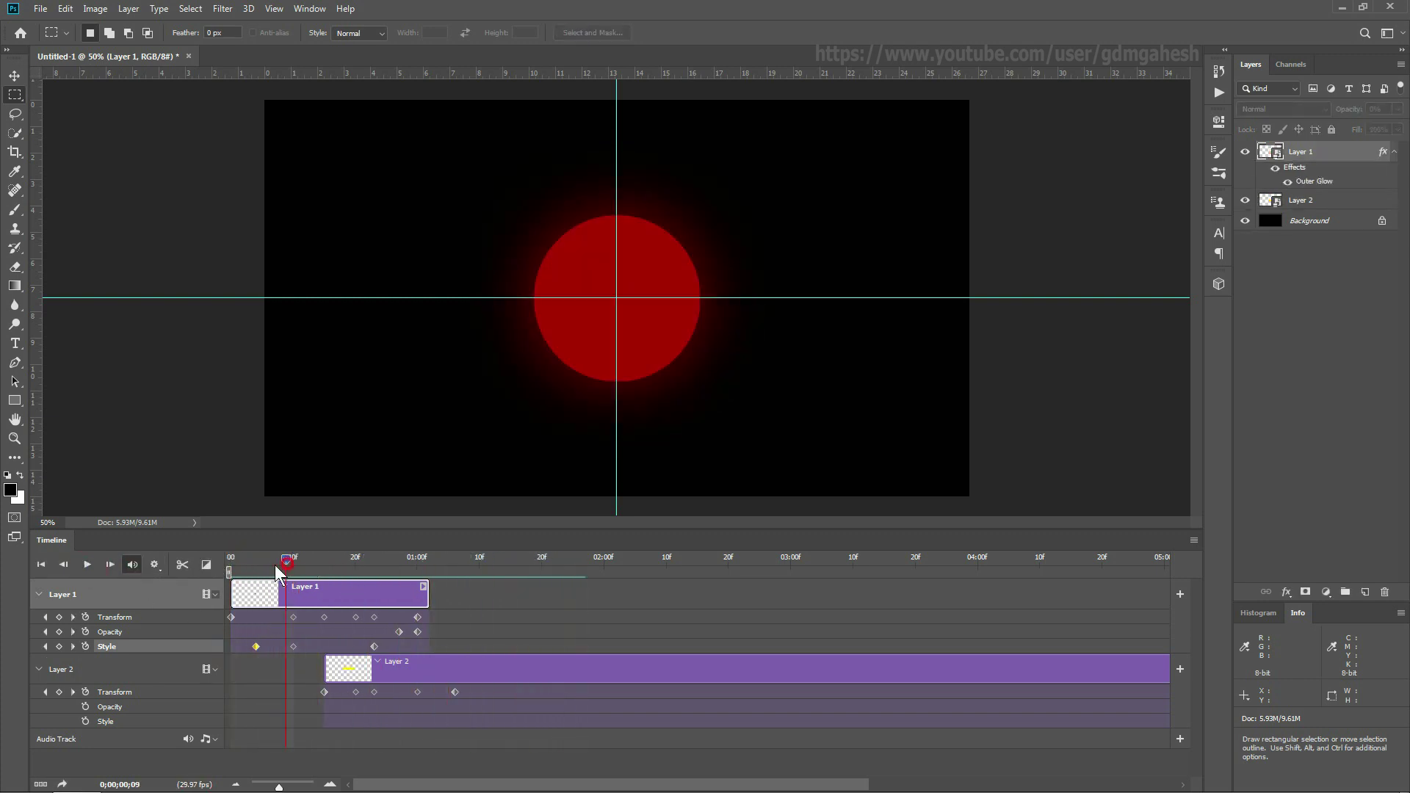
drag(329, 567, 376, 571)
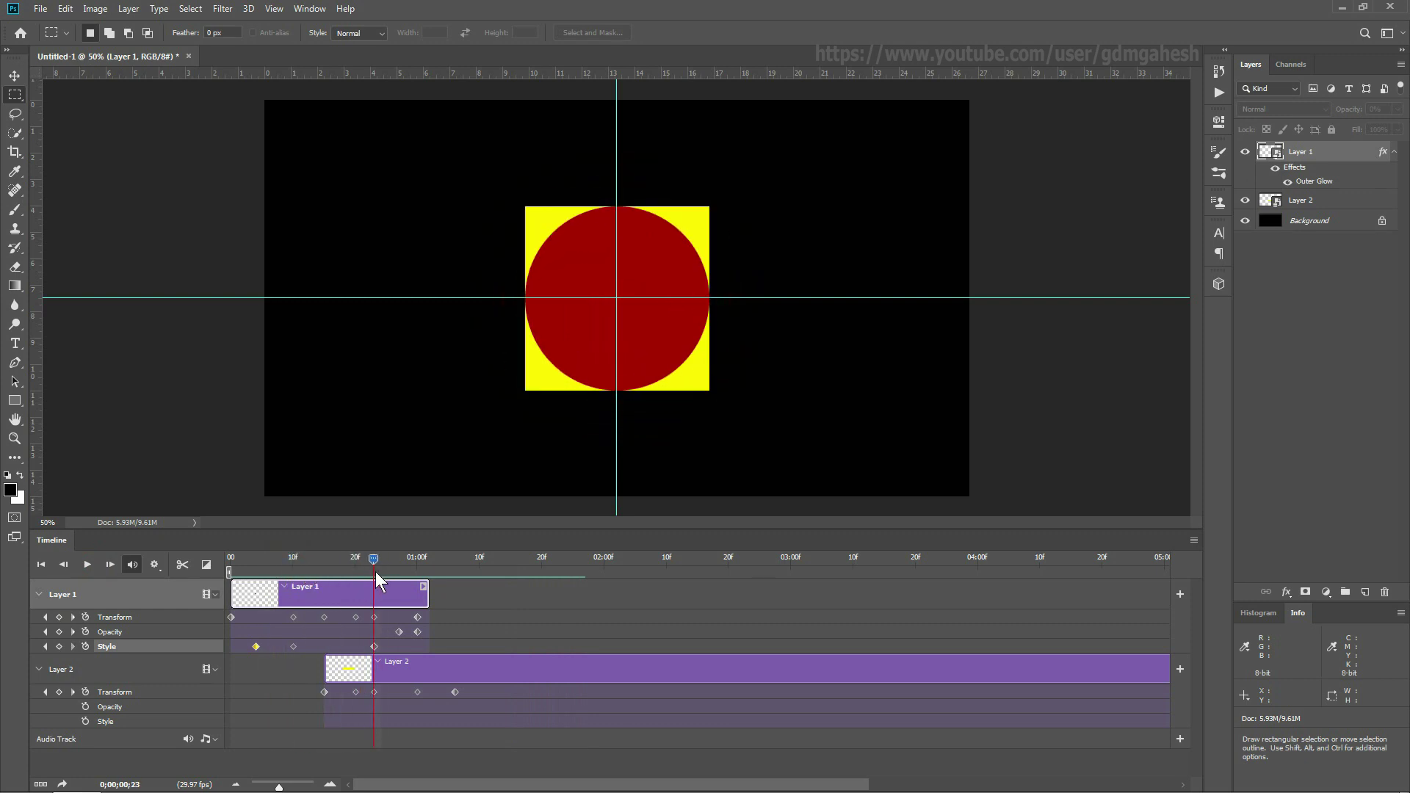
drag(374, 647, 390, 648)
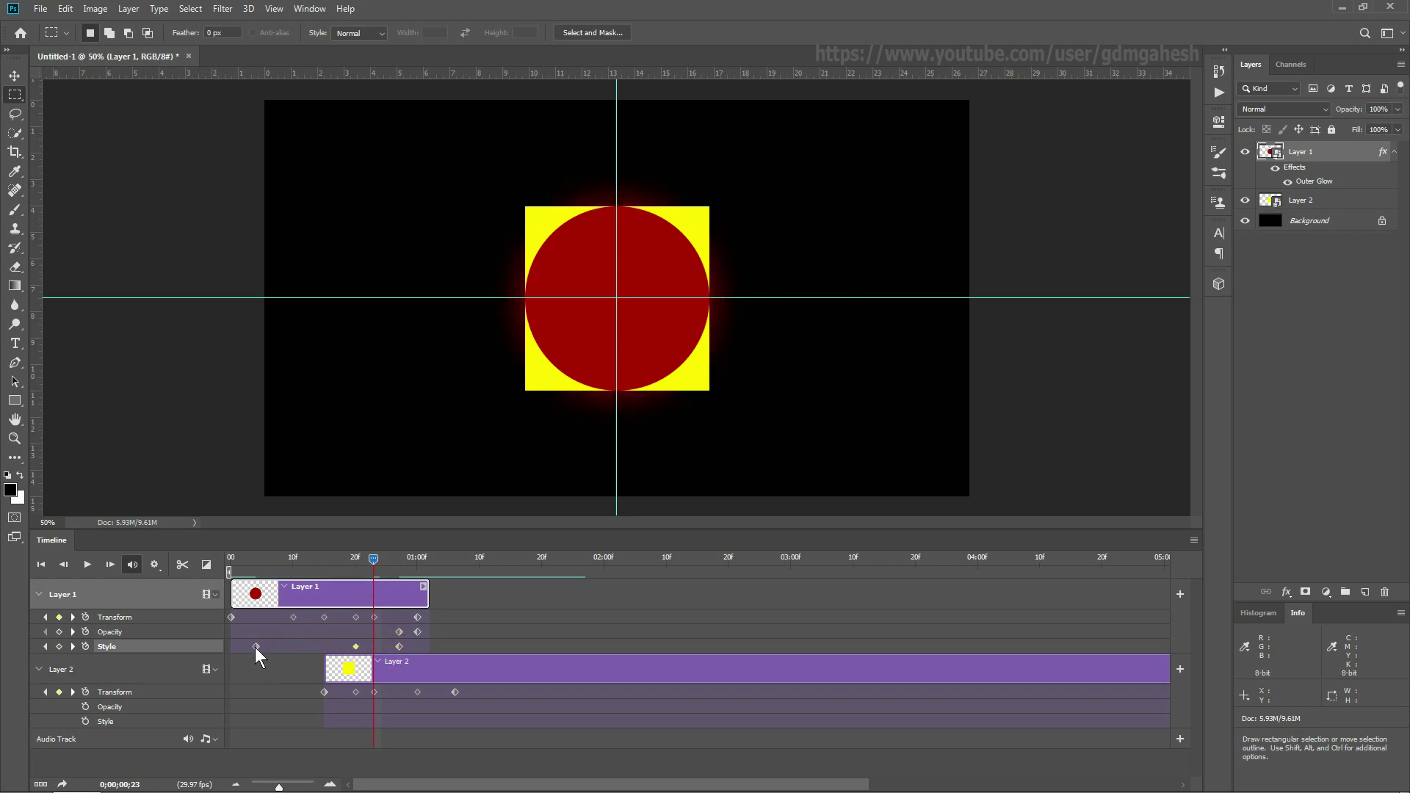
drag(255, 646, 323, 646)
Play the animation from around frames 11–13 to preview the retimed glow
click(312, 560)
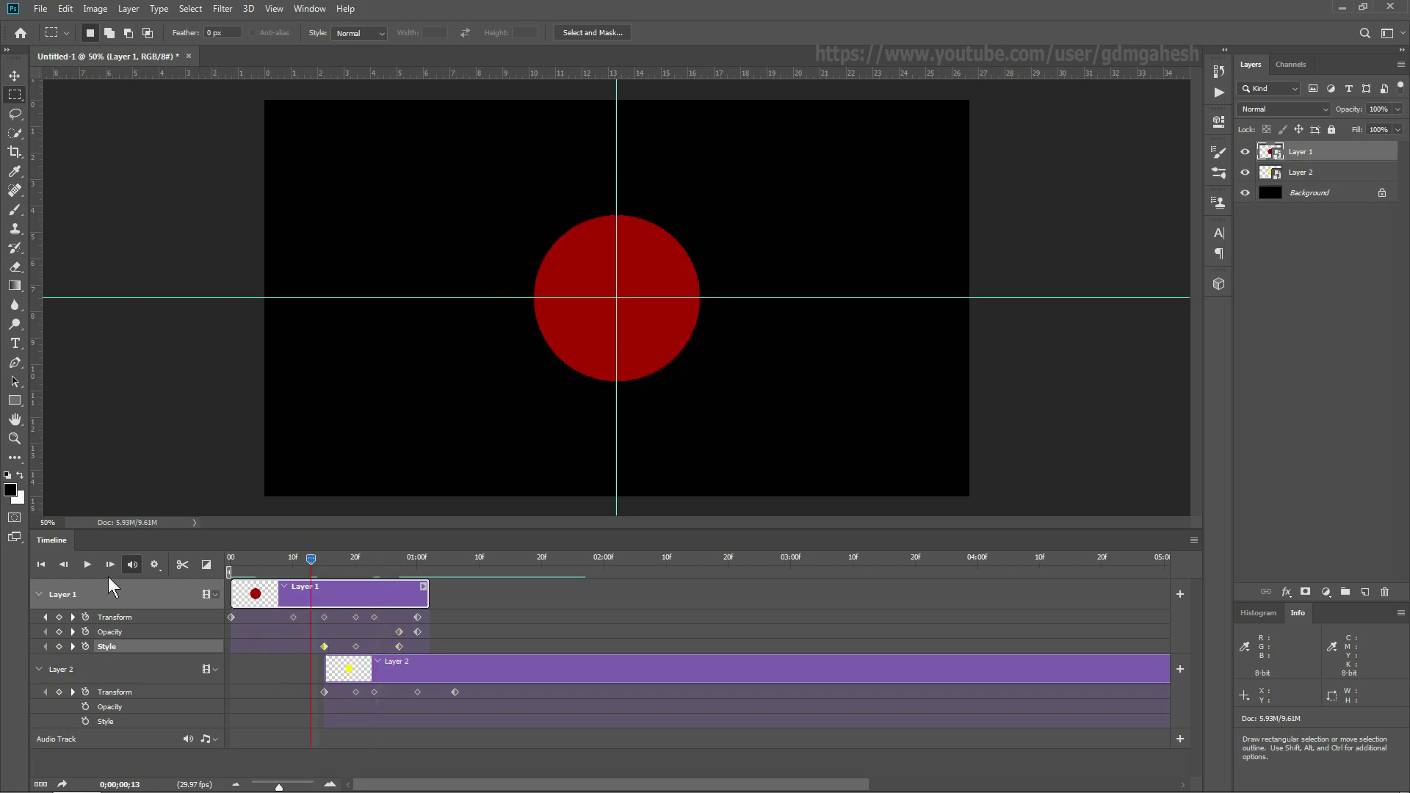
click(87, 564)
click(85, 564)
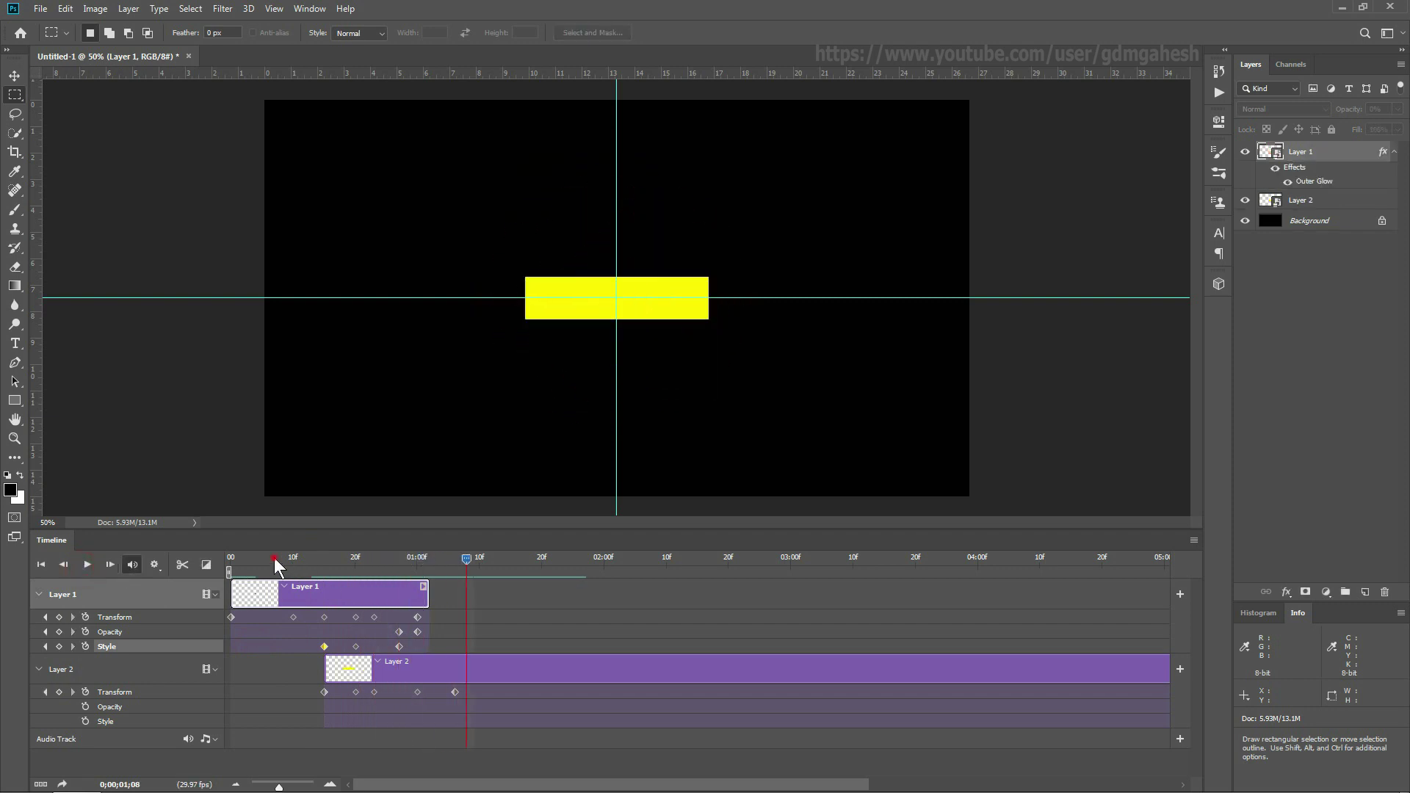
click(87, 564)
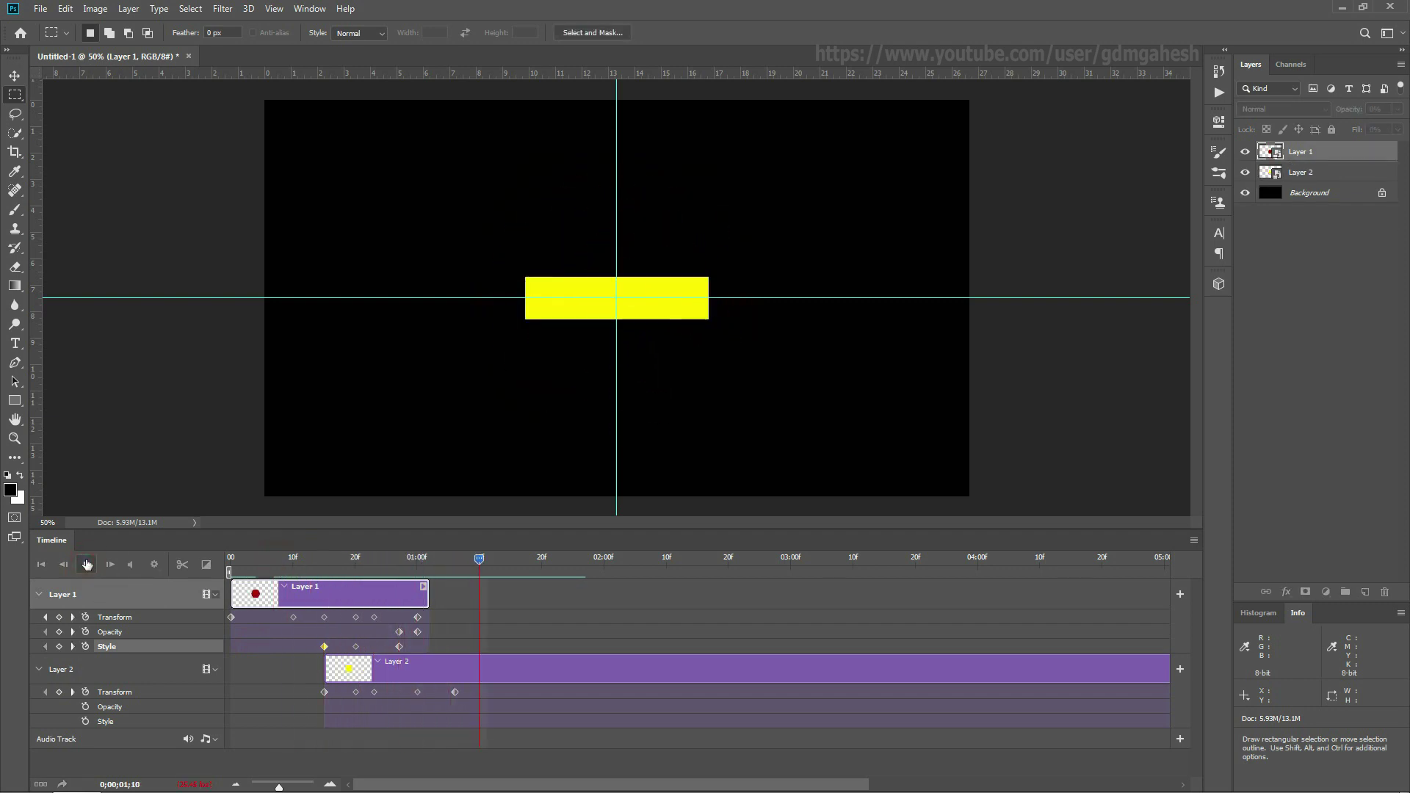
click(87, 564)
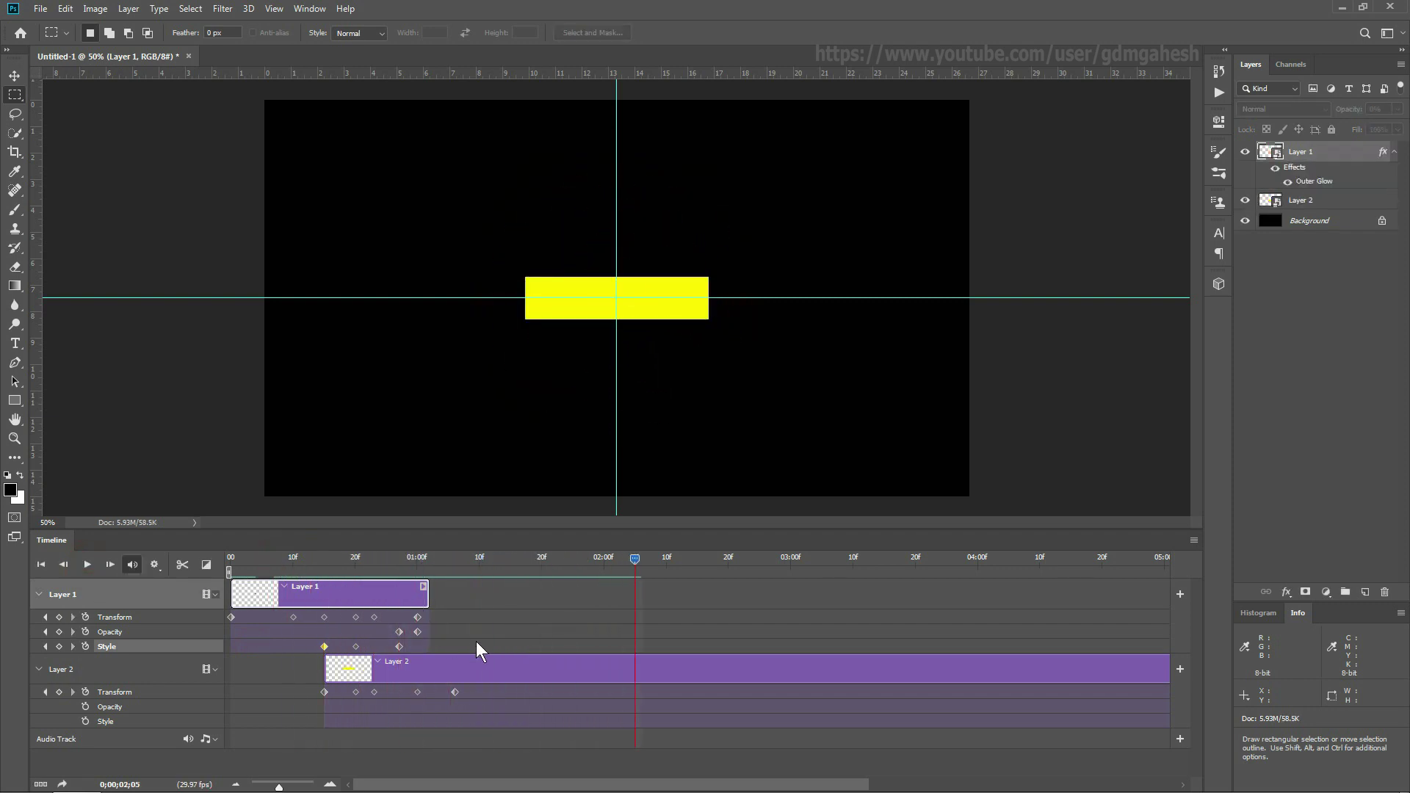
Select Layer 2 at about 1;06 and collapse its property rows
click(465, 667)
drag(382, 562, 456, 562)
click(39, 669)
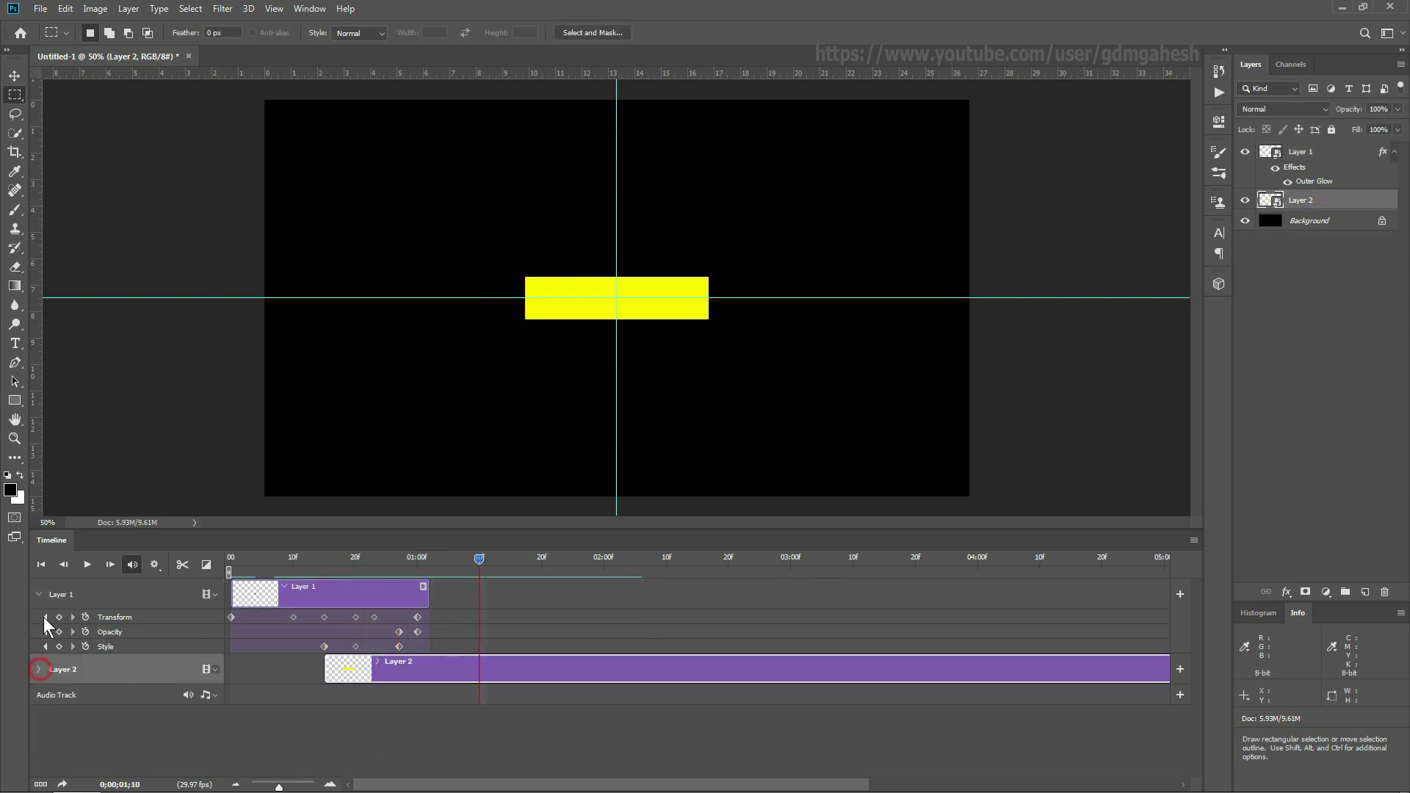
Collapse Layer 1's tracks, shrink the timeline and fit the larger canvas view
click(37, 594)
click(130, 685)
drag(473, 531, 475, 561)
key(ctrl+0)
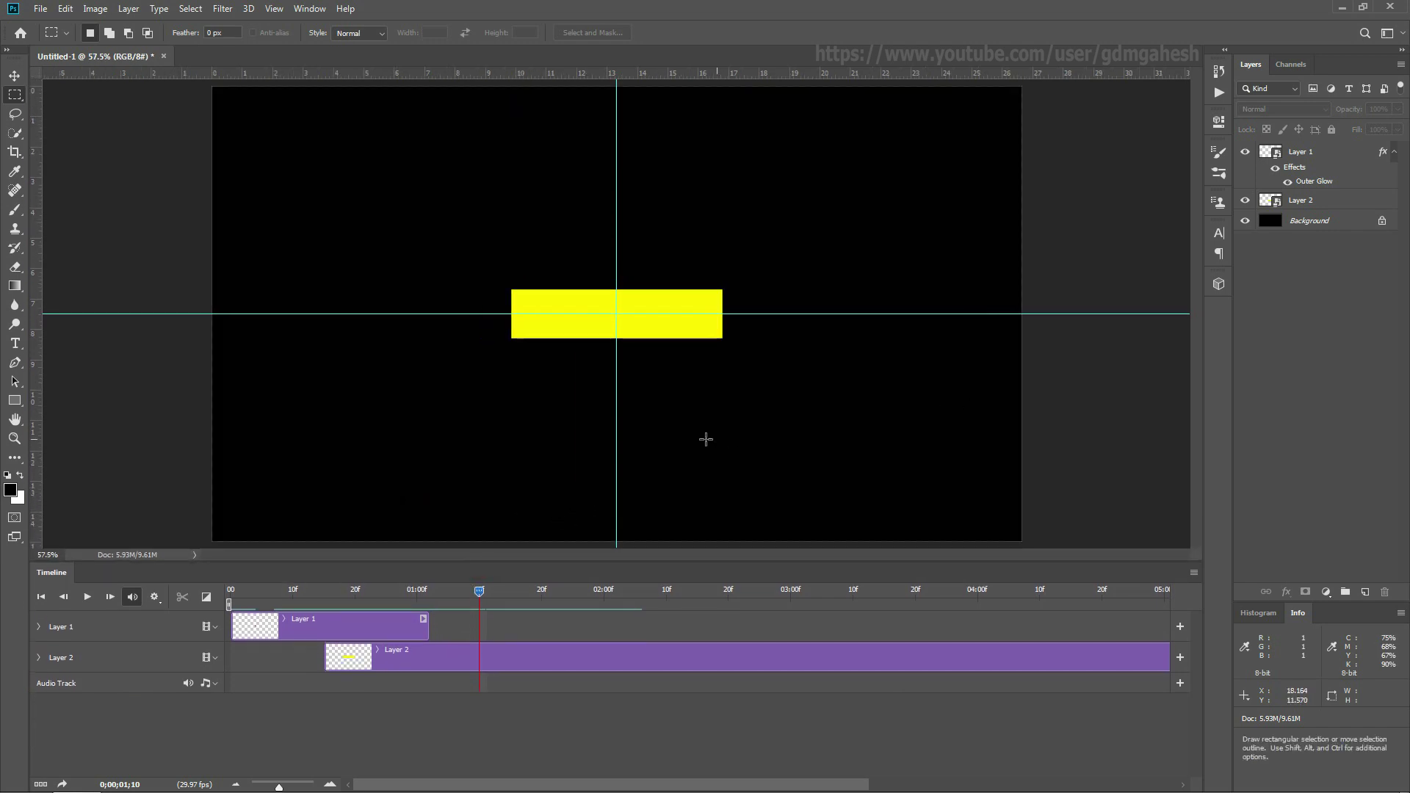
Type 'Logo intro' at 72 pt on the yellow bar, centred on the guides
click(14, 343)
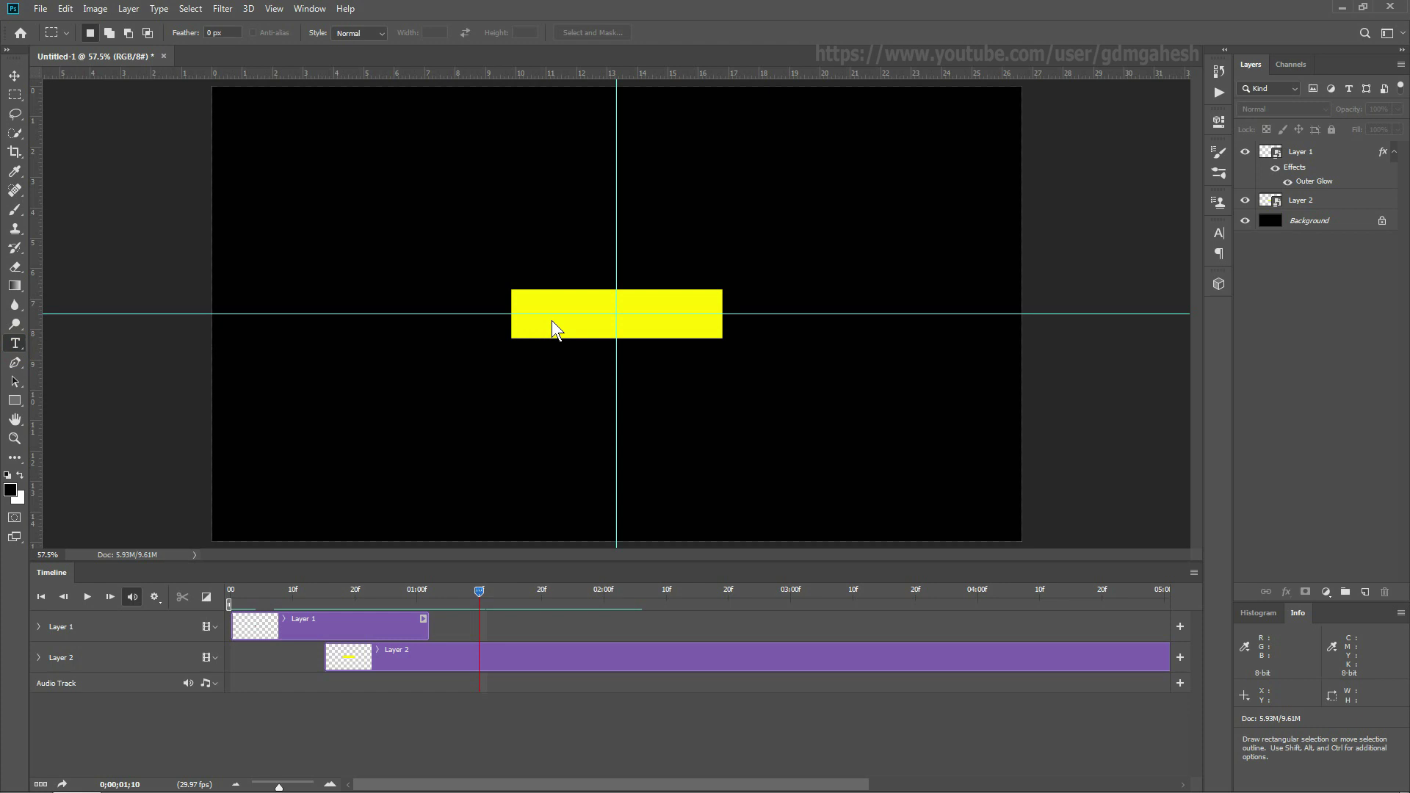
click(592, 34)
click(767, 354)
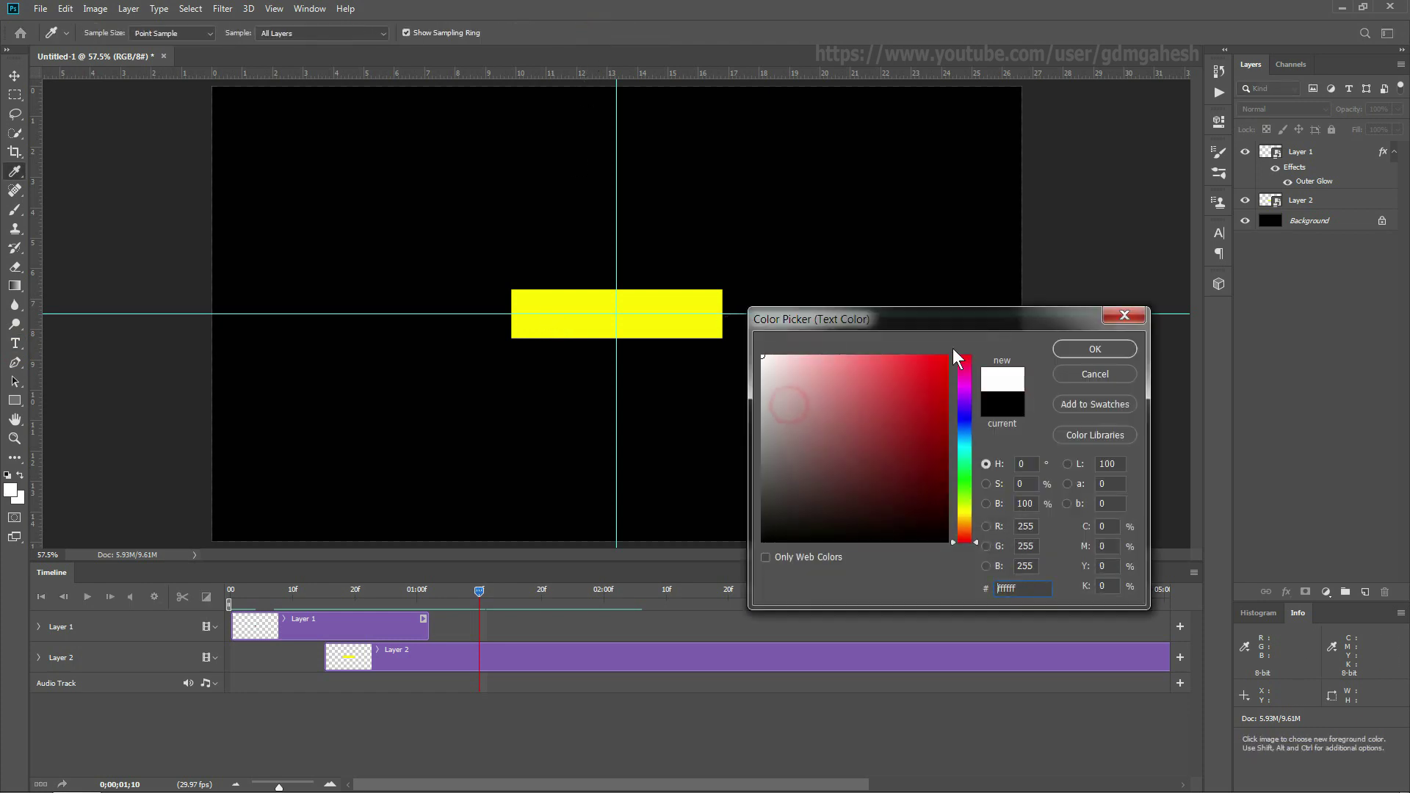
click(1095, 349)
click(533, 304)
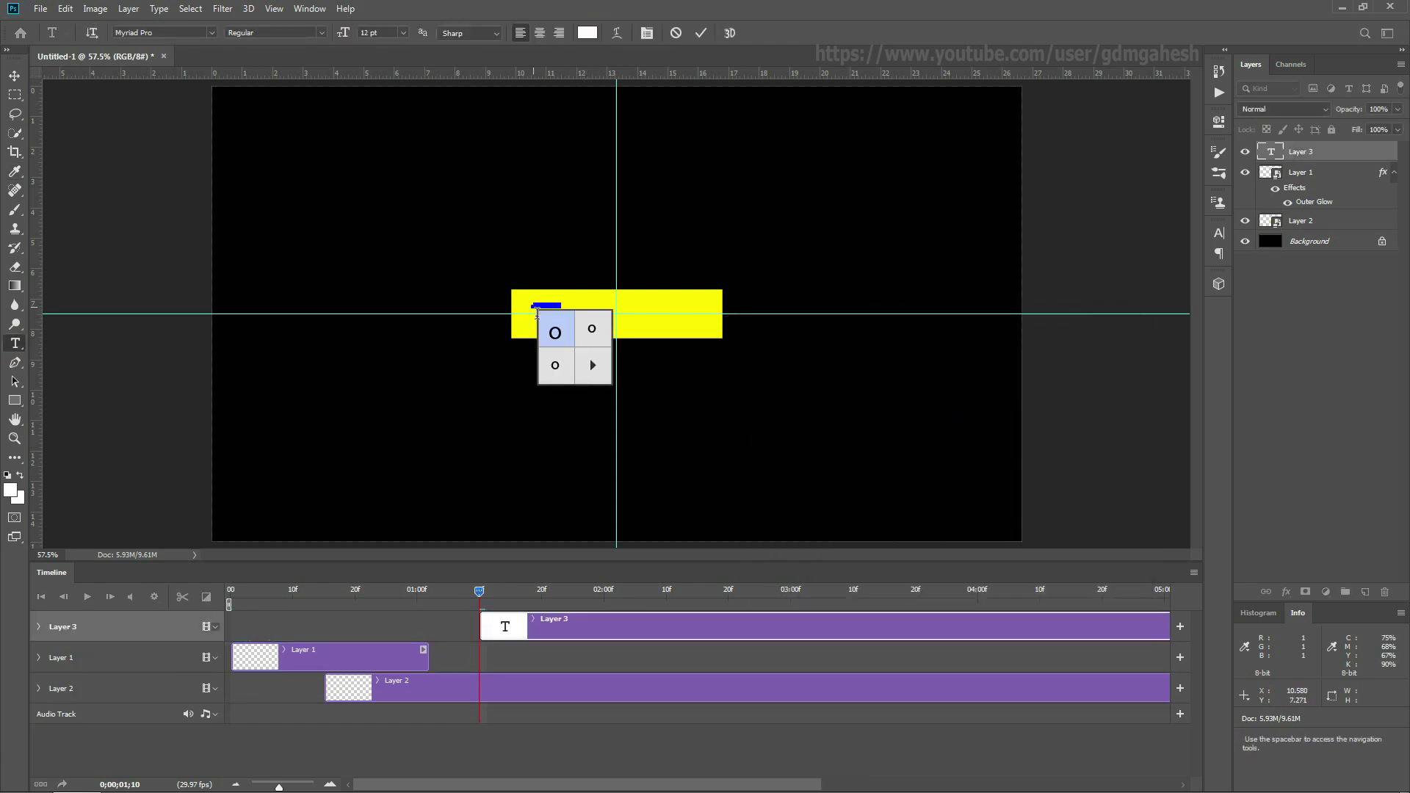
click(402, 33)
click(380, 219)
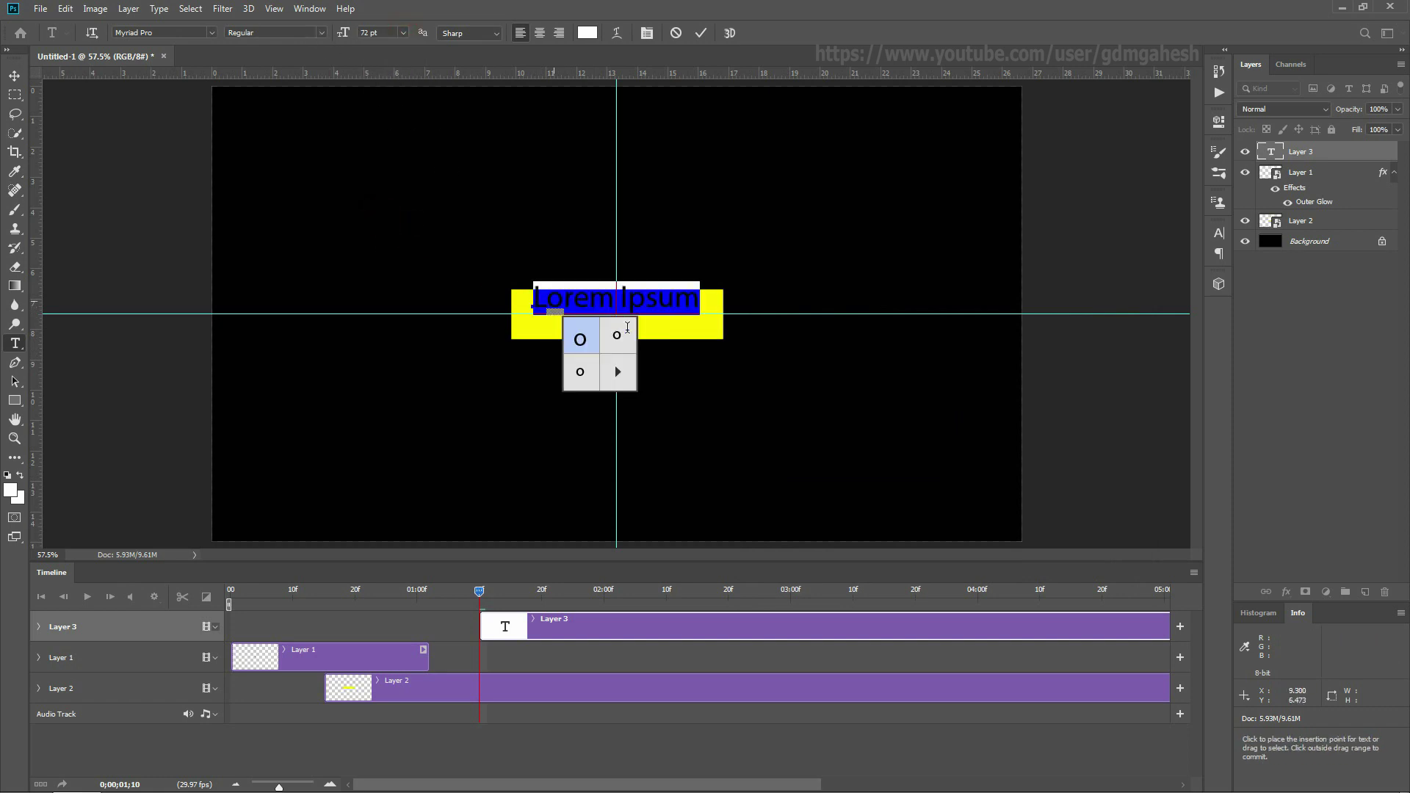
key(BackSpace)
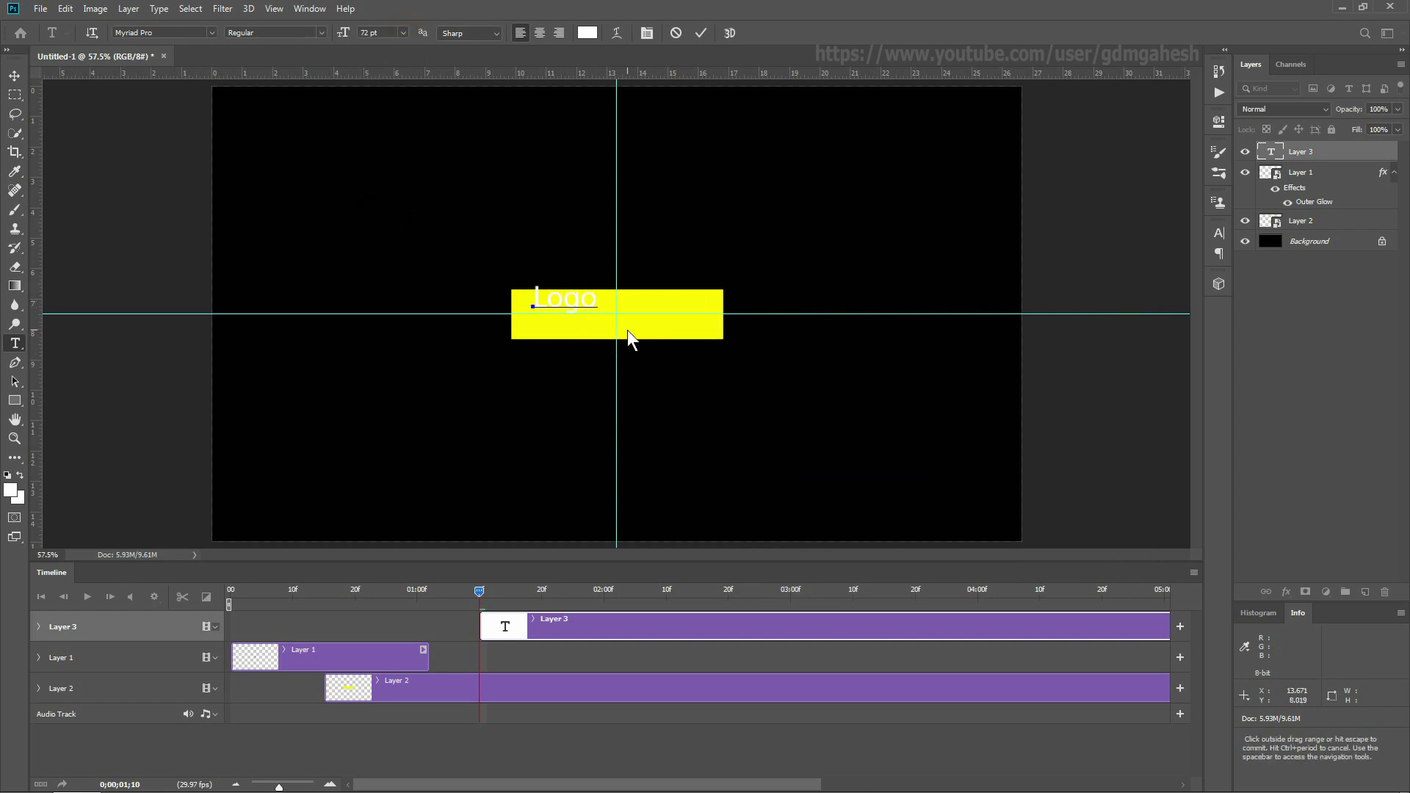
text(Logo intro)
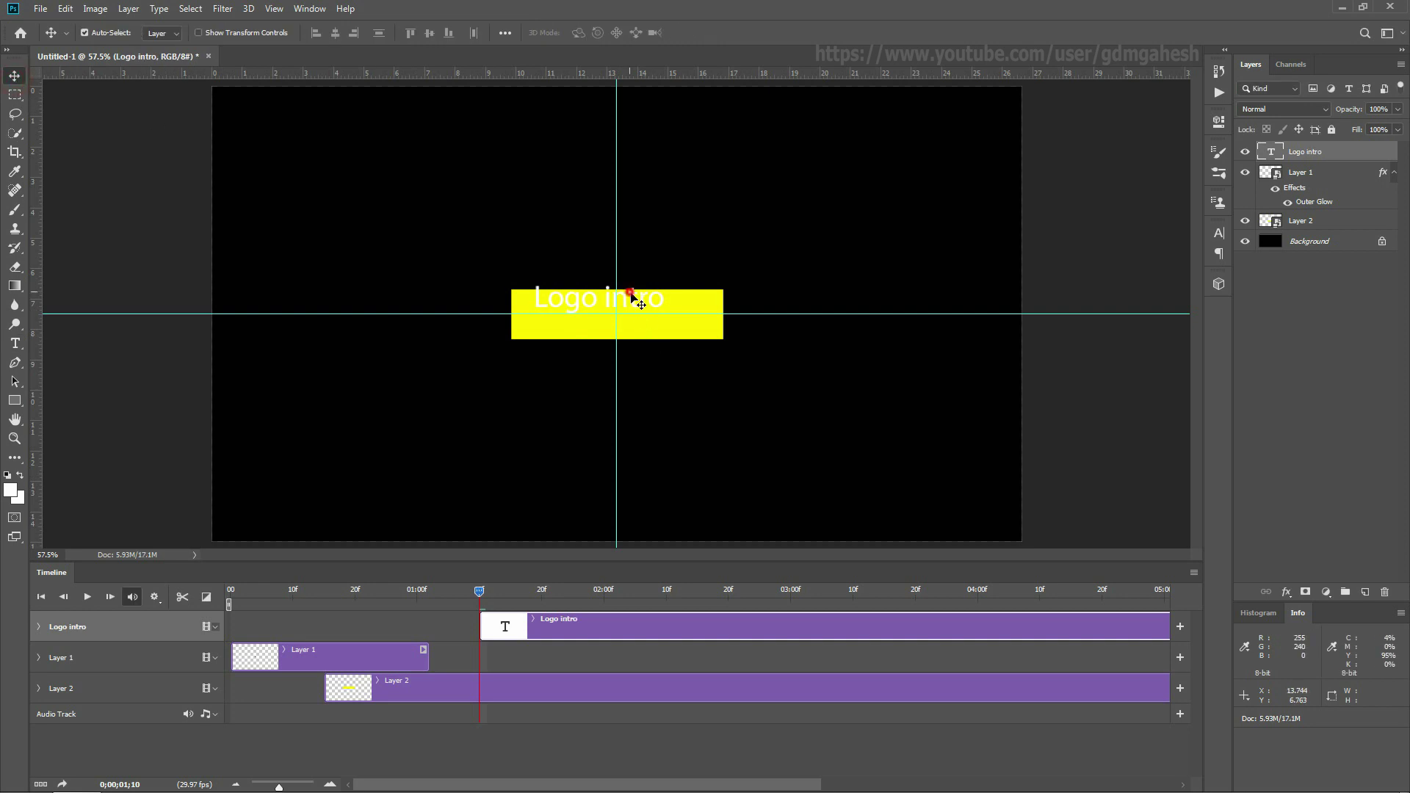
drag(630, 297, 646, 309)
Make the text black (000000) and scale it to fill the yellow bar
click(587, 33)
text(000000)
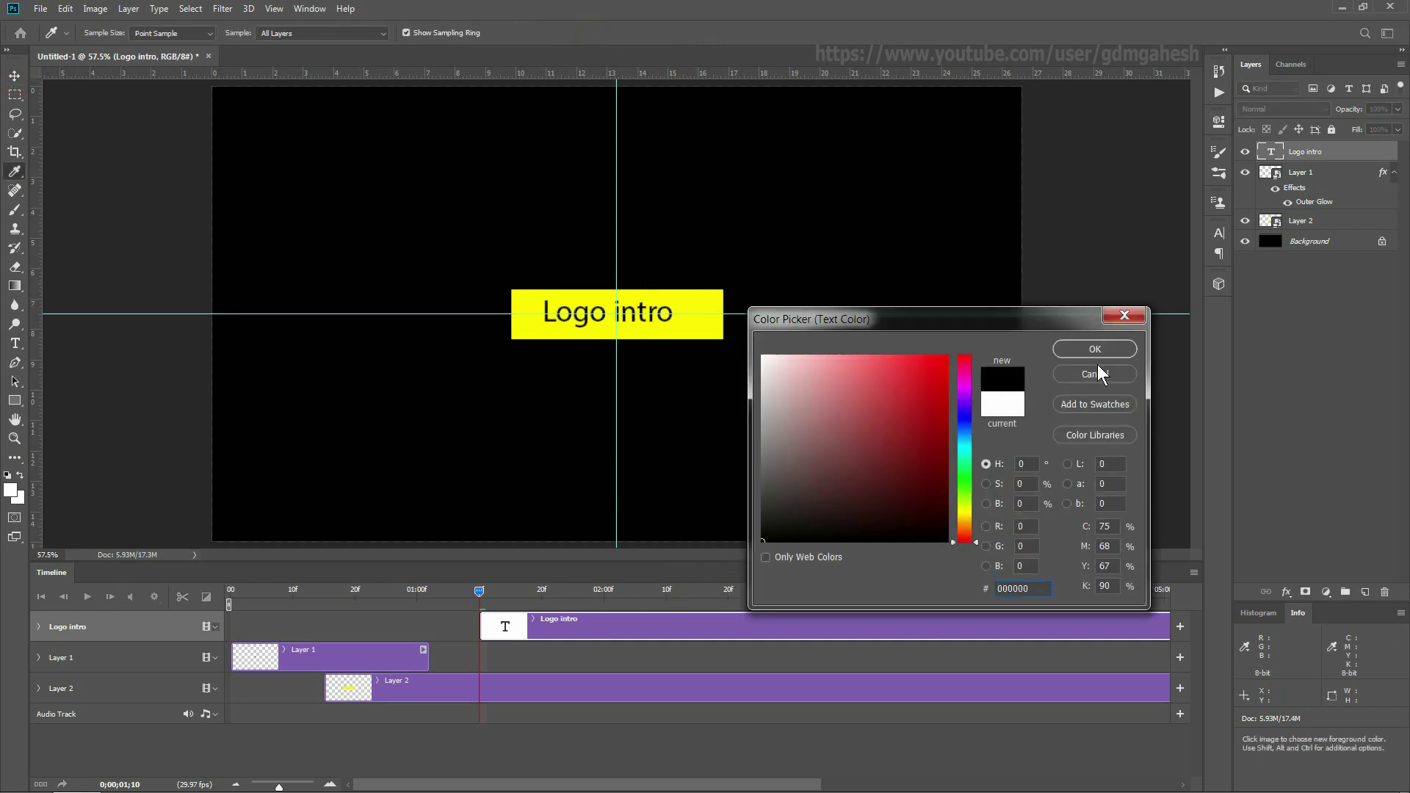
click(1087, 350)
key(ctrl+t)
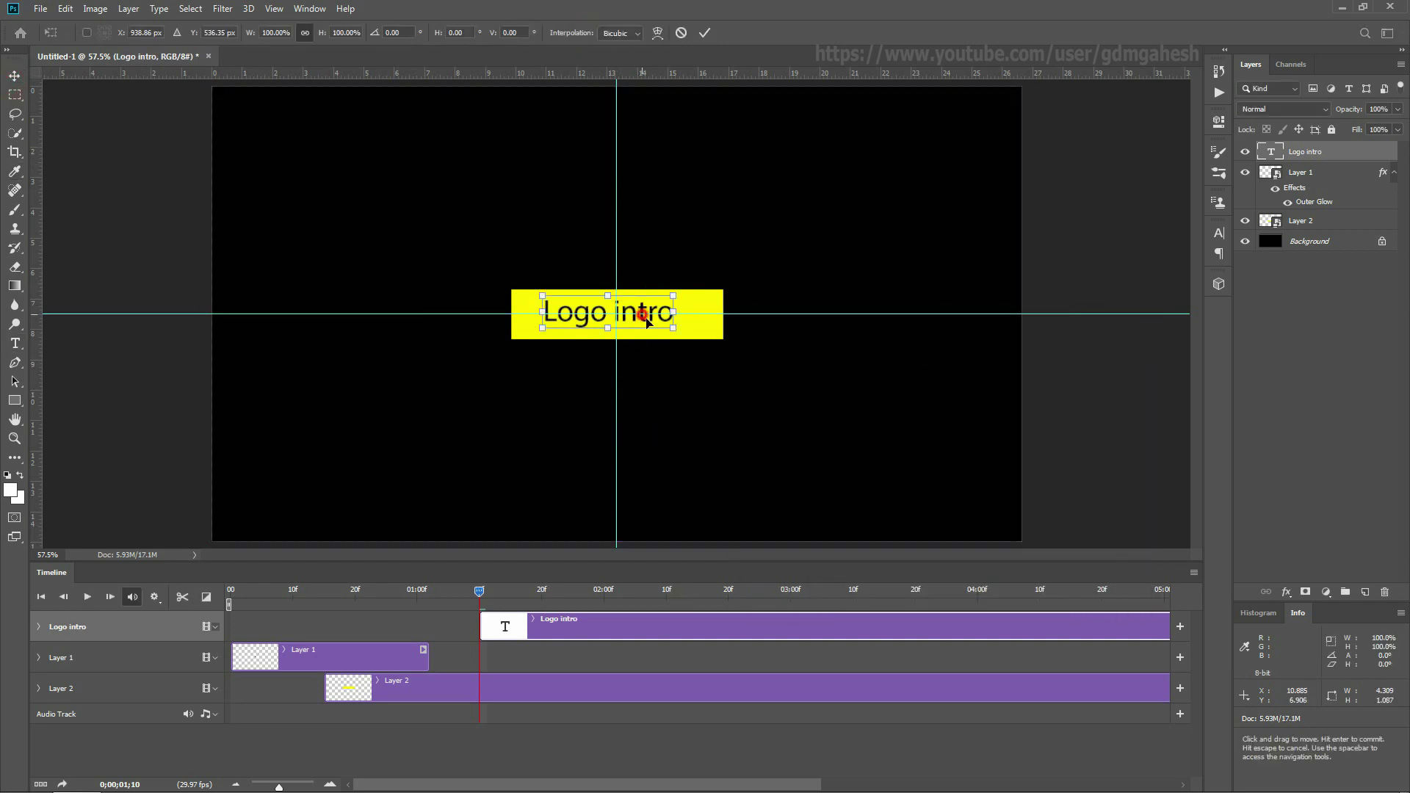
drag(642, 315, 715, 289)
click(704, 32)
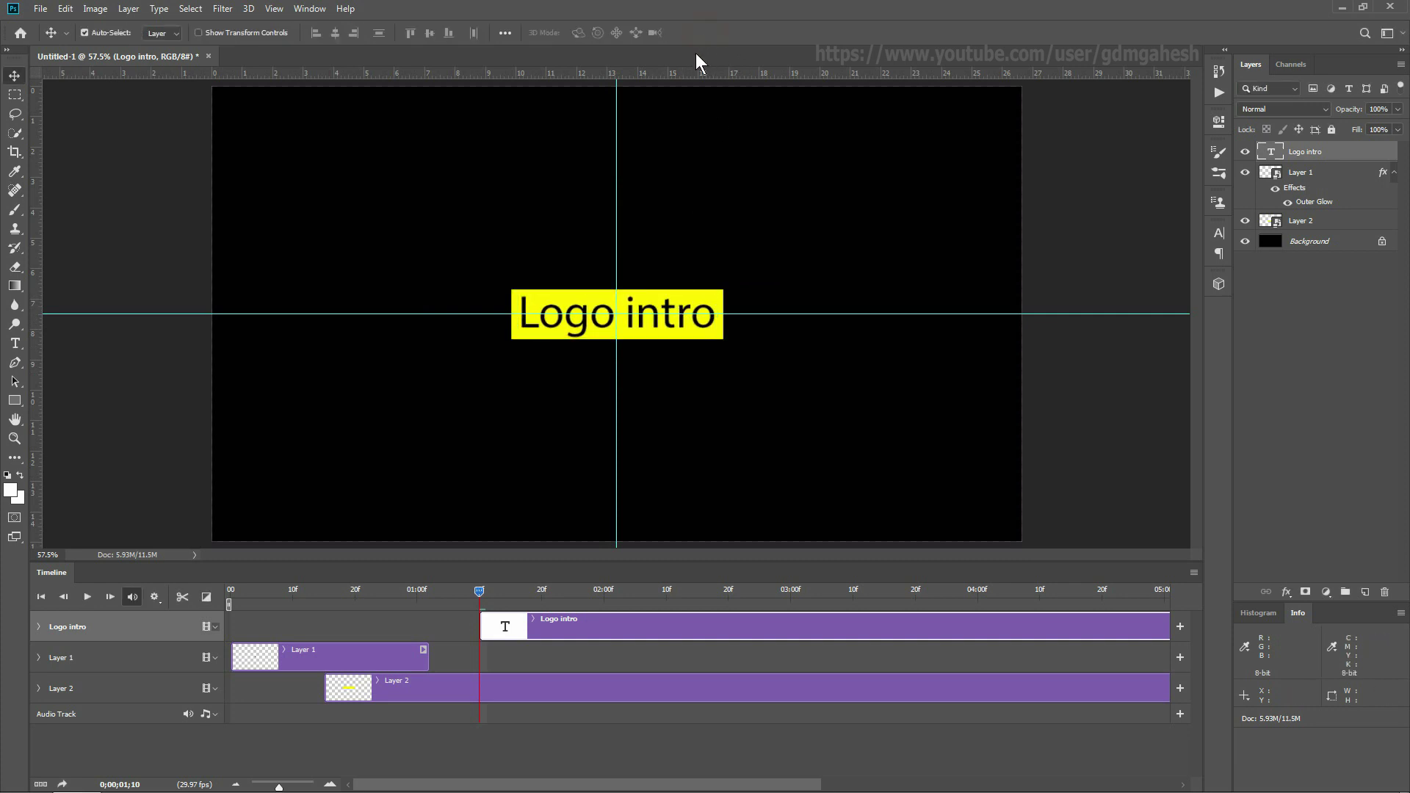
Set the Logo intro text to Bold and resize it to fit within the bar
click(15, 343)
click(321, 32)
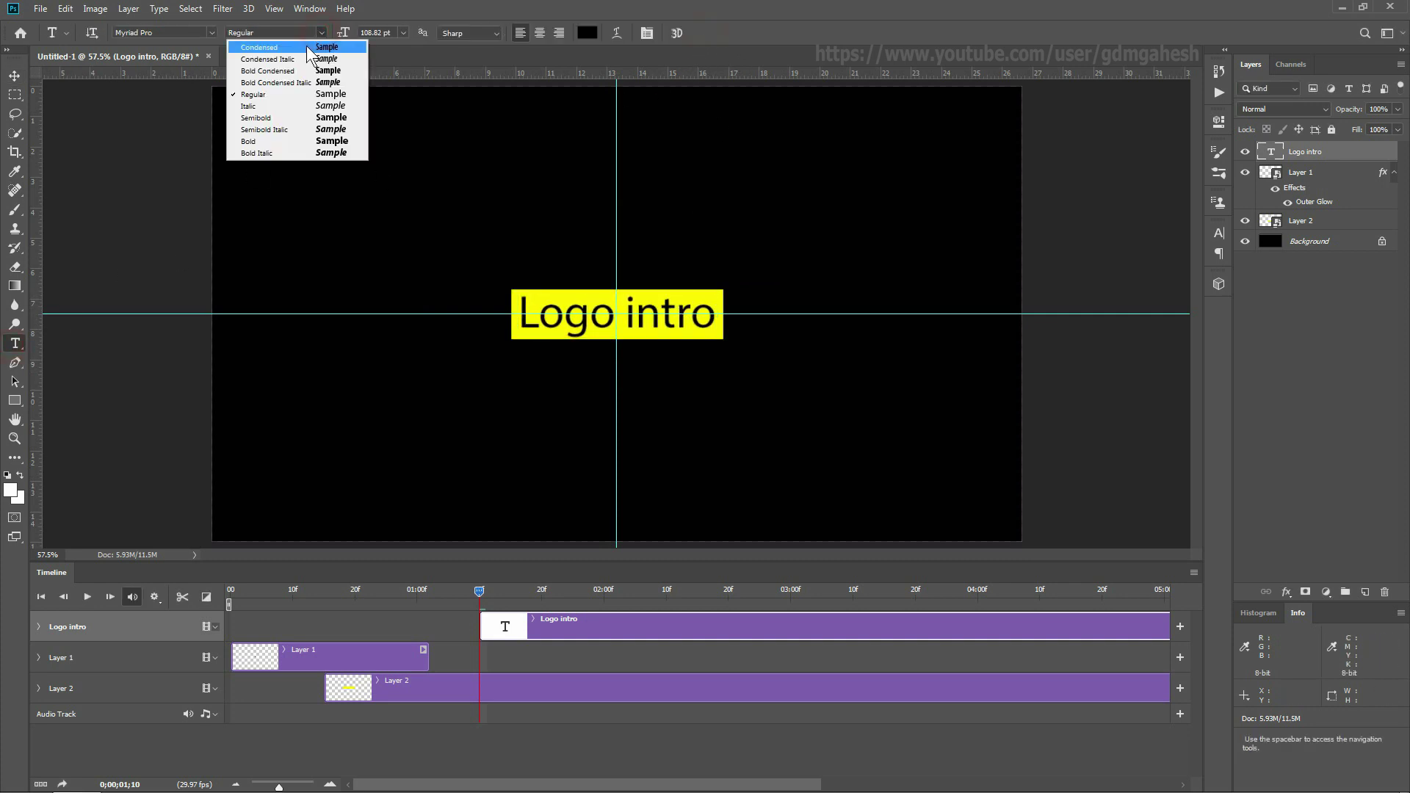
click(281, 141)
key(ctrl+t)
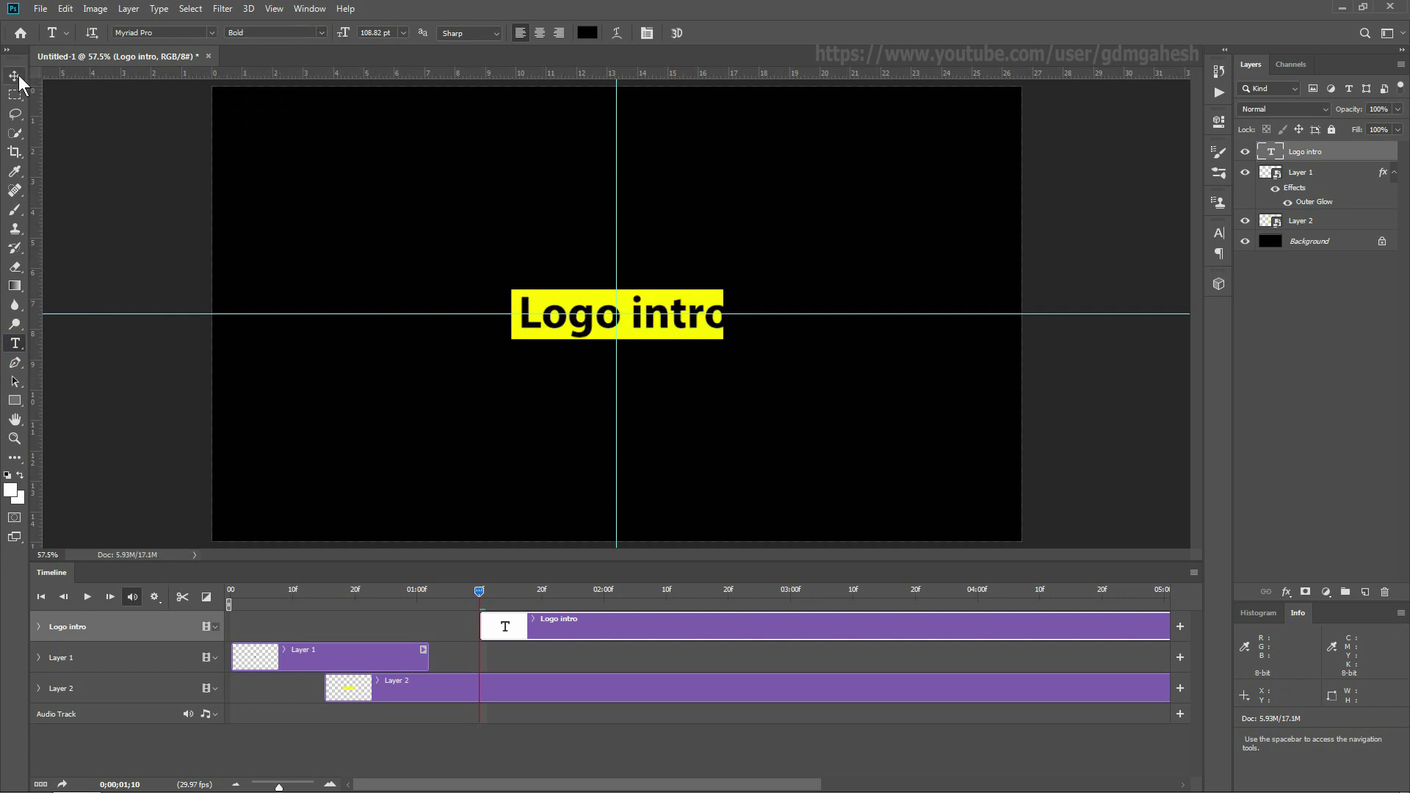
drag(541, 314, 659, 321)
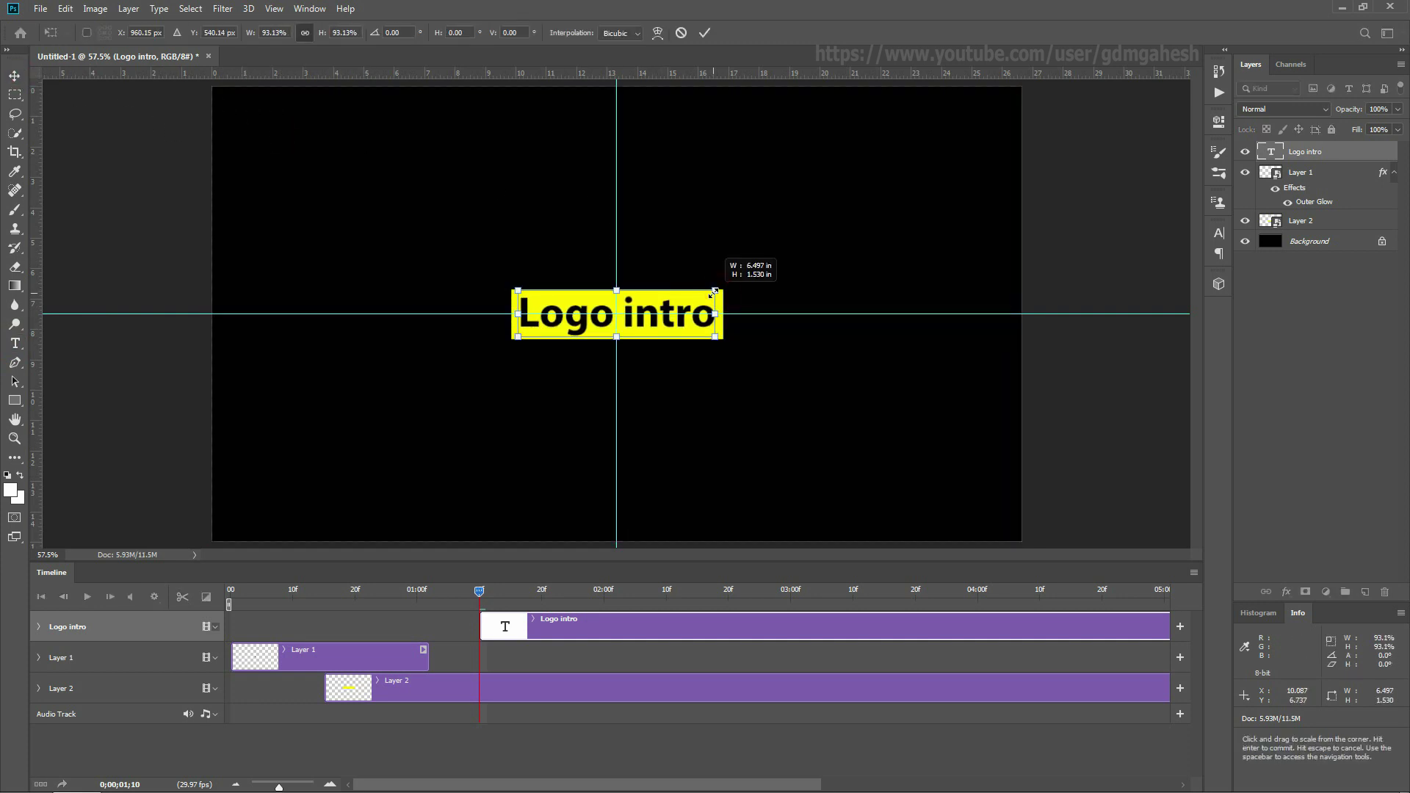
click(704, 32)
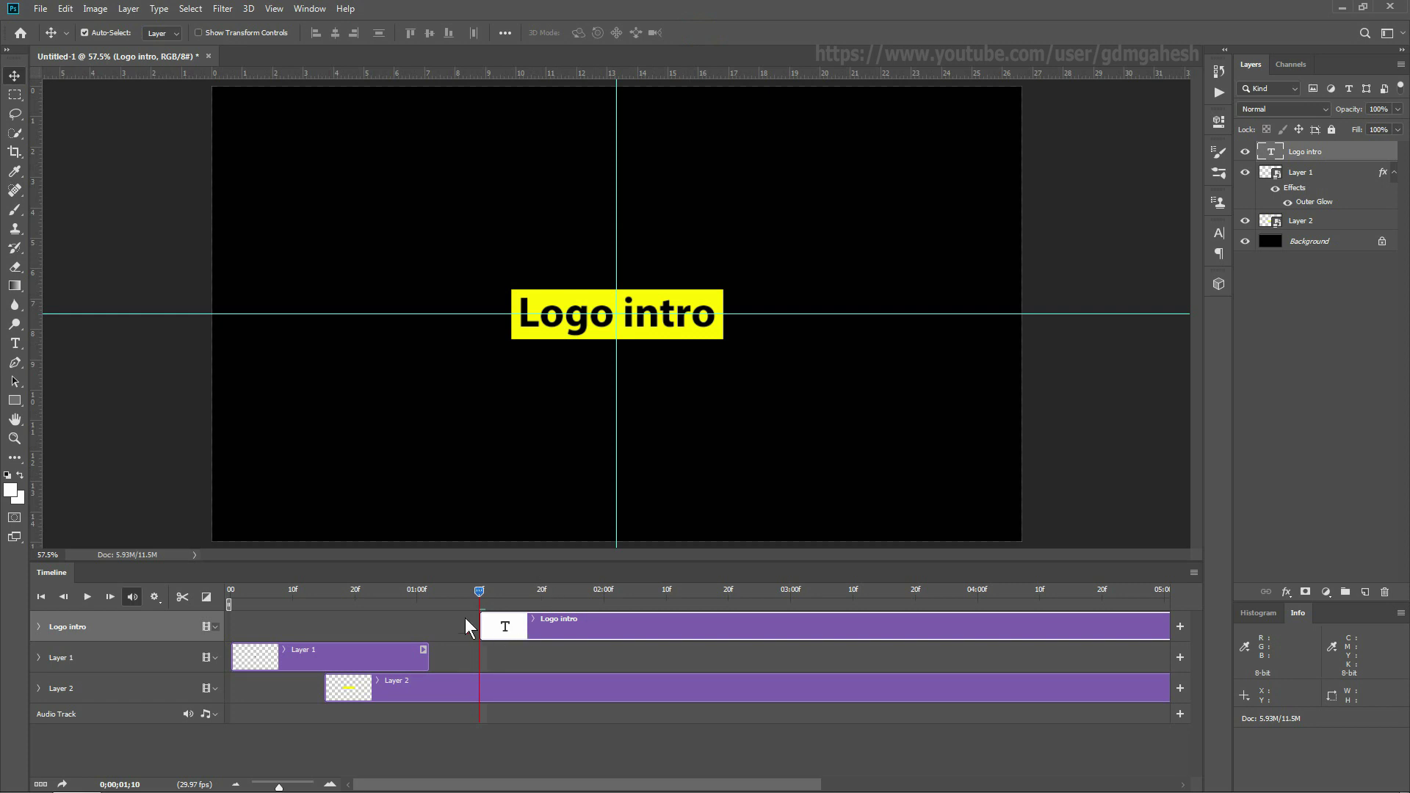
Start the Logo intro clip at frame 29 and enable its Transform stopwatch
mouse_move(408, 600)
mouse_down()
mouse_move(431, 584)
mouse_move(434, 598)
mouse_move(411, 607)
mouse_up()
drag(509, 621, 456, 601)
click(39, 689)
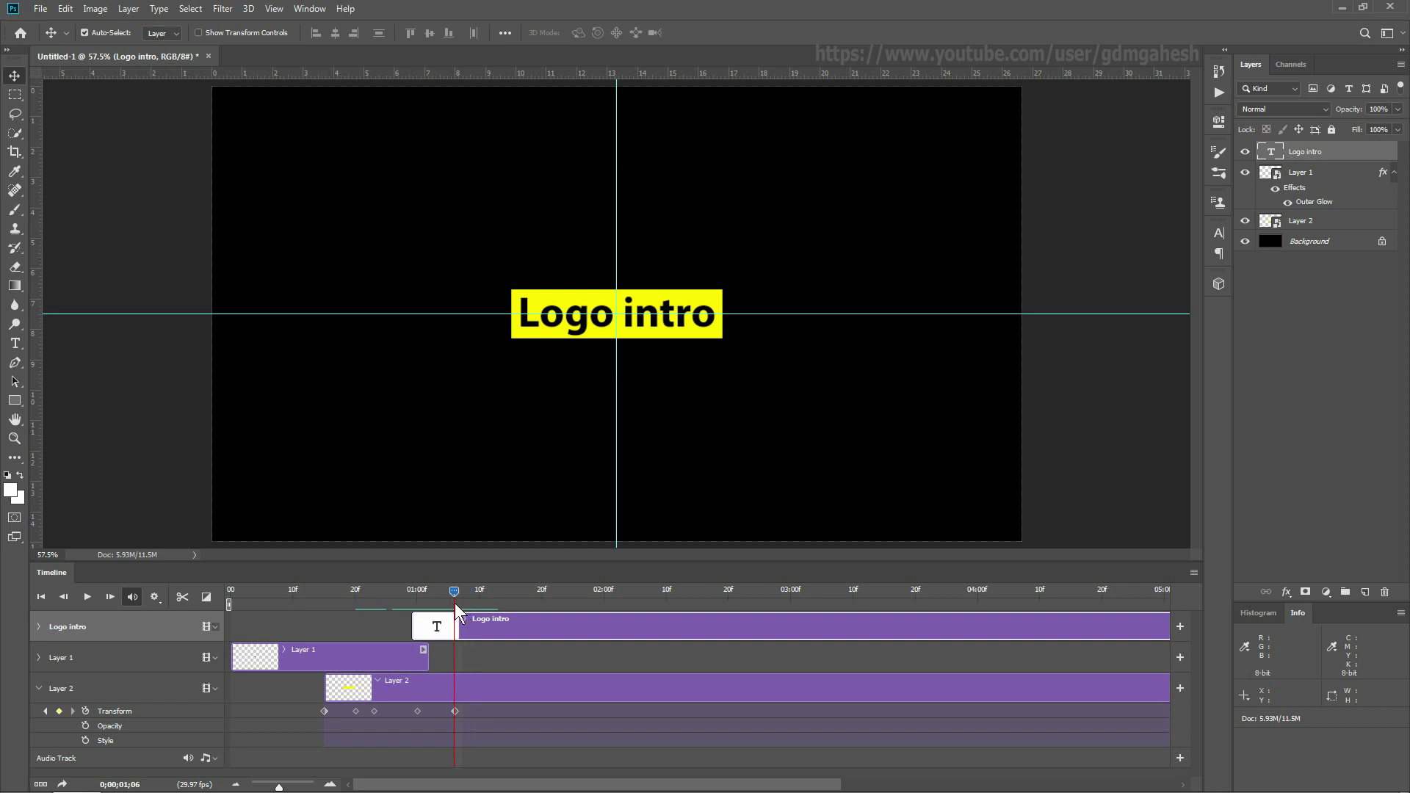
click(38, 627)
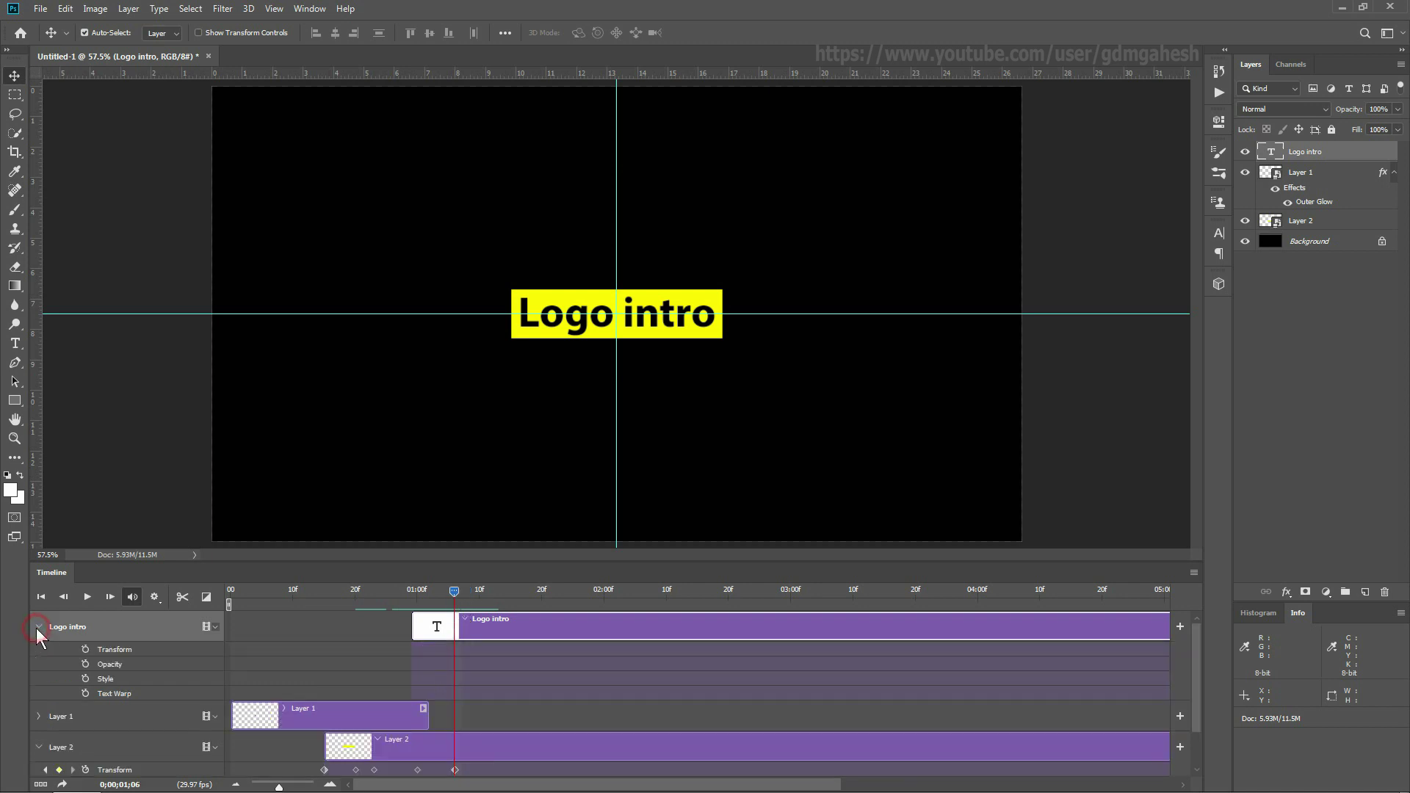
click(86, 649)
At frame 29, shrink the text to about 32% and rotate it 90°
drag(422, 594, 413, 593)
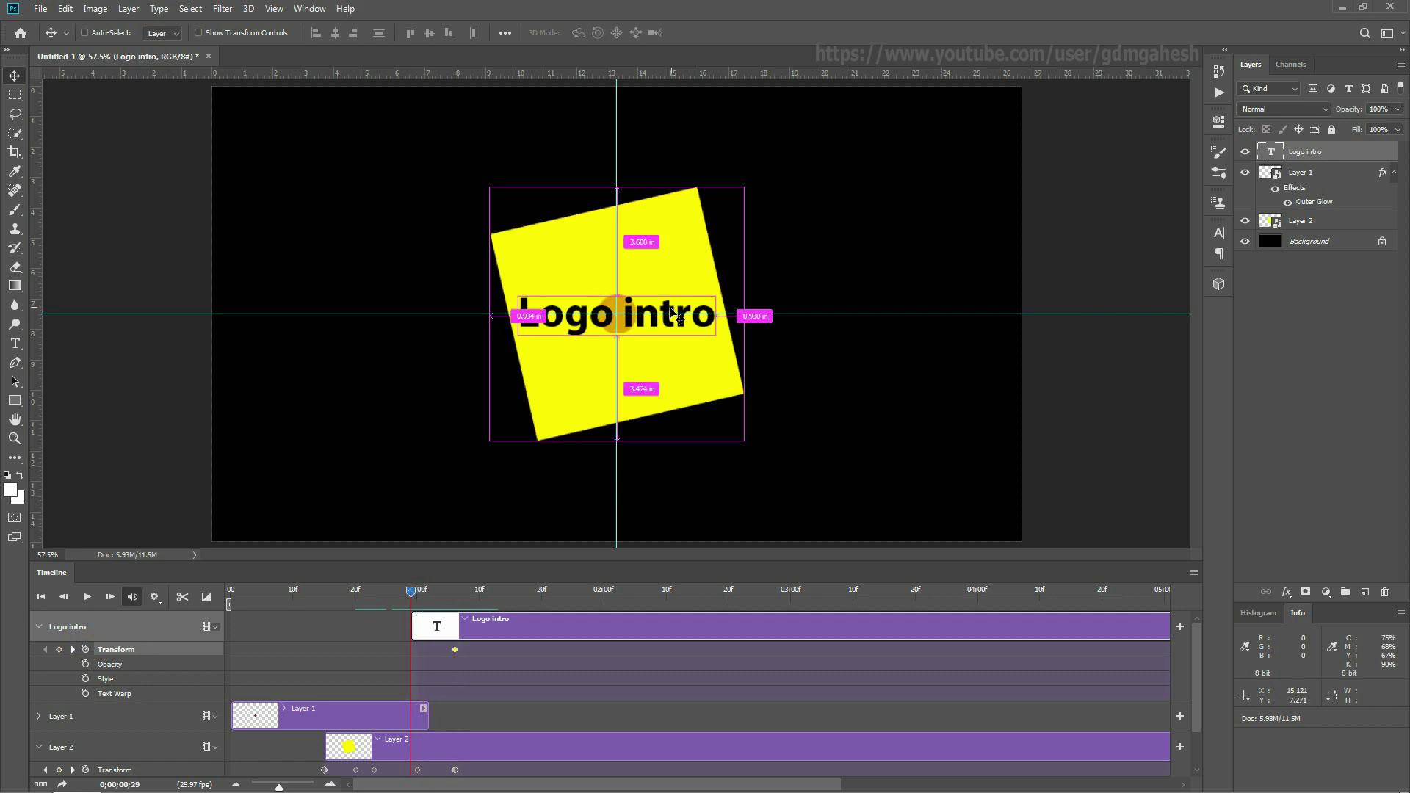
key(ctrl+t)
drag(705, 294, 646, 364)
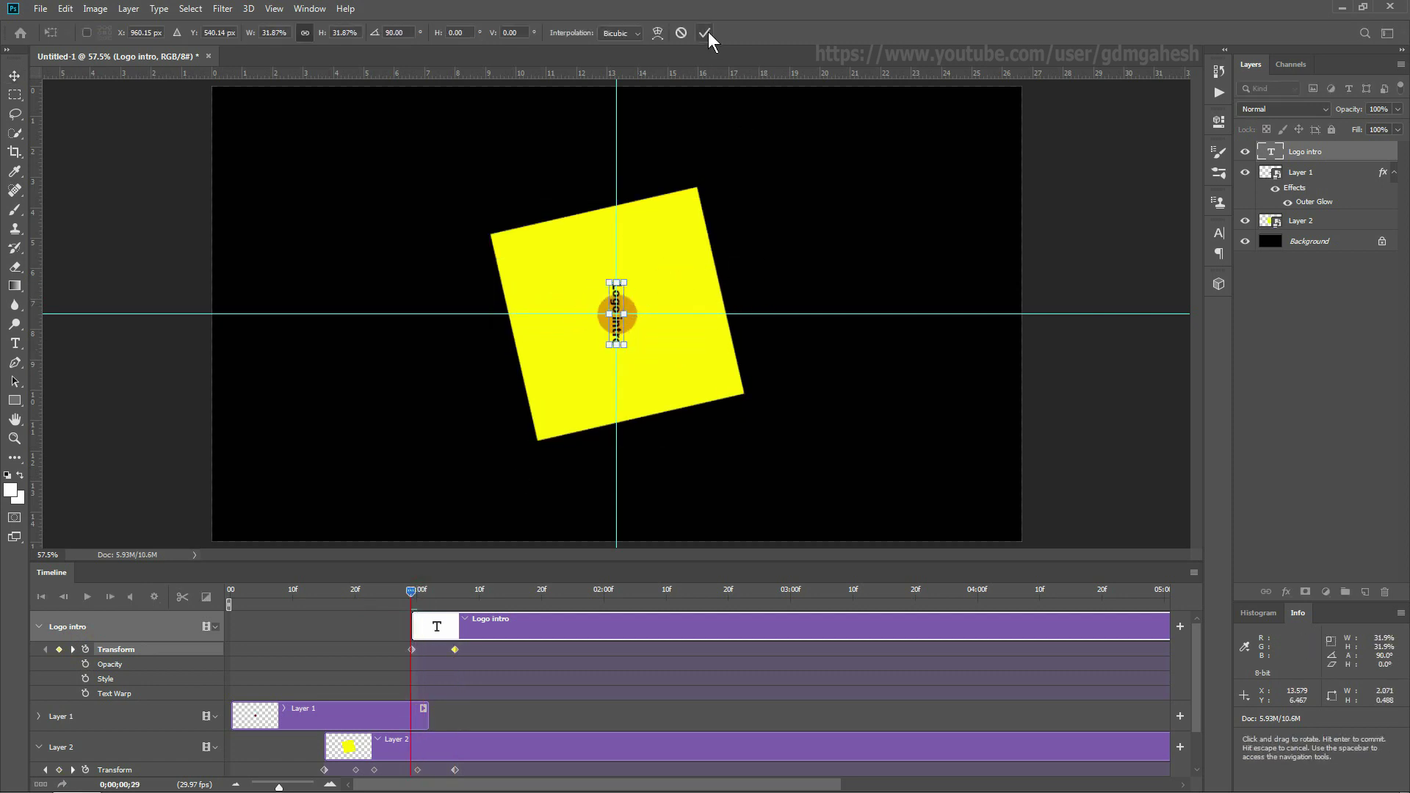
click(705, 32)
Scrub and play the timeline to review the text rotating in
drag(419, 592, 516, 592)
click(86, 596)
click(87, 596)
mouse_move(640, 592)
mouse_down()
mouse_move(663, 592)
mouse_move(274, 592)
mouse_move(666, 587)
mouse_up()
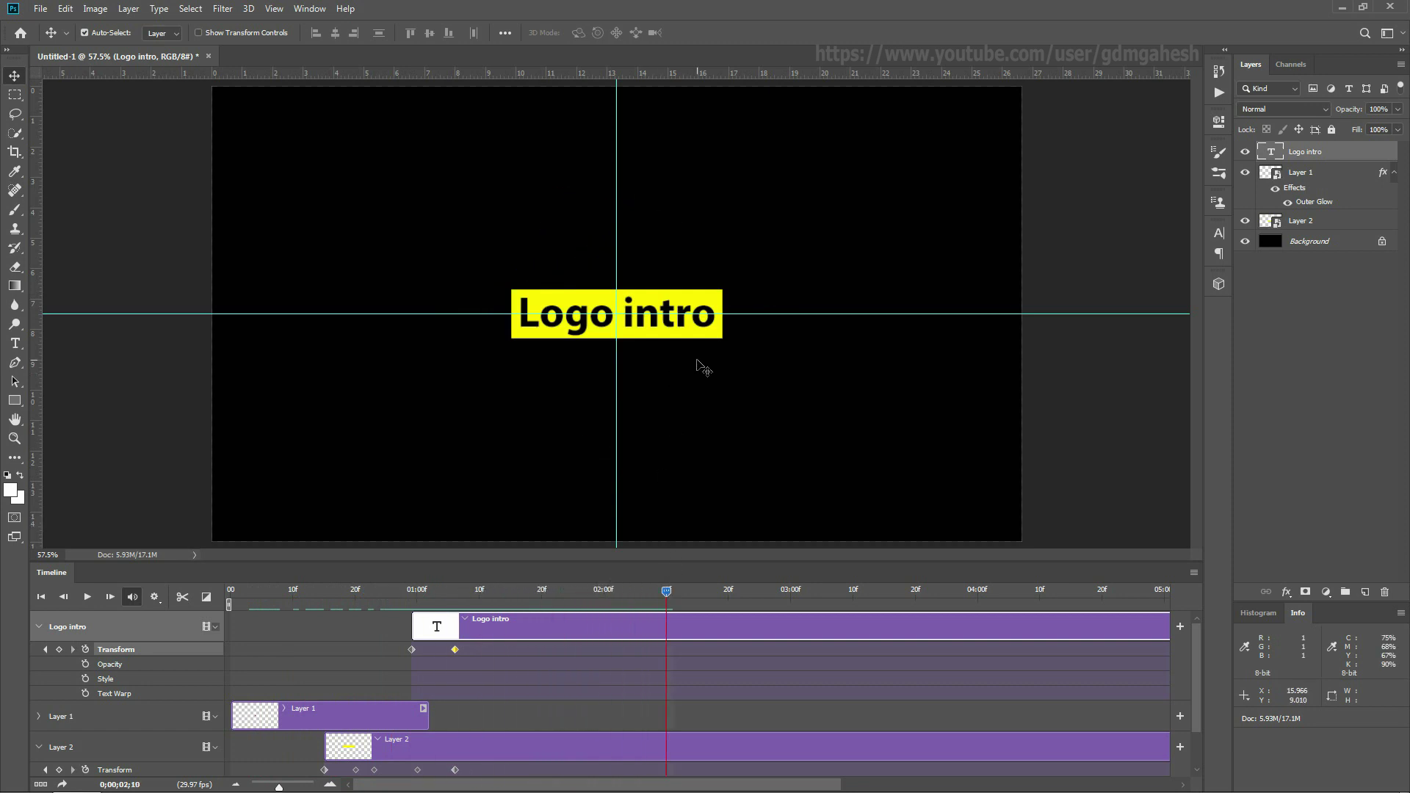
Add a Logo intro transform keyframe at 2;10 and enlarge text and yellow bar together to 114%
drag(702, 562, 702, 508)
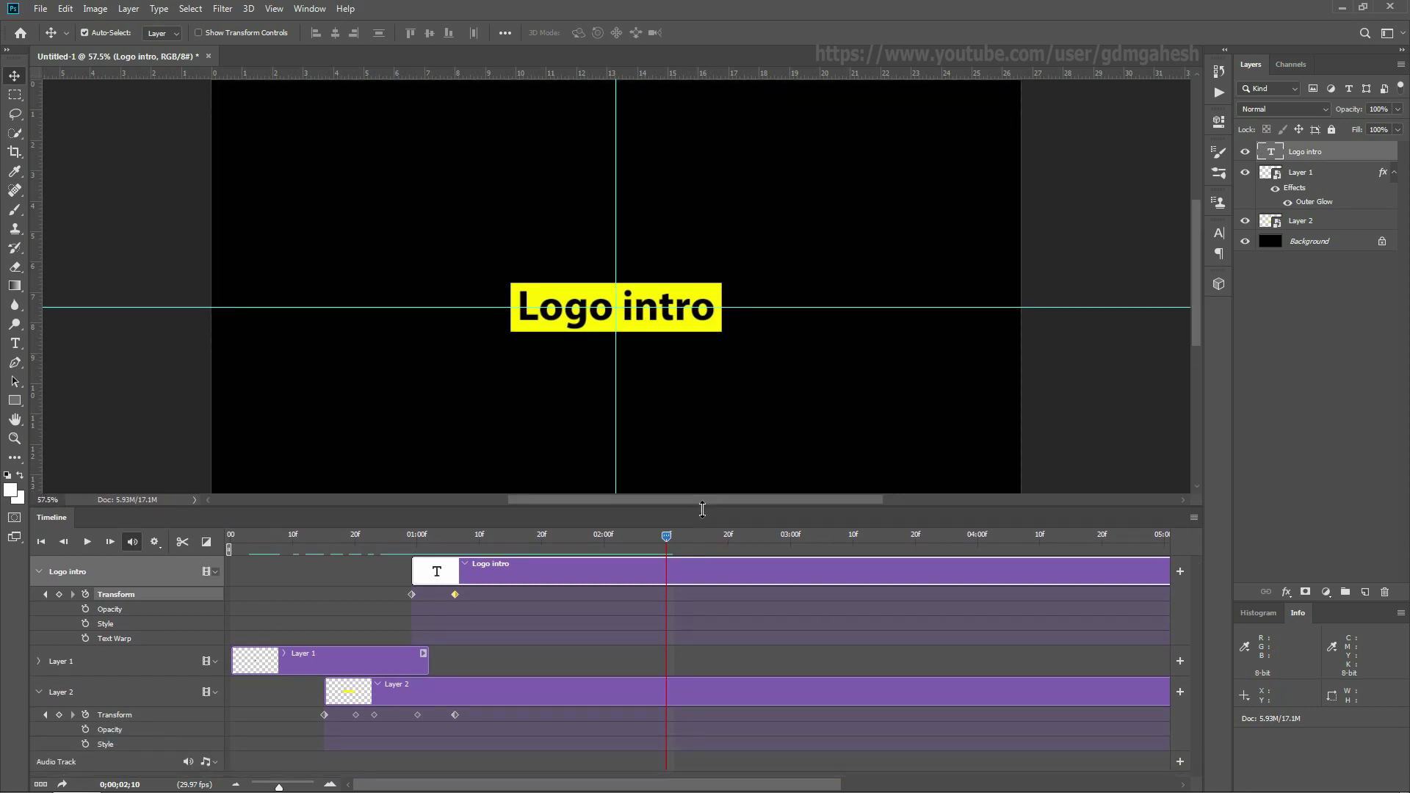
click(80, 697)
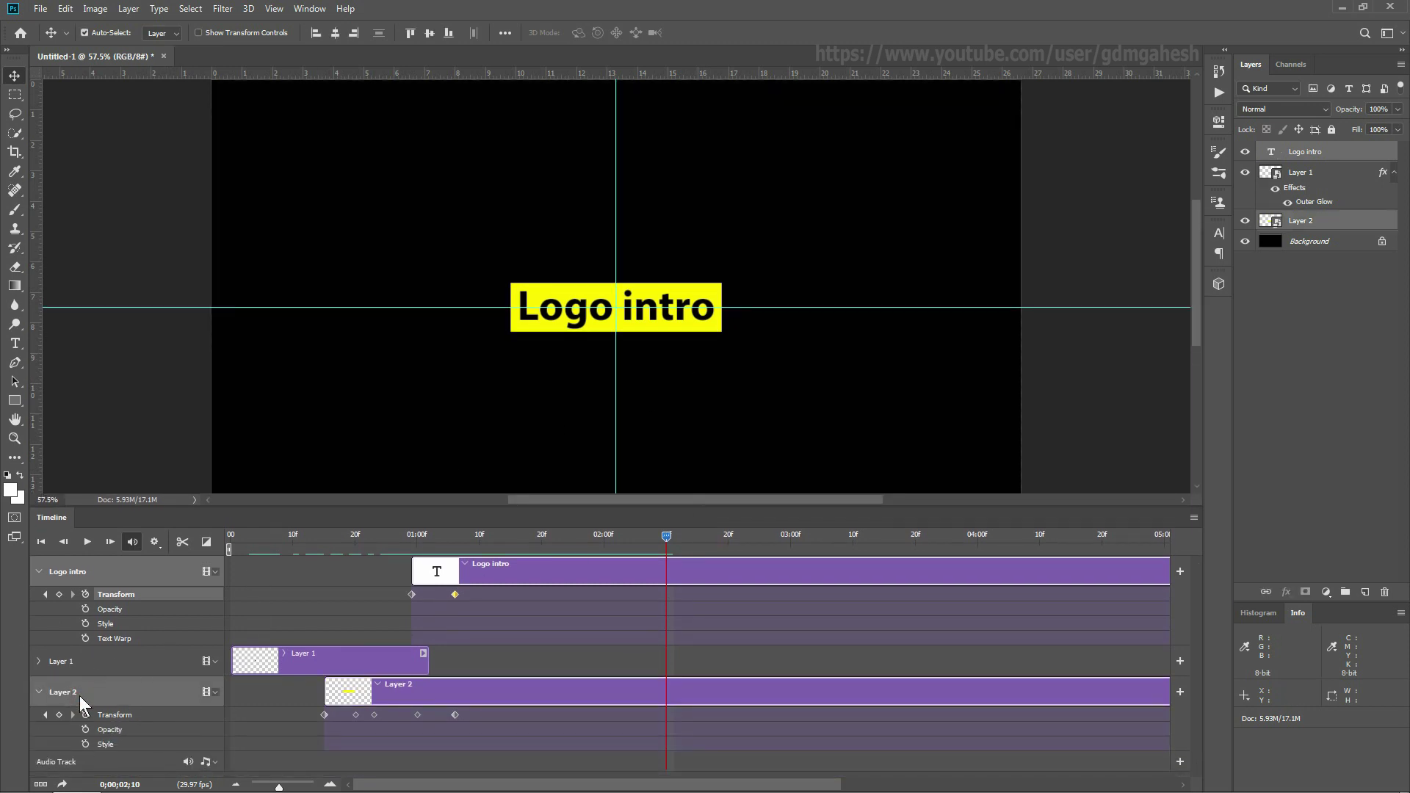
click(59, 594)
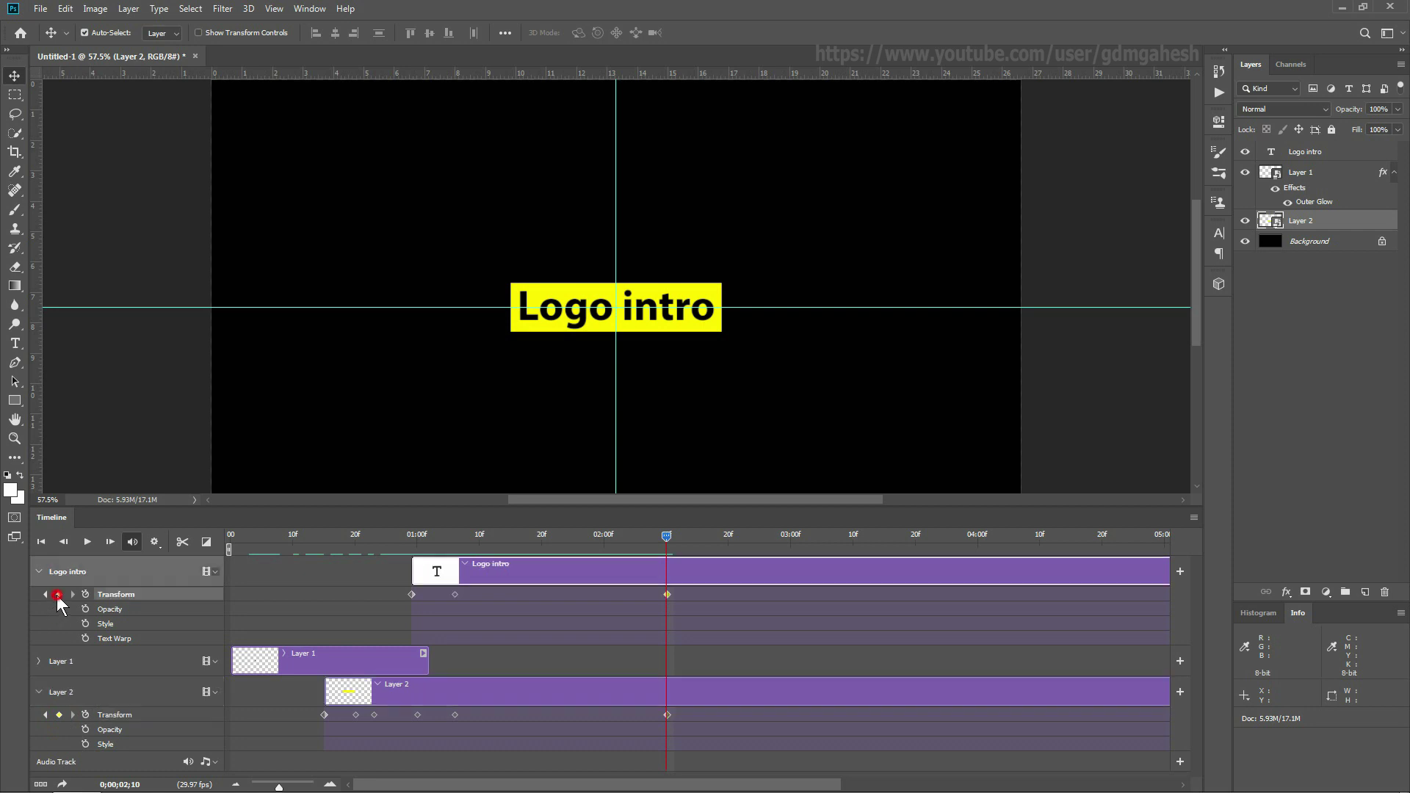
ctrl+click(113, 694)
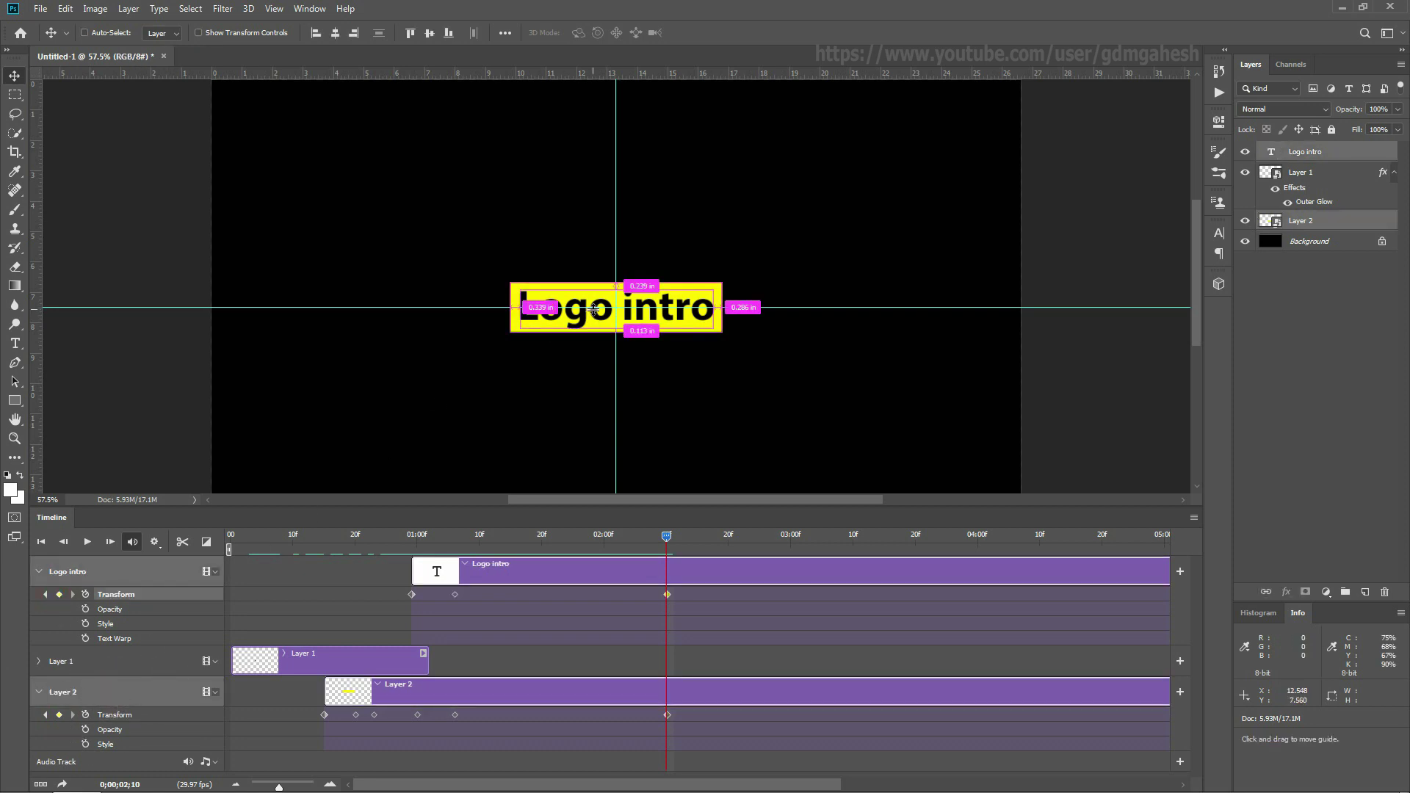
key(ctrl+t)
drag(722, 284, 743, 273)
click(704, 32)
Narrow the yellow bar to about 64% width as a Layer 2 keyframe at 2;20
click(442, 540)
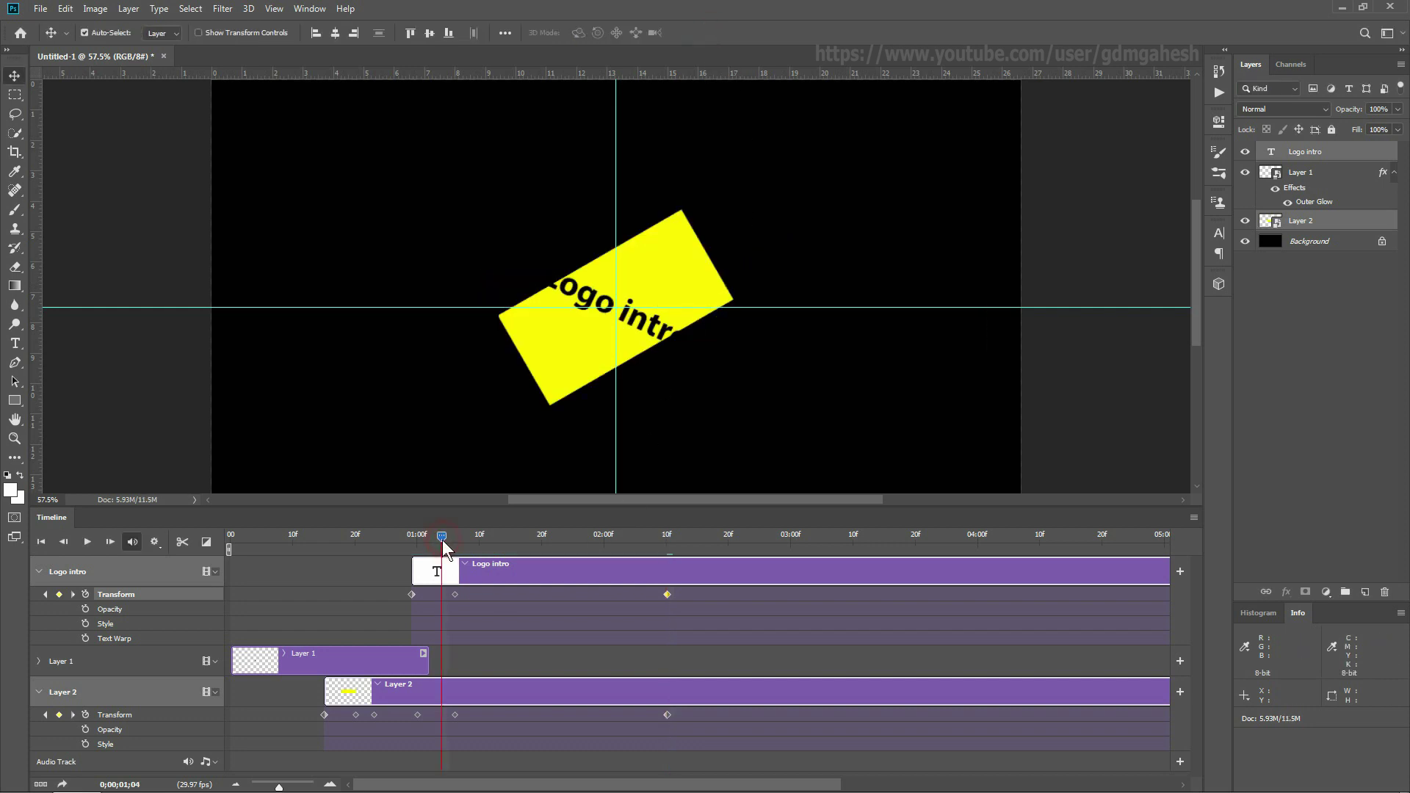
drag(442, 540, 726, 572)
click(739, 690)
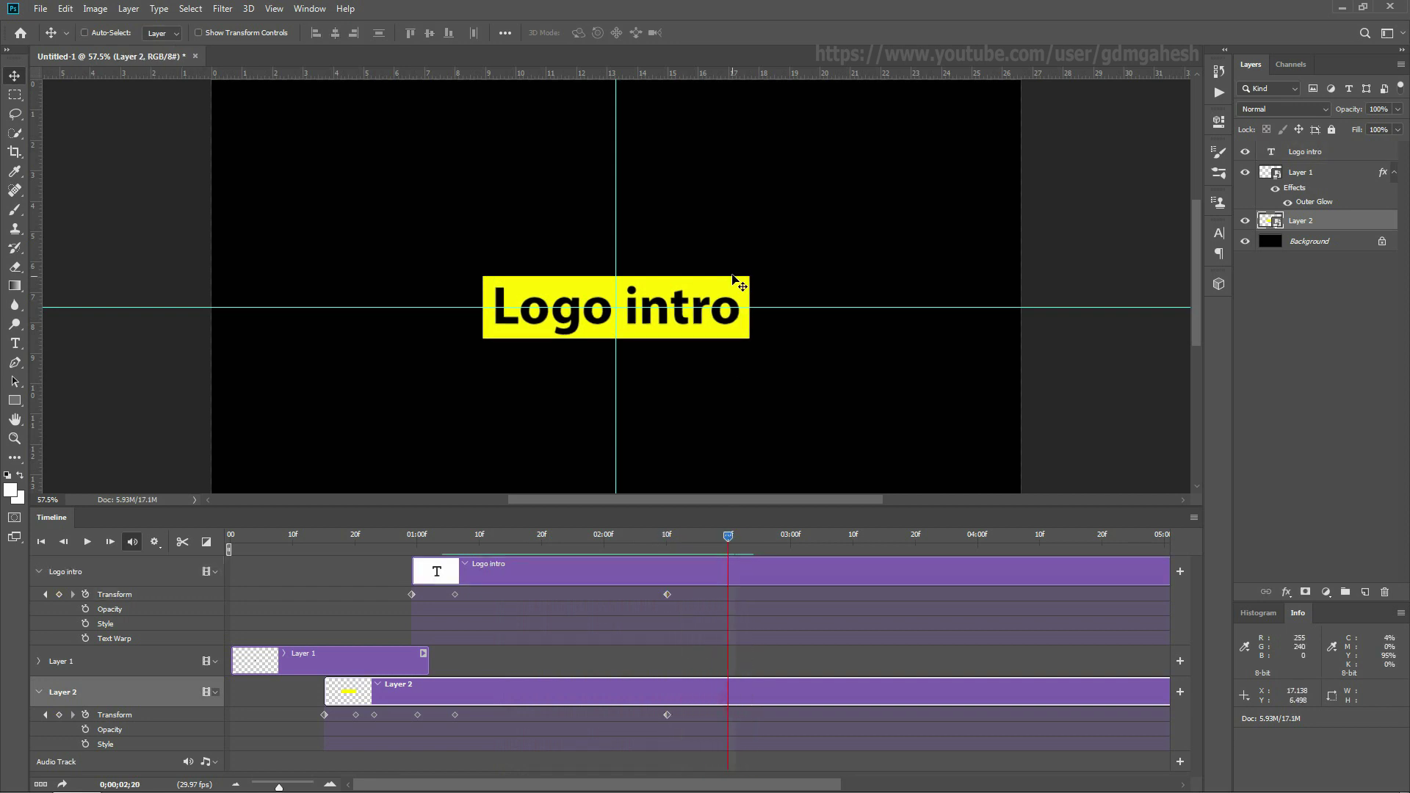
key(ctrl+t)
drag(755, 307, 616, 307)
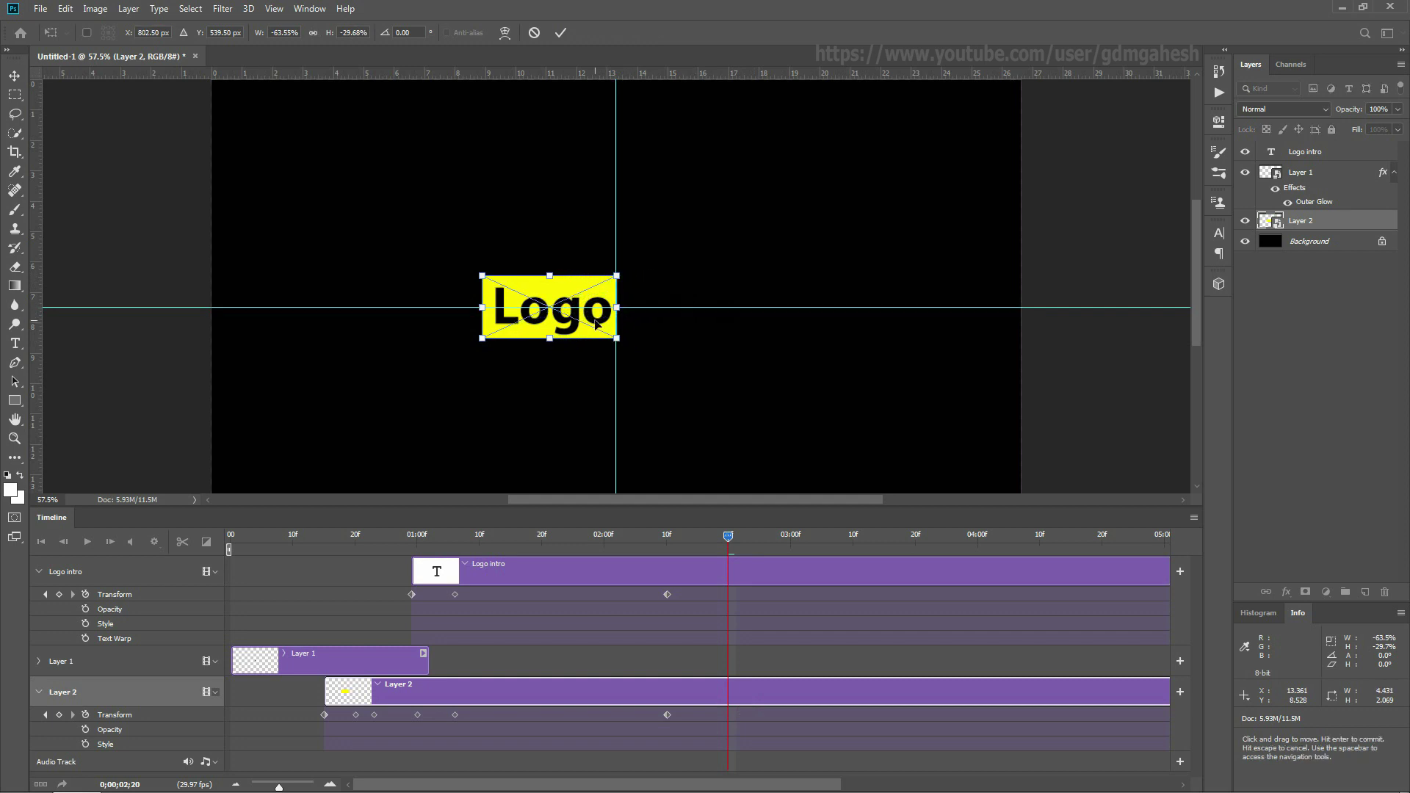
click(562, 32)
Preview frames 2;12–2;19, then select Logo intro and open its layer effects list
drag(689, 548, 749, 536)
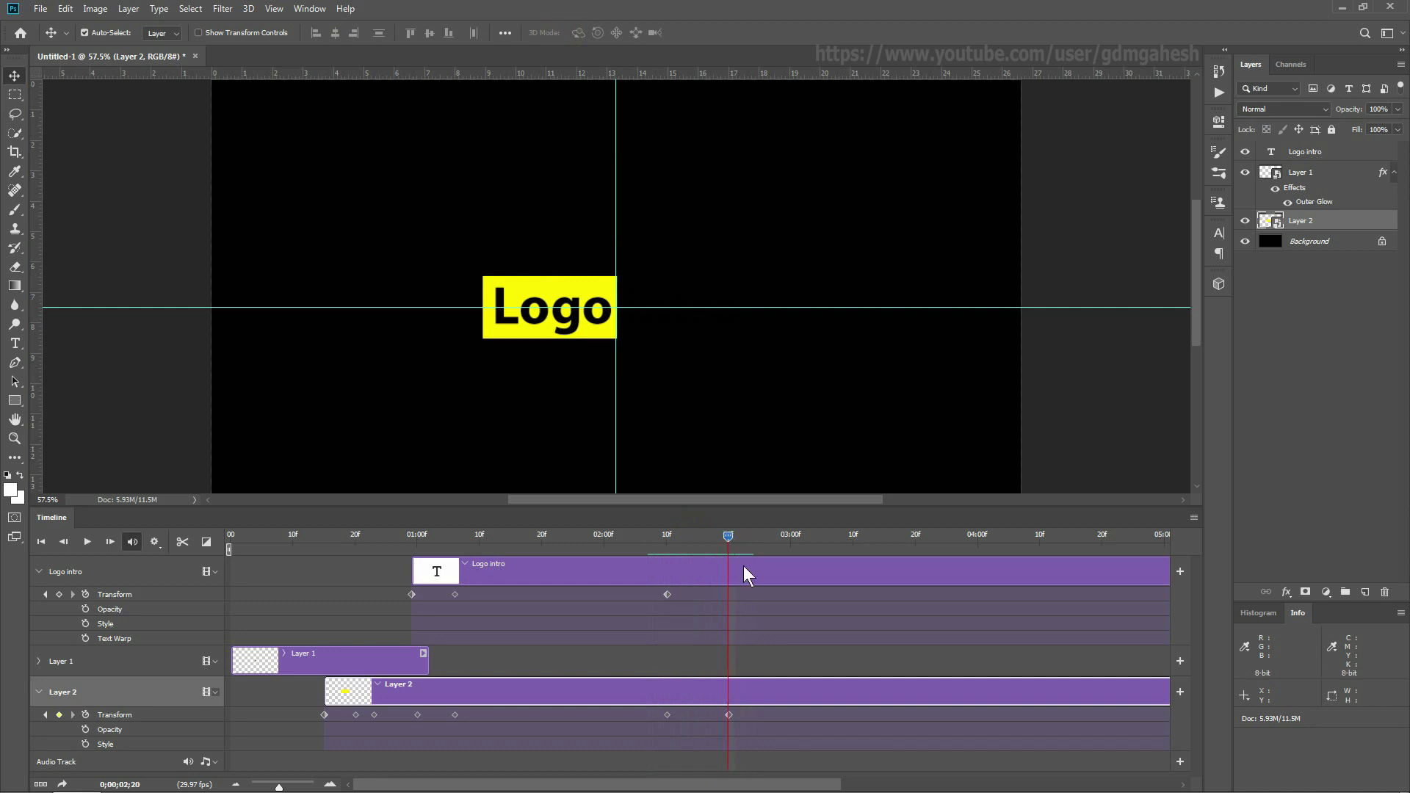
click(746, 571)
click(1286, 594)
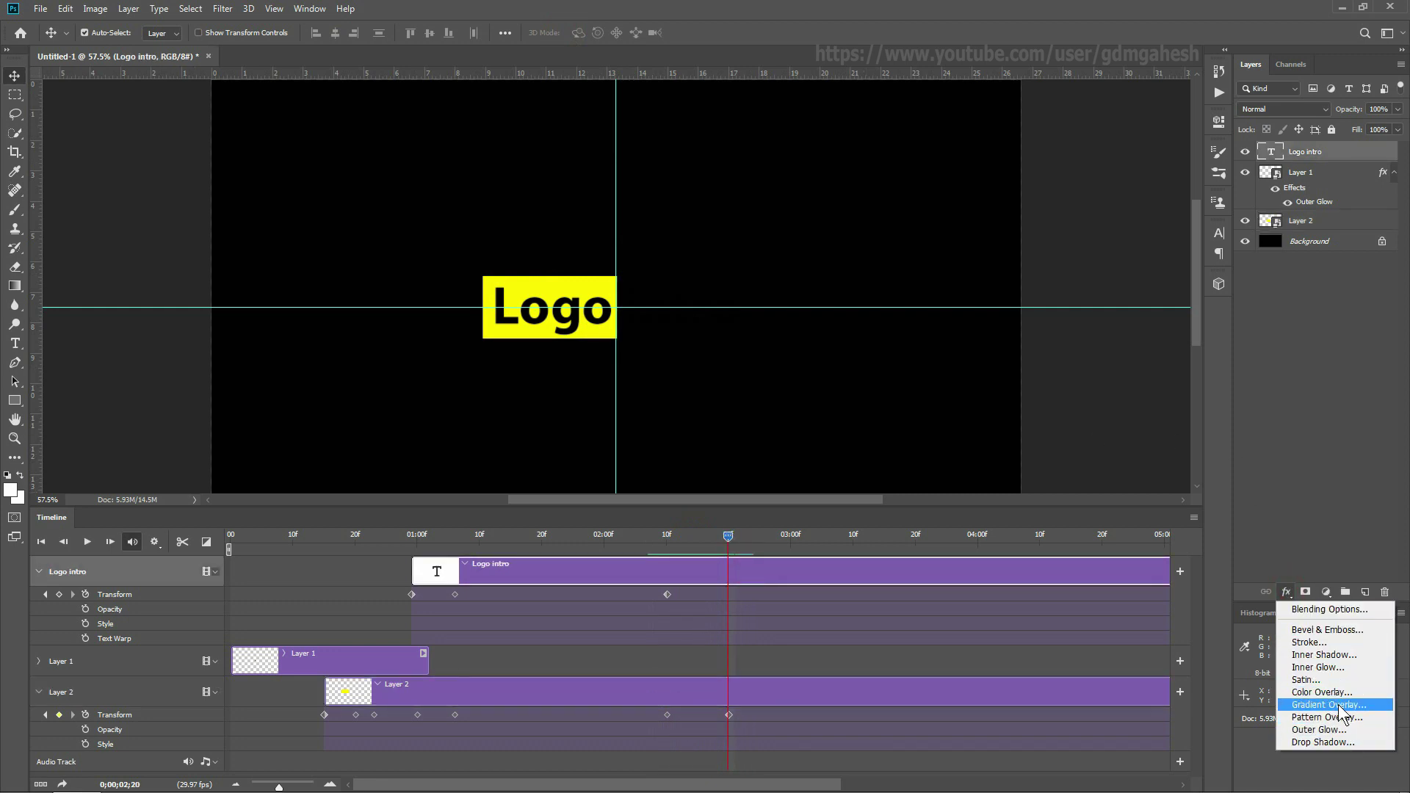
Add a white (ffffff) 3 px Stroke positioned Outside to the Logo intro text
click(1309, 643)
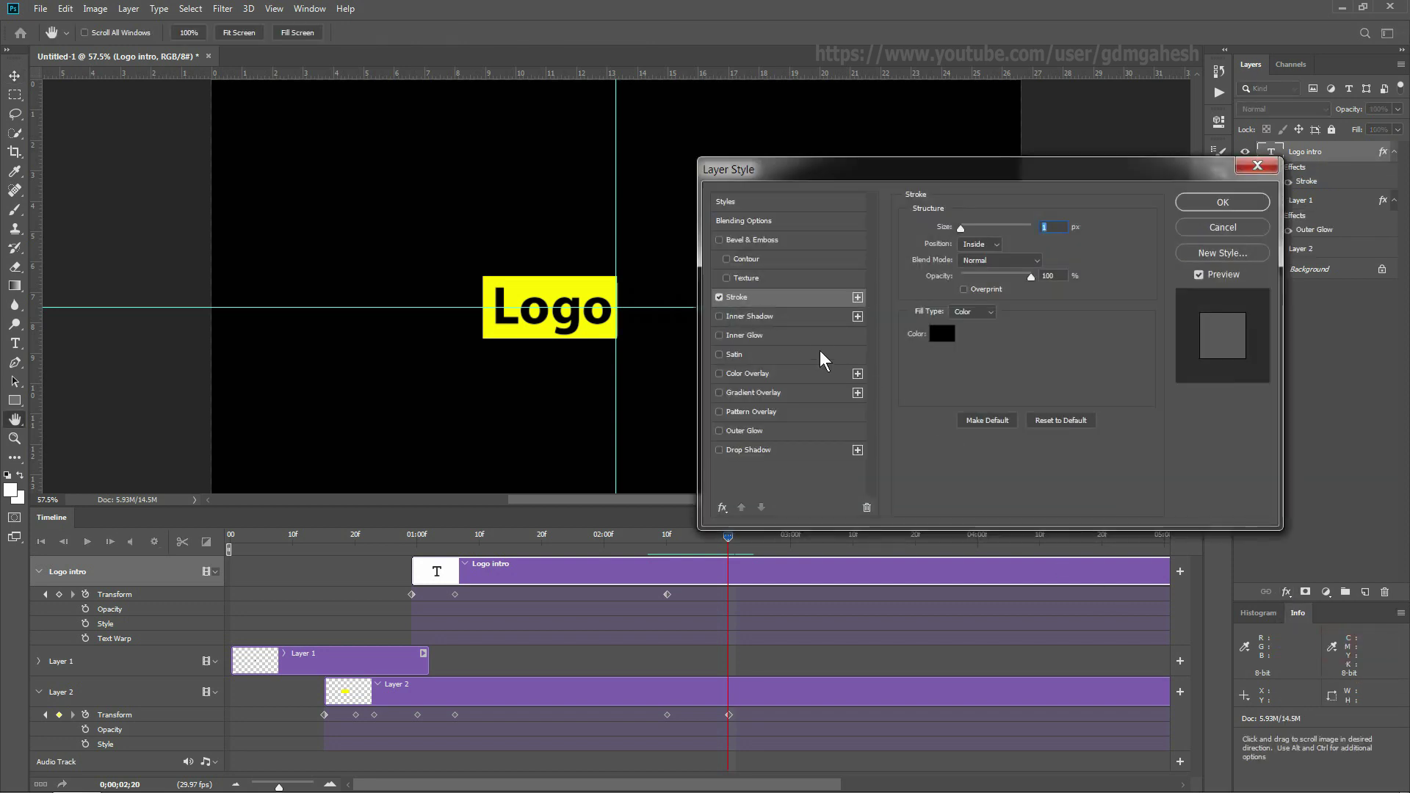
click(945, 331)
text(ffffff)
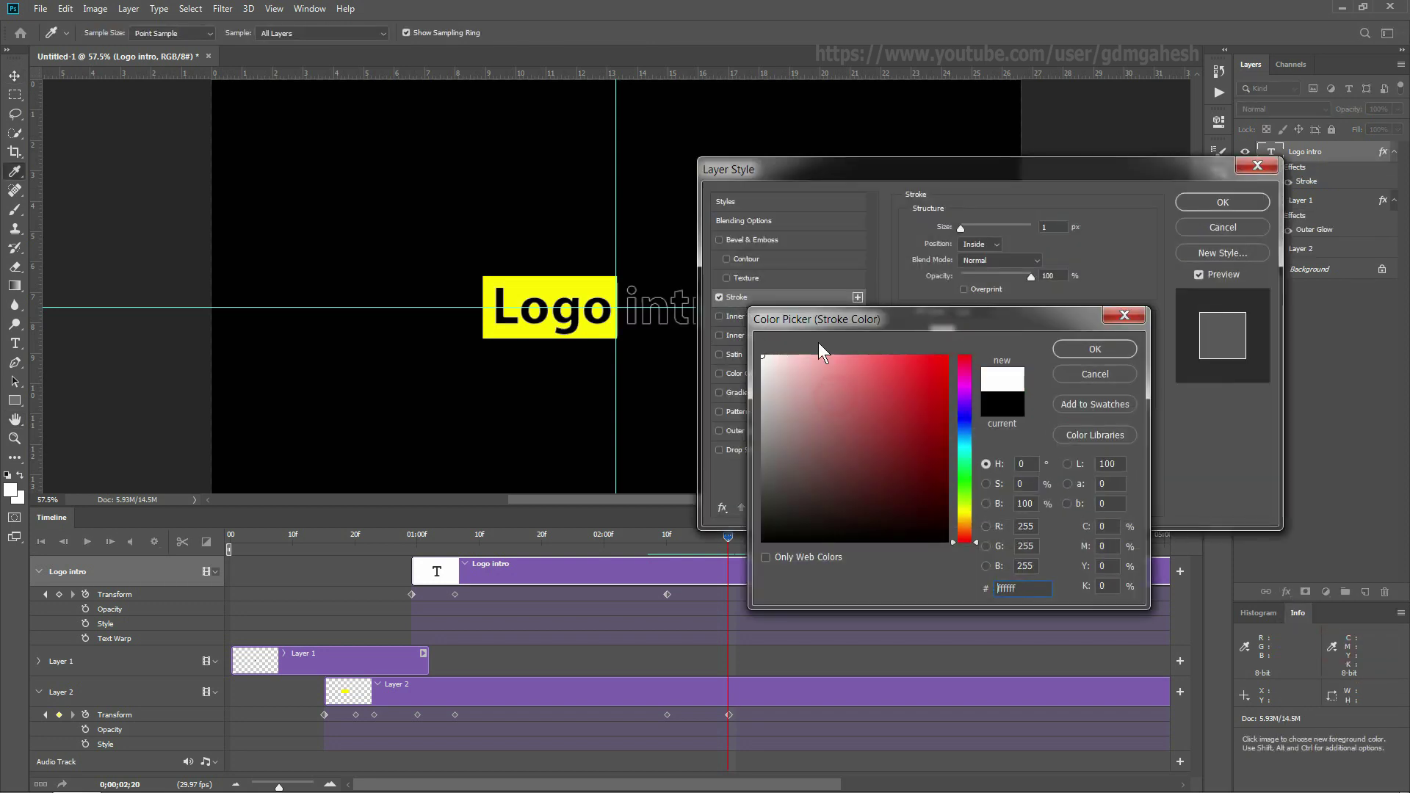
click(1092, 350)
drag(1028, 172, 1090, 149)
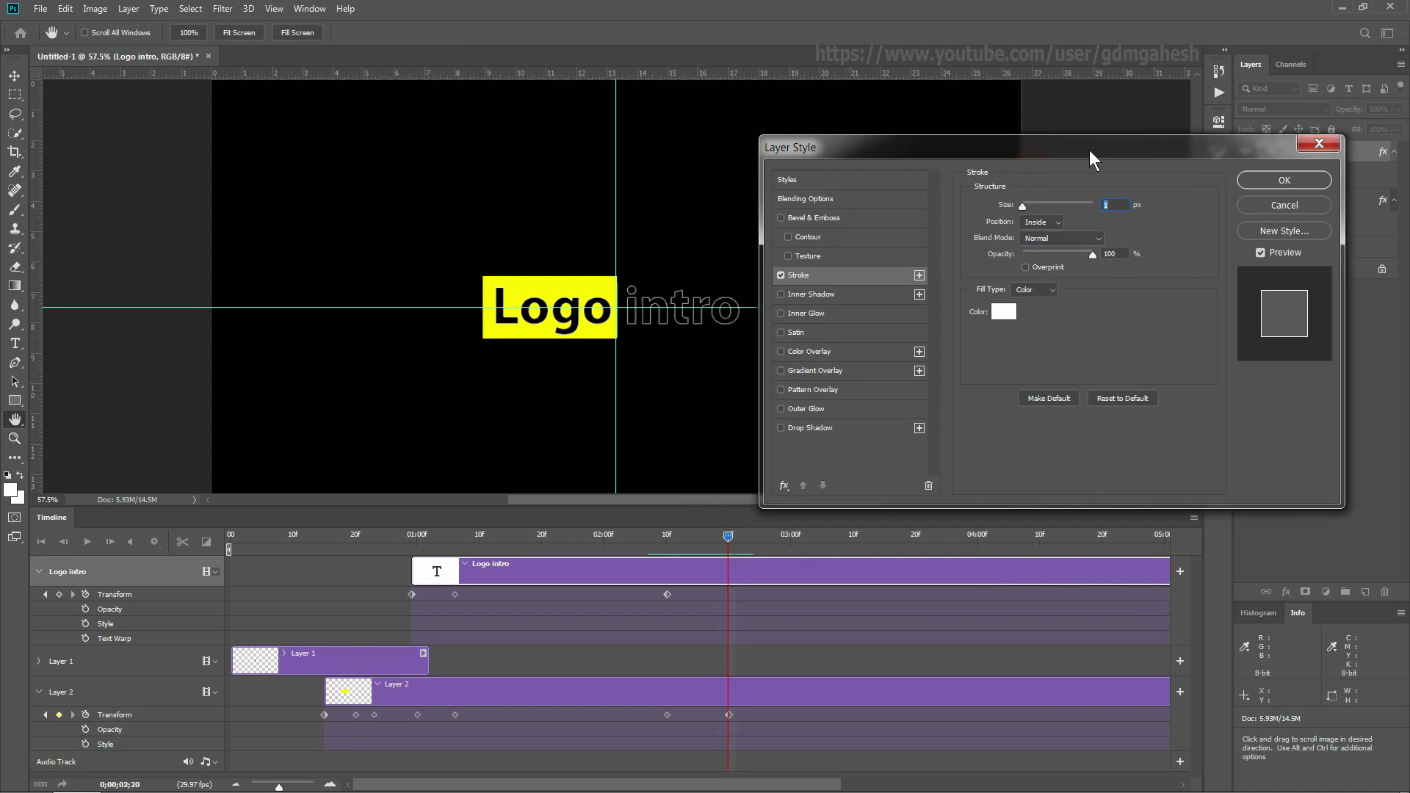
text(3)
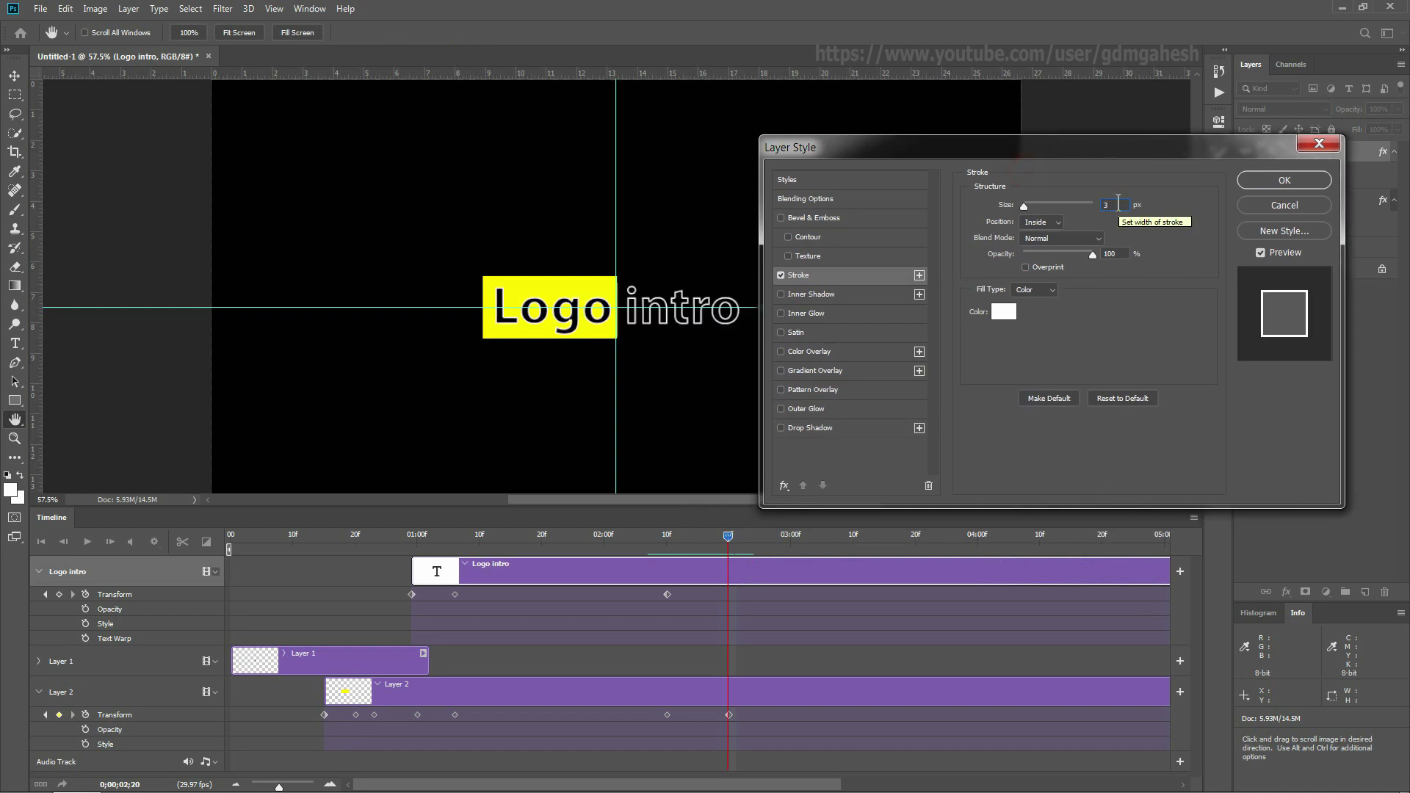
click(1047, 236)
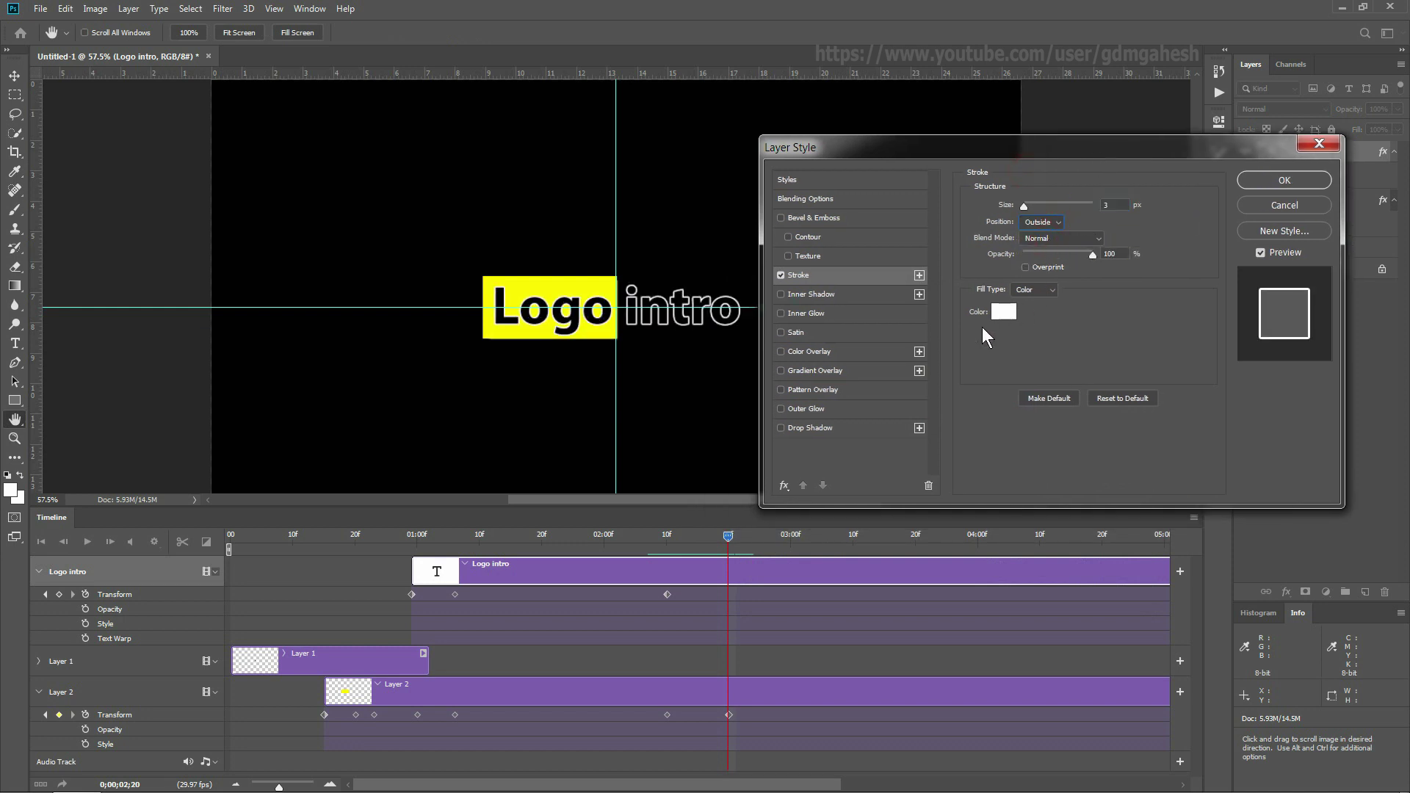
Enable a Drop Shadow with a wider Spread and apply both effects
click(812, 428)
scroll(683, 375, up, 5)
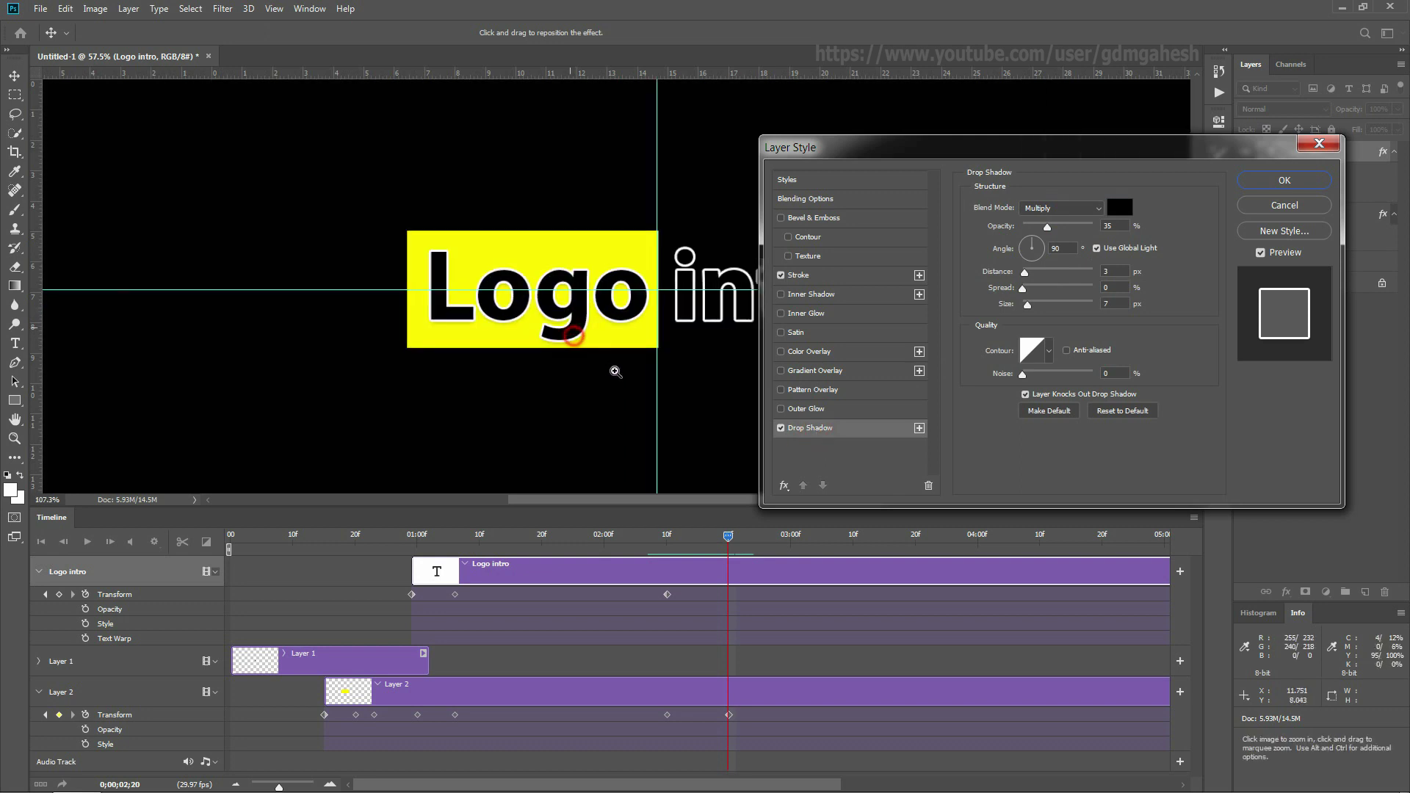
scroll(619, 377, down, 3)
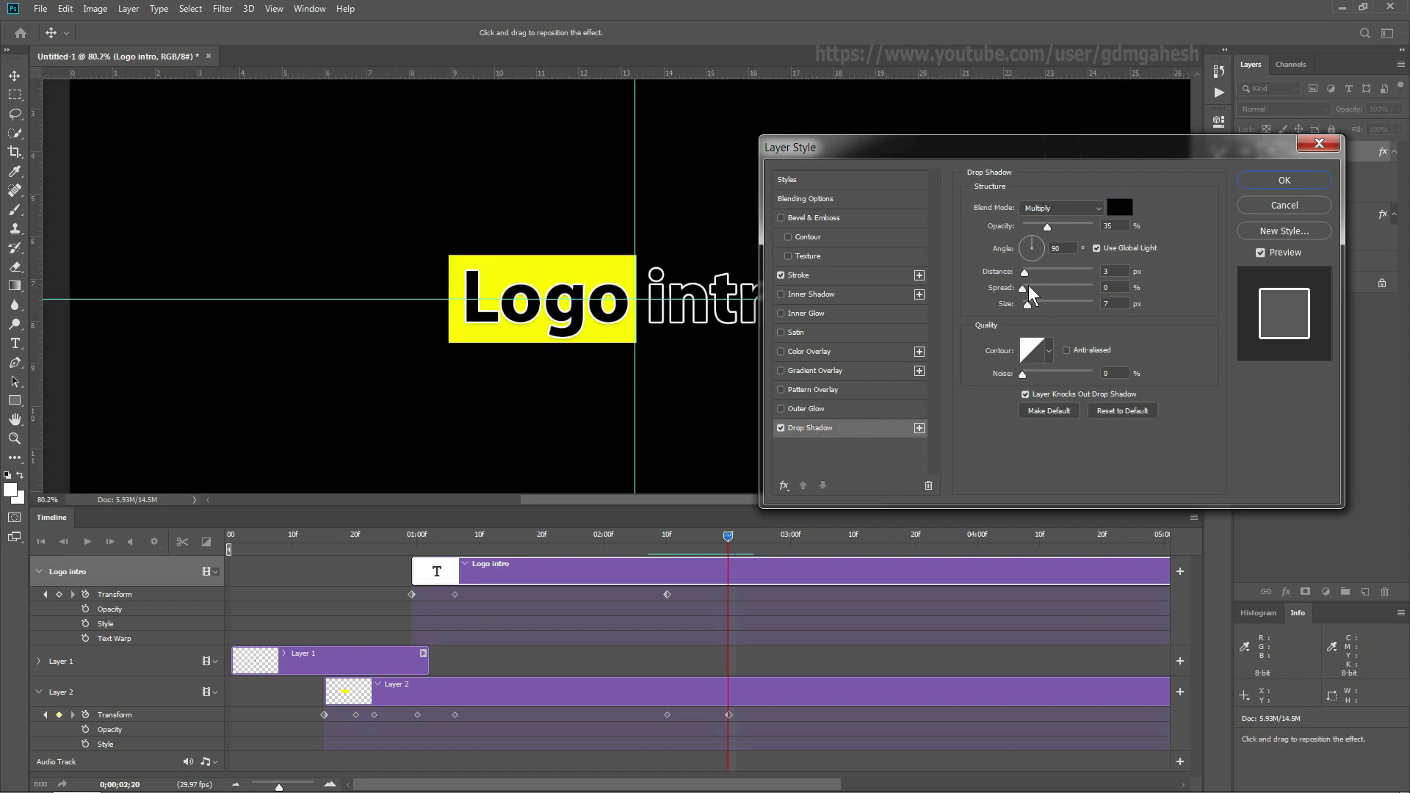
mouse_move(1046, 293)
mouse_down()
mouse_move(1069, 295)
mouse_move(1054, 299)
mouse_up()
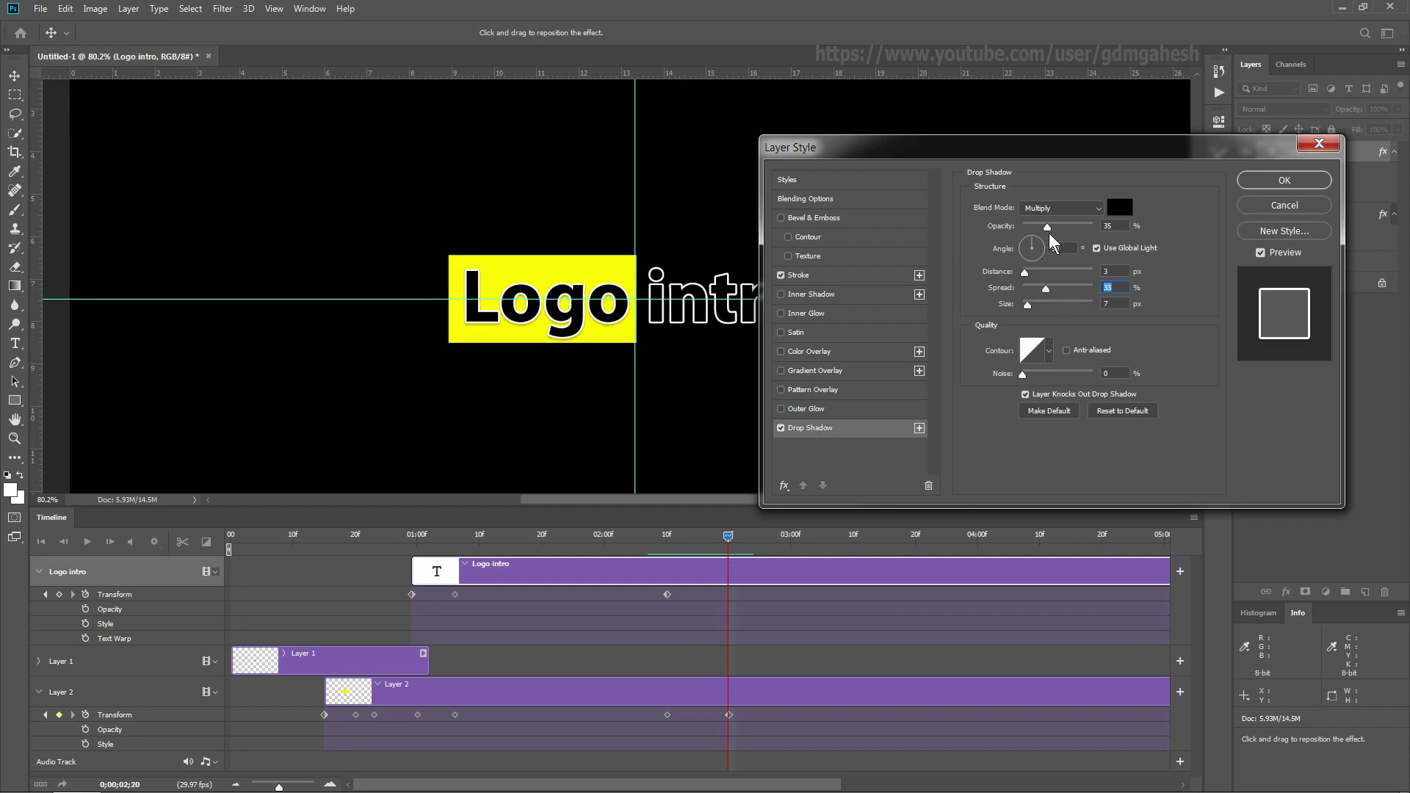
click(1268, 183)
scroll(718, 346, down, 2)
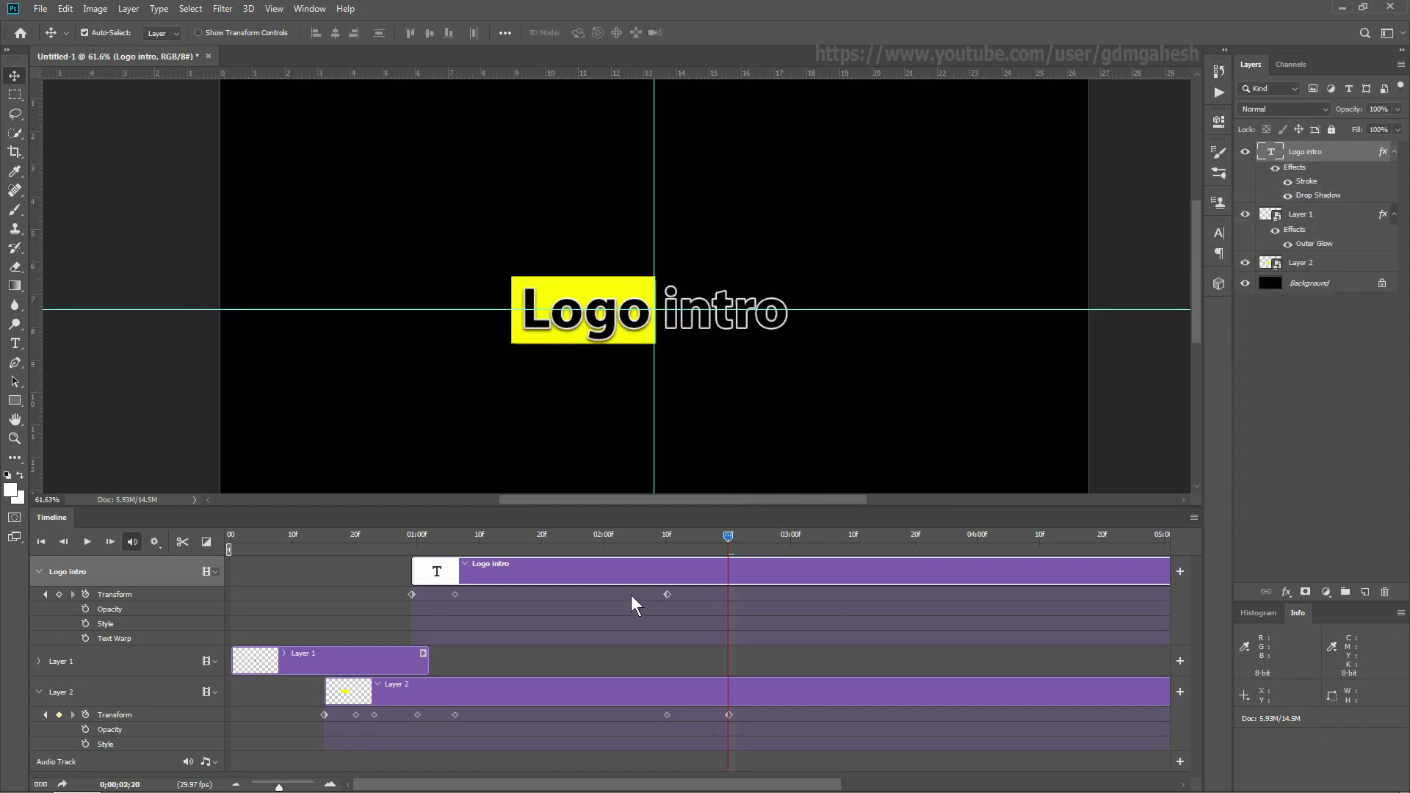
Scrub and play the animation from 1;08 to 2;22, then add an empty Layer 3
drag(651, 538, 789, 544)
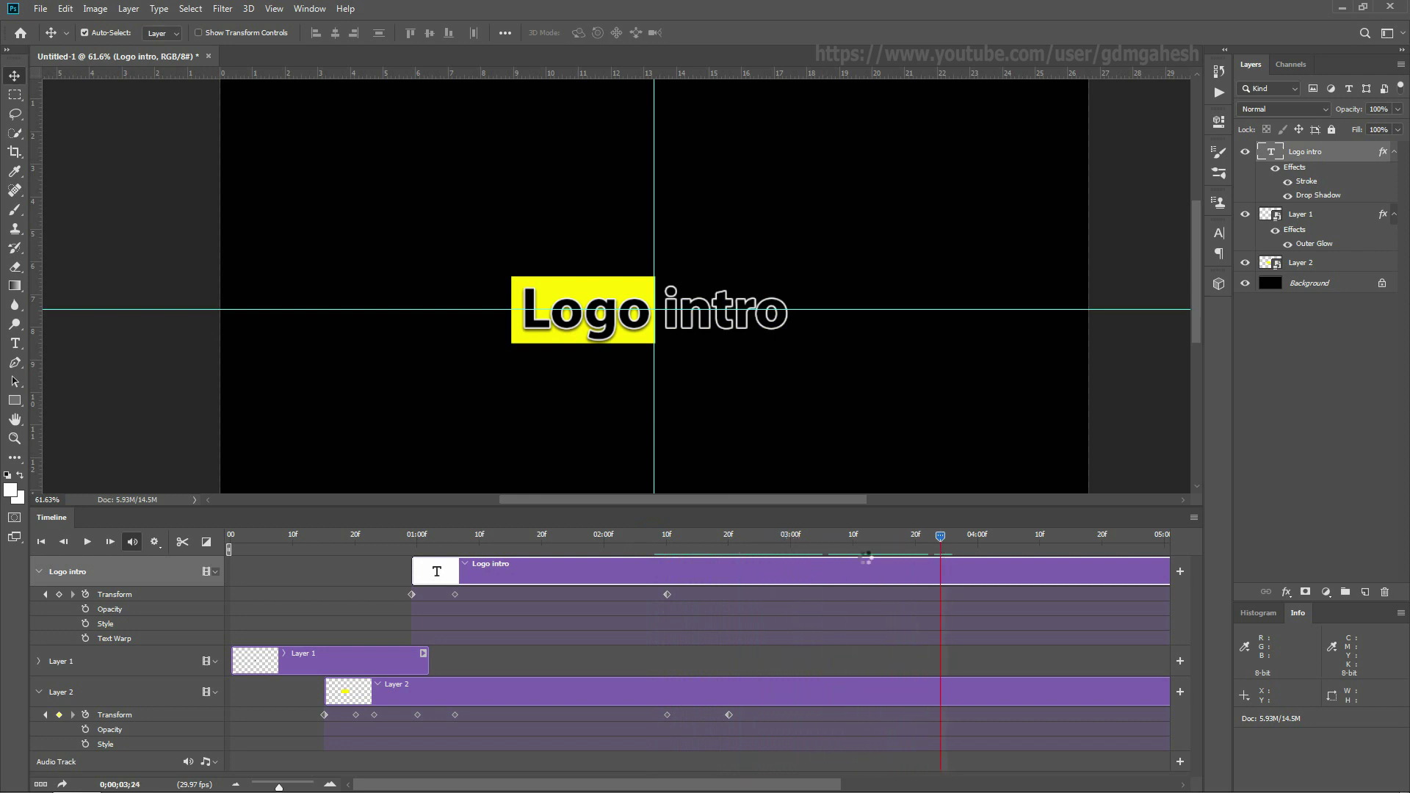
drag(867, 558, 490, 564)
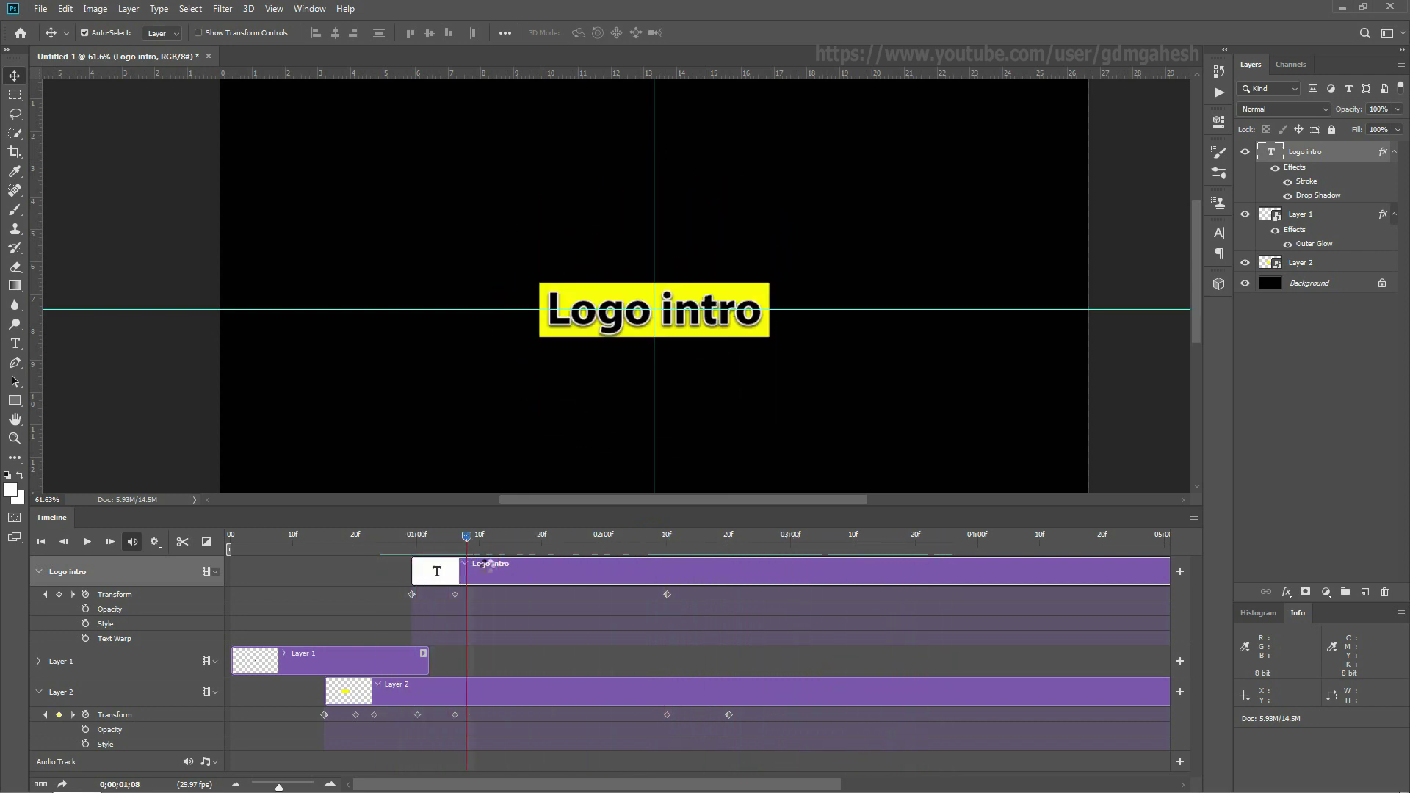
key(space)
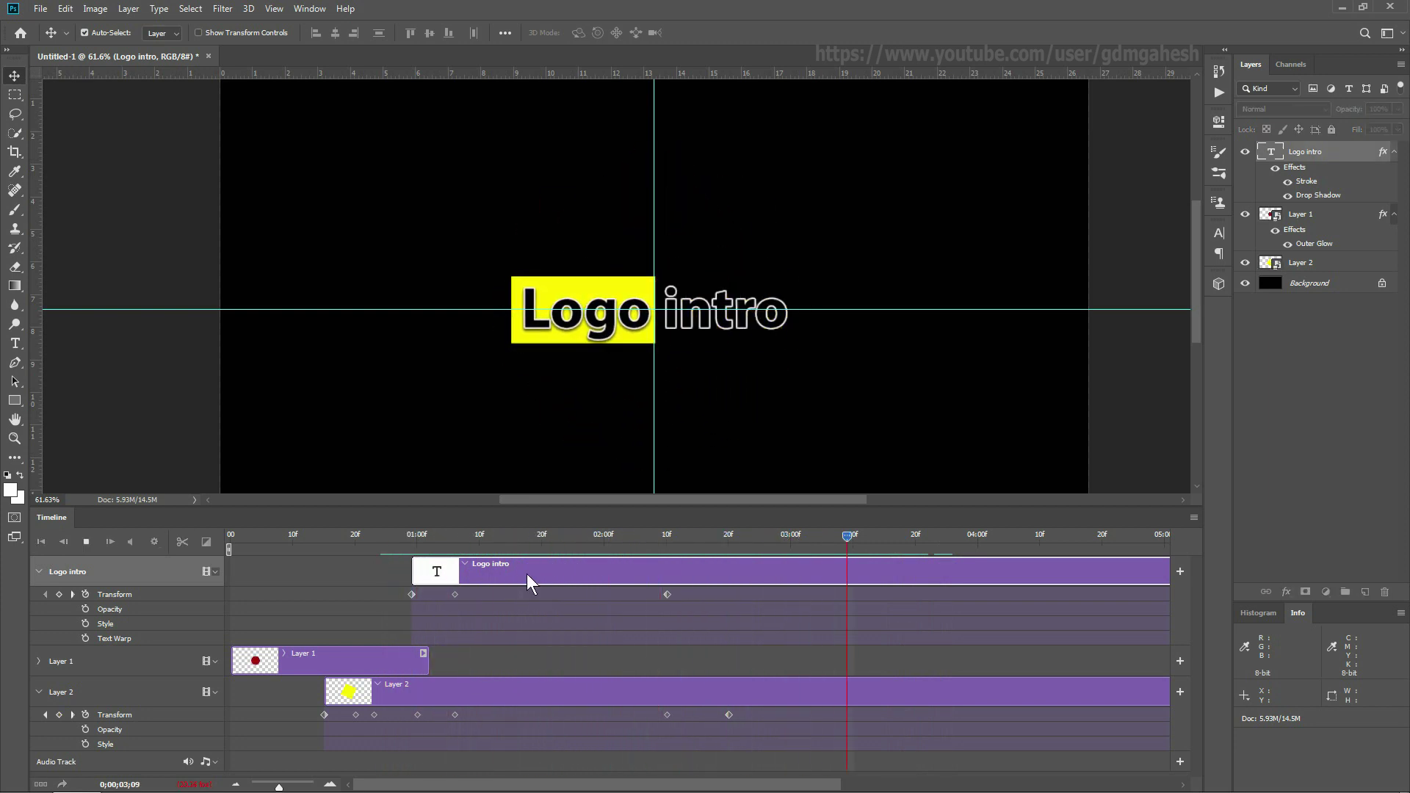
key(space)
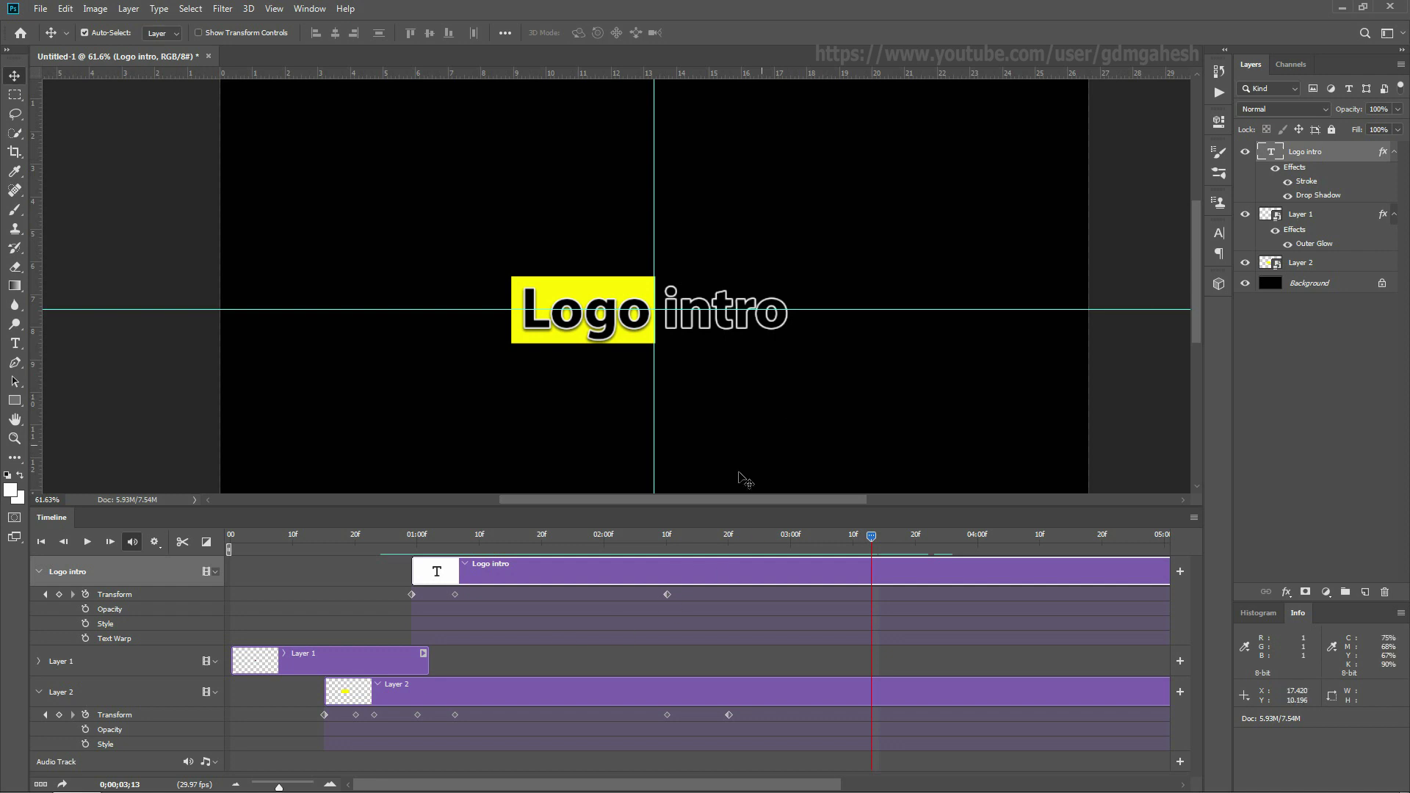
mouse_move(649, 545)
mouse_down()
mouse_move(691, 540)
mouse_move(469, 570)
mouse_move(666, 537)
mouse_up()
click(1368, 595)
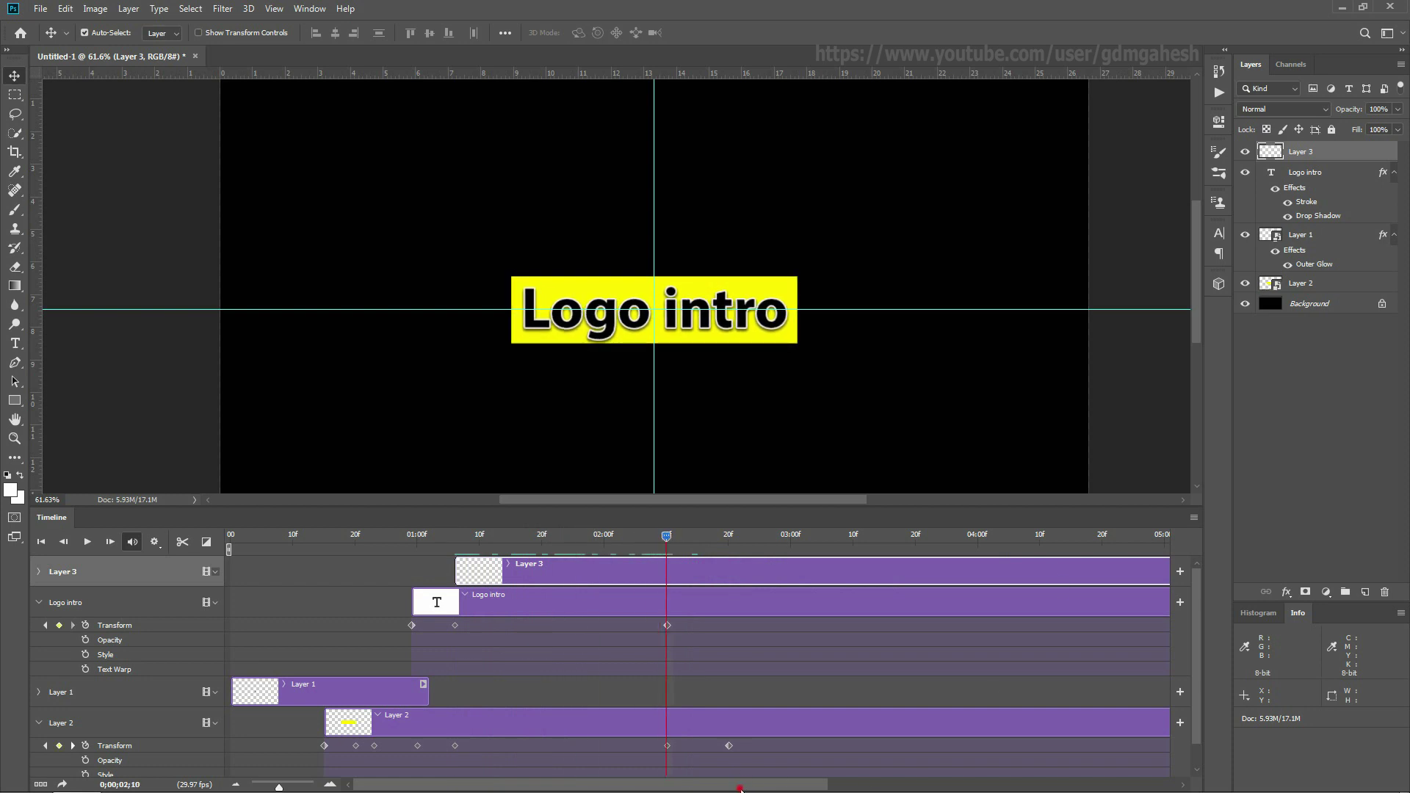
Trim Layer 3's timeline clip so it ends at 2;10
drag(740, 787, 863, 787)
drag(1082, 571, 409, 571)
drag(565, 785, 402, 779)
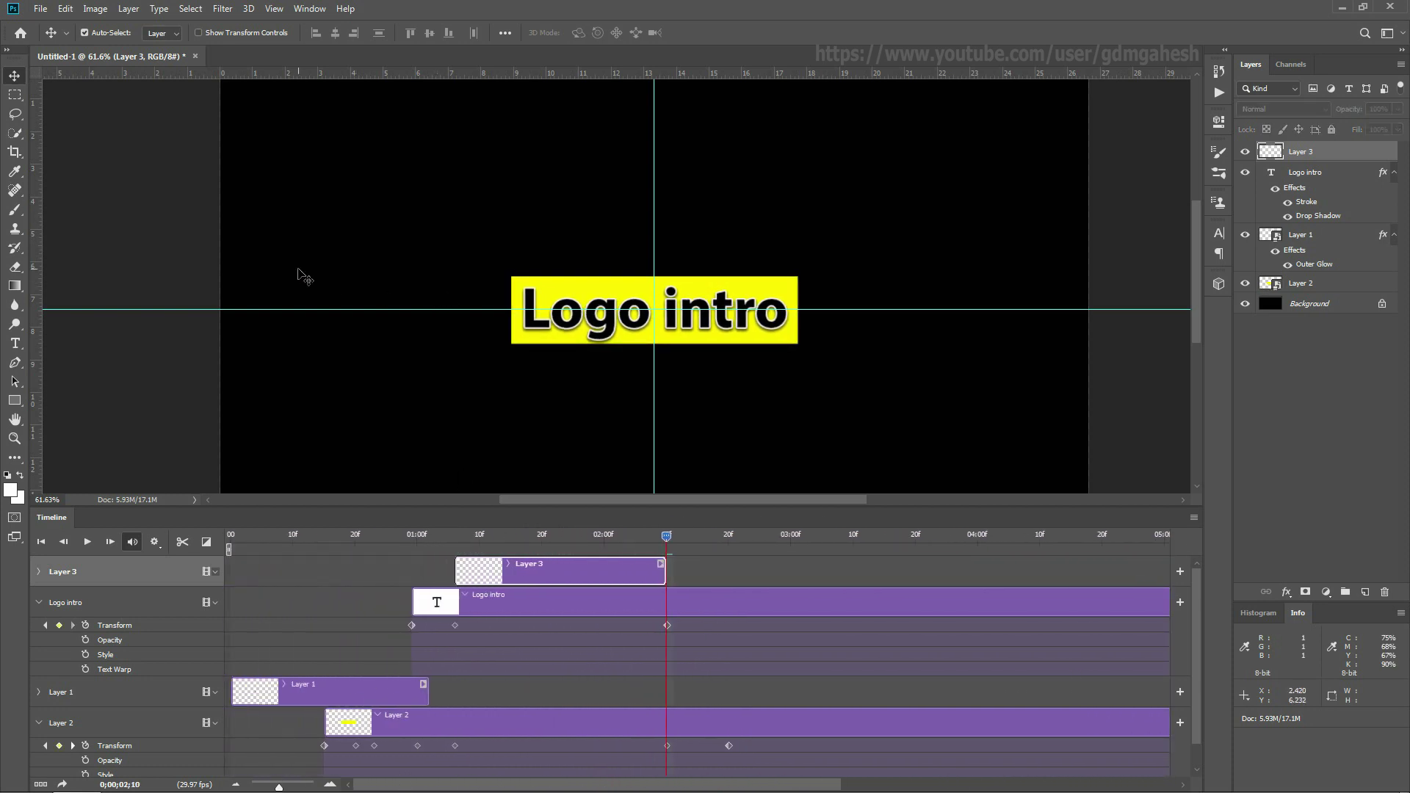
At 1;23, paint a white glow left of centre with a soft 30 brush at 400 px
click(21, 211)
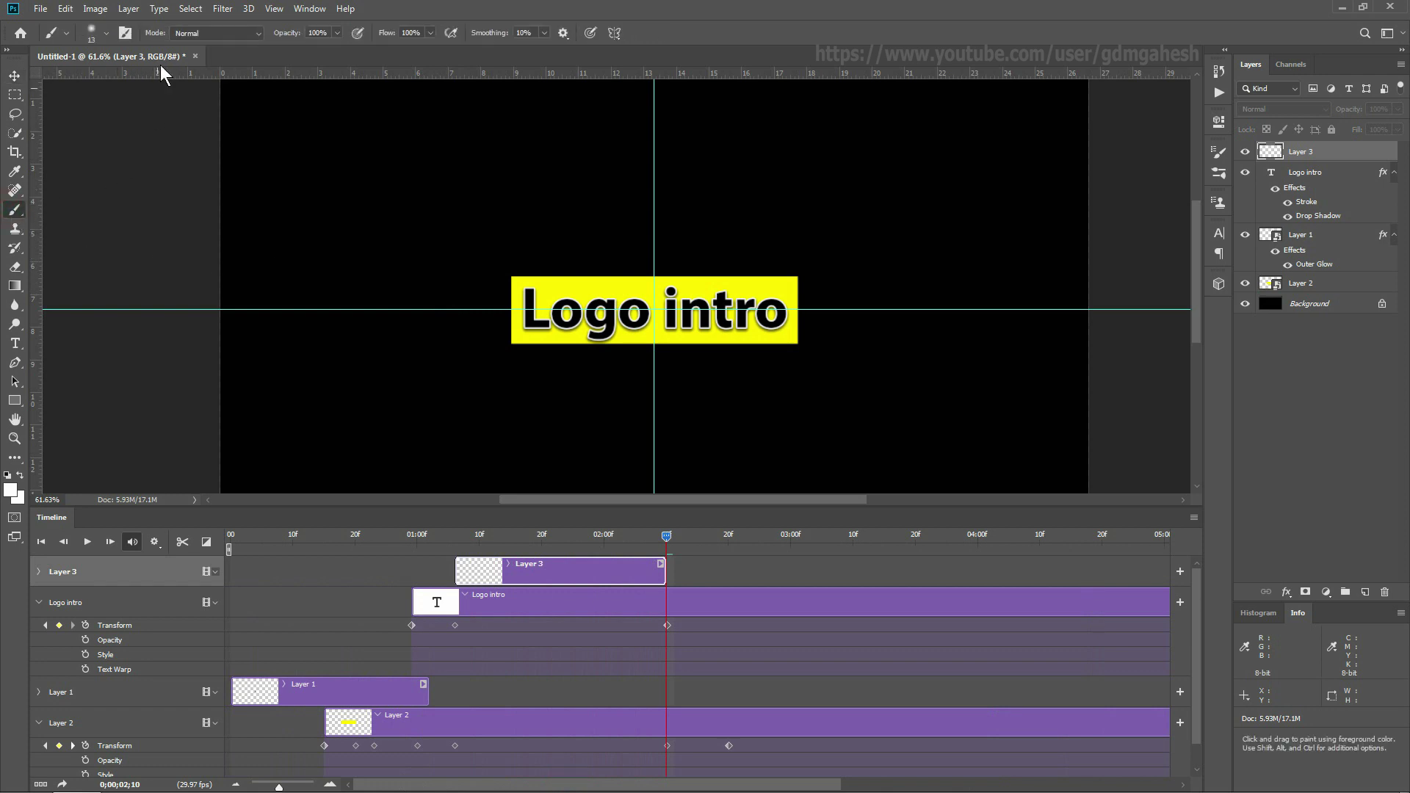
click(126, 33)
click(1048, 176)
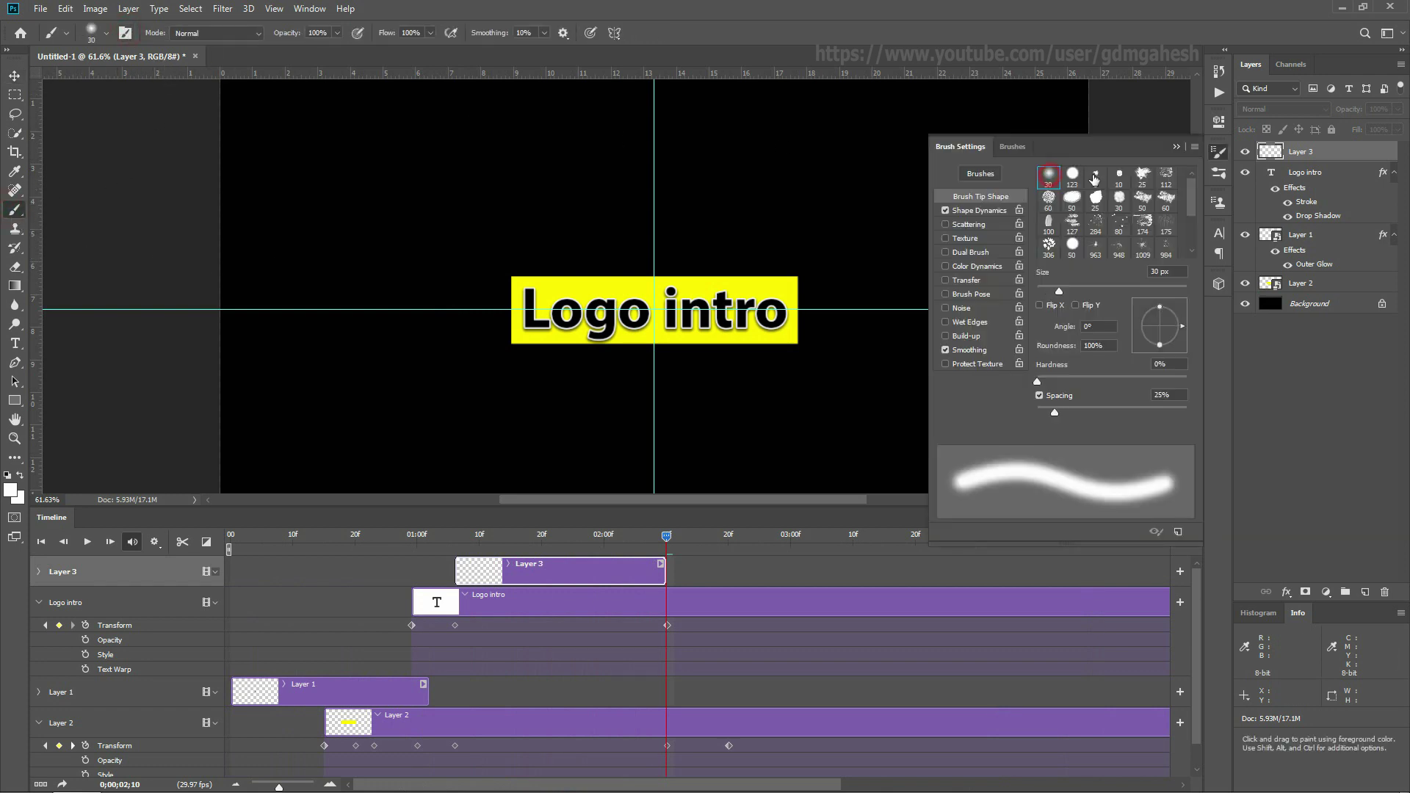
click(1176, 146)
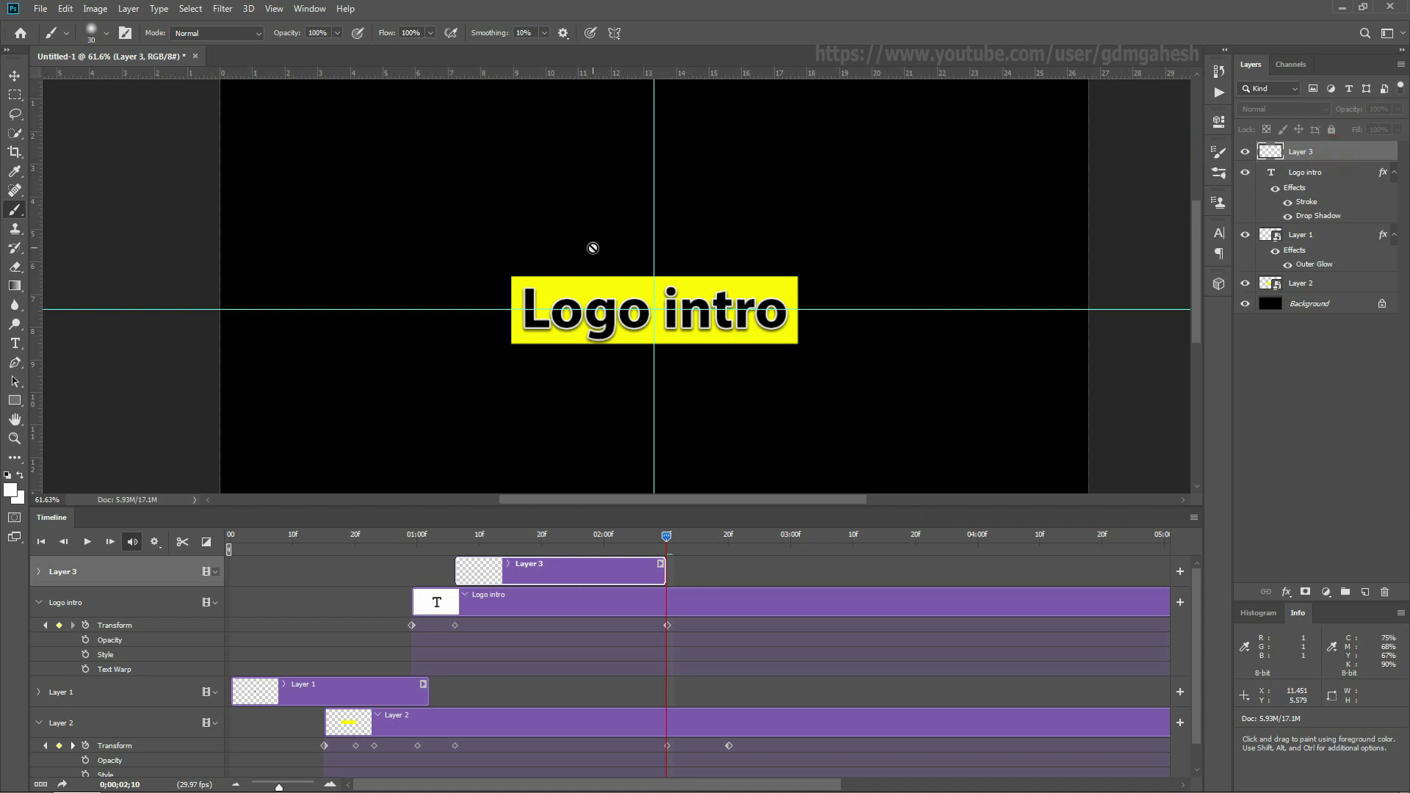
click(561, 537)
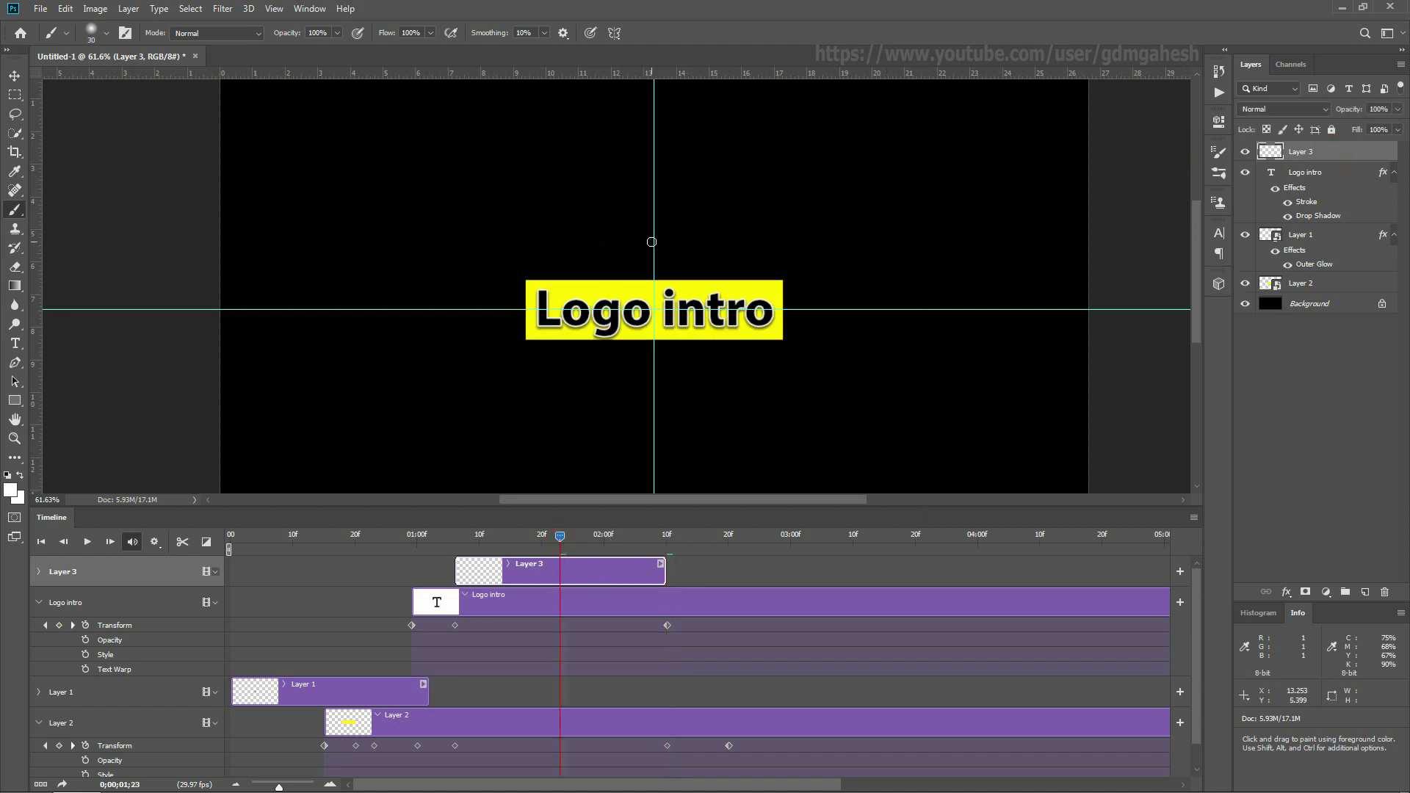
key(bracketright)
key(bracketright)
key(bracketright)
key(bracketright)
key(bracketright)
key(bracketright)
key(bracketright)
key(bracketright)
key(bracketright)
key(bracketright)
key(bracketright)
key(bracketright)
click(449, 307)
Squash the glow vertically into a thin horizontal light streak and commit it
key(ctrl+t)
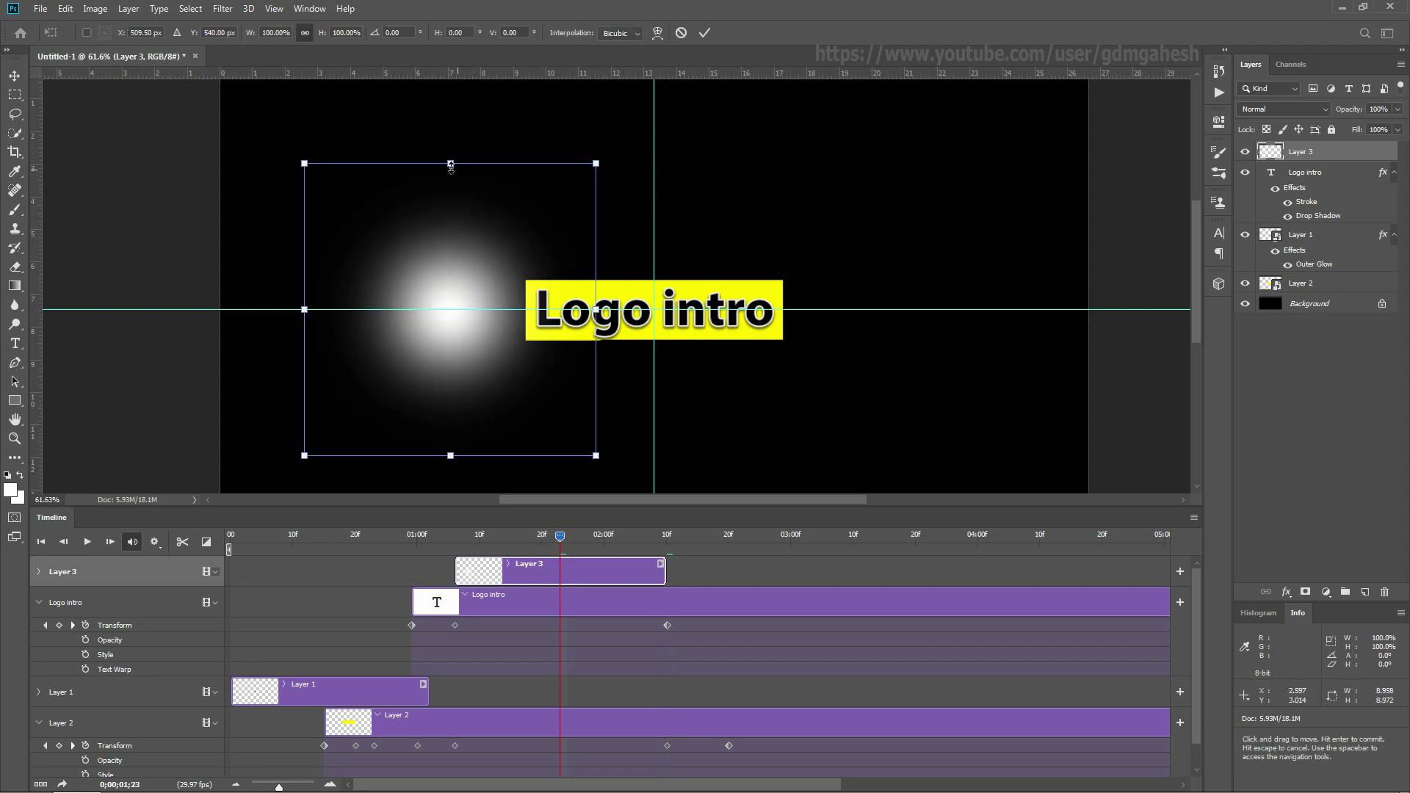
drag(450, 164, 451, 303)
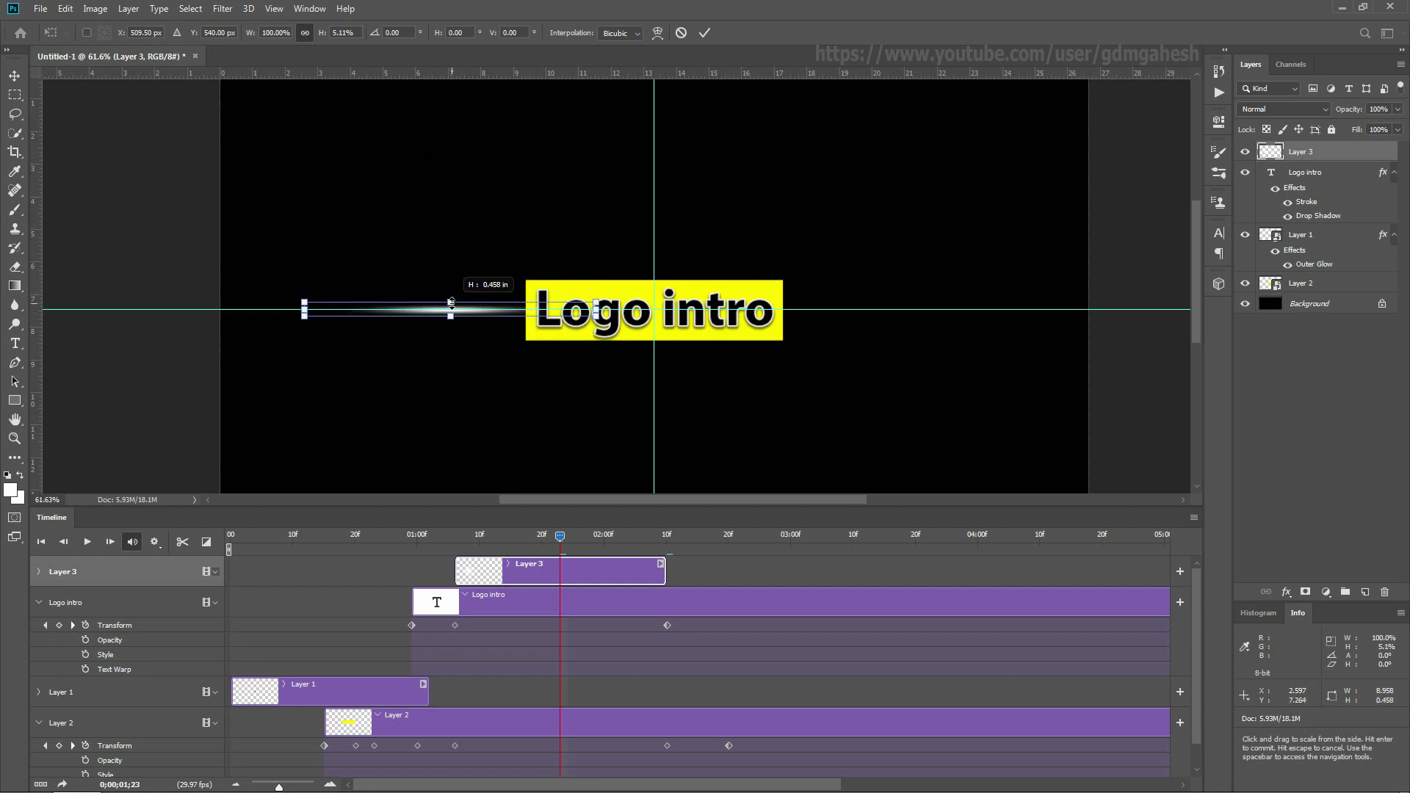
click(704, 33)
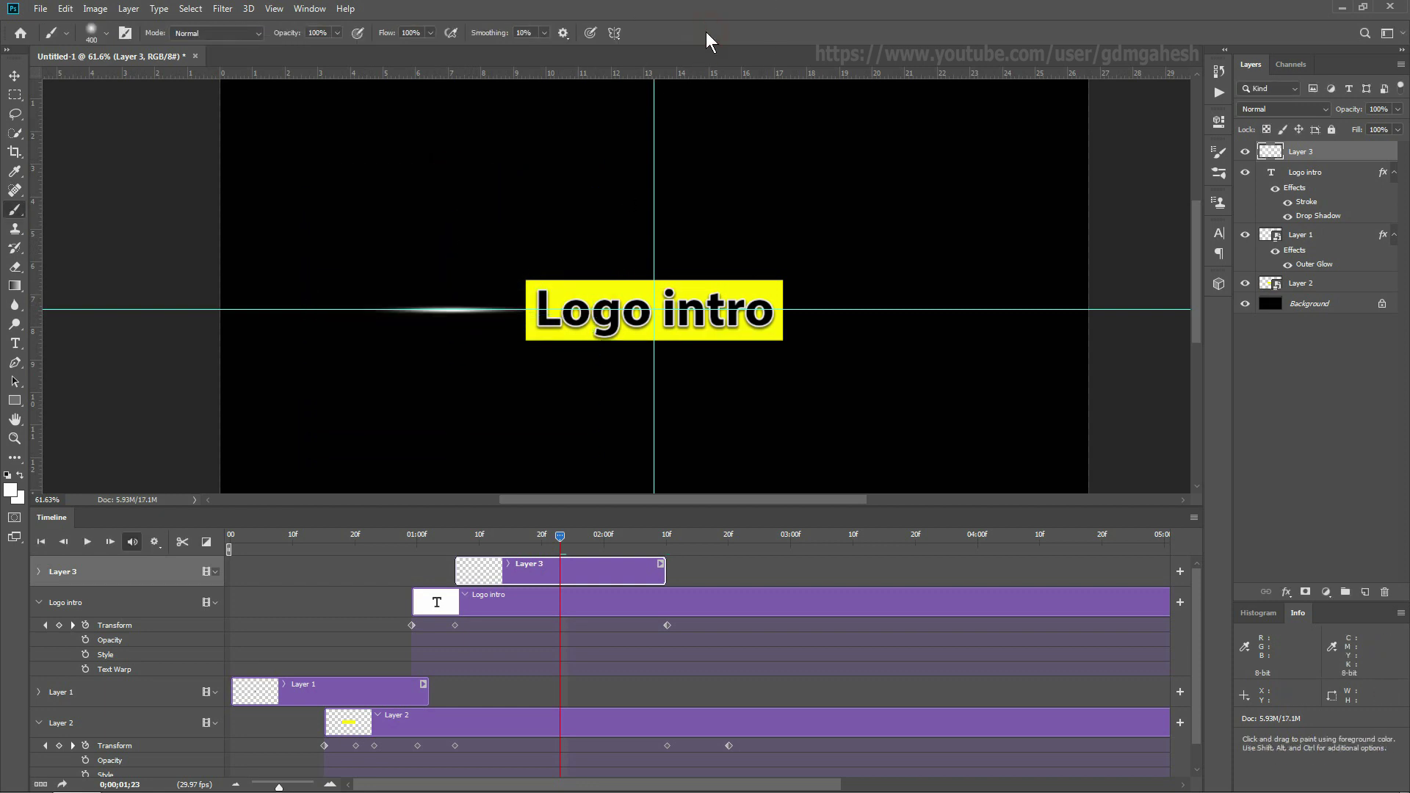
click(14, 76)
click(461, 539)
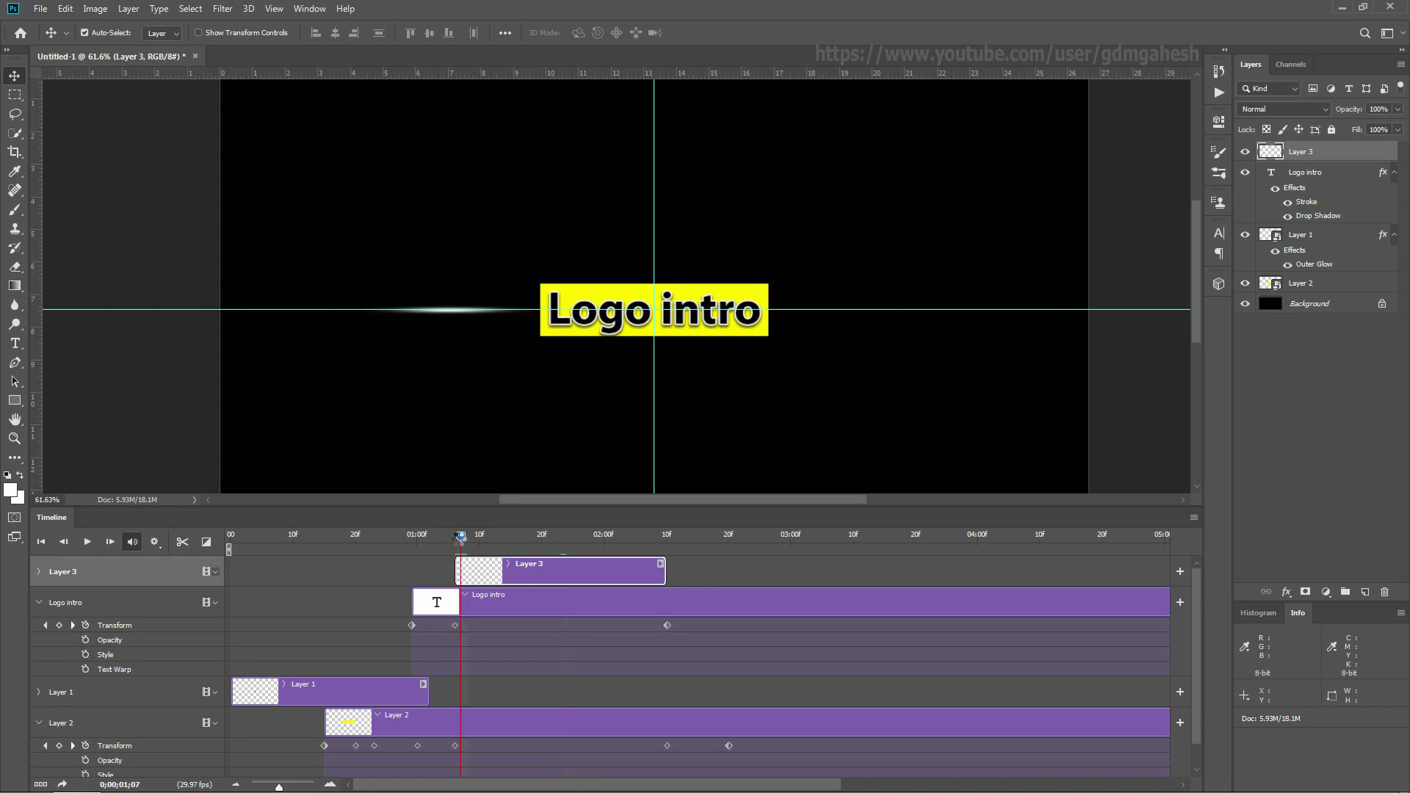
Shrink the light streak to about half size and place it under the left of the logo
drag(456, 312, 573, 318)
scroll(588, 356, up, 5)
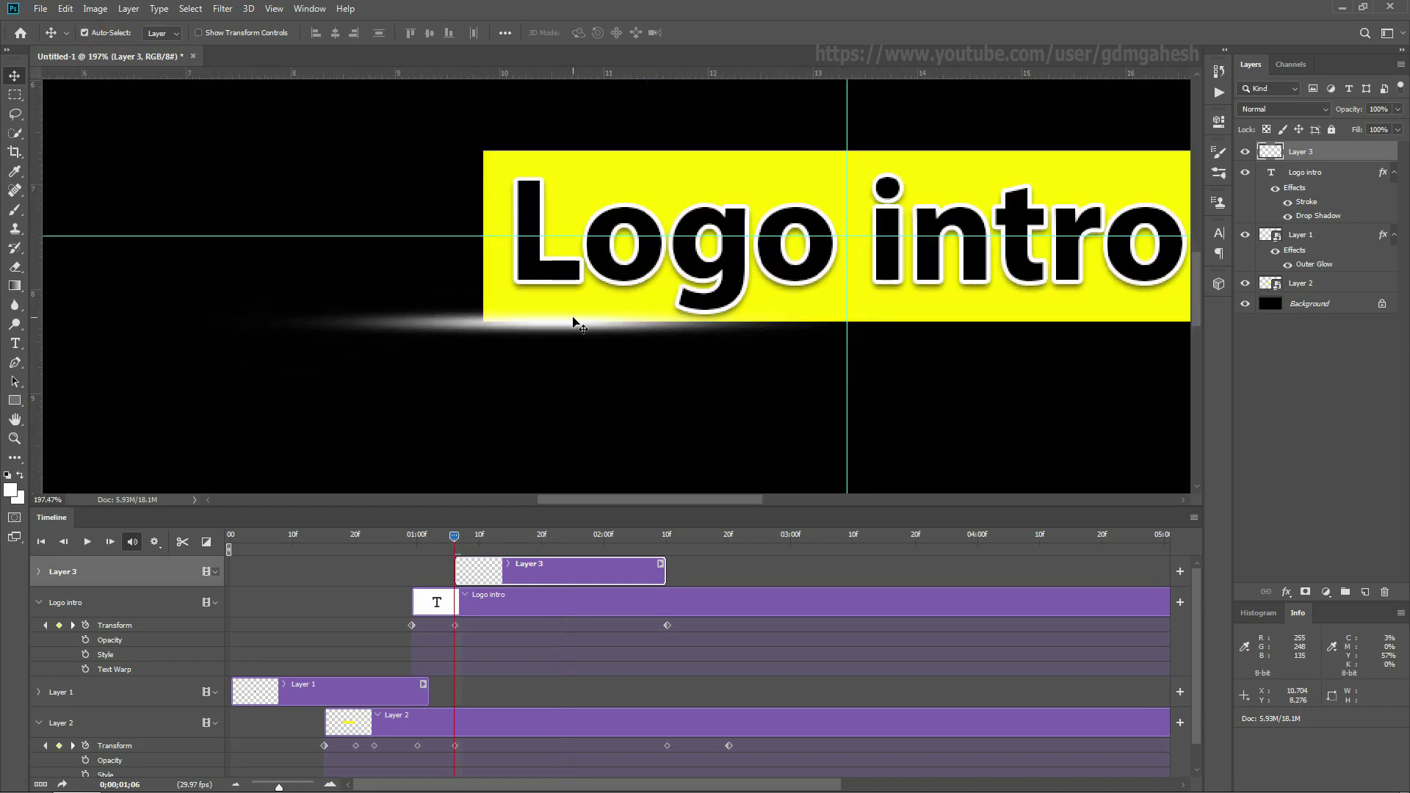
key(ctrl+t)
drag(897, 305, 735, 313)
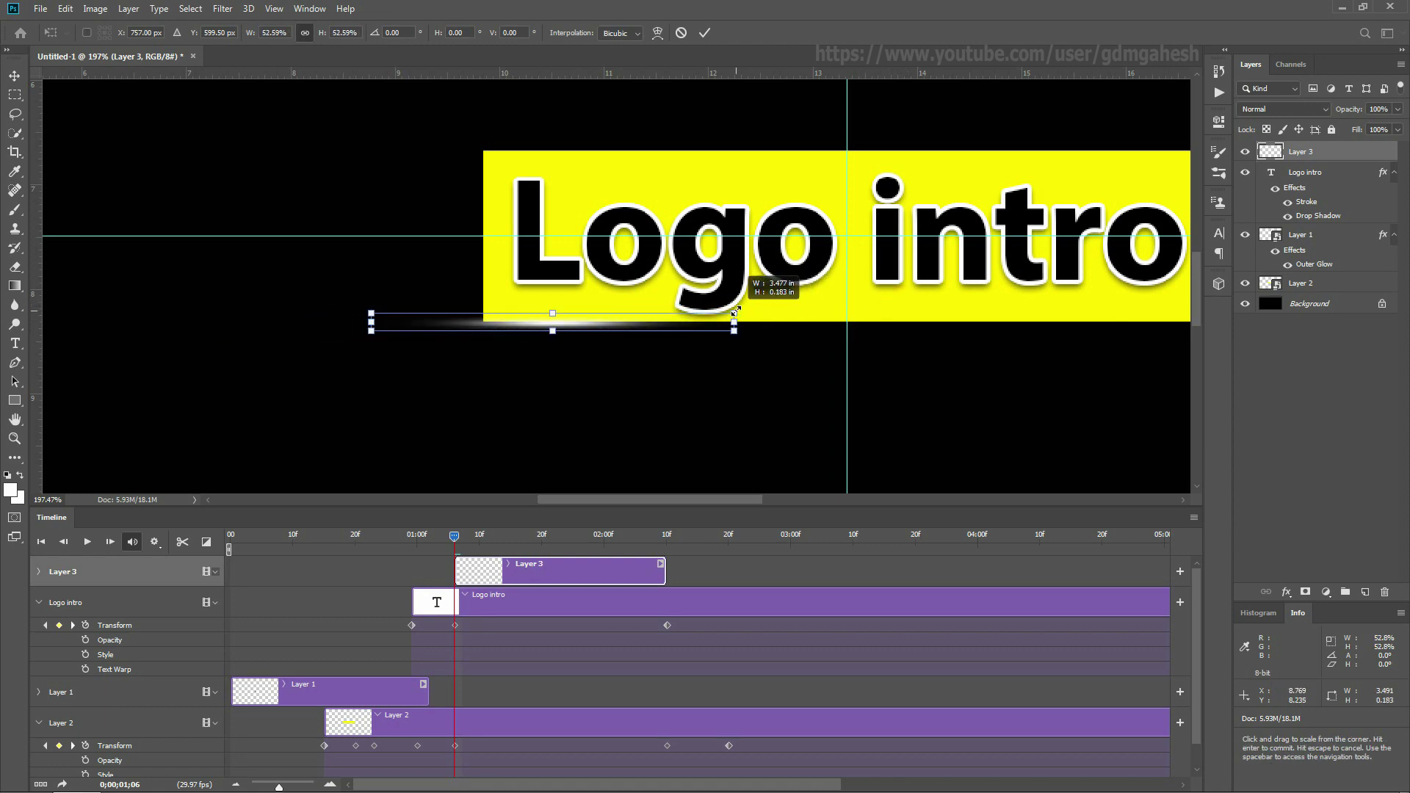
click(703, 33)
scroll(572, 397, up, 5)
drag(572, 396, 598, 338)
scroll(598, 339, down, 6)
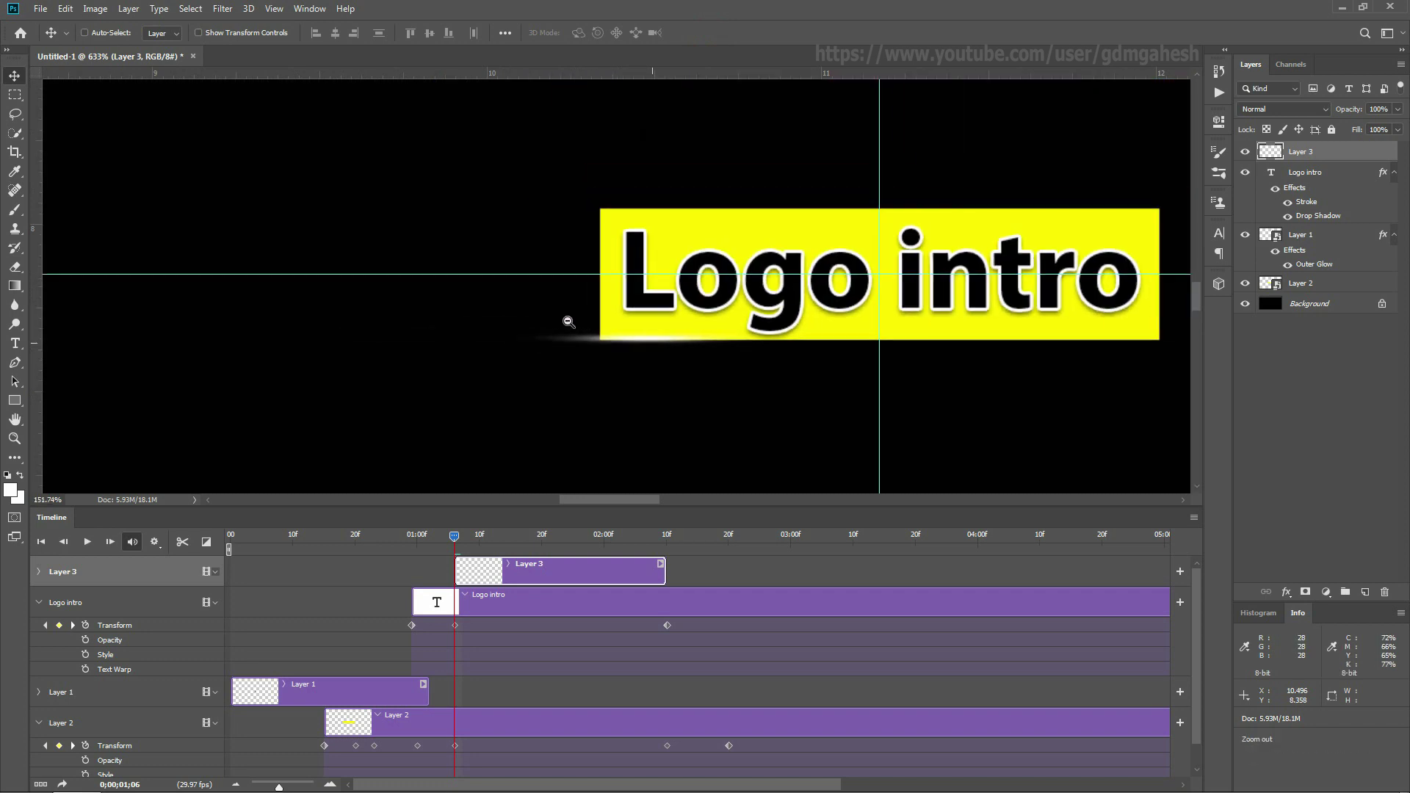
Add Layer 3 Position keyframes at 1;06 and 2;09, ending with the streak at the banner's right edge
click(41, 571)
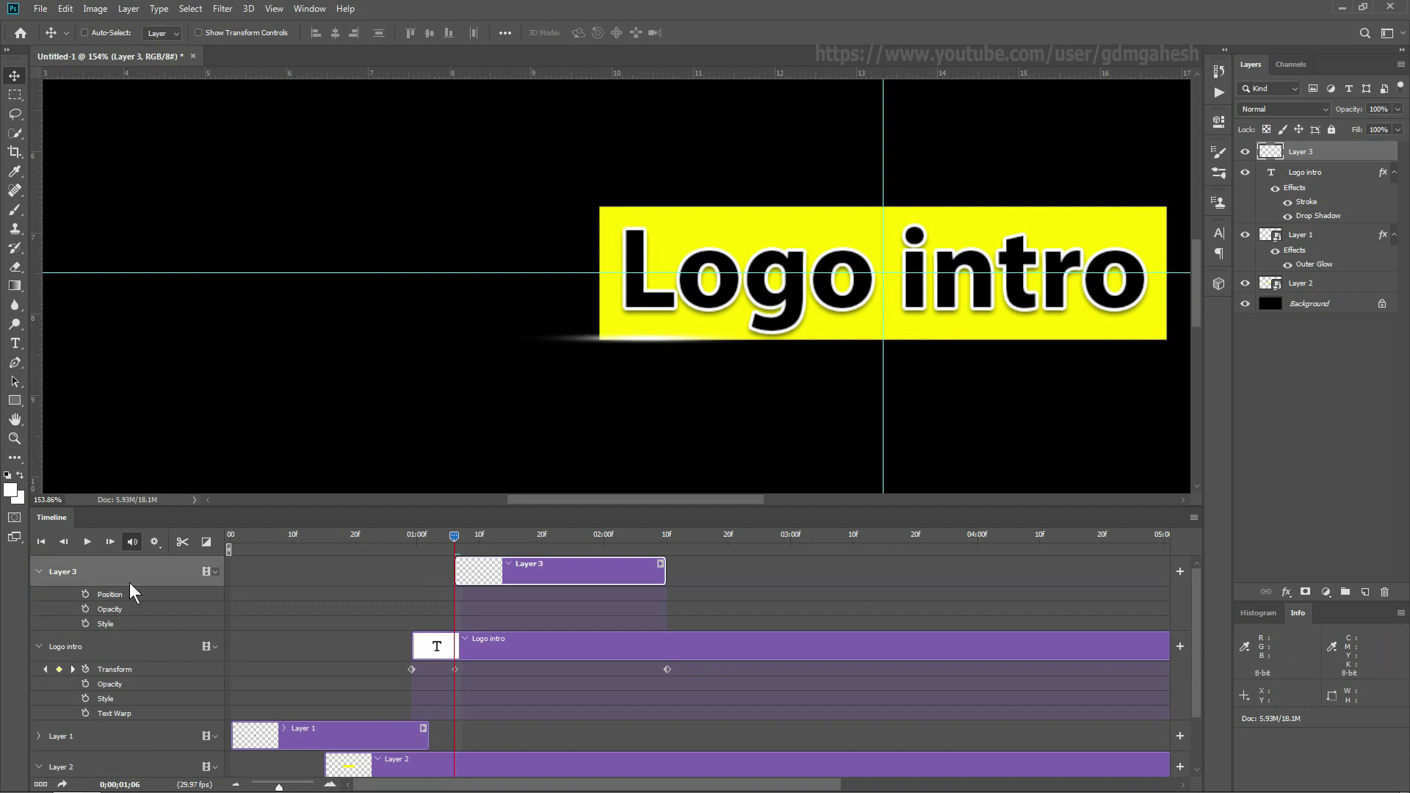
click(85, 593)
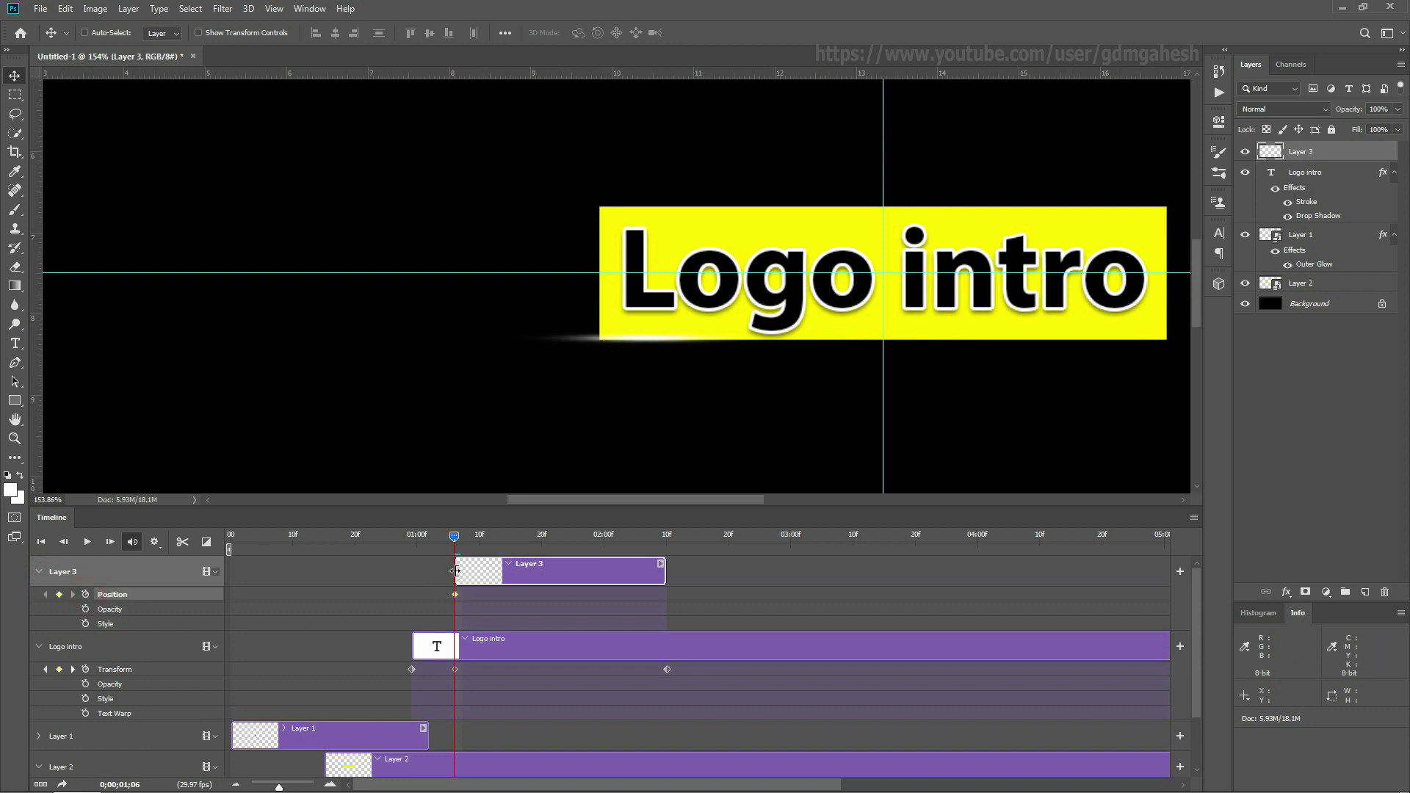
drag(456, 539, 660, 542)
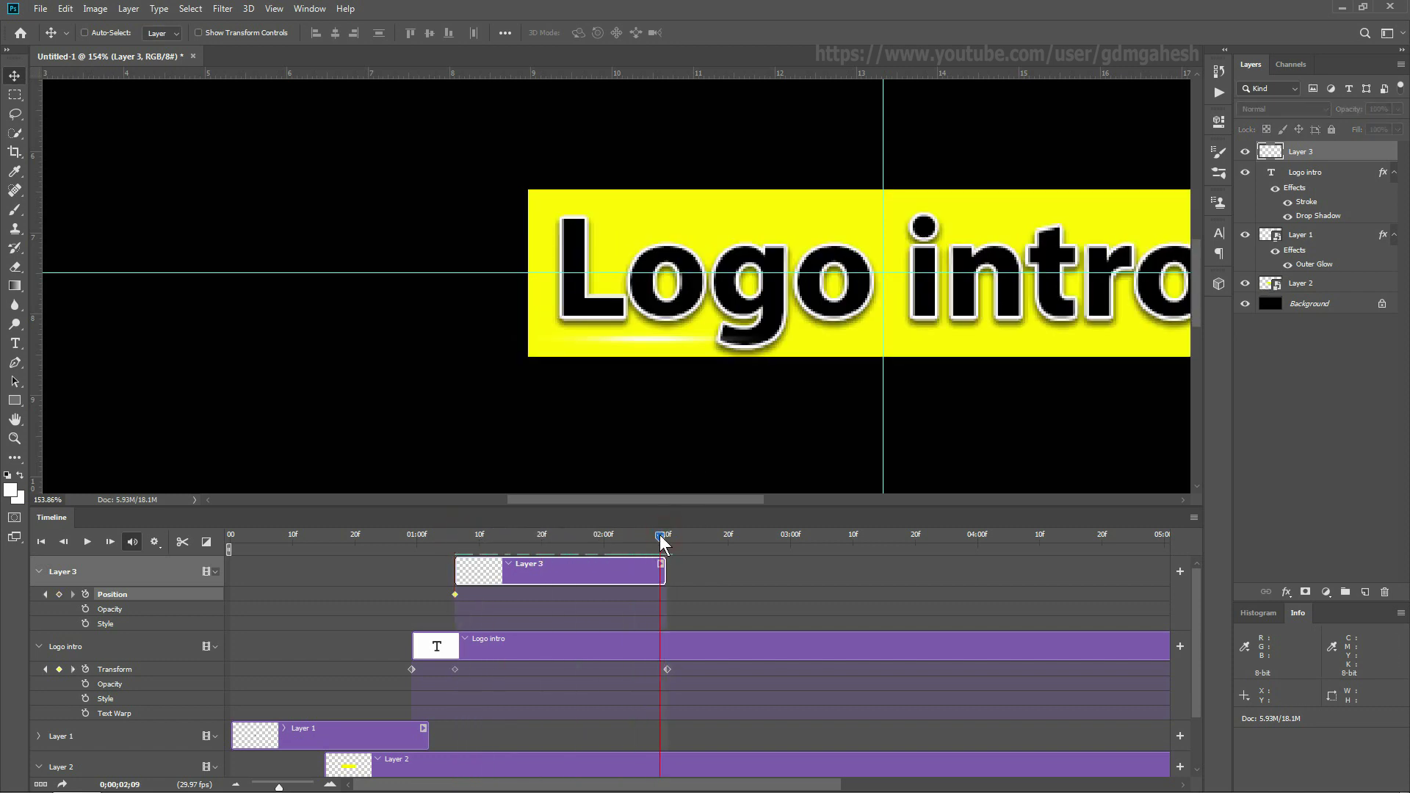
mouse_move(654, 336)
mouse_down()
mouse_move(866, 364)
mouse_move(461, 374)
mouse_move(748, 369)
mouse_move(798, 413)
mouse_move(718, 360)
mouse_move(729, 385)
mouse_up()
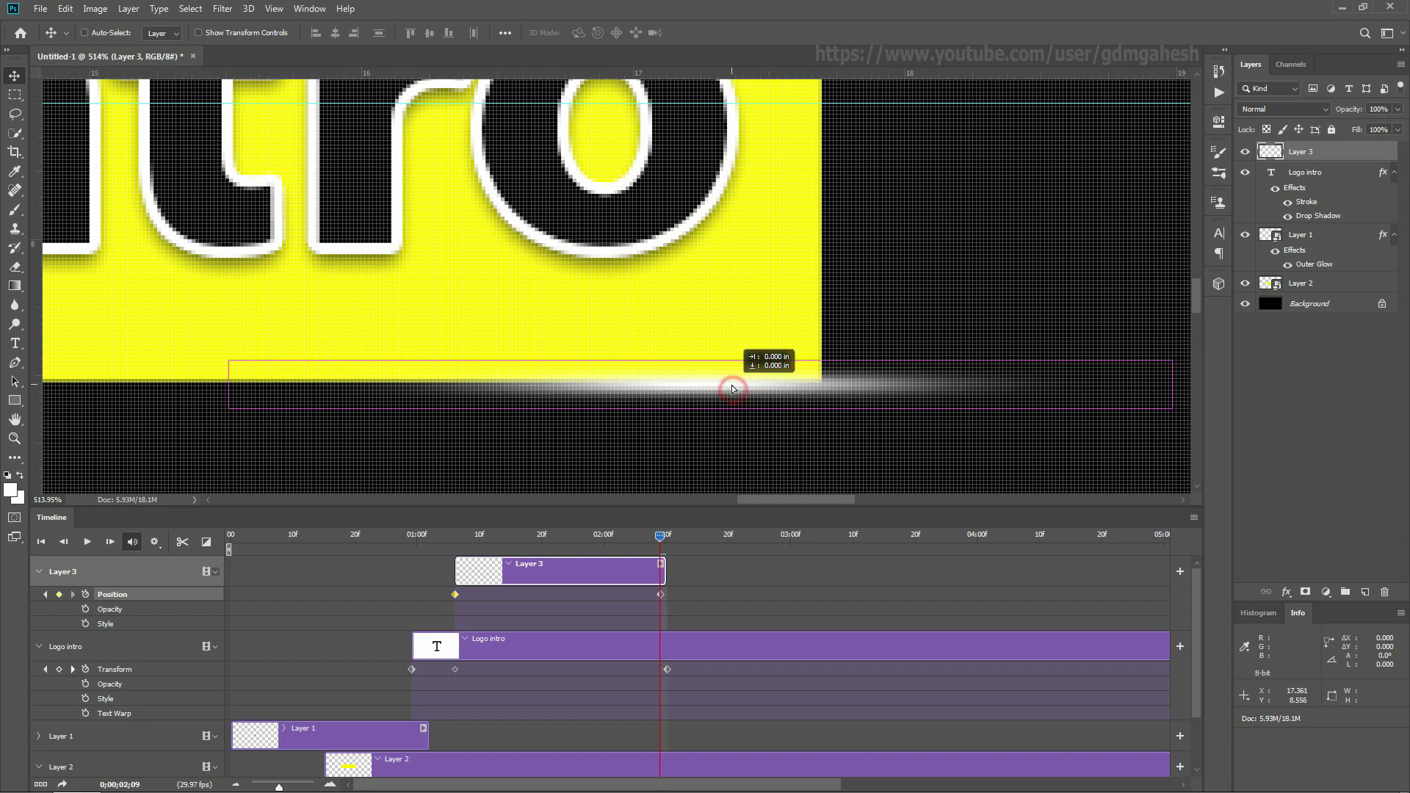
drag(746, 431, 515, 400)
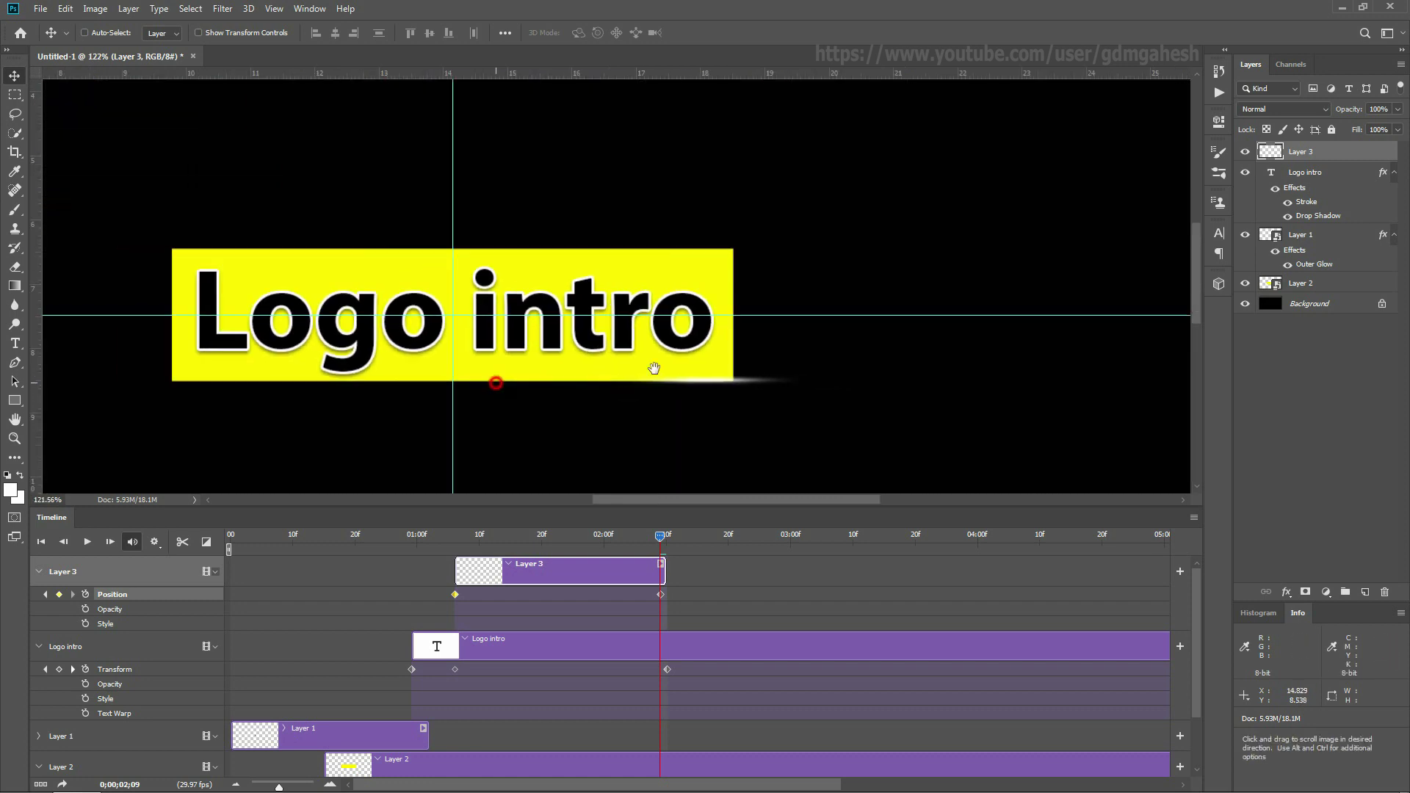
drag(505, 539, 428, 545)
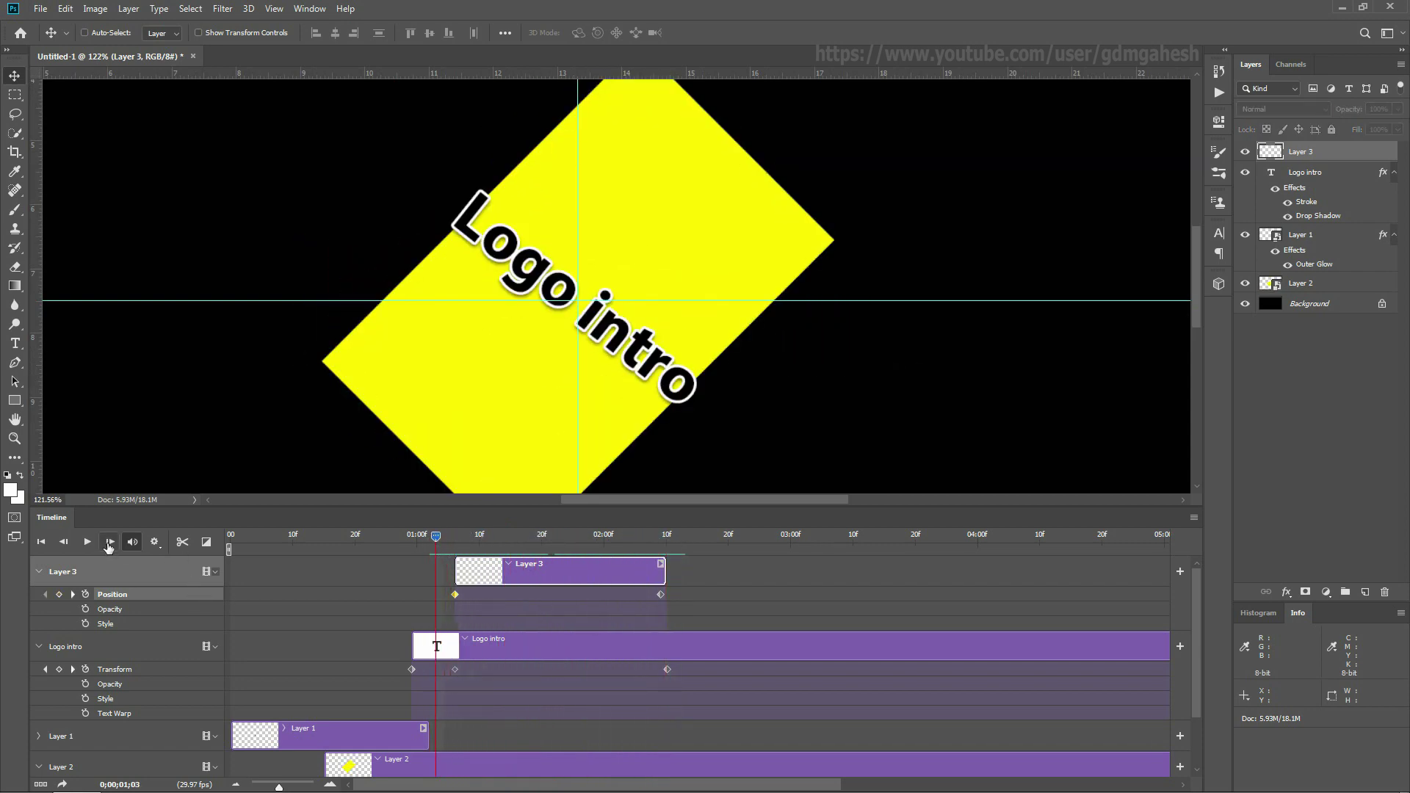
Lengthen Layer 3's clip and keyframe its opacity from 02;09 down to 0% at 02;13
click(87, 542)
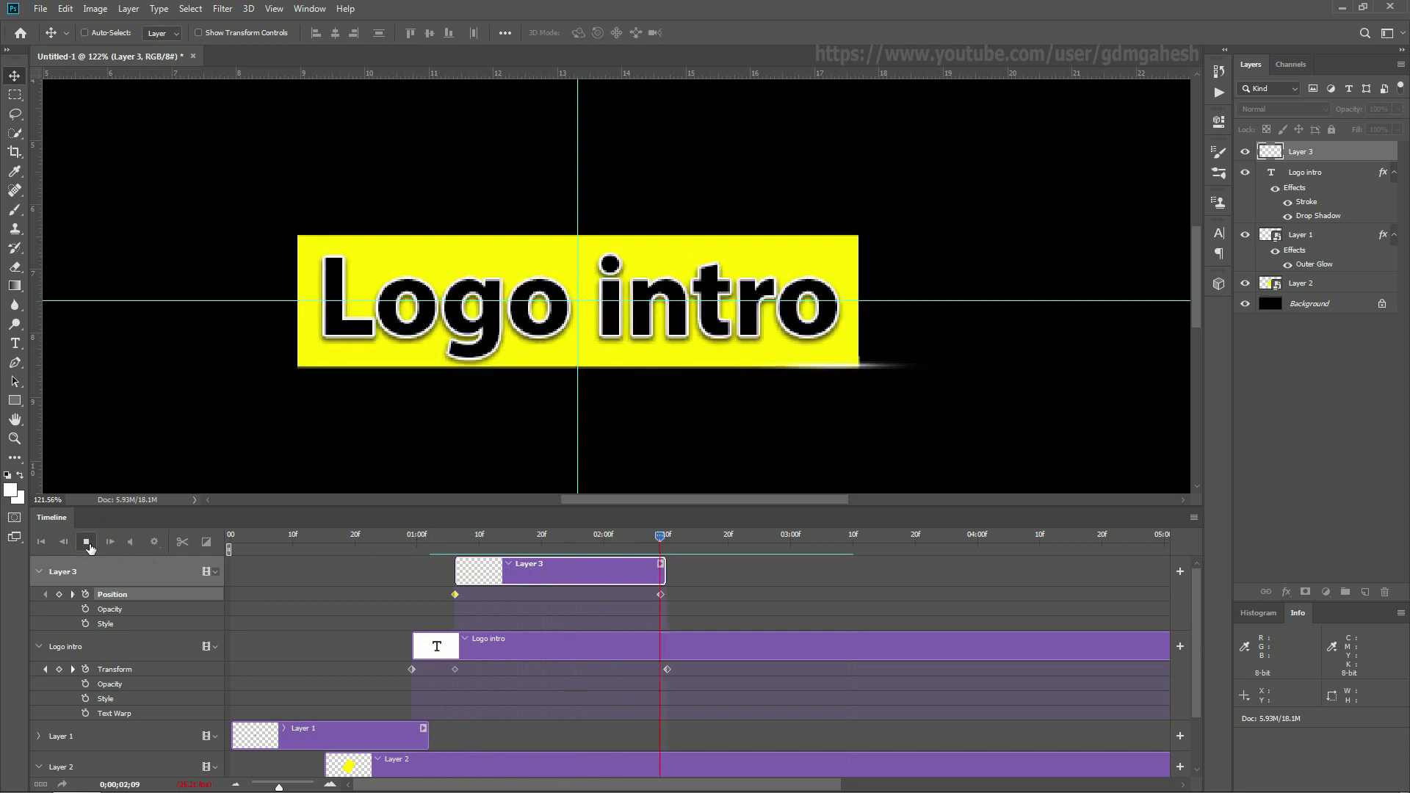
click(88, 544)
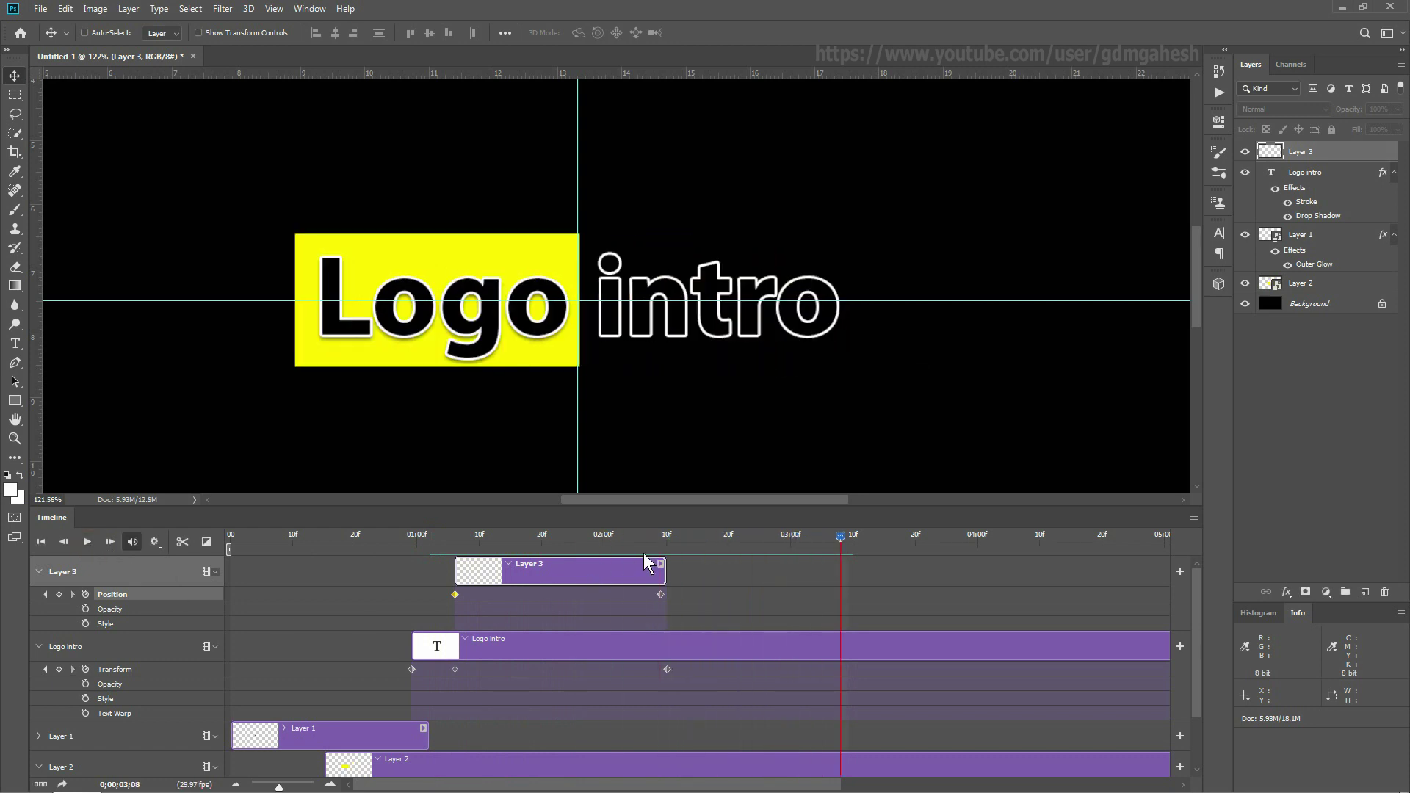
drag(663, 570, 689, 570)
click(661, 538)
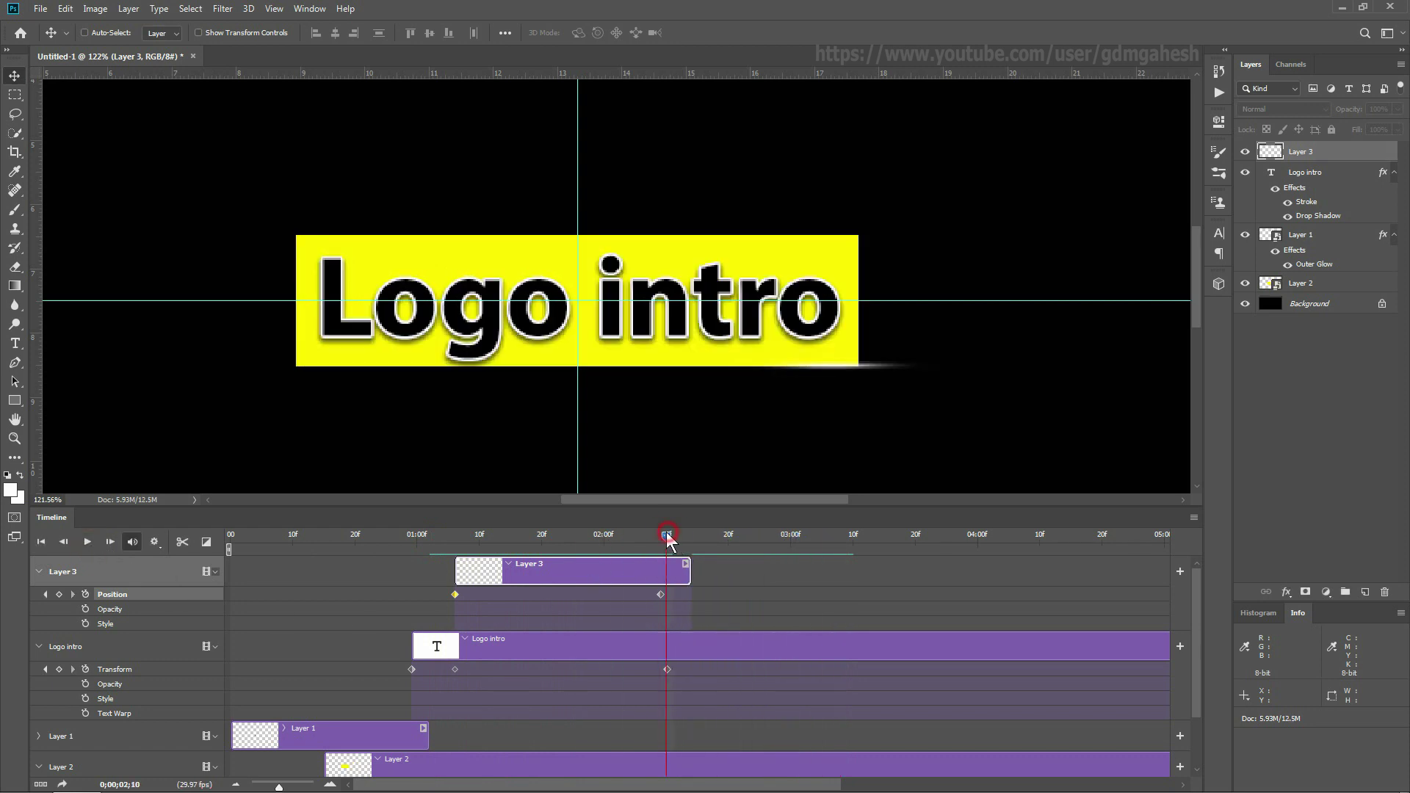
click(85, 609)
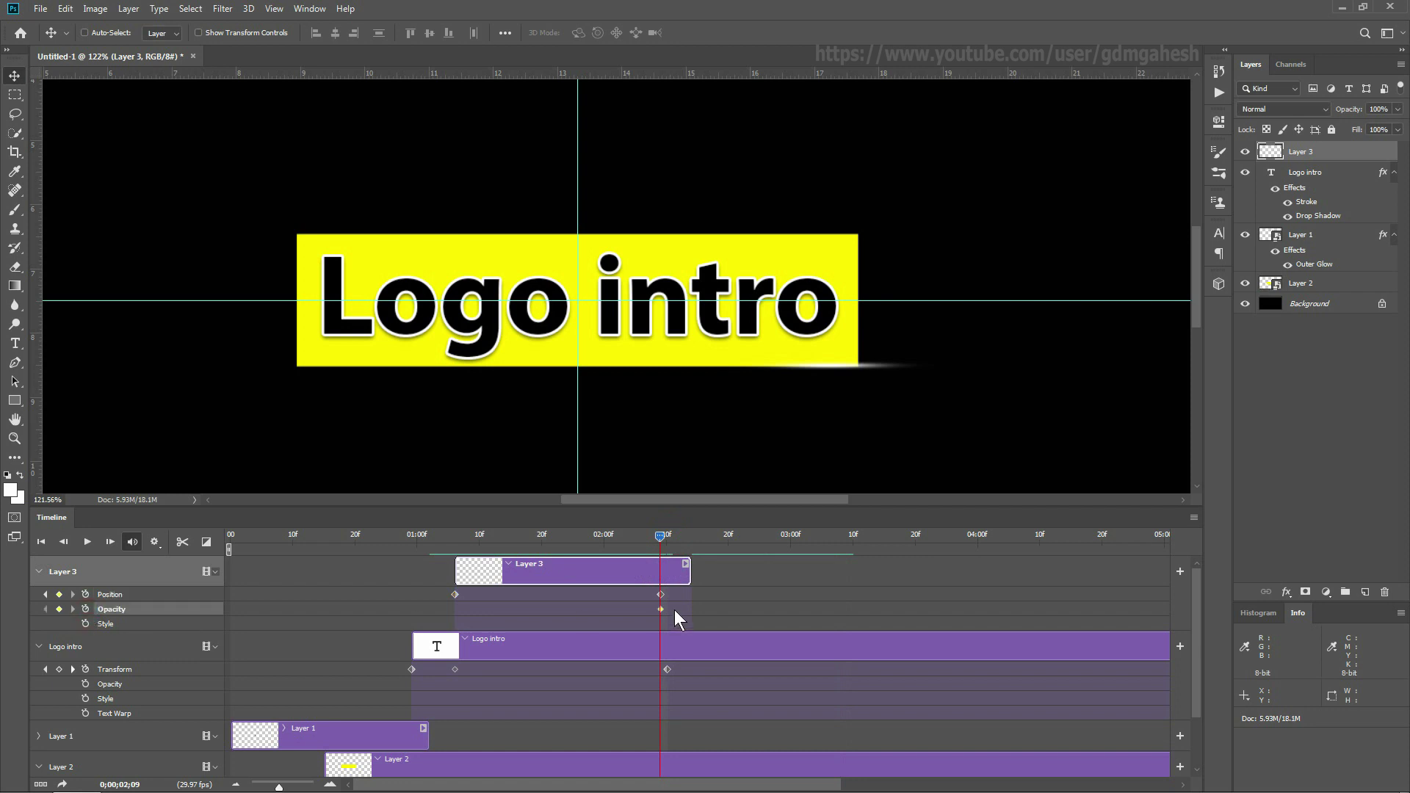
drag(662, 544, 684, 537)
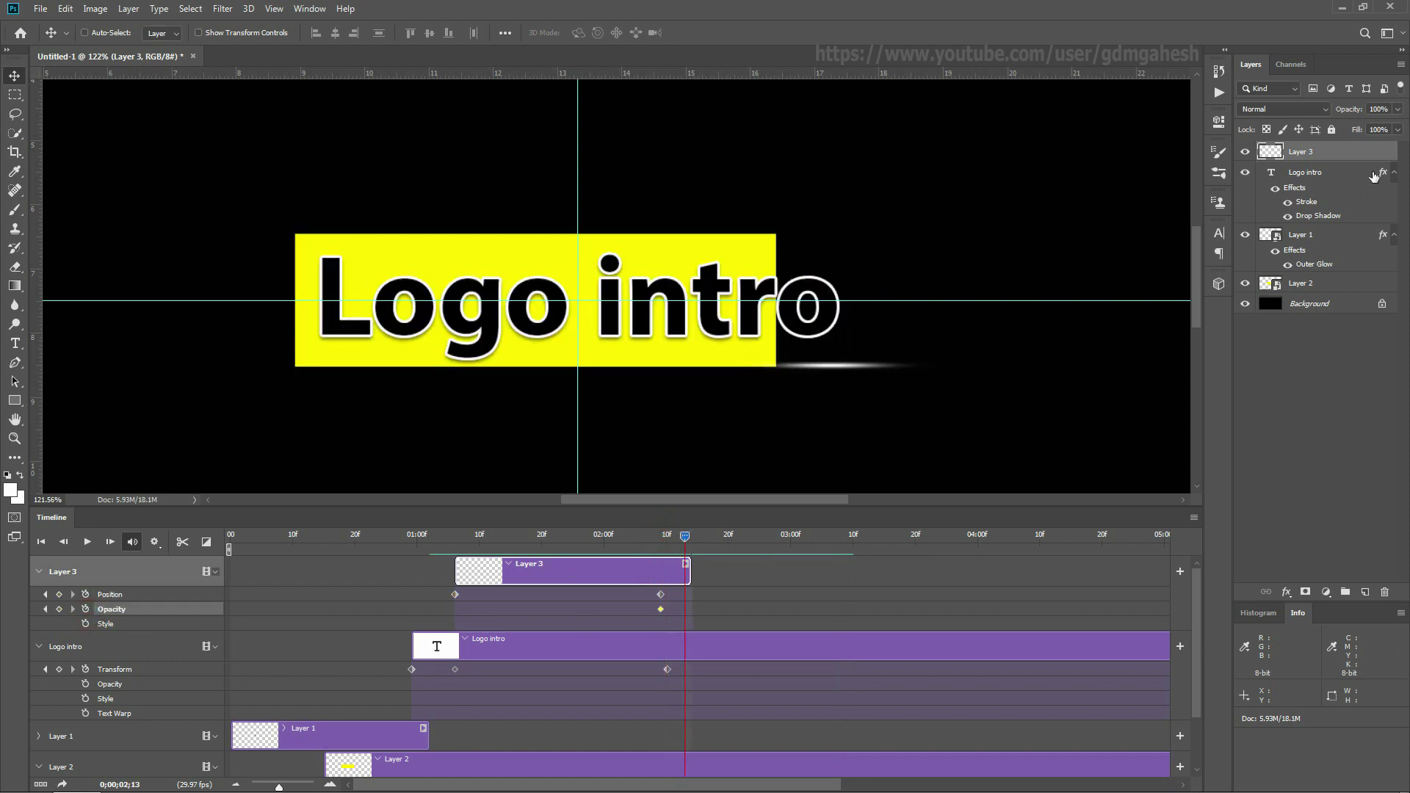
drag(1398, 109, 1306, 138)
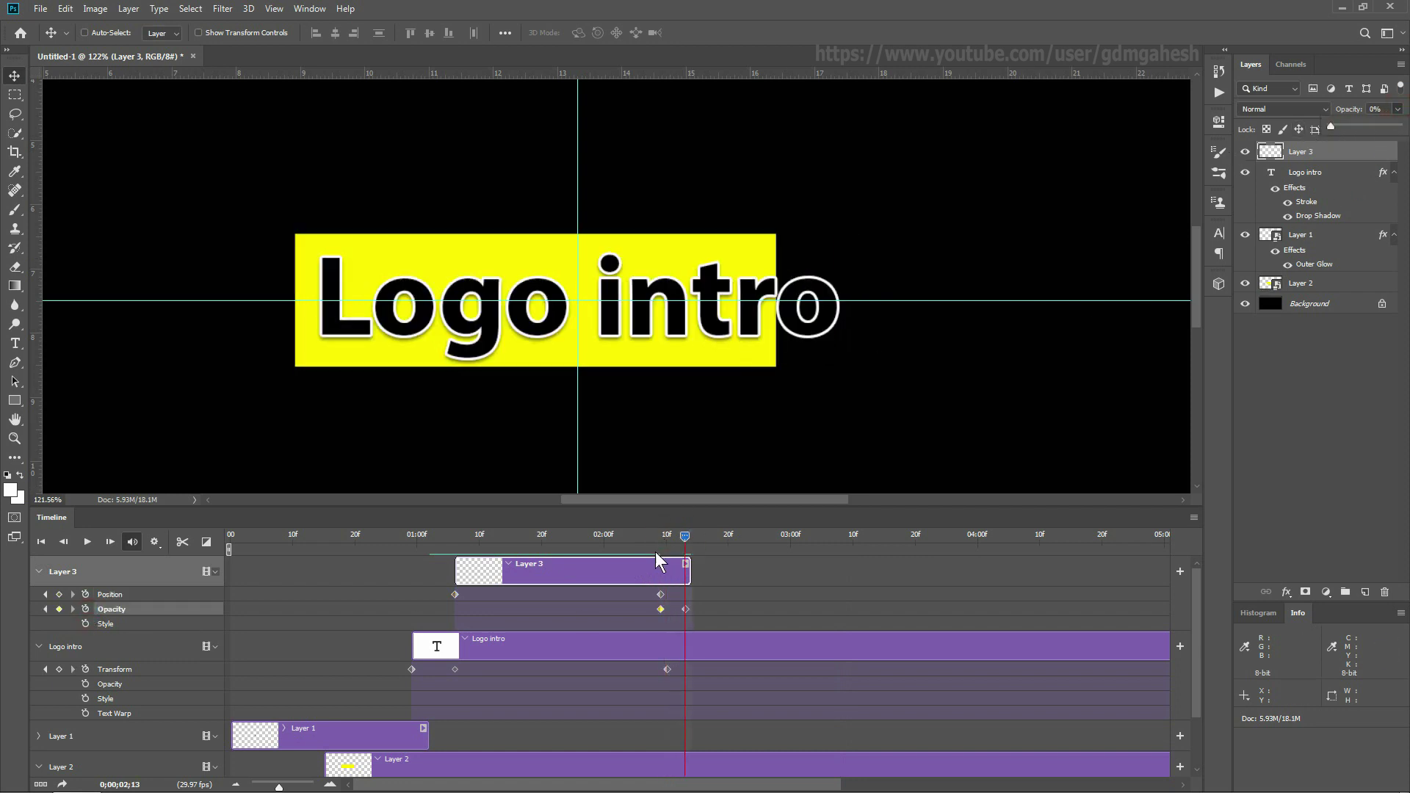
click(659, 543)
Preview the streak fade and hide the guides with View > Extras
drag(661, 543, 697, 538)
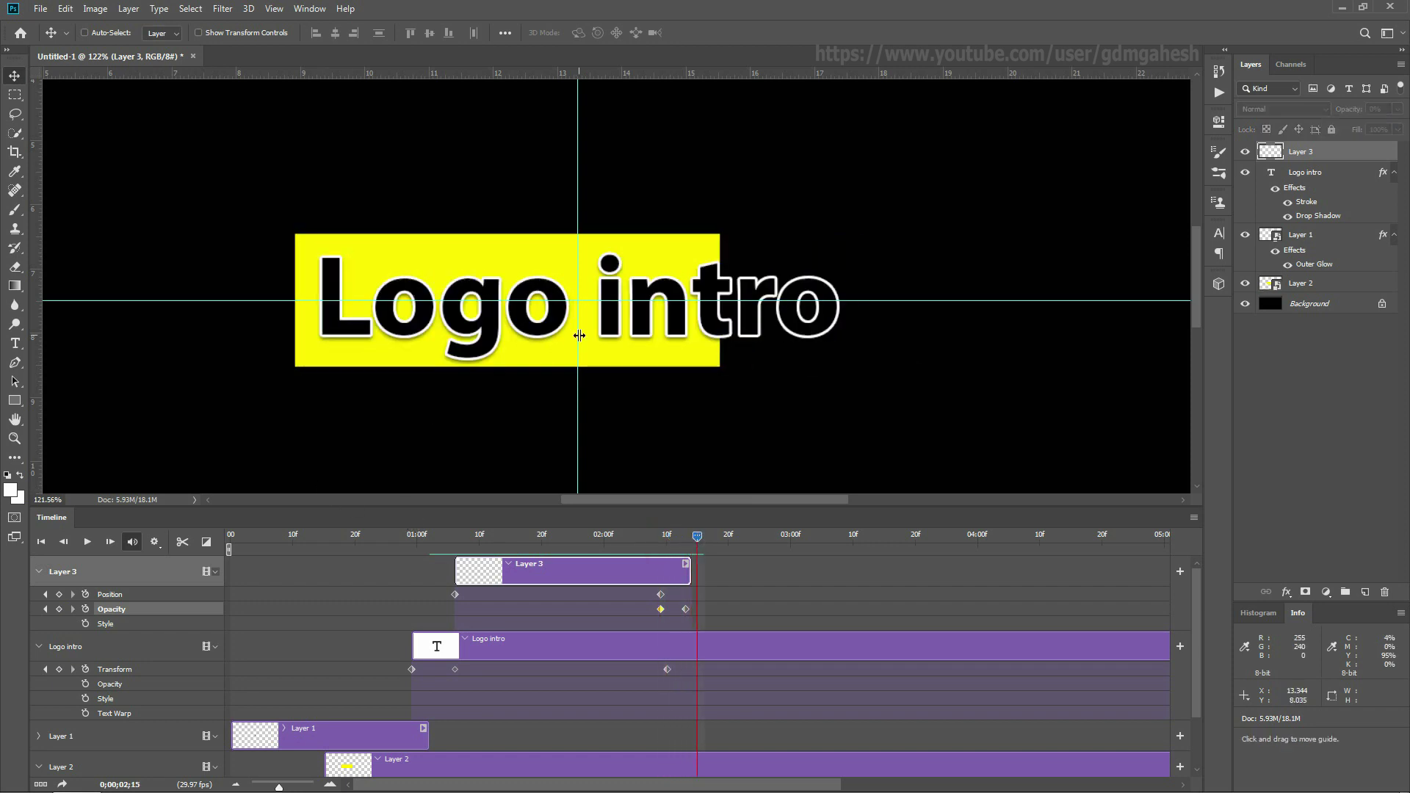
scroll(581, 338, down, 4)
drag(466, 543, 734, 543)
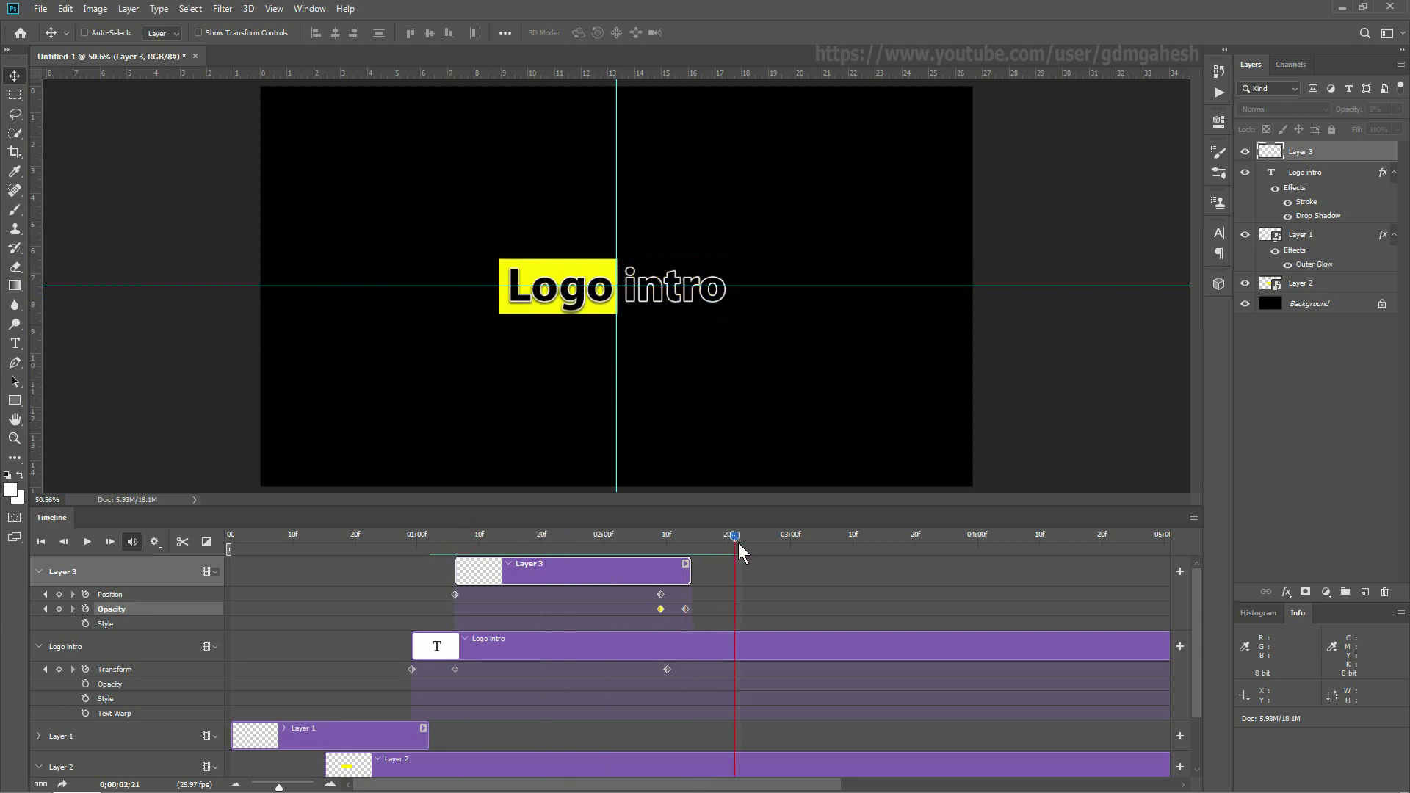
click(273, 10)
click(286, 259)
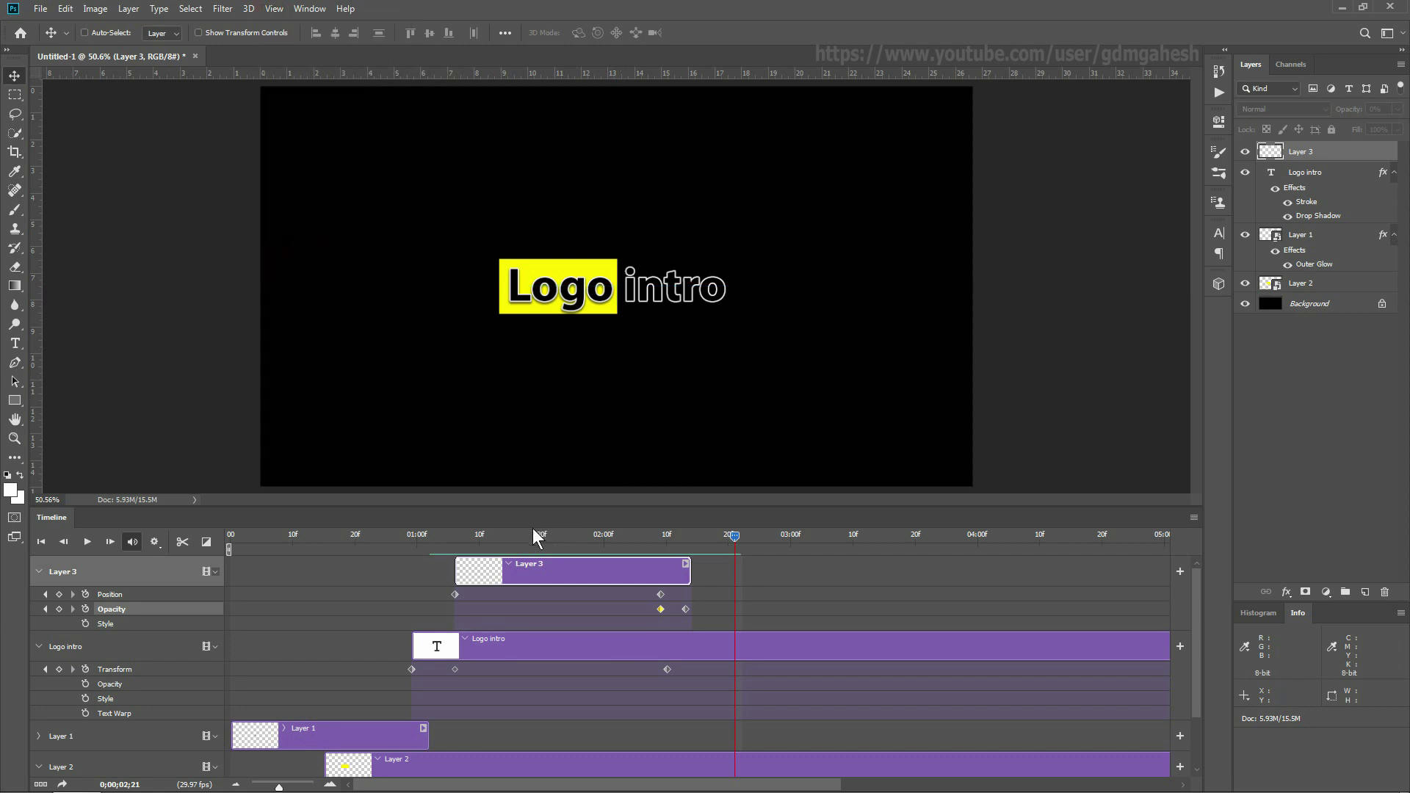
mouse_move(533, 530)
mouse_down()
mouse_move(724, 541)
mouse_move(519, 542)
mouse_up()
Add a new layer above Layer 2 and make a square marquee selection around the logo
scroll(518, 716, down, 4)
click(492, 704)
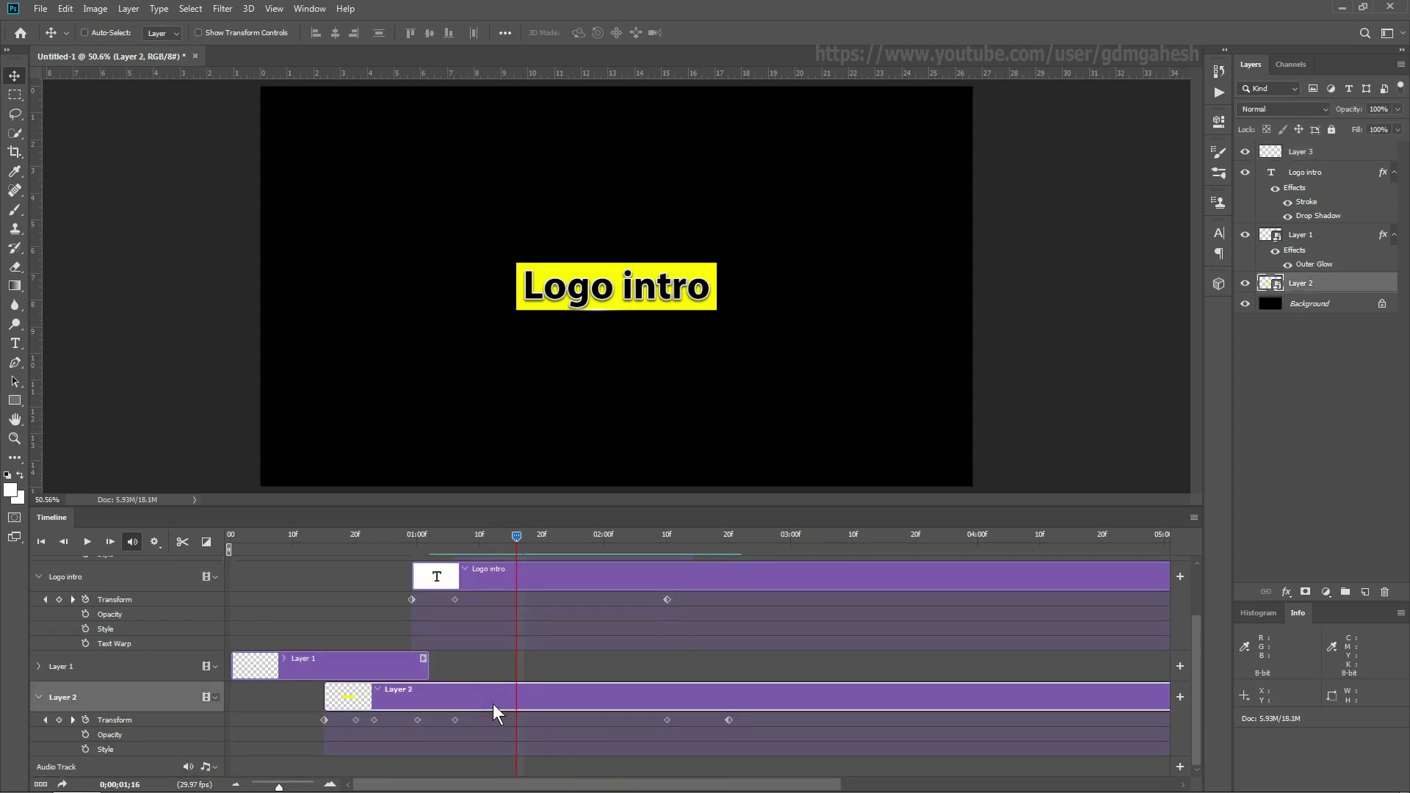
click(1364, 592)
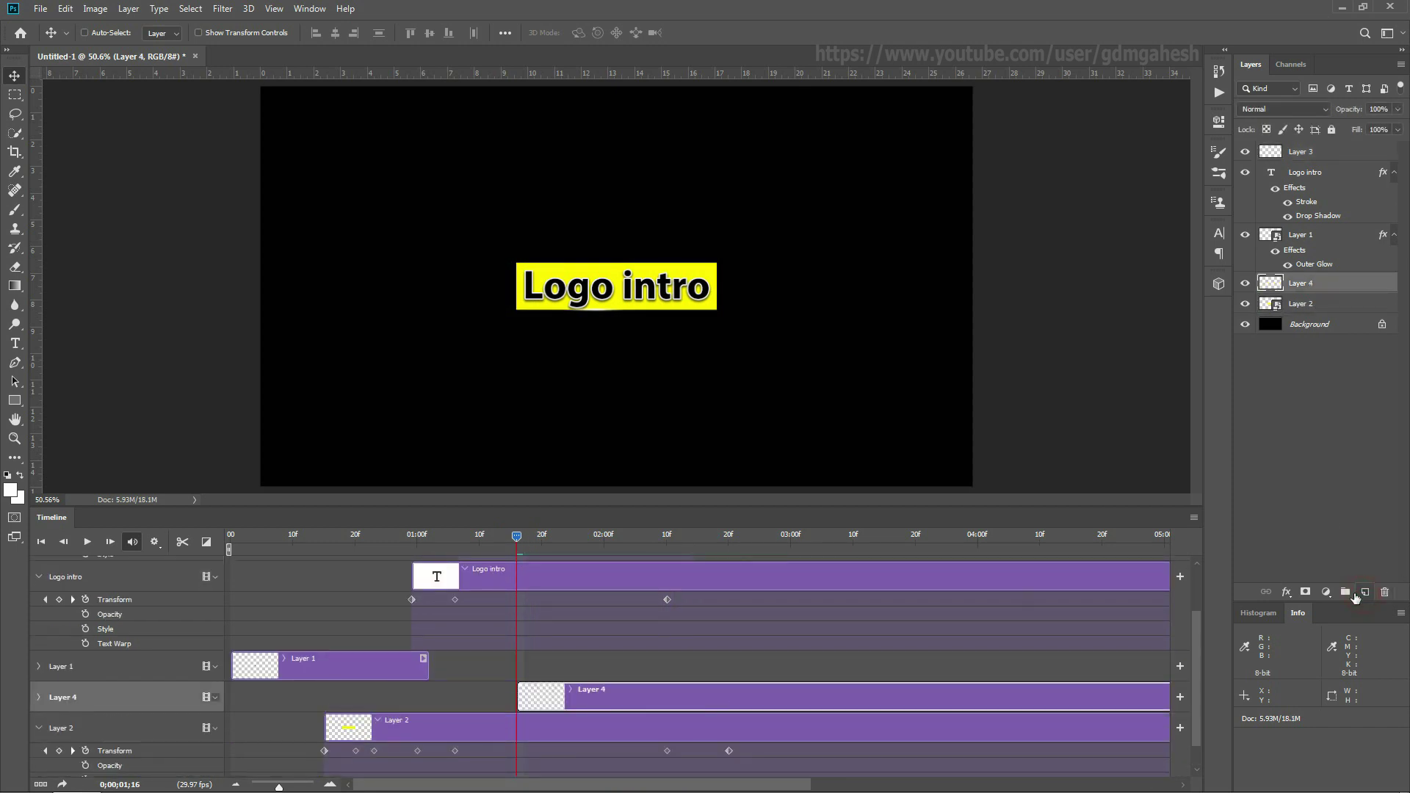
click(14, 94)
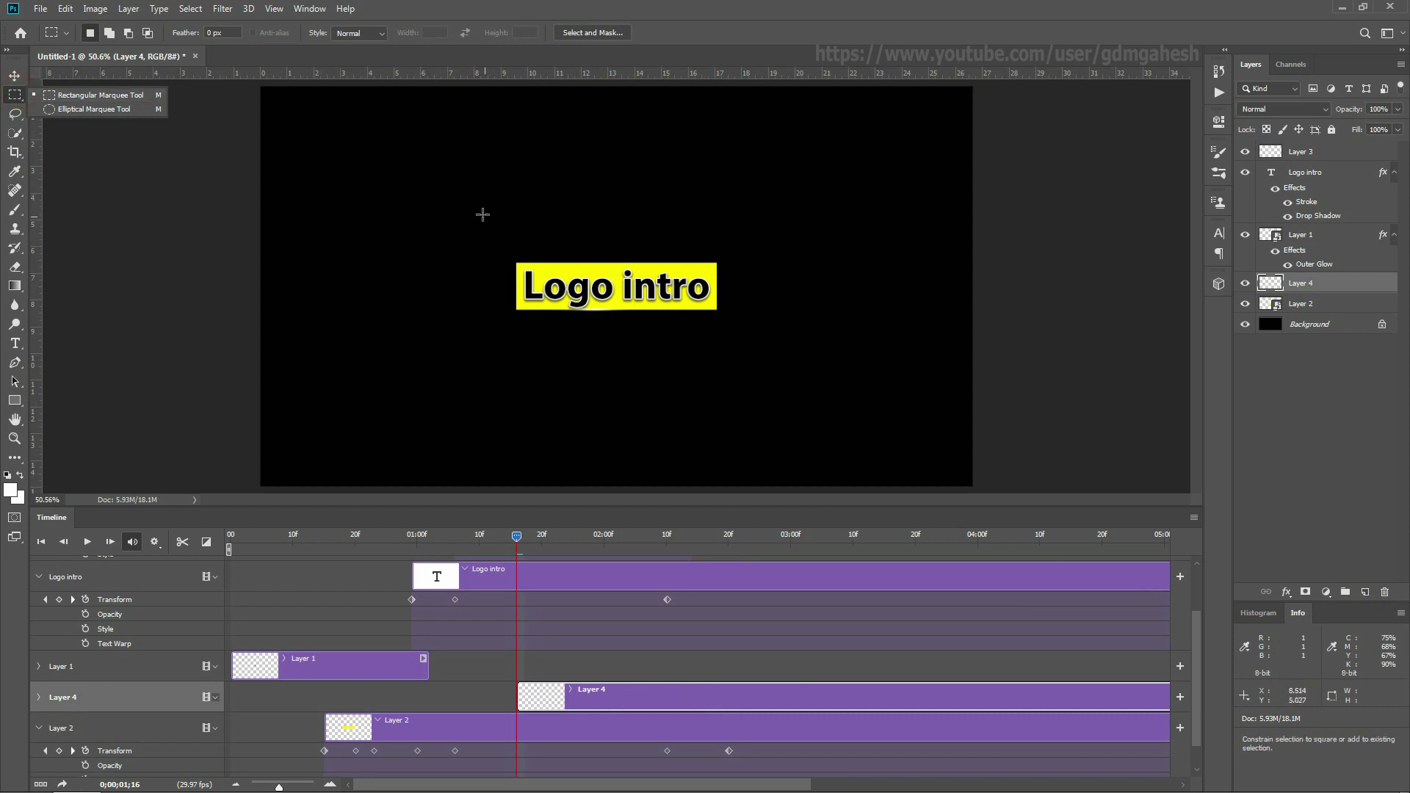
drag(481, 214, 710, 444)
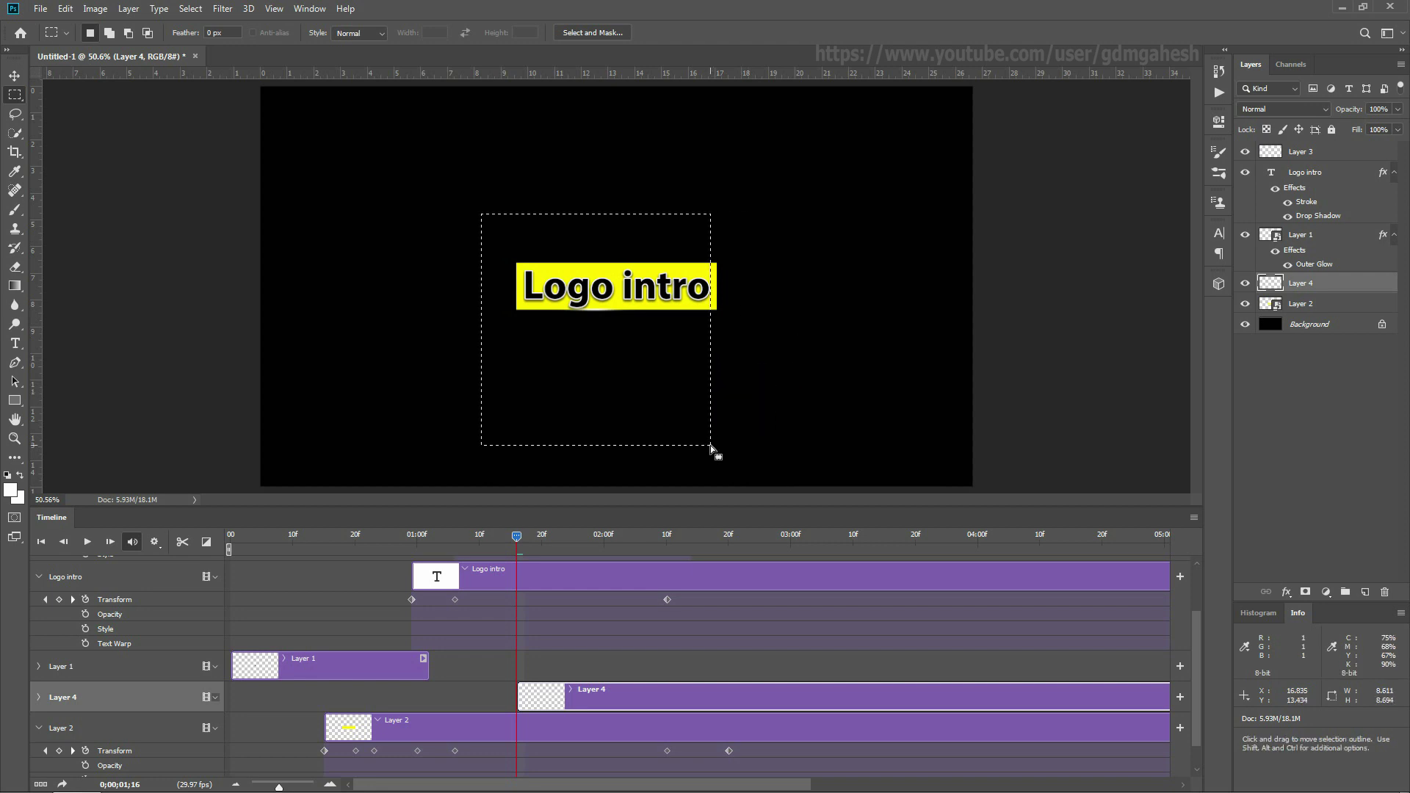
Fill the selection with pale yellow fff88d via Edit > Fill, then deselect
click(65, 9)
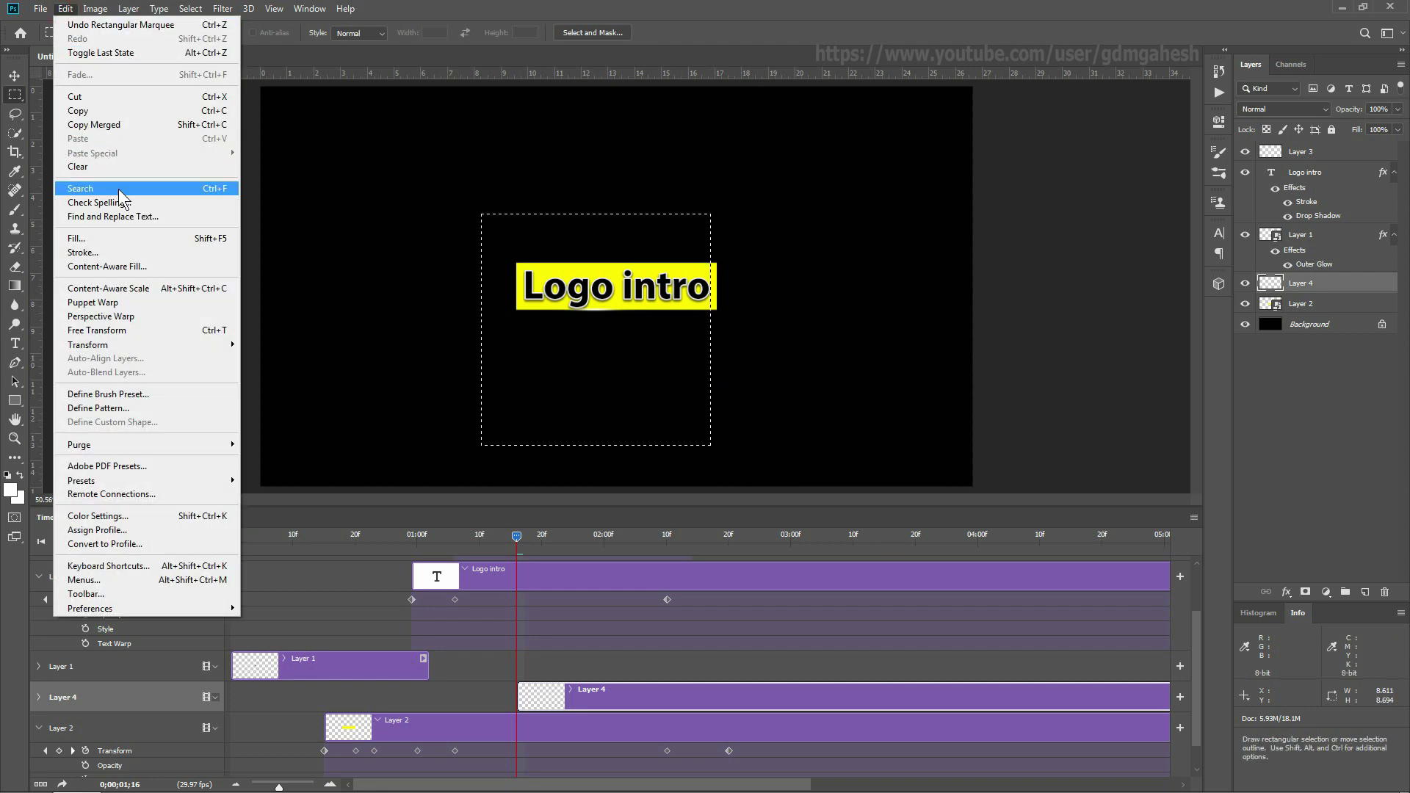
click(128, 238)
click(703, 215)
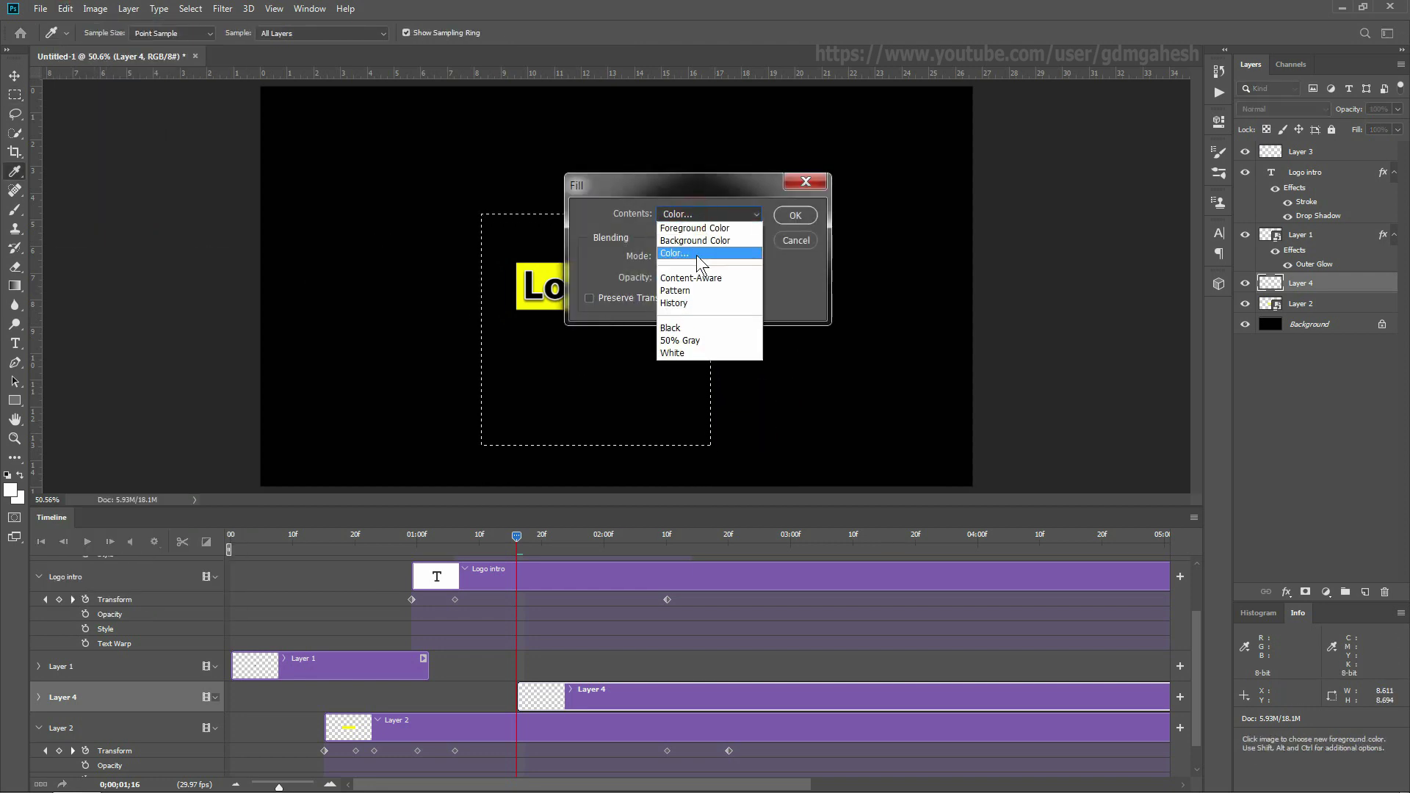
click(693, 253)
drag(878, 365, 845, 355)
click(1086, 350)
click(795, 216)
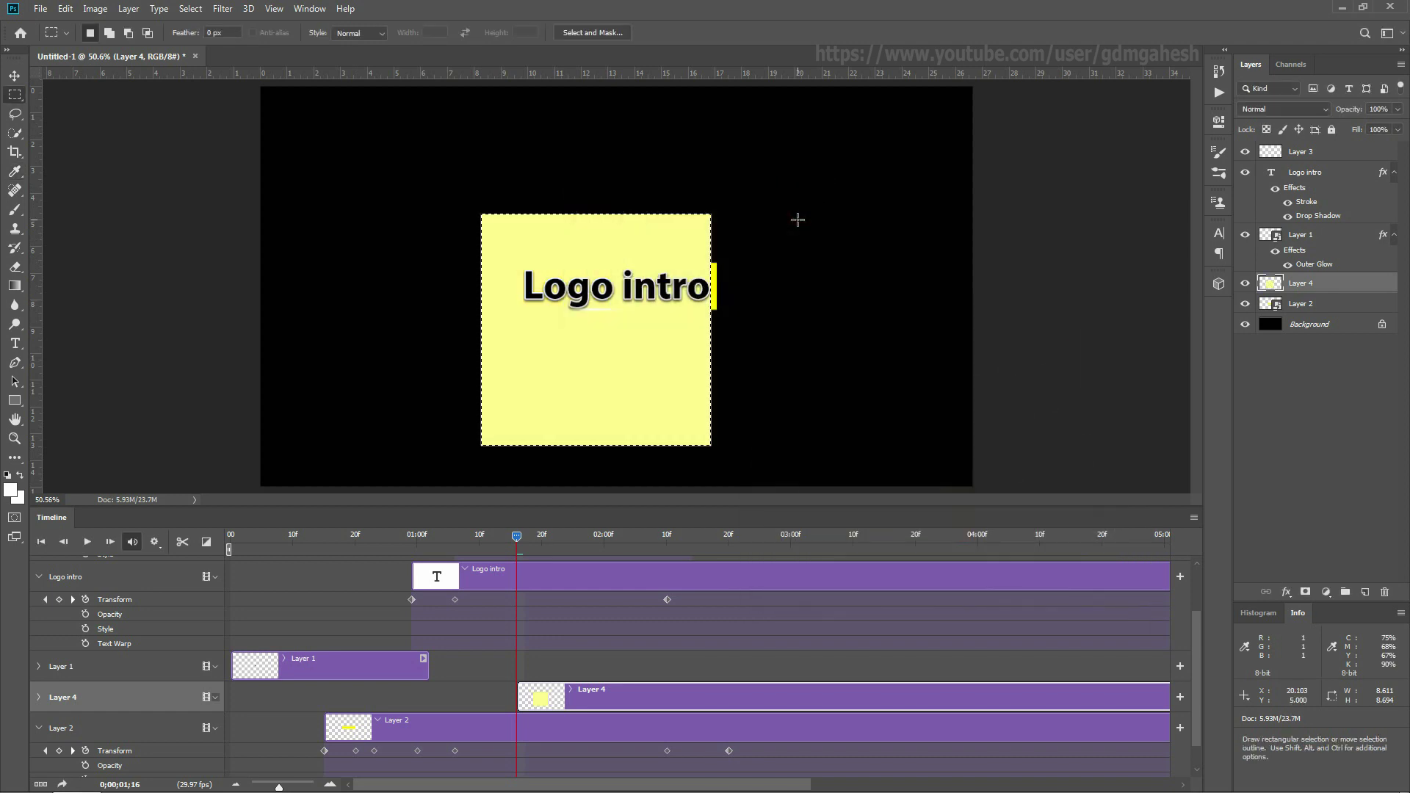
click(190, 9)
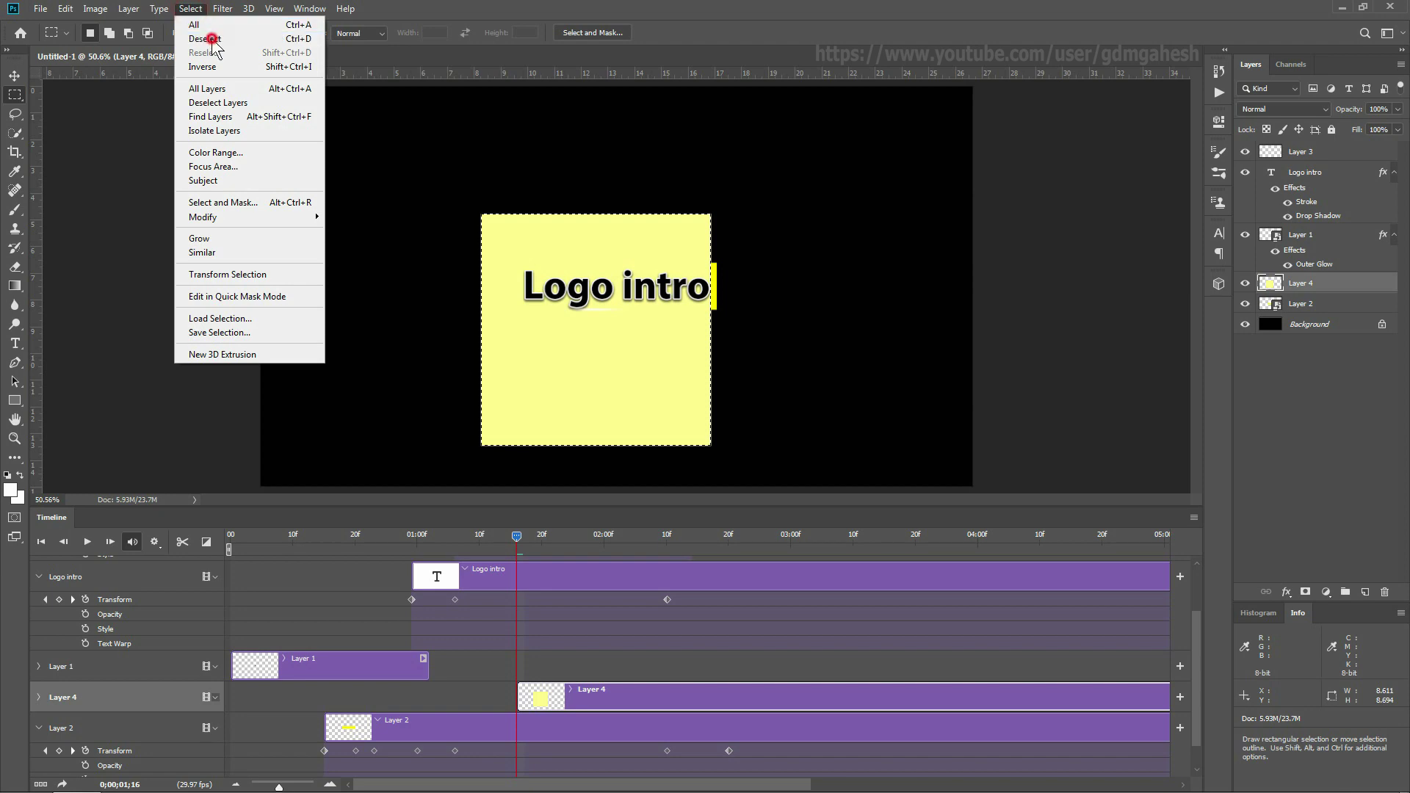
click(197, 37)
click(16, 76)
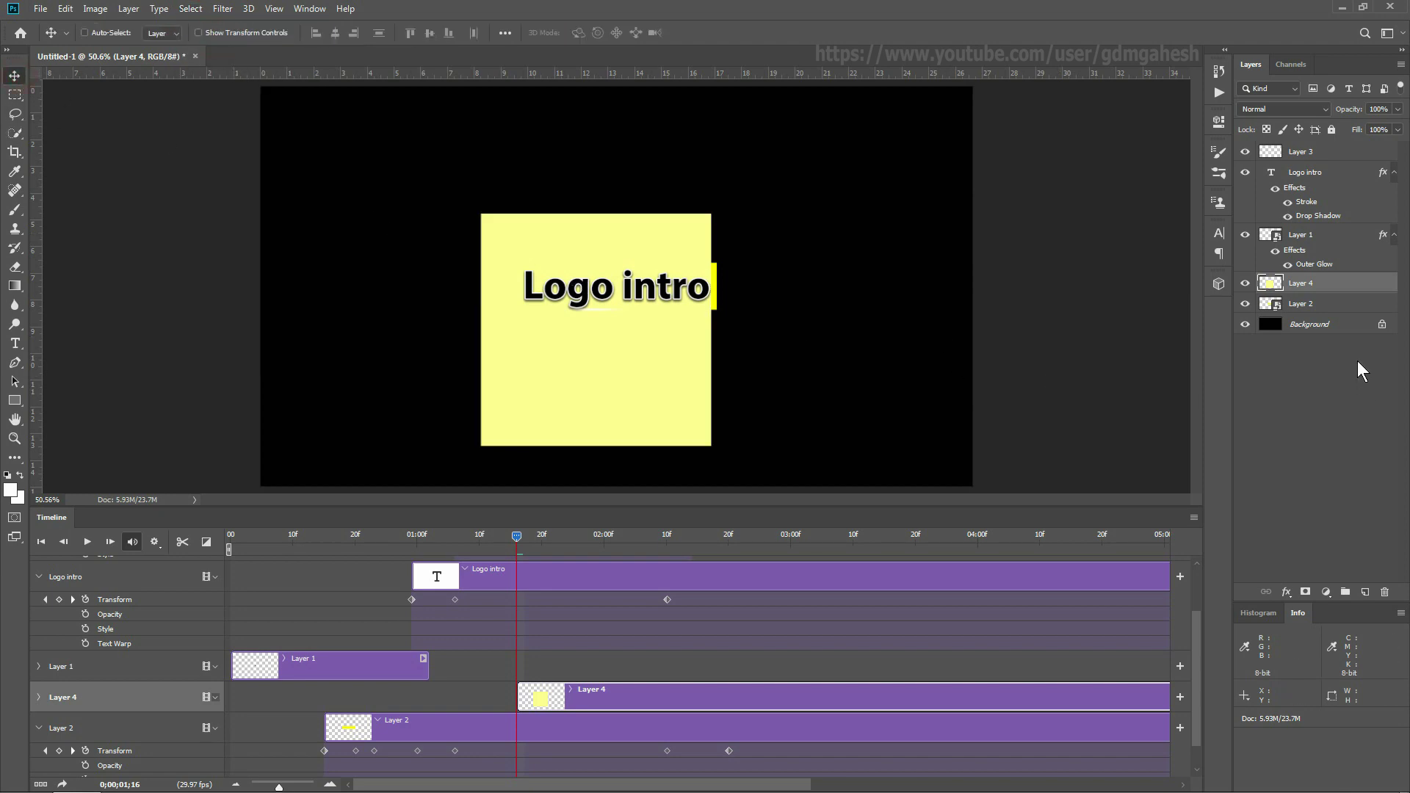
Convert Layer 4 to a smart object and make its clip start at 01;06
right_click(1320, 283)
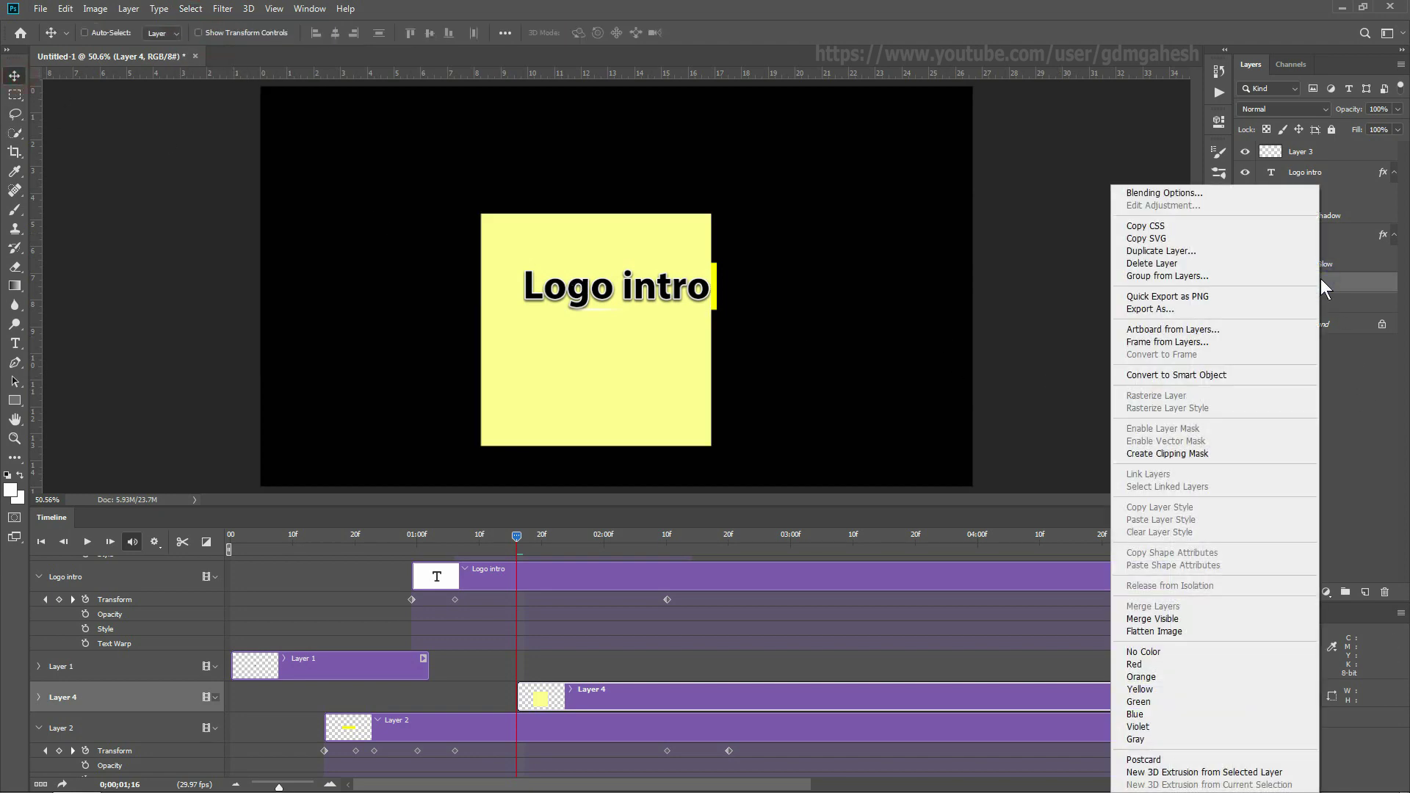
click(1223, 374)
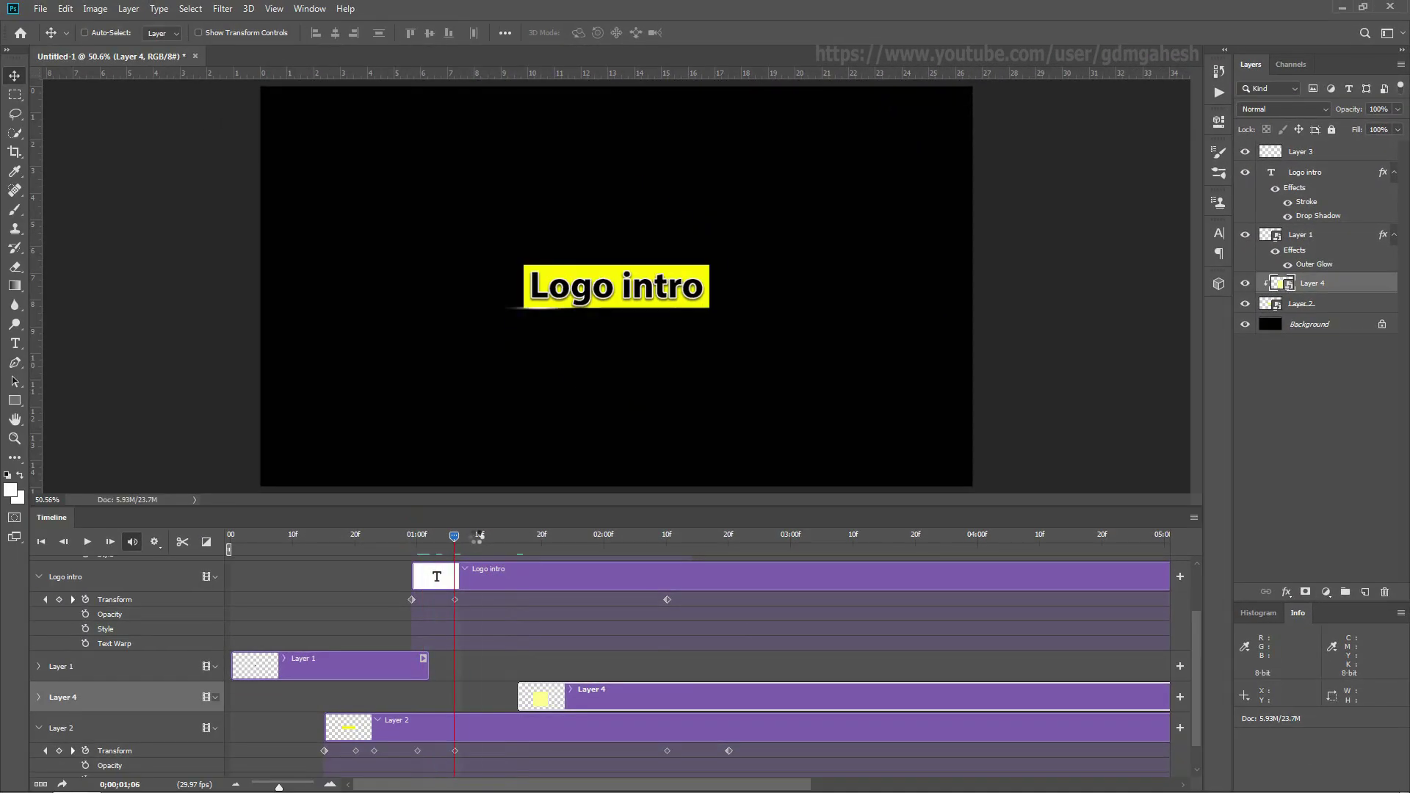
drag(479, 537, 454, 537)
drag(541, 694, 478, 694)
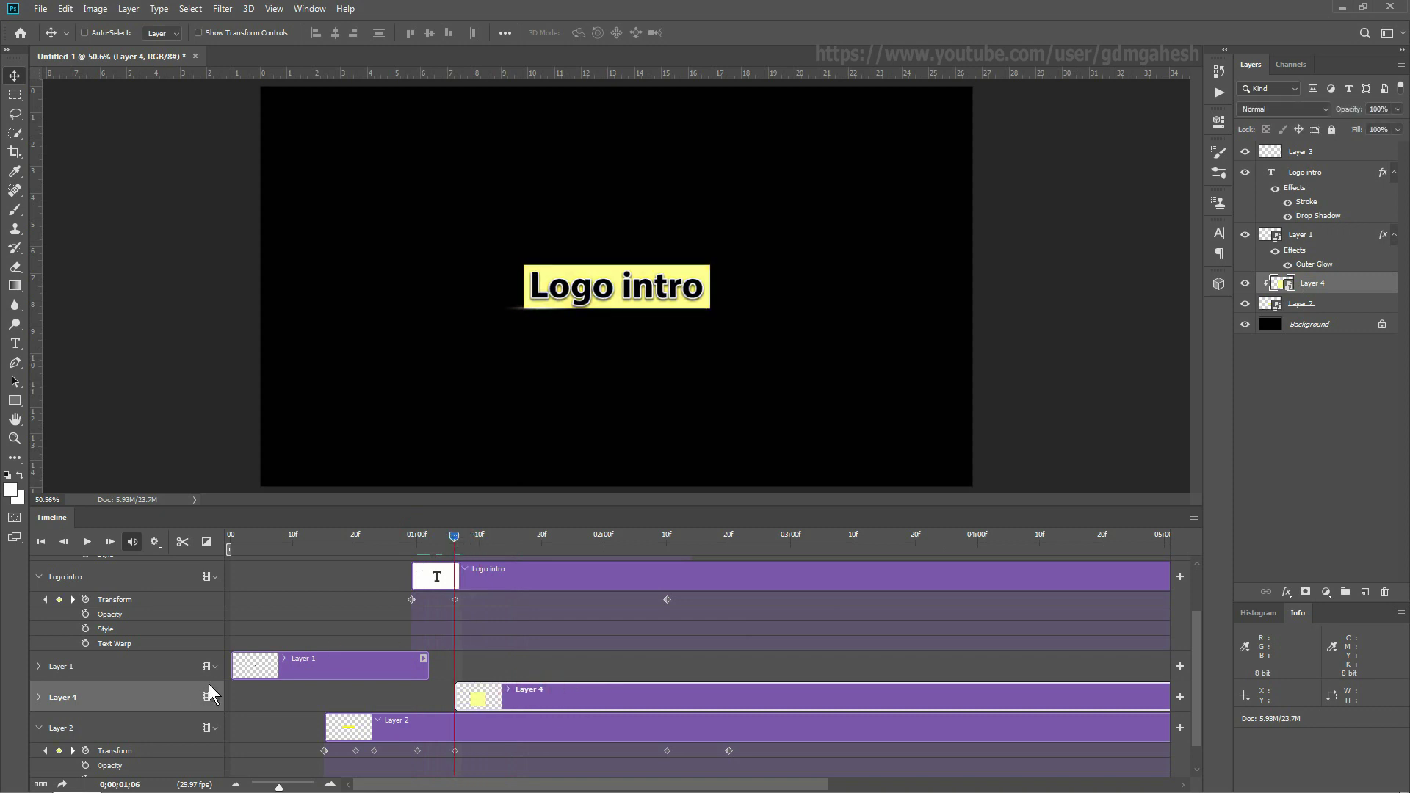
Rotate the pale square -15° and move it to the left of the logo
key(ctrl+t)
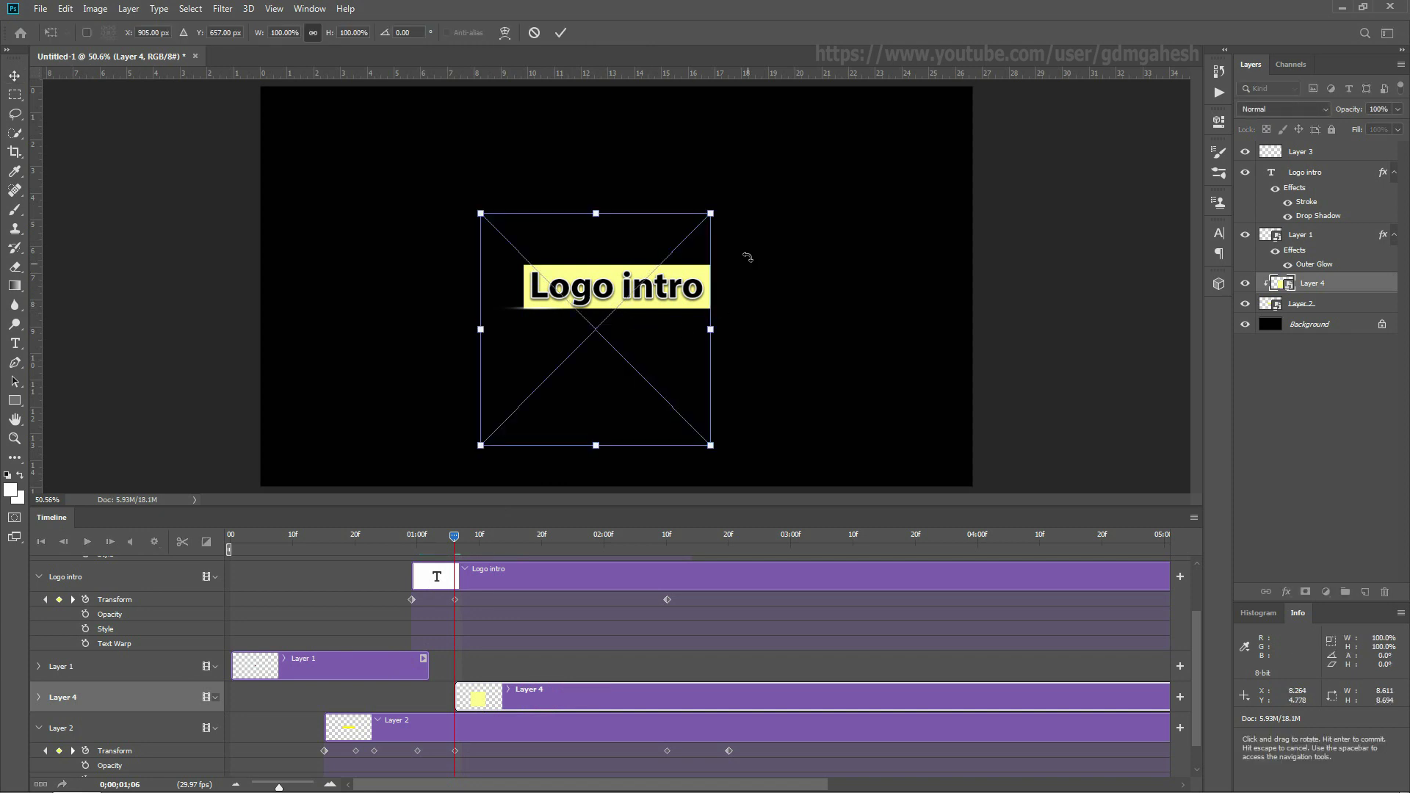
drag(747, 212, 743, 150)
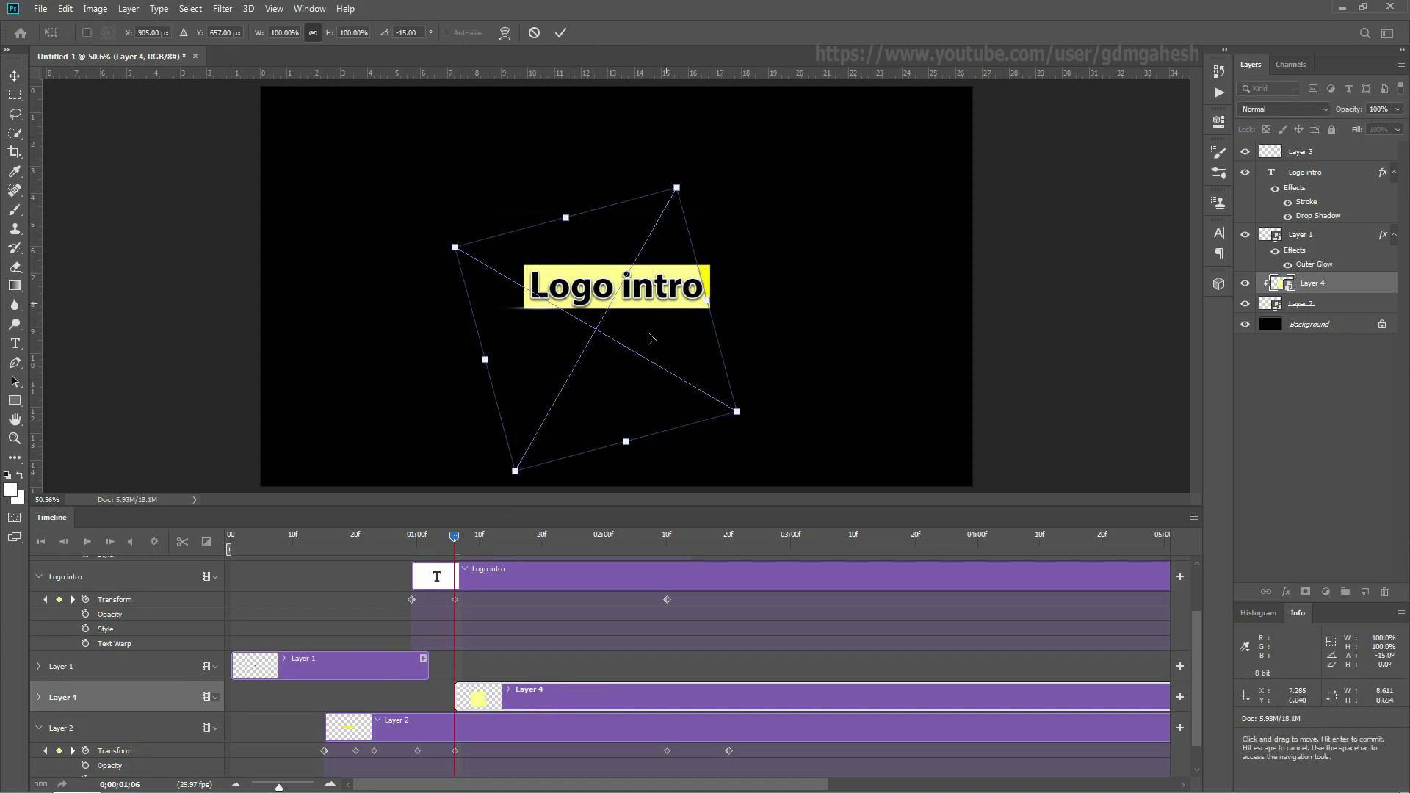
drag(660, 332, 472, 338)
key(Return)
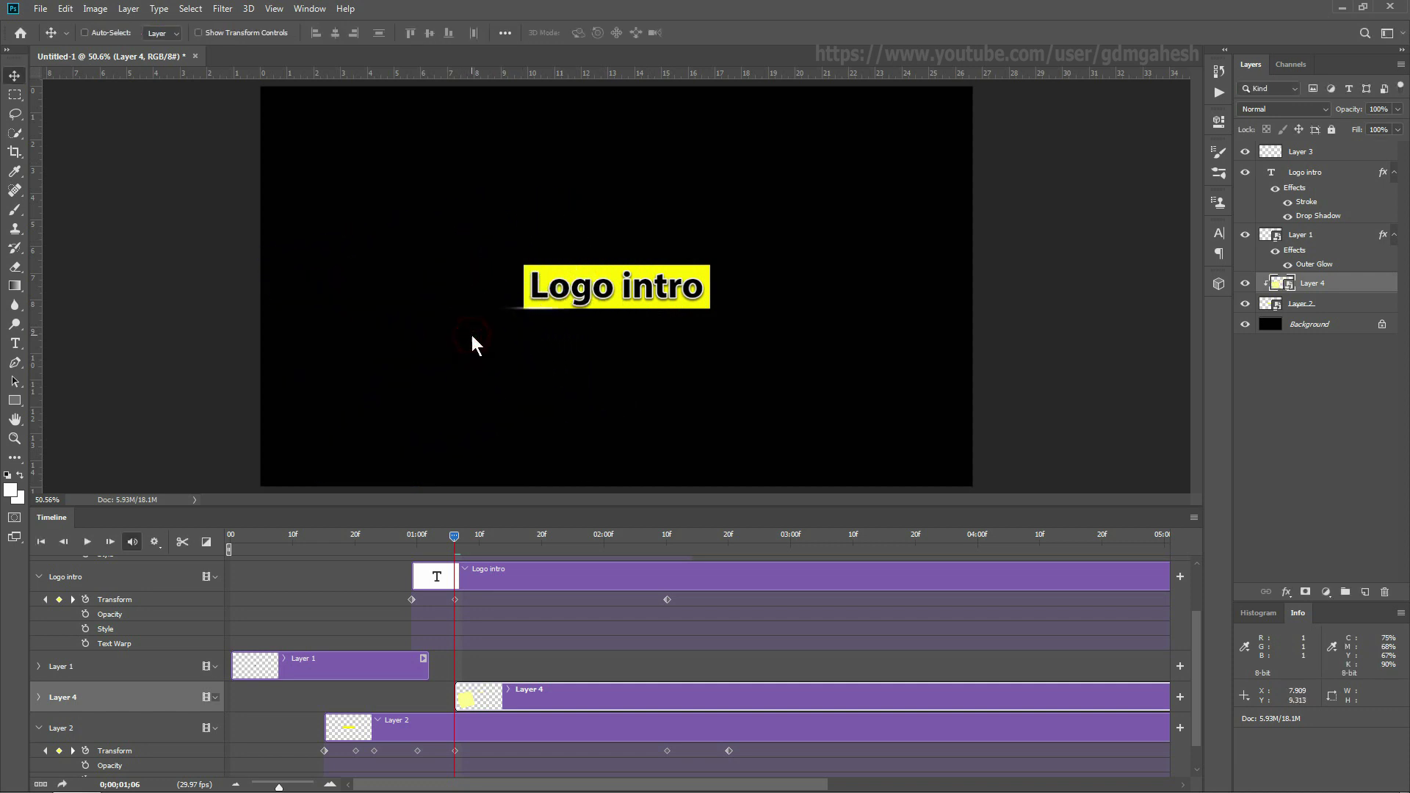
Keyframe Layer 4's Transform at 01;06 and 02;10, moving the square to the logo's right
click(38, 697)
click(85, 719)
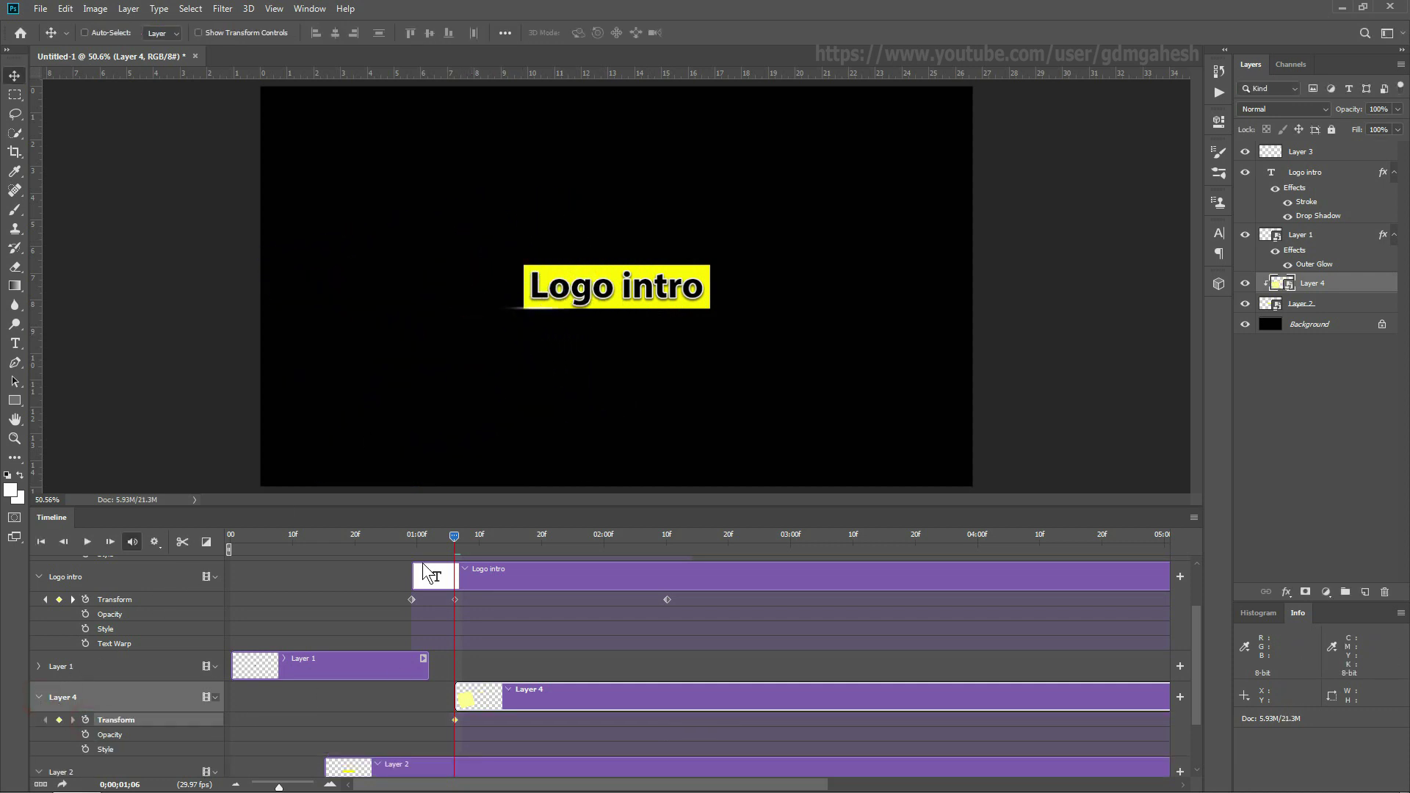
drag(456, 544, 667, 537)
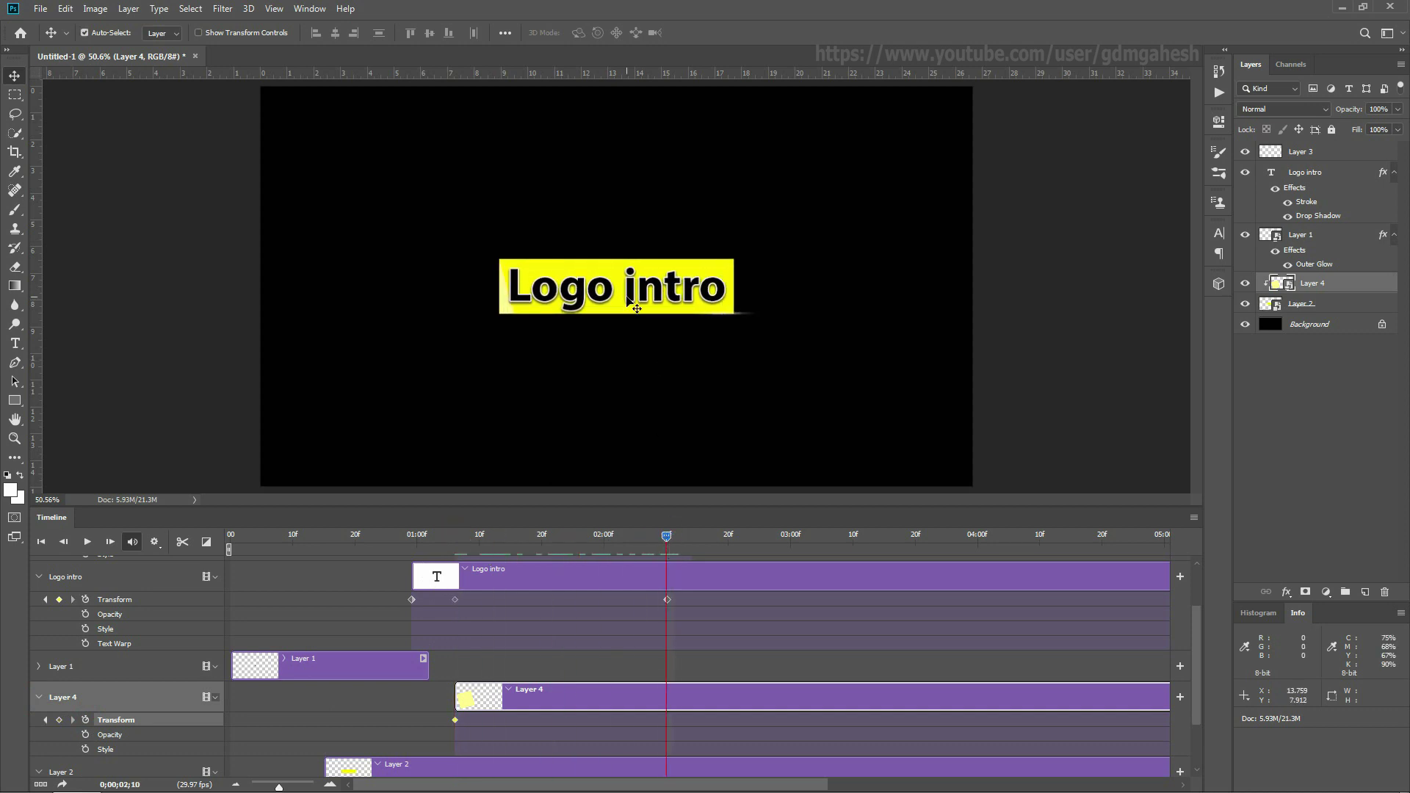
key(ctrl+t)
drag(462, 364, 921, 291)
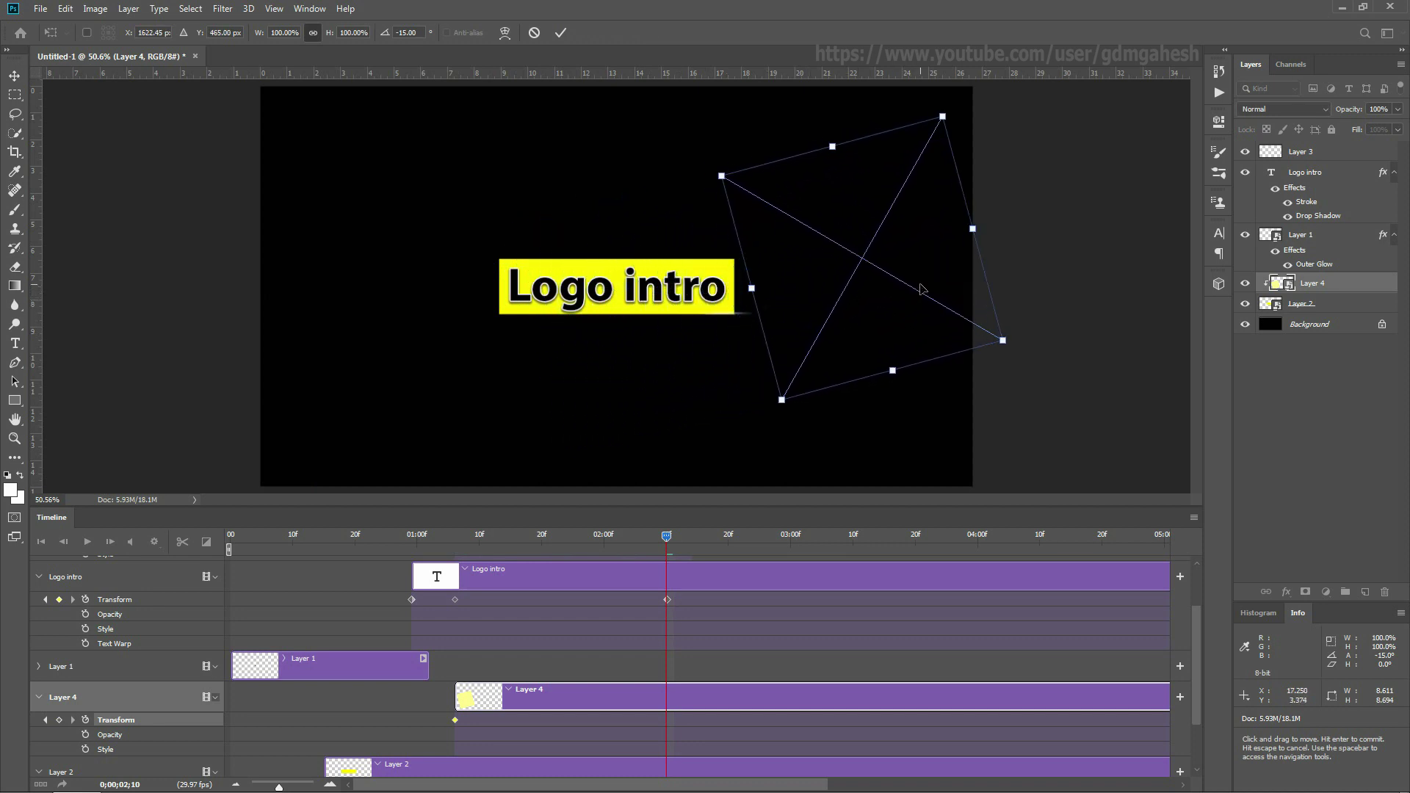
key(Return)
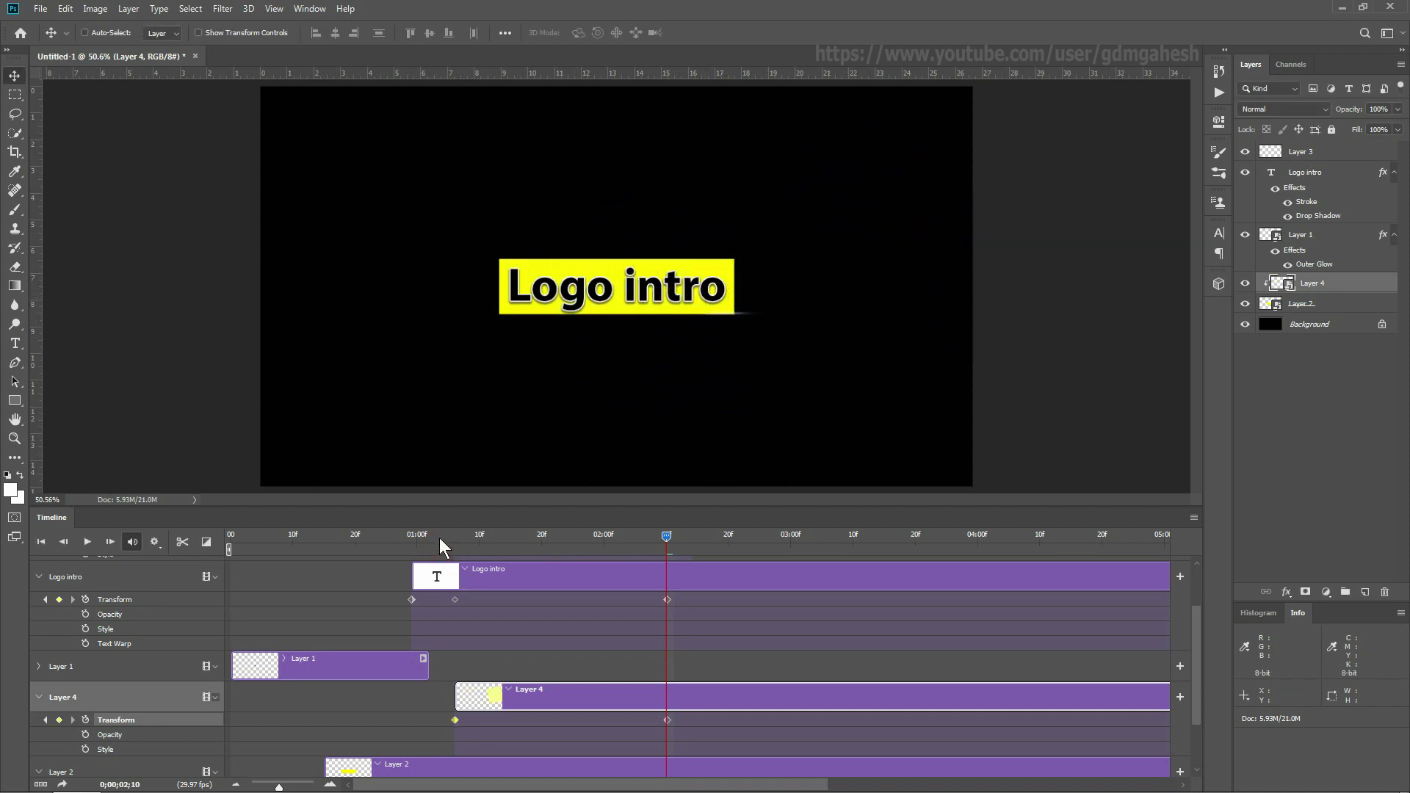
drag(441, 547, 633, 547)
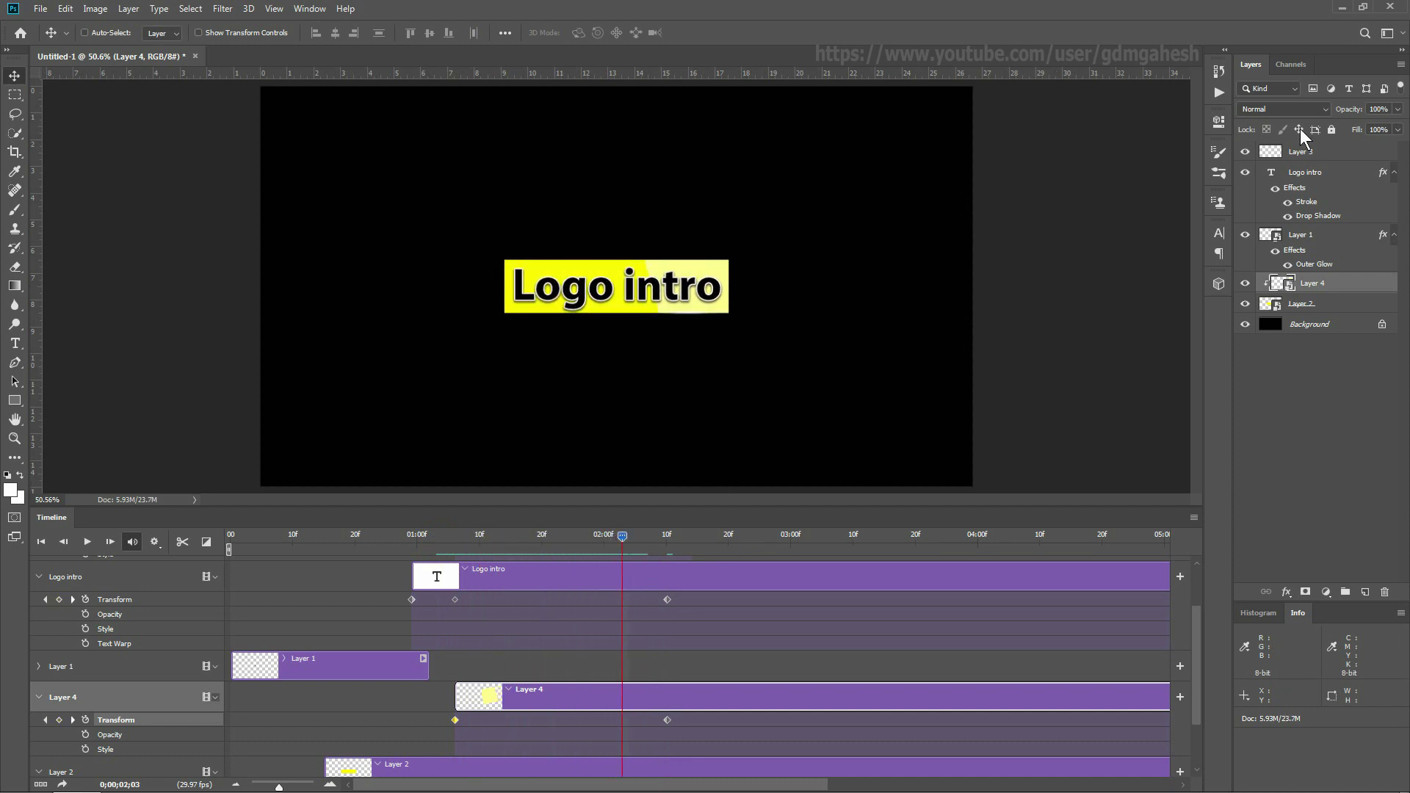
Set Layer 4 to 64% opacity, trying Screen before switching its blend mode to Difference
click(1268, 110)
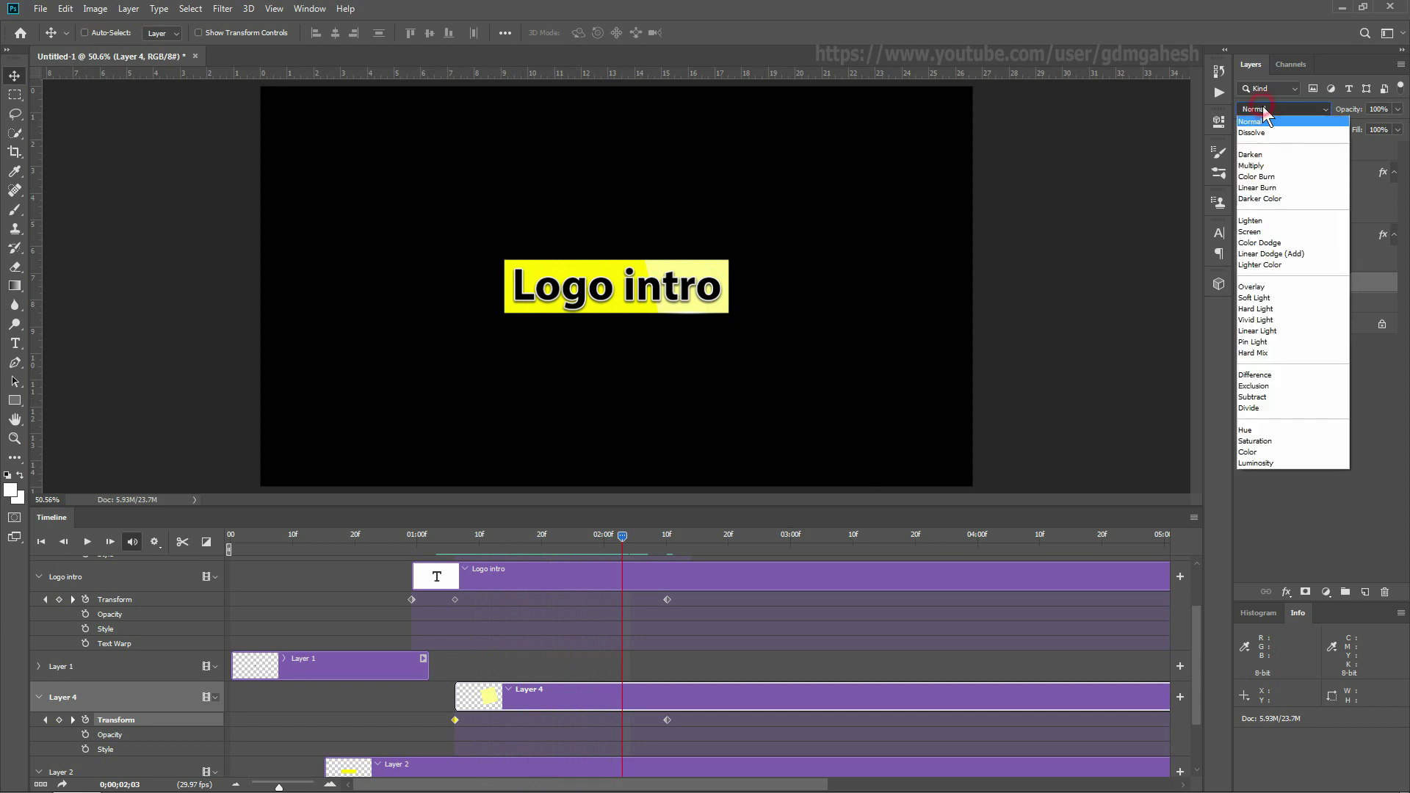
click(1267, 232)
drag(1396, 110, 1370, 133)
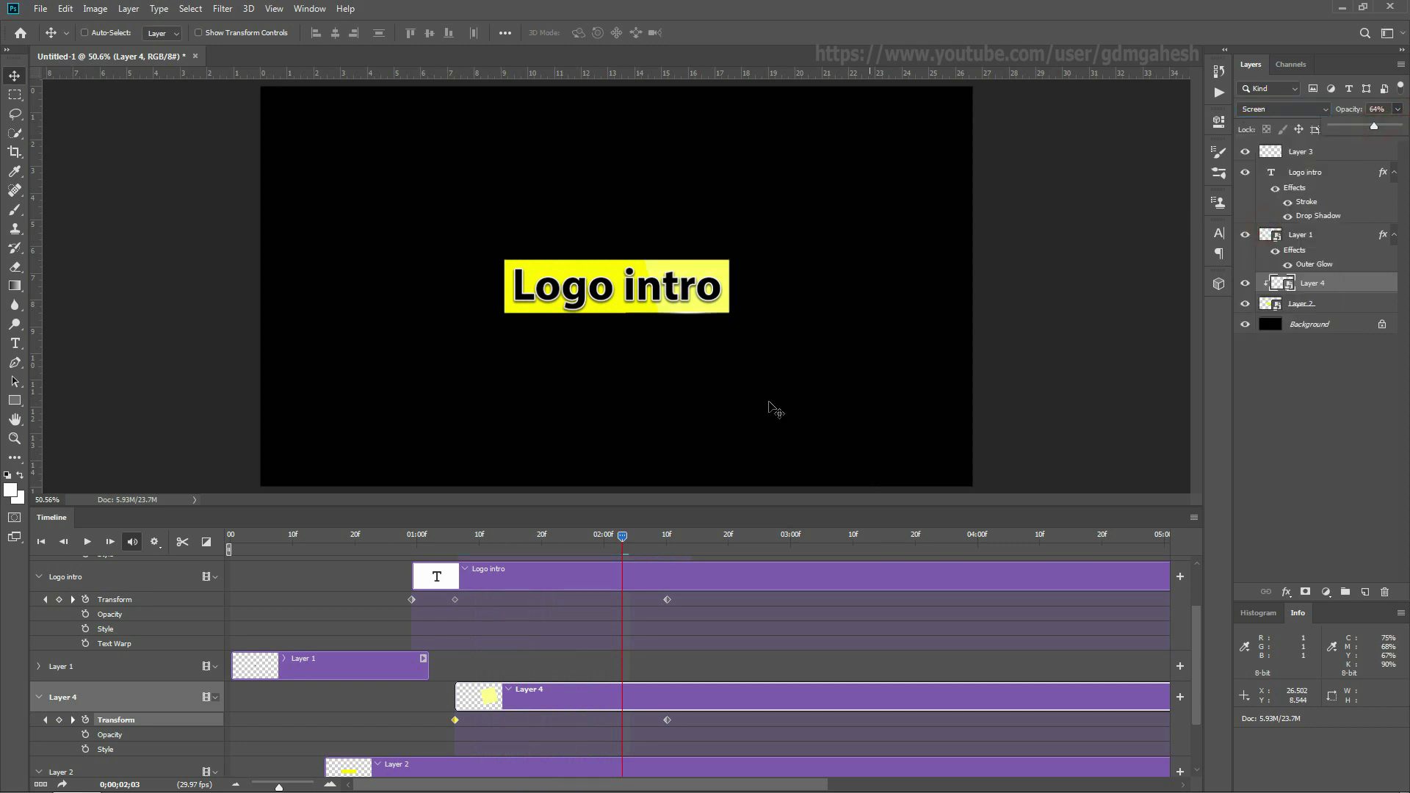
click(435, 540)
drag(430, 547, 603, 551)
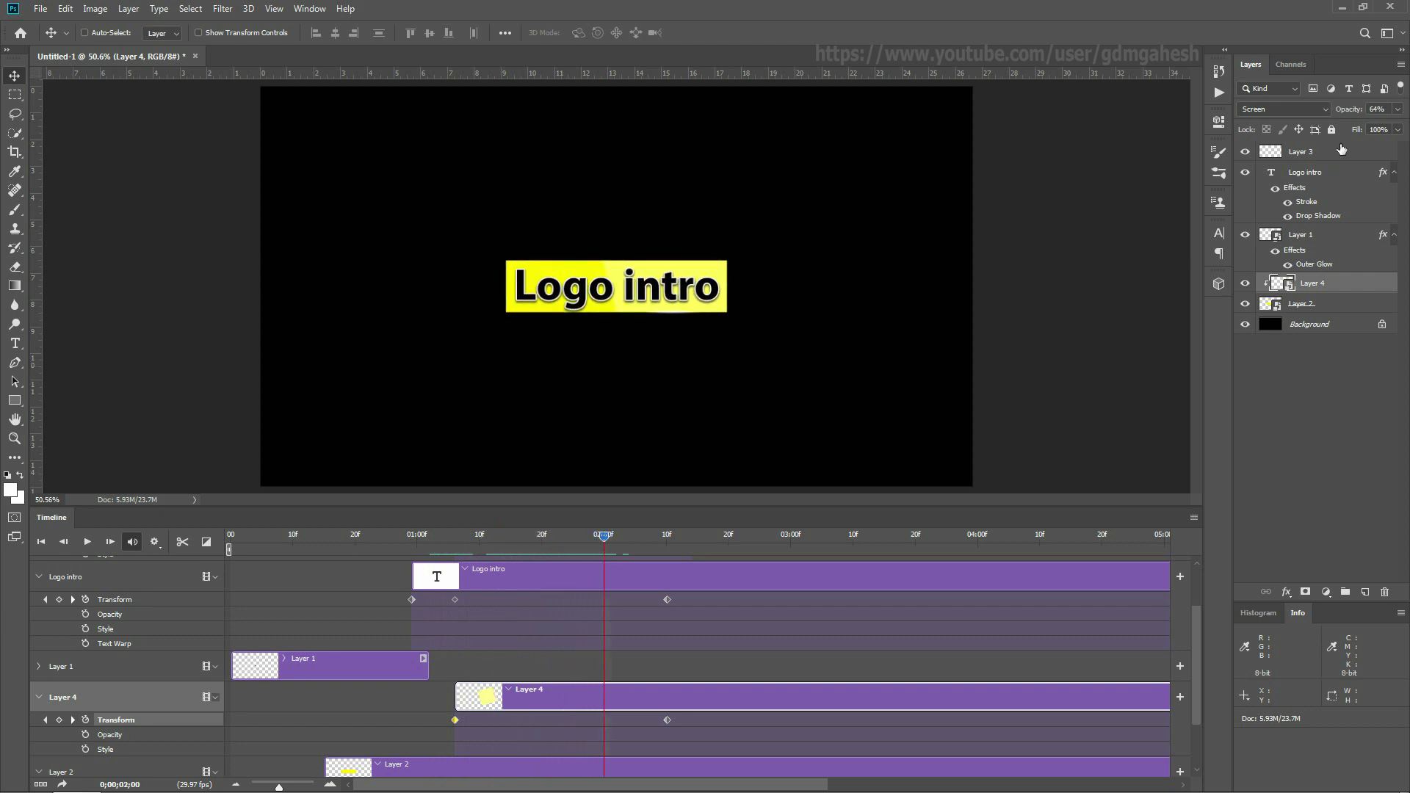
click(1300, 109)
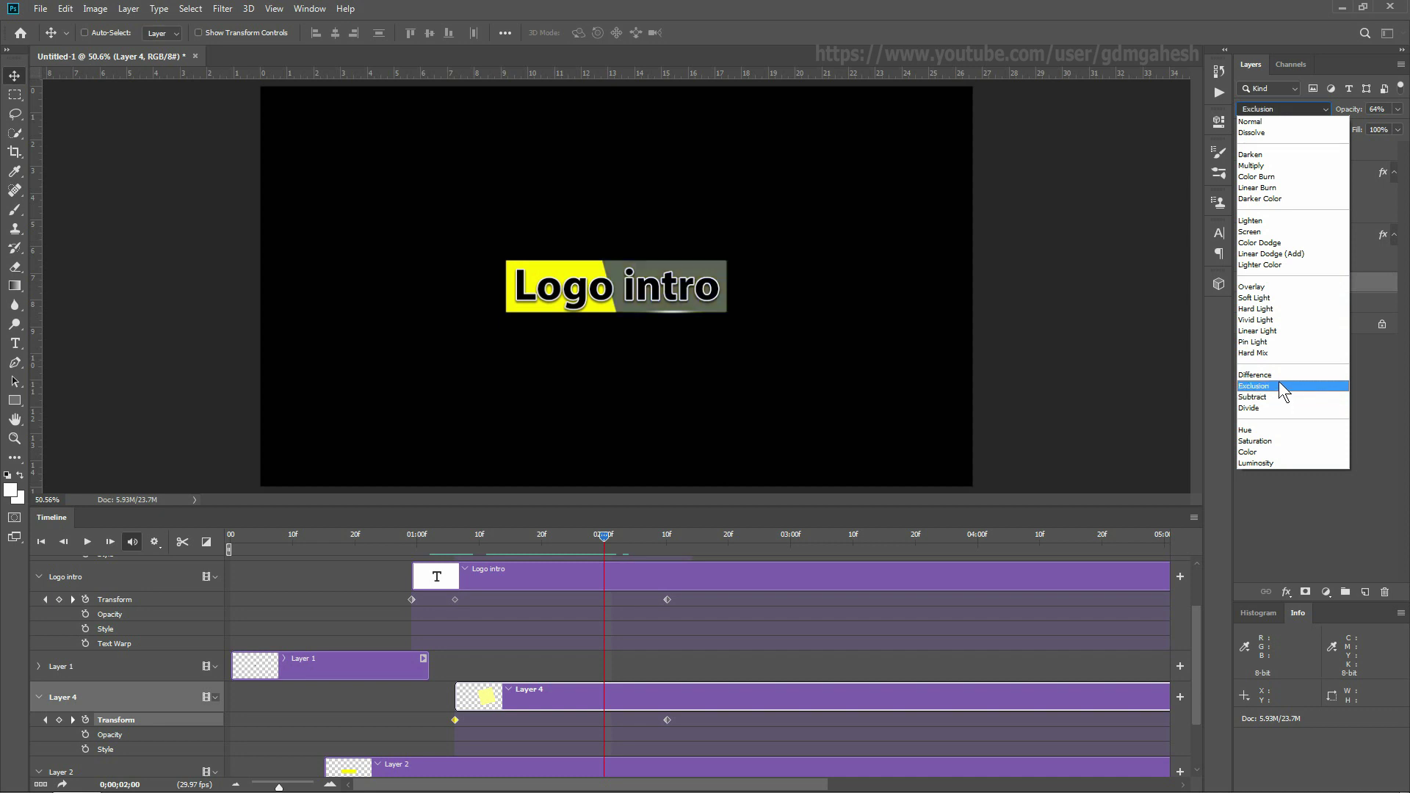
click(1280, 375)
drag(478, 550, 747, 543)
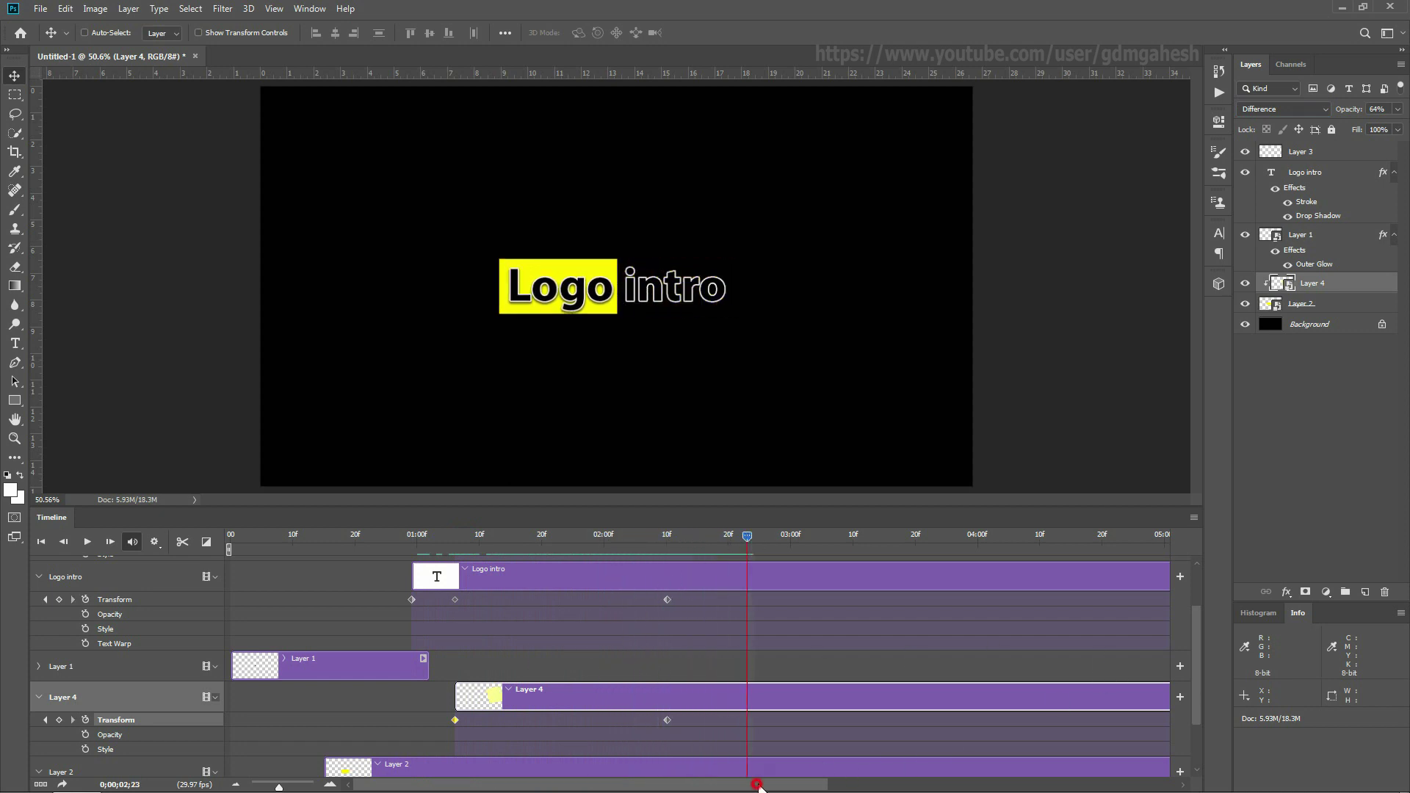
Trim Layer 4's clip to end at 02;10 and pull its end keyframe closer to two seconds
drag(758, 785, 925, 788)
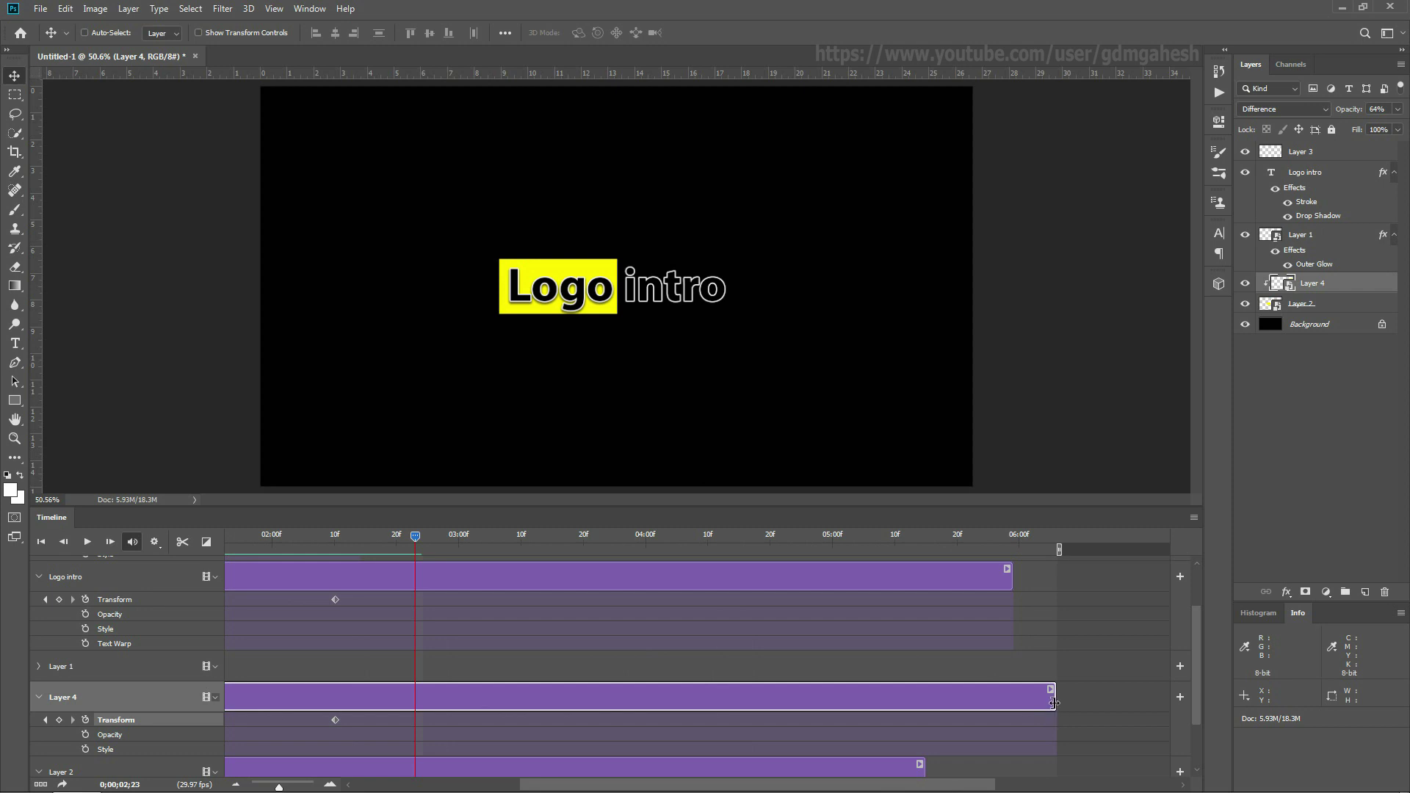
drag(1049, 704, 336, 695)
drag(616, 785, 441, 786)
drag(734, 541, 579, 541)
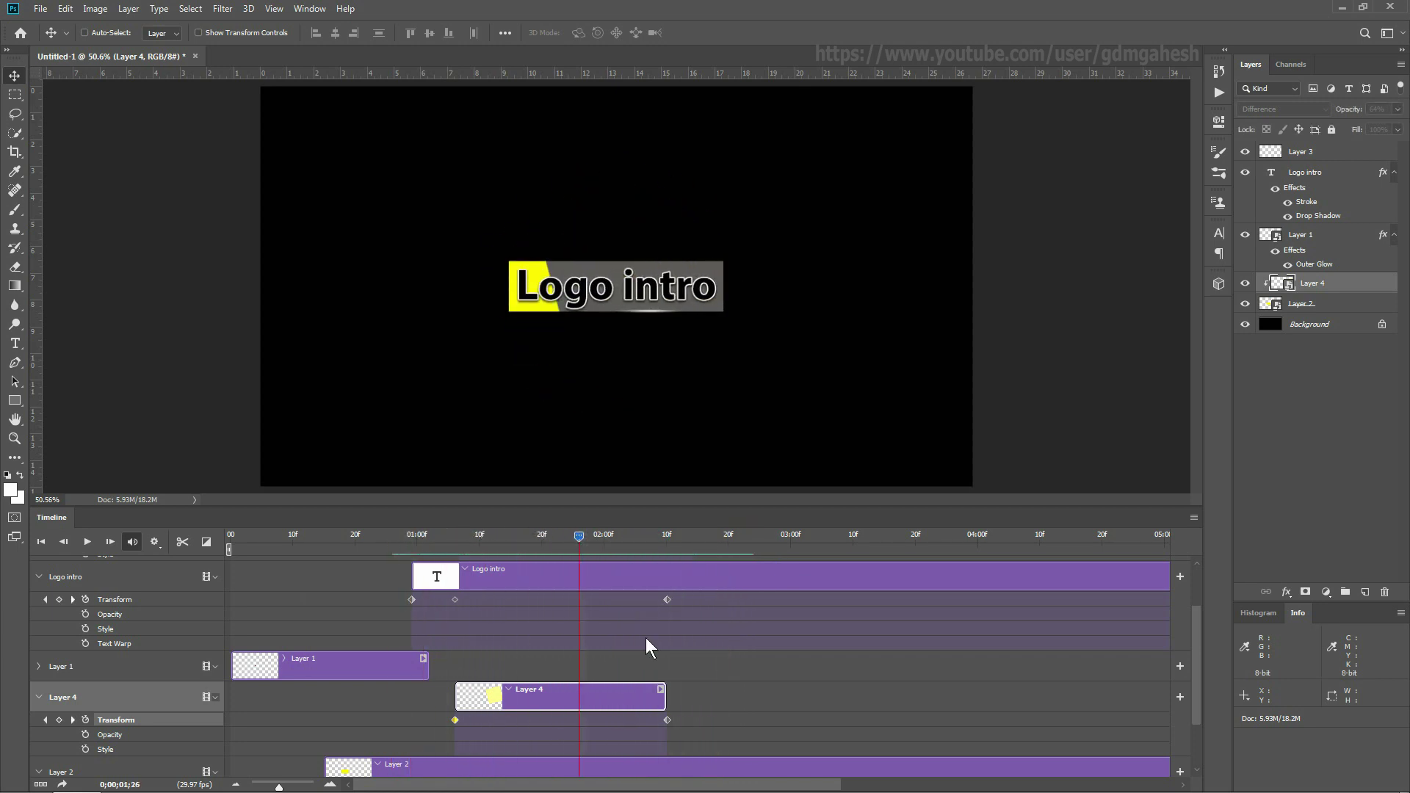
drag(666, 719, 619, 727)
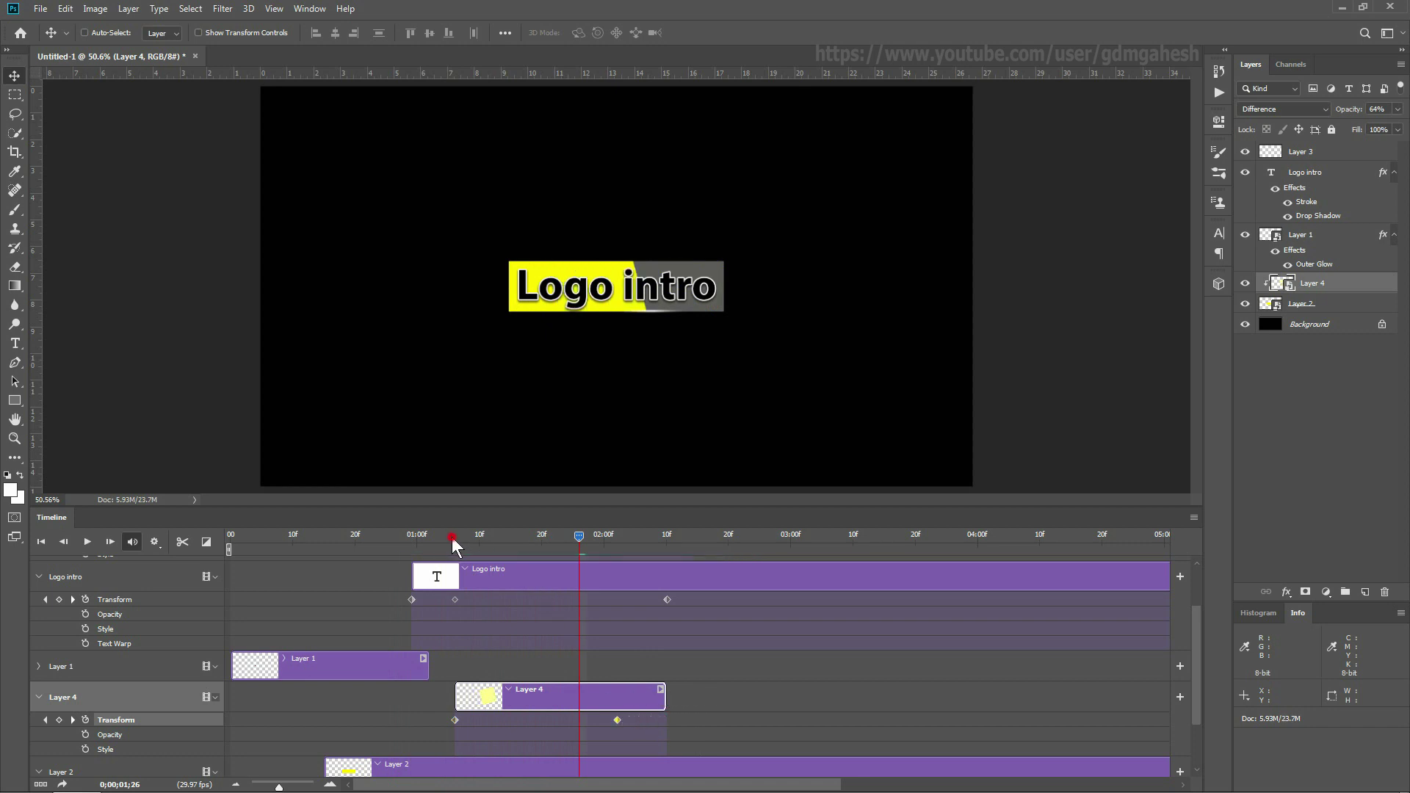
drag(456, 544, 617, 544)
drag(617, 720, 585, 725)
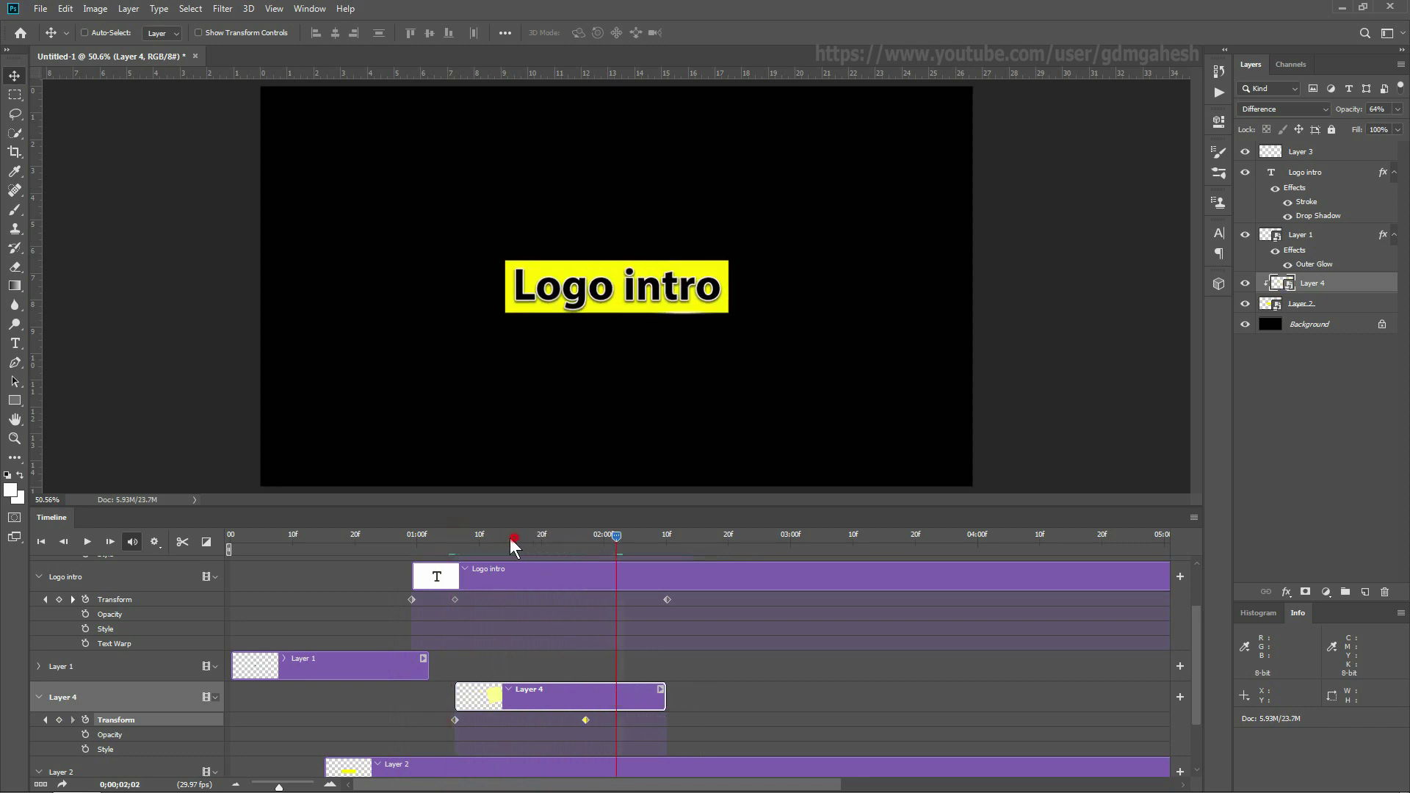
drag(513, 541, 554, 542)
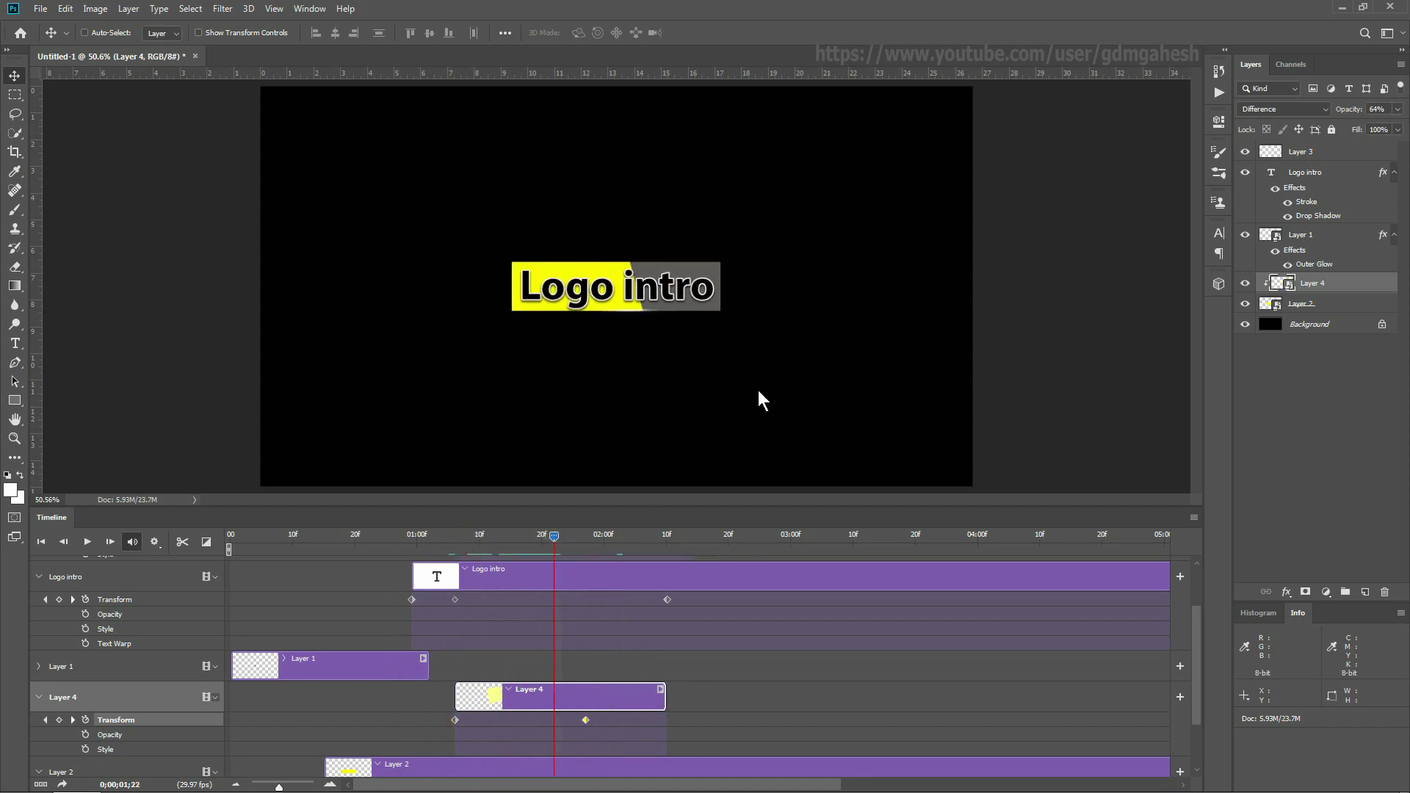
Raise Layer 4's opacity to 66% and preview the brighter highlight
click(1398, 109)
drag(1342, 126, 1375, 129)
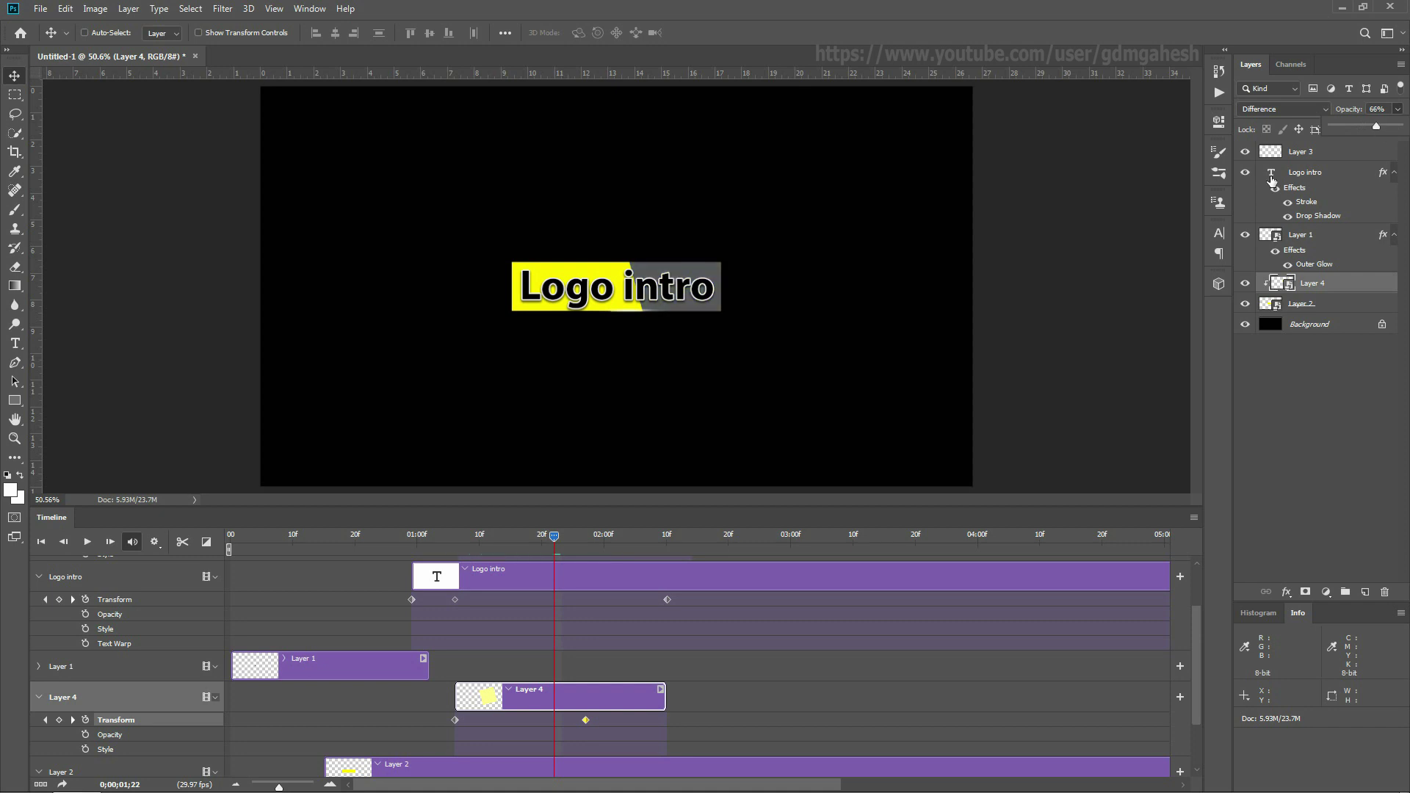
drag(539, 527, 747, 540)
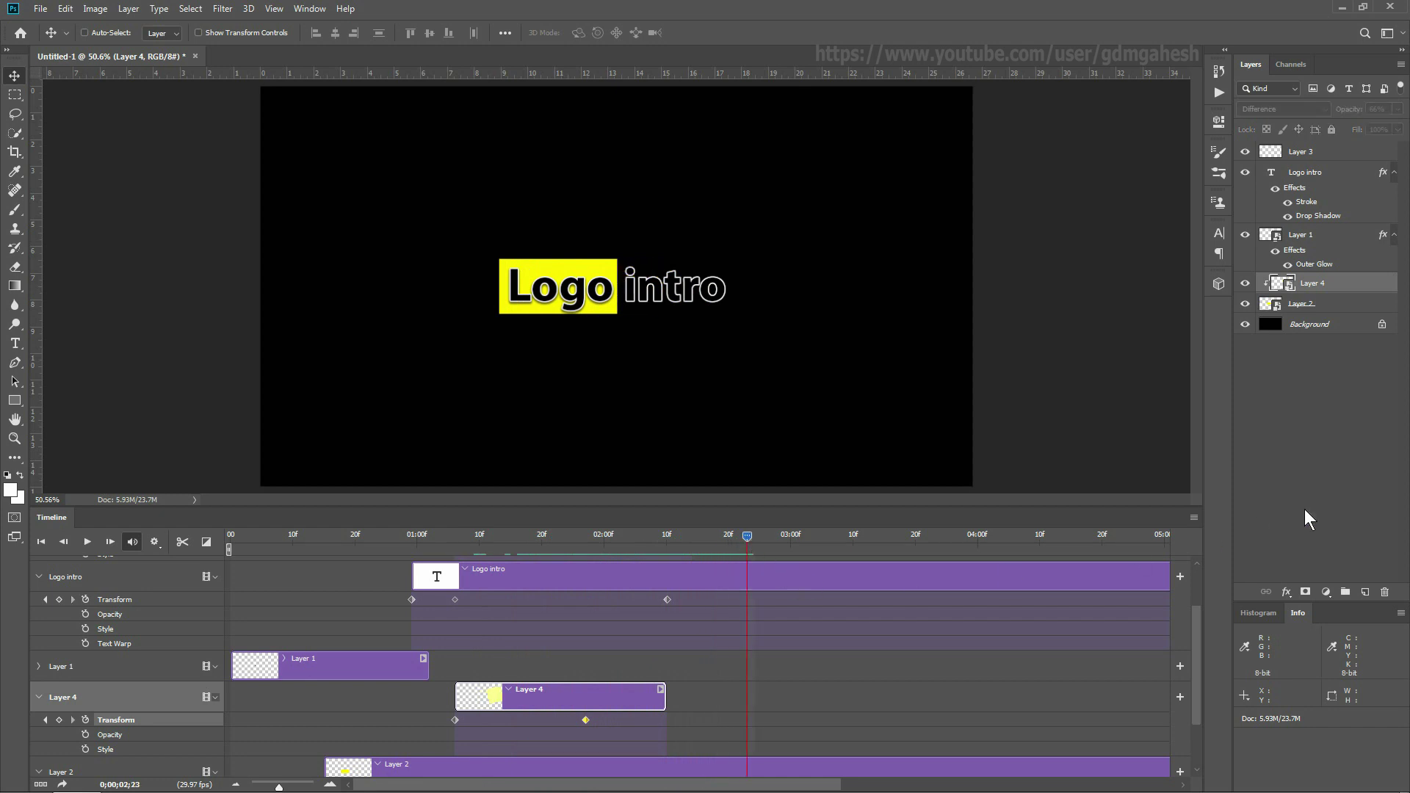
click(1356, 505)
Add Layer 5 and move its clip to start near 2:20
click(1365, 592)
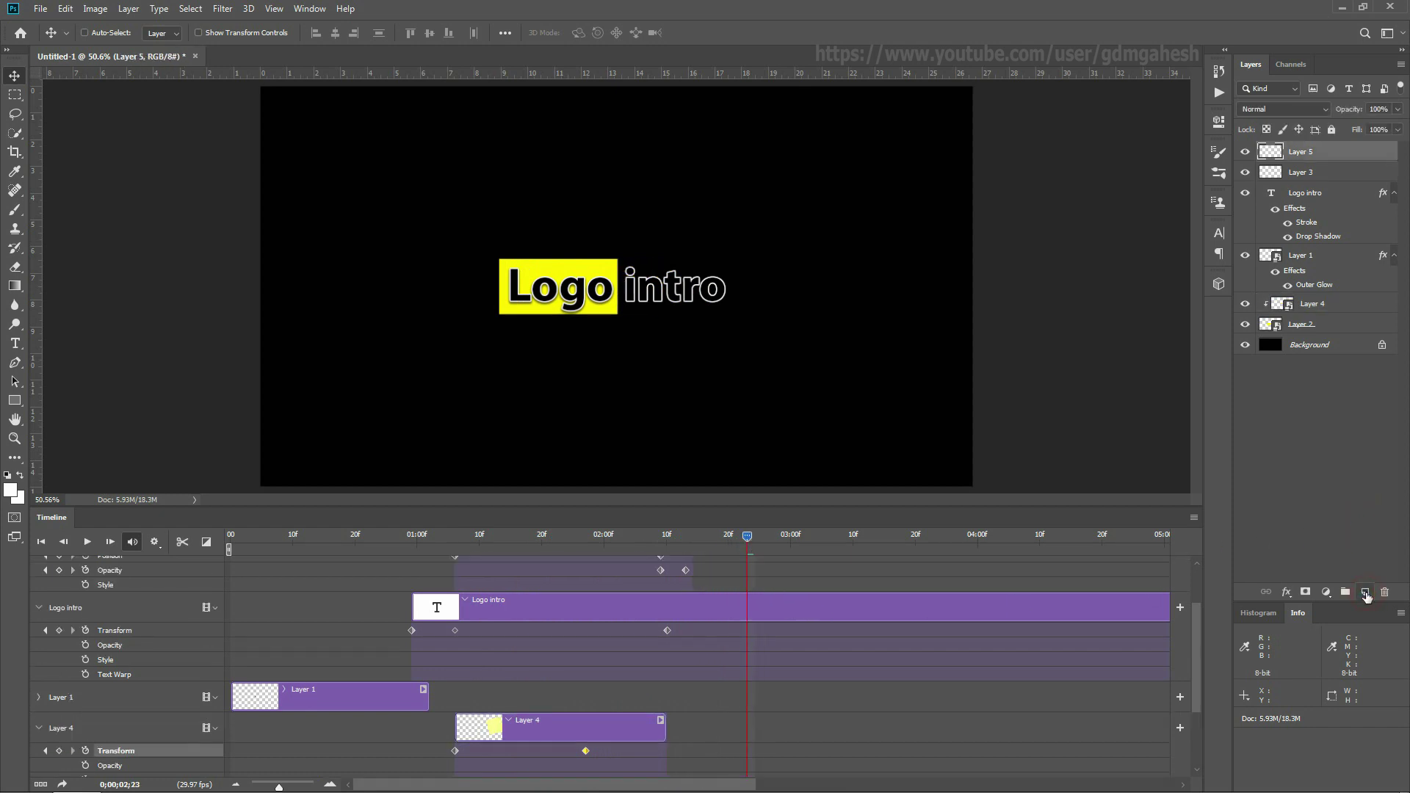
drag(1197, 664, 1197, 609)
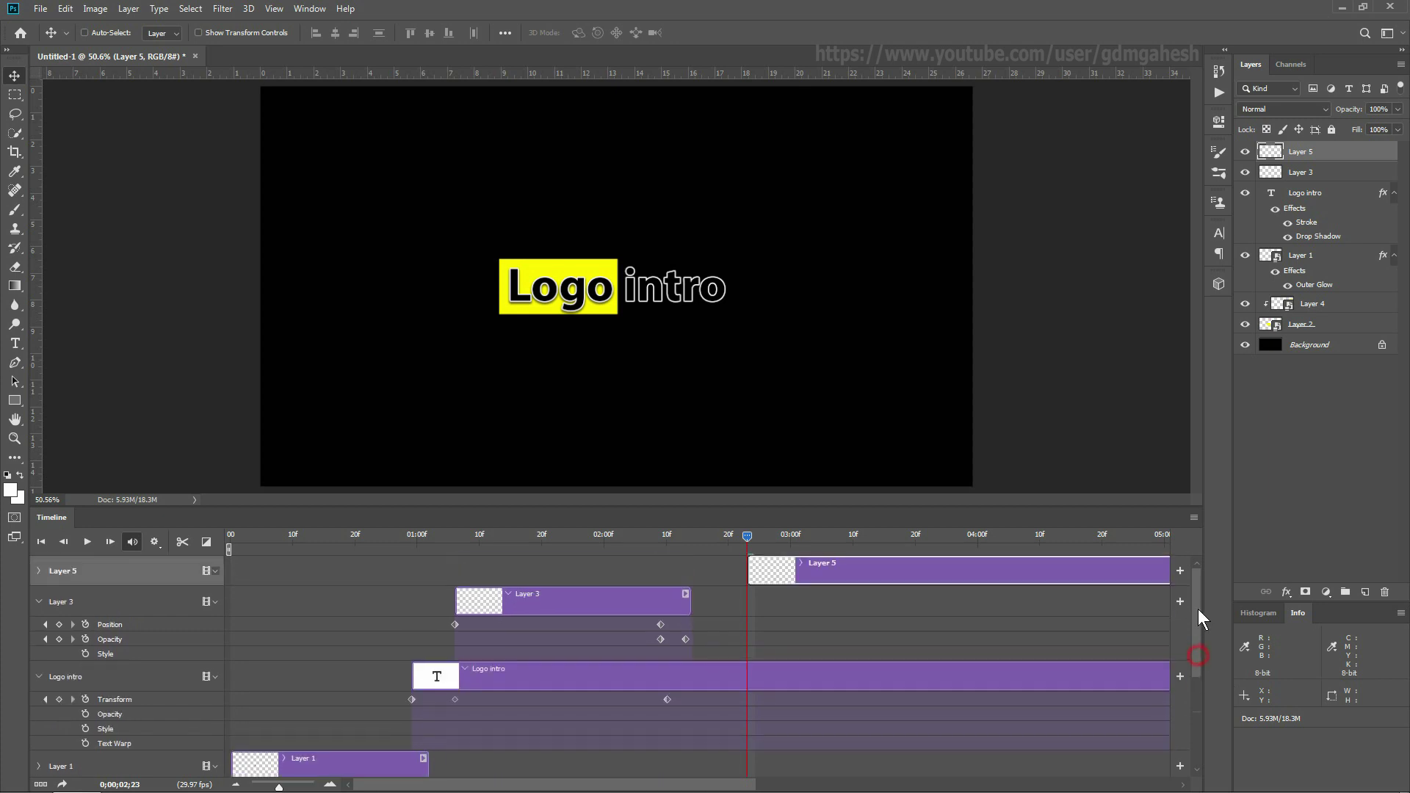
drag(739, 571, 818, 565)
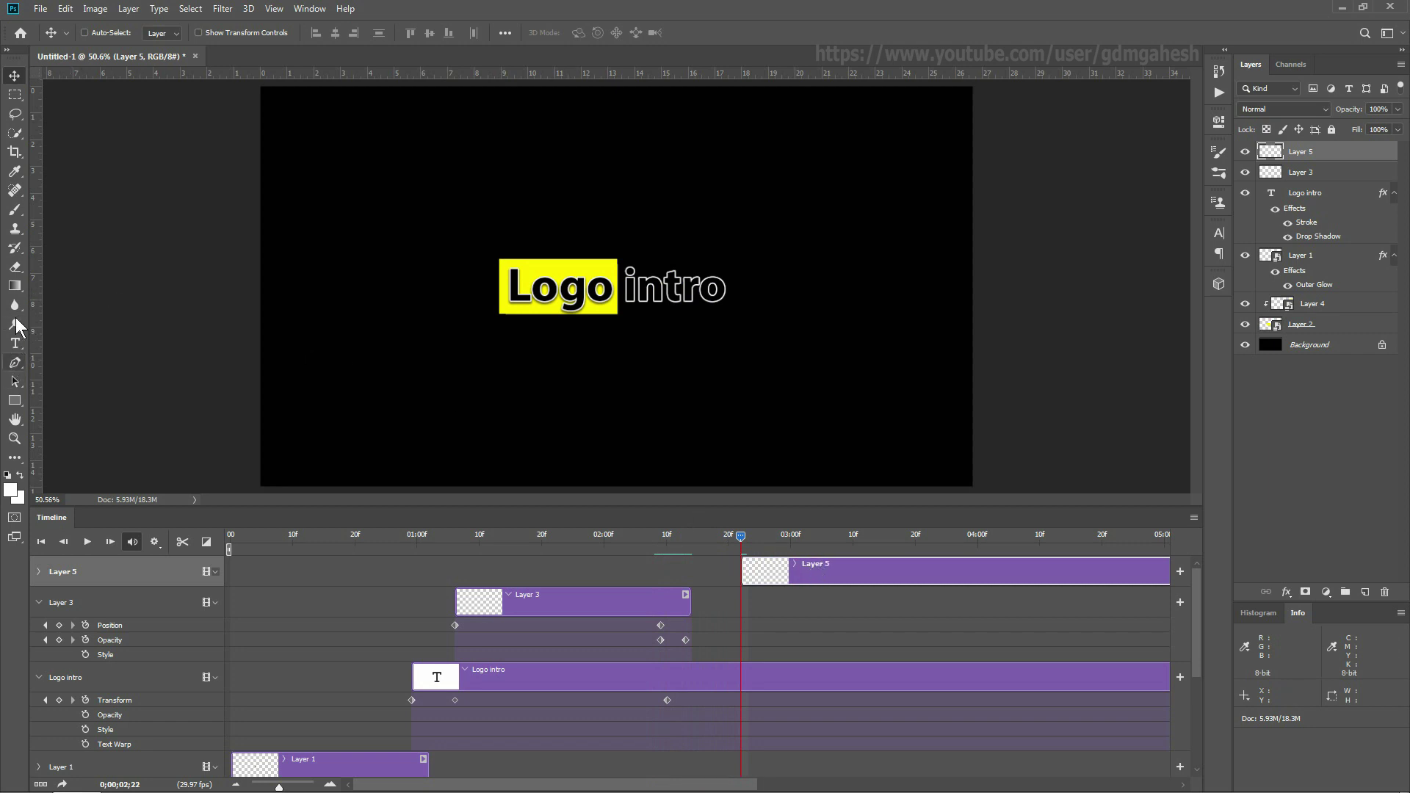
Brush a soft #ff00de magenta dab over the logo centre
click(16, 211)
click(126, 176)
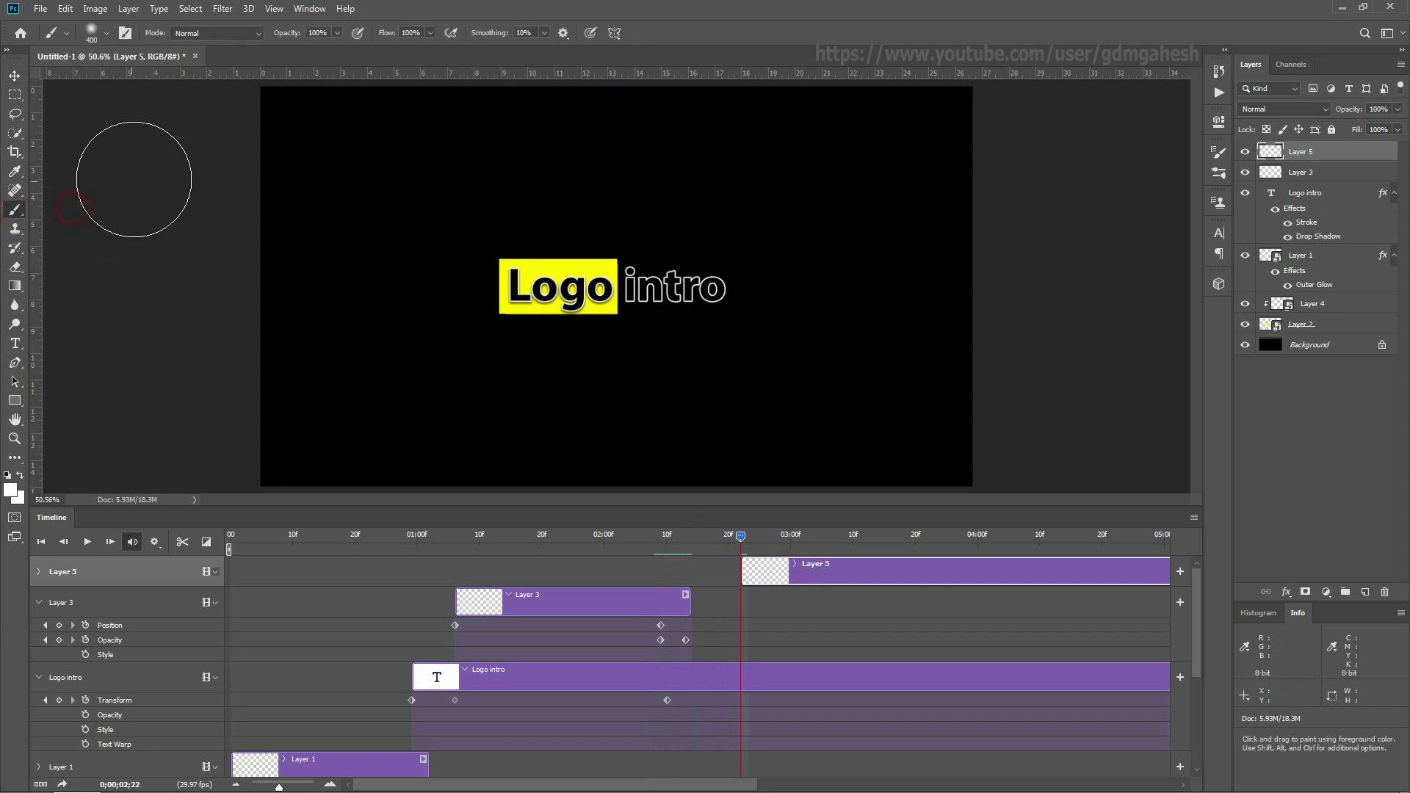
click(12, 486)
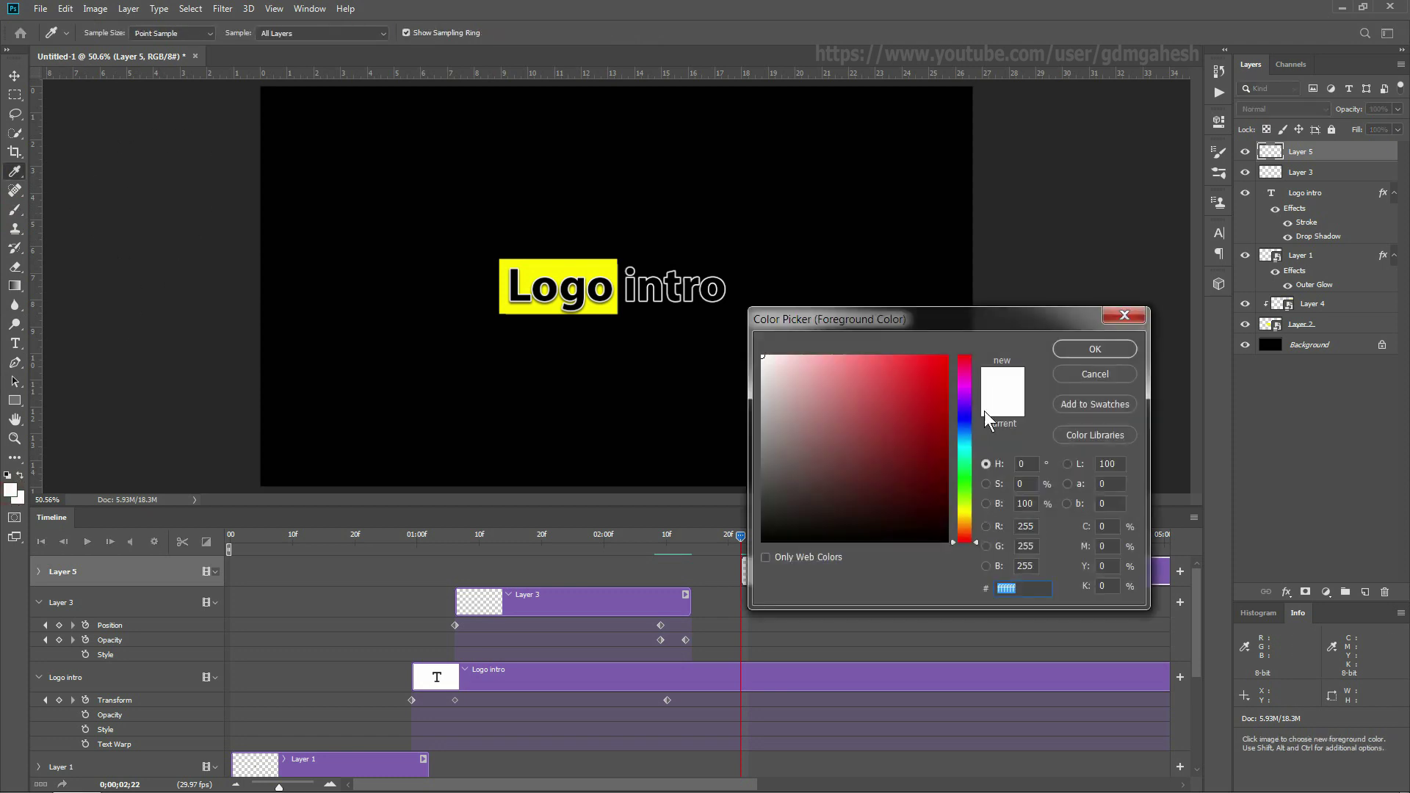
click(964, 383)
drag(914, 374, 1006, 349)
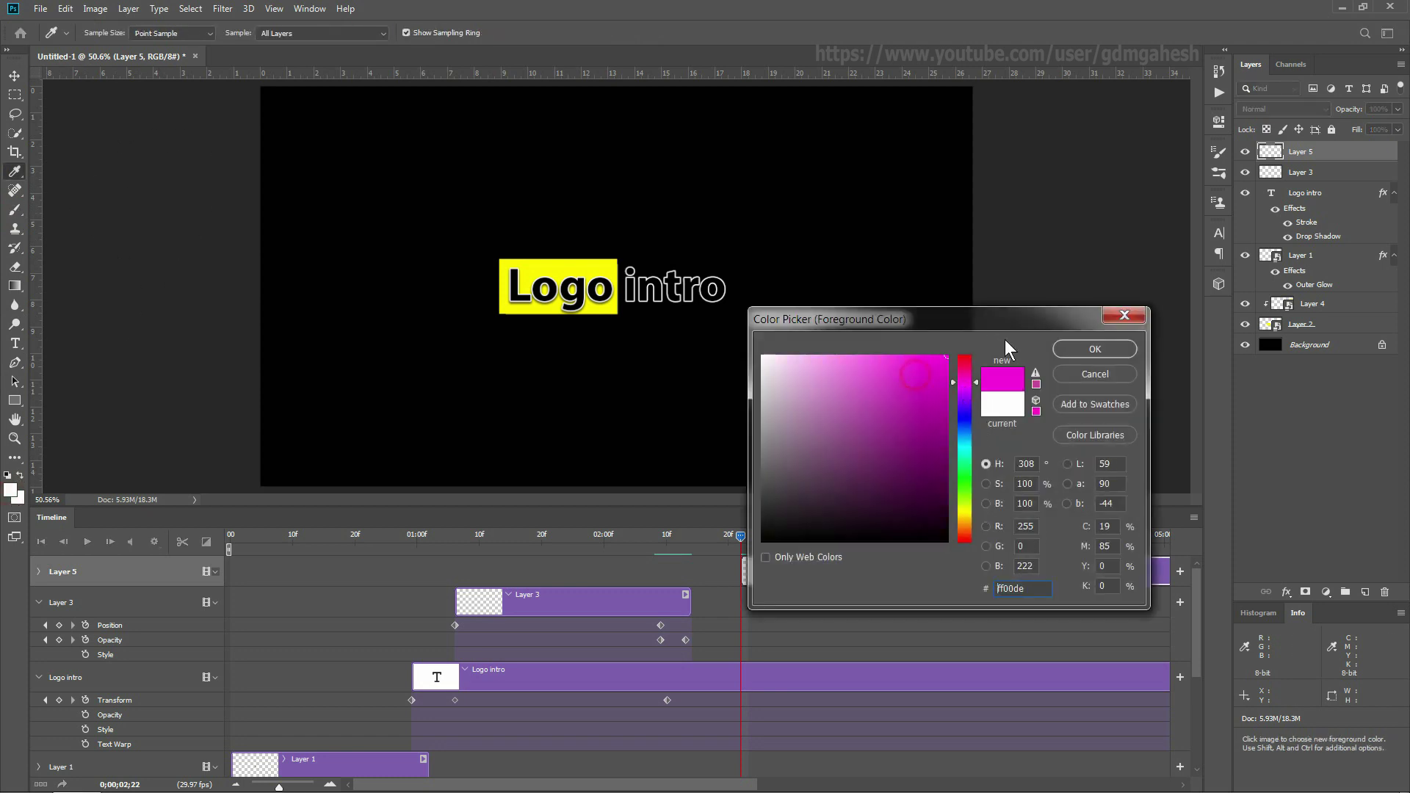
click(1094, 350)
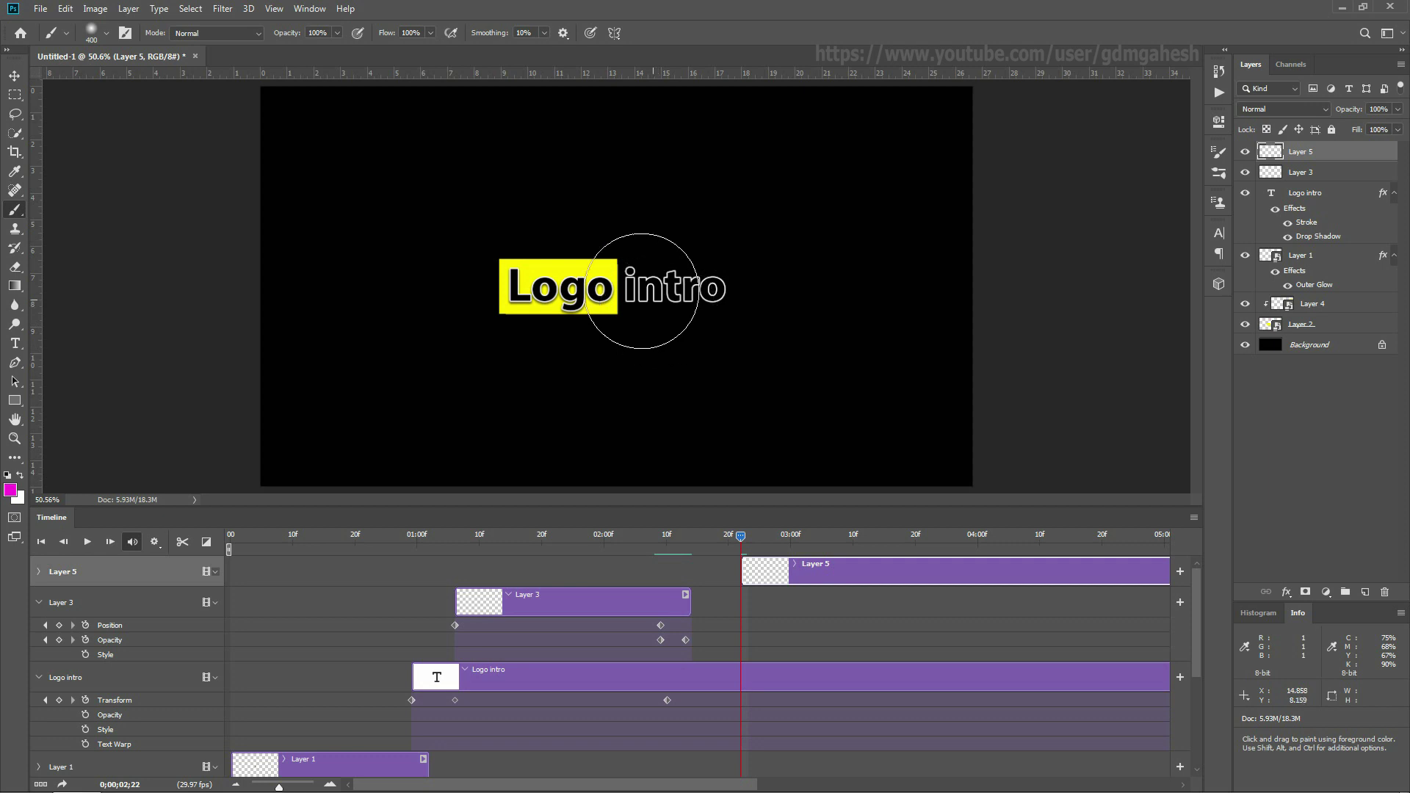
click(615, 286)
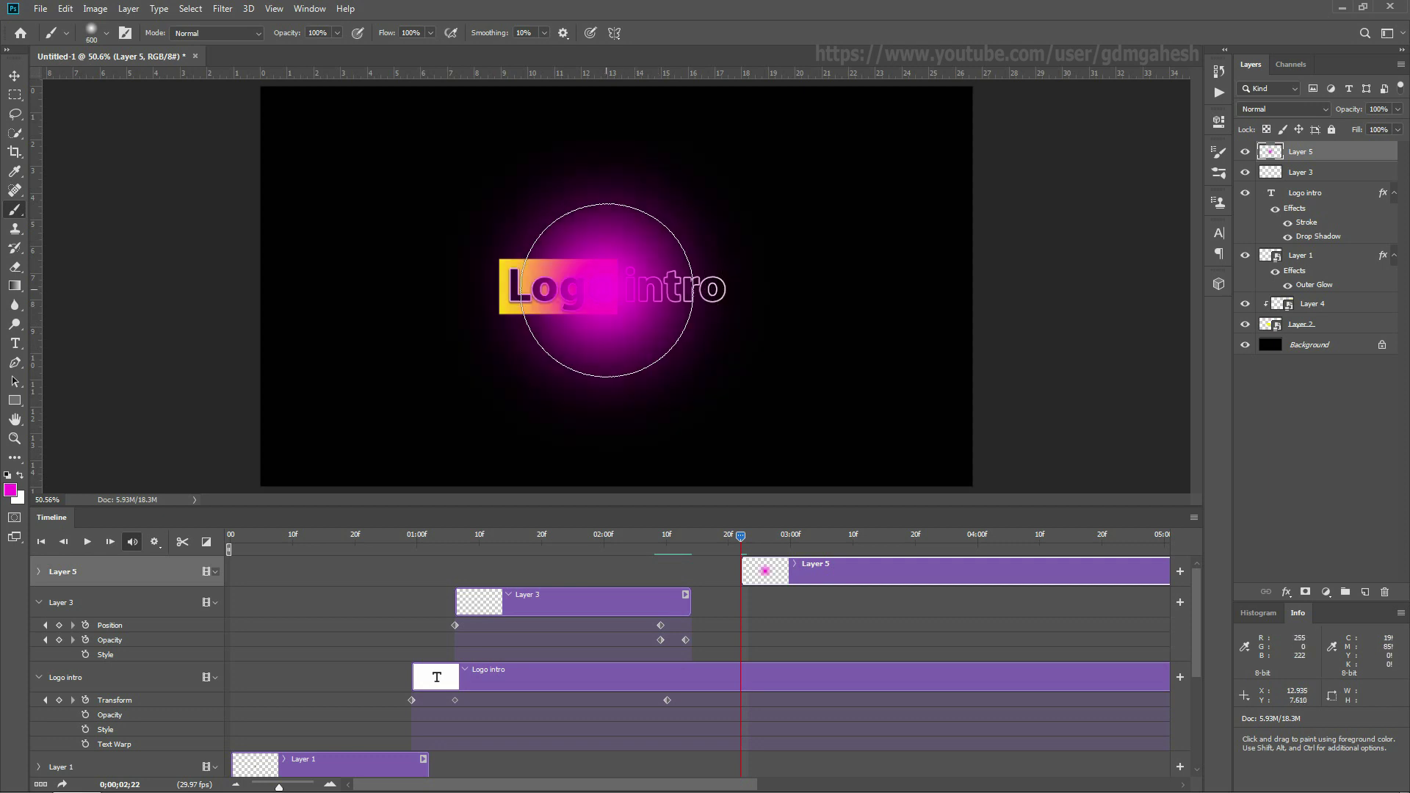
Squash the magenta glow vertically into a thin, flattened streak
key(ctrl+t)
drag(604, 113, 604, 210)
mouse_move(784, 210)
mouse_down()
mouse_move(819, 189)
mouse_move(779, 213)
mouse_up()
drag(603, 213, 605, 239)
click(704, 32)
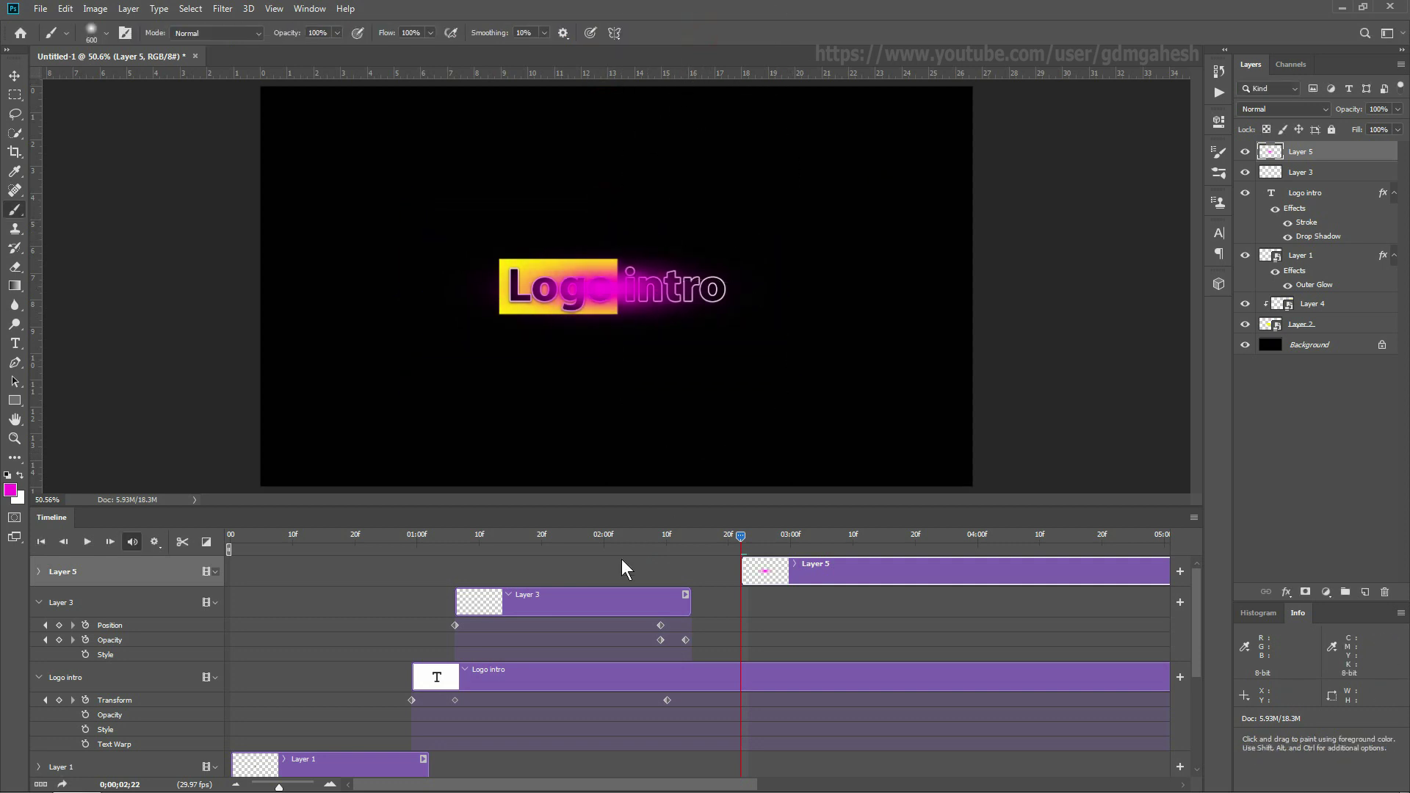
Trim Layer 5's clip to end around 03;21 and end the work area near 4:00
click(39, 571)
drag(725, 784, 997, 784)
drag(1041, 571, 287, 571)
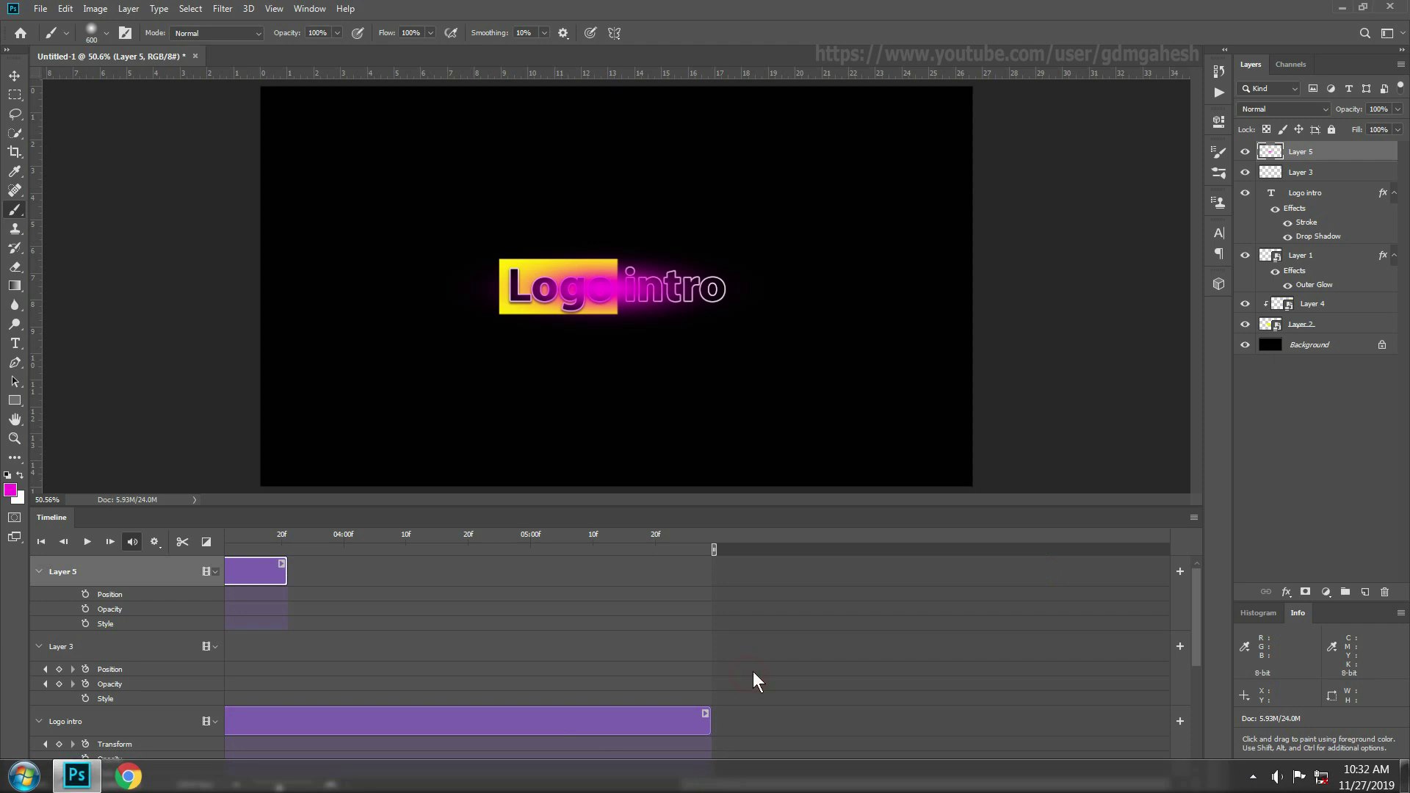
drag(727, 785, 510, 767)
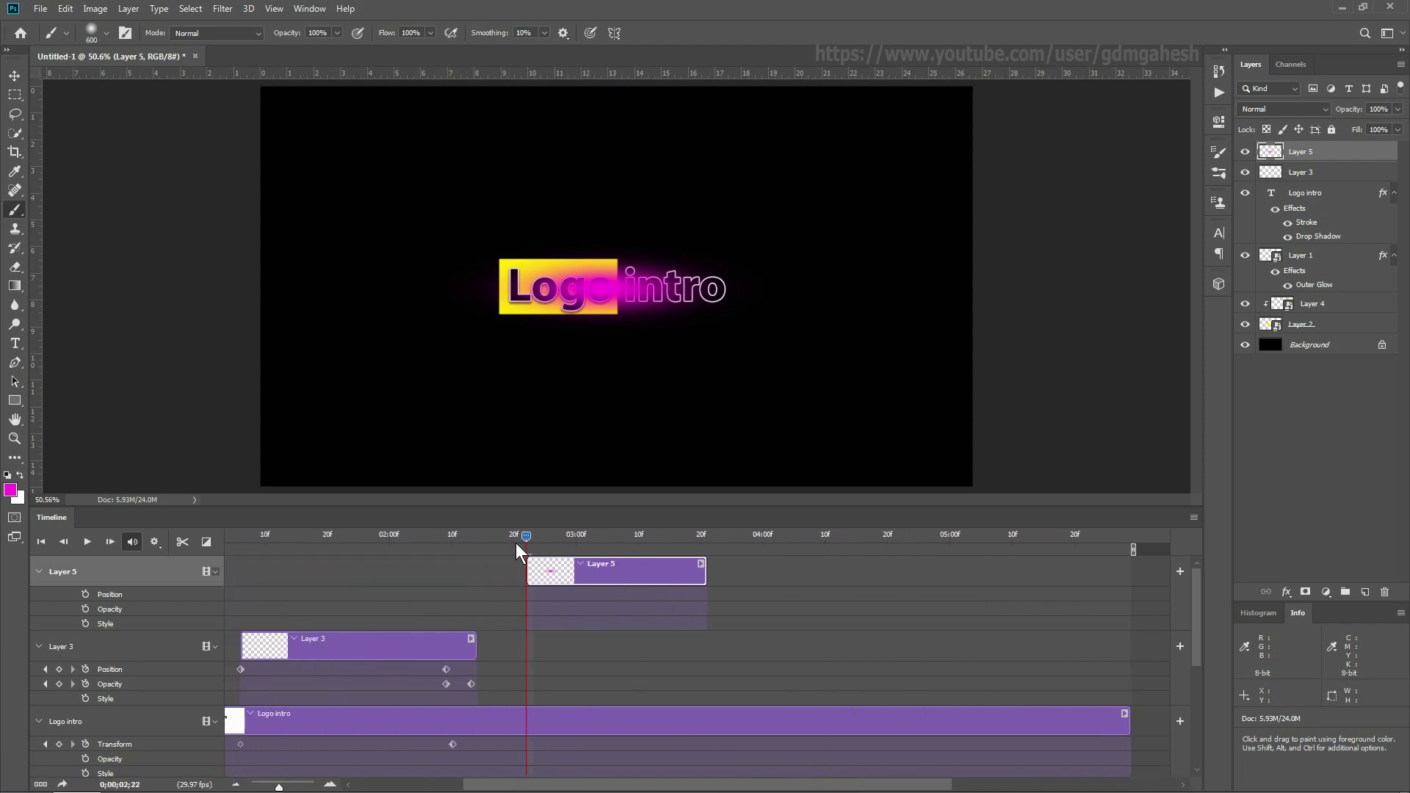
drag(689, 536, 764, 535)
drag(1134, 549, 766, 550)
mouse_move(558, 534)
mouse_down()
mouse_move(514, 534)
mouse_move(603, 537)
mouse_move(431, 540)
mouse_move(539, 540)
mouse_up()
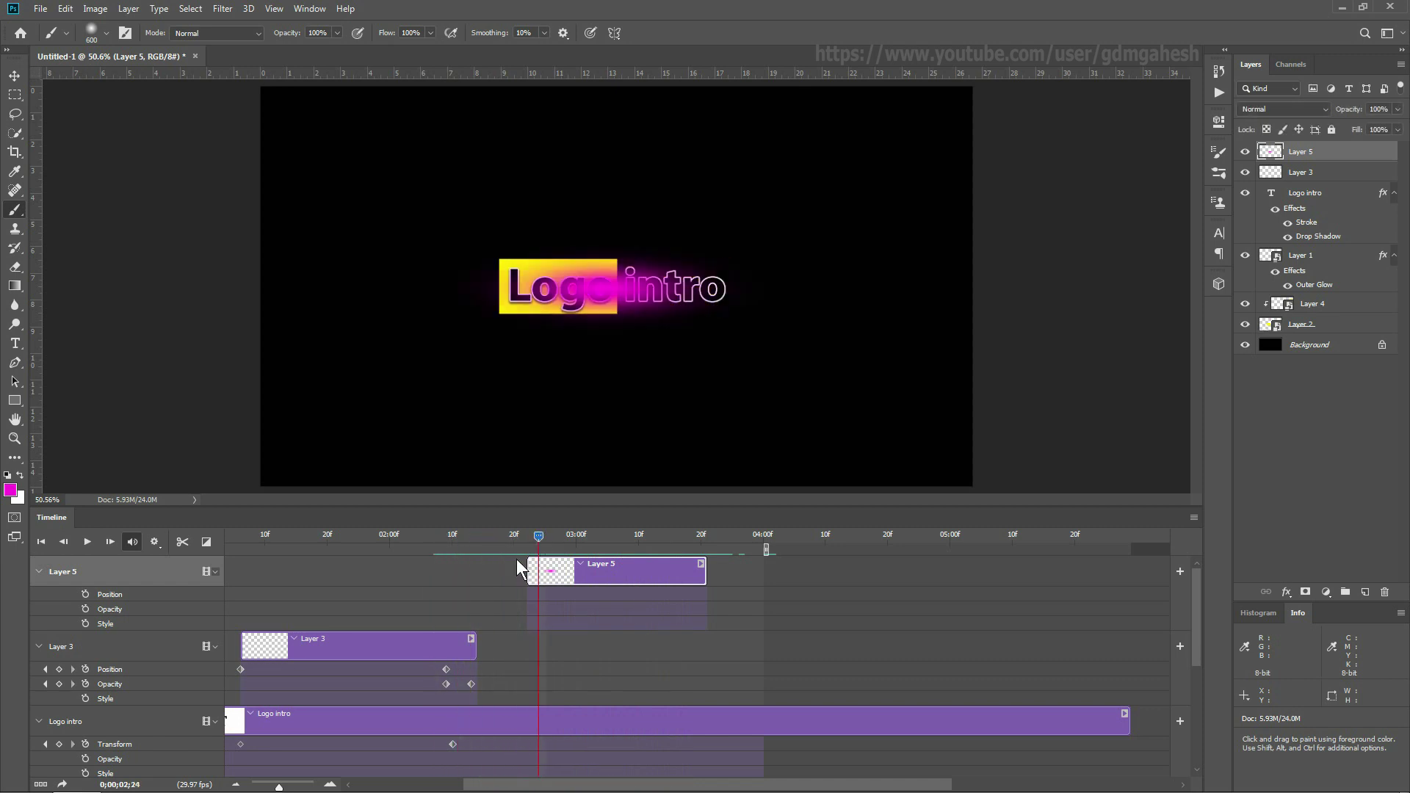
Keyframe Layer 5's opacity at 0% at 02;22 and fading back to 0% near the clip's end
click(85, 610)
drag(542, 543, 526, 547)
click(1397, 109)
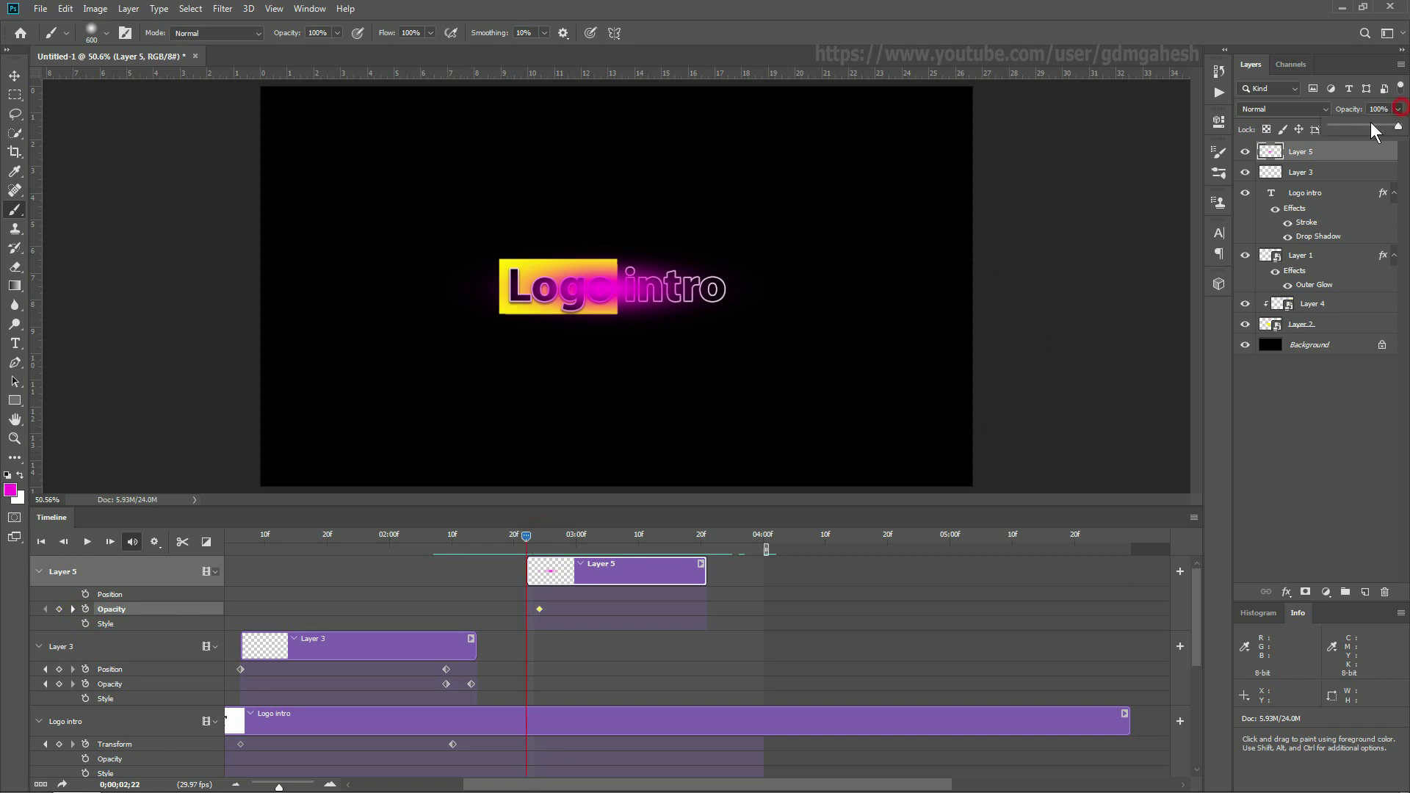
drag(1333, 128, 1329, 129)
drag(521, 536, 700, 564)
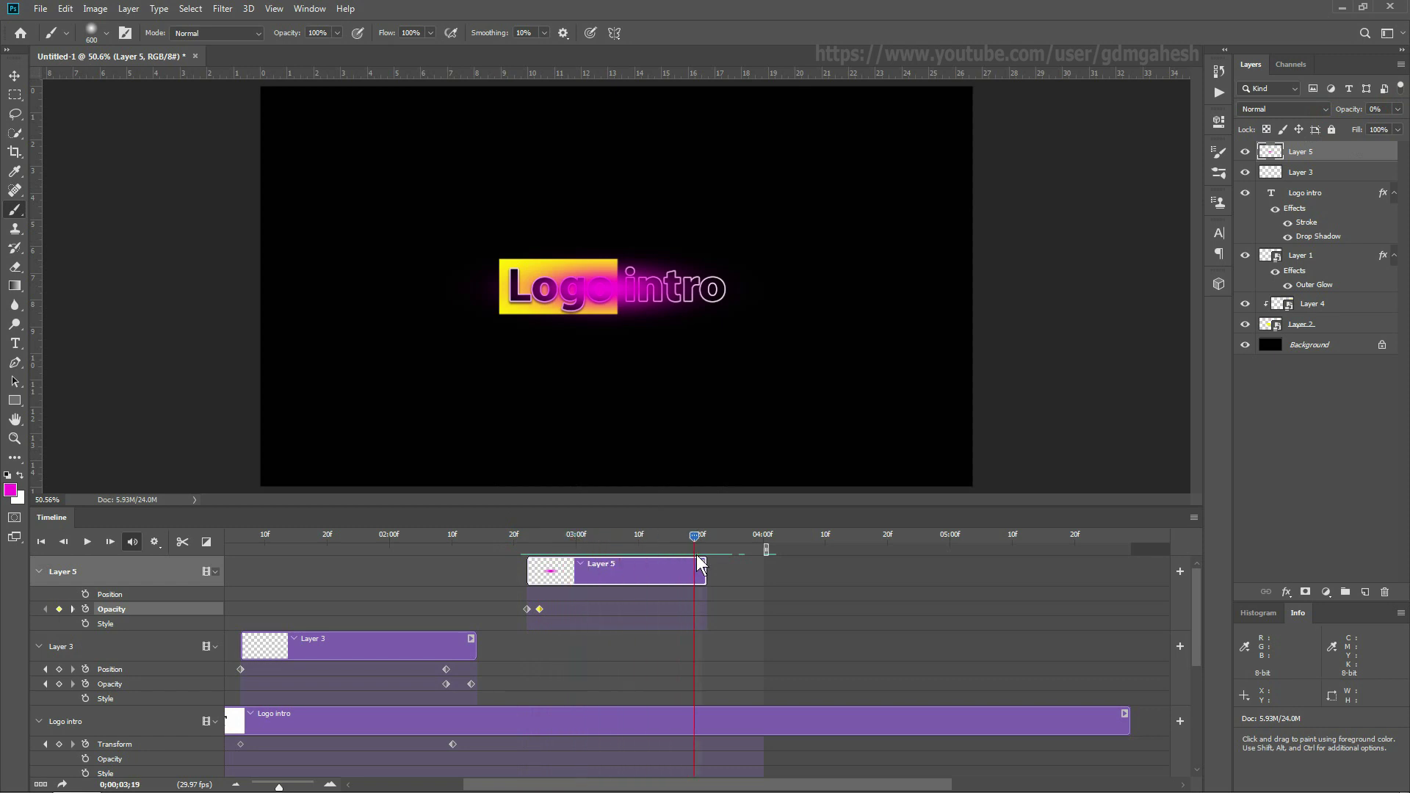
click(1397, 109)
drag(1392, 128, 1325, 129)
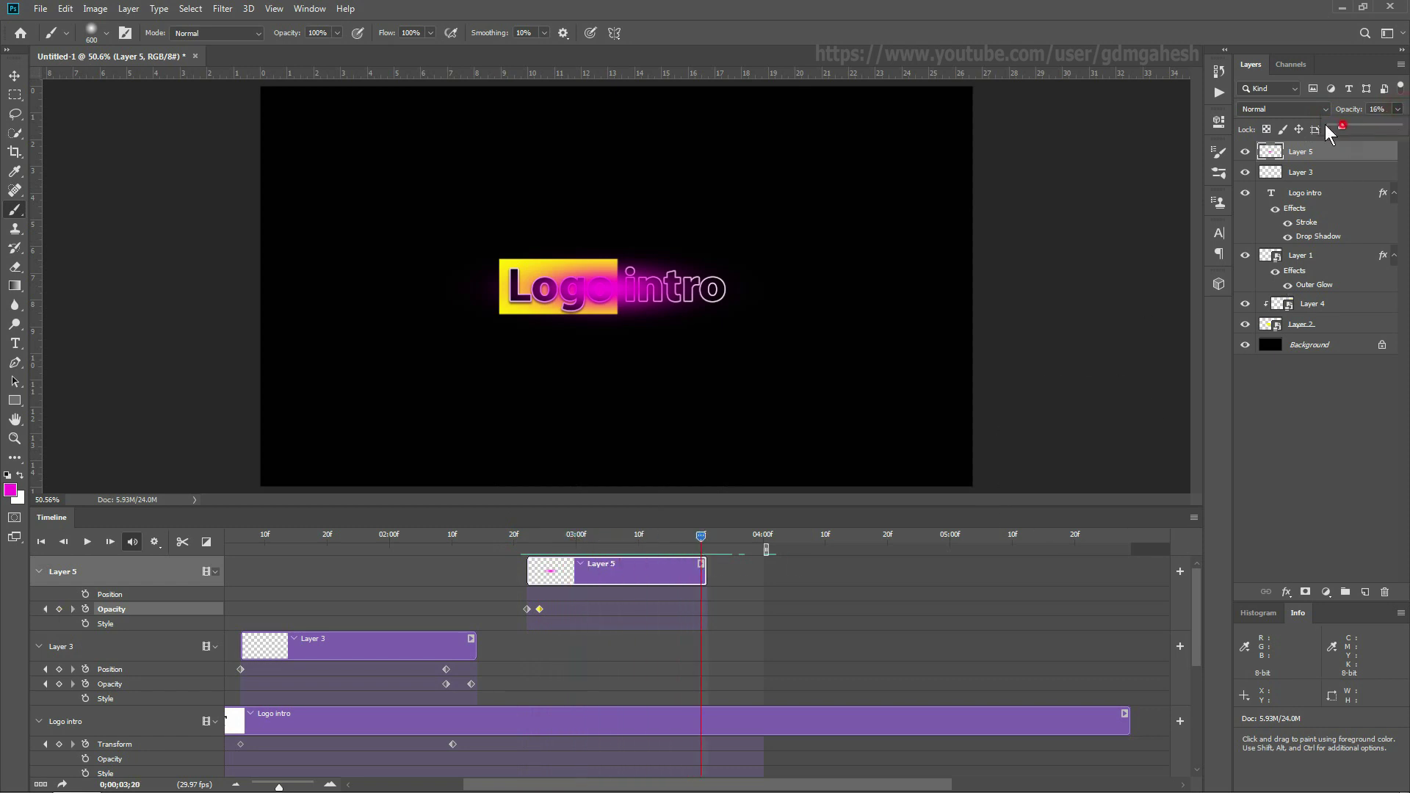
click(529, 540)
key(space)
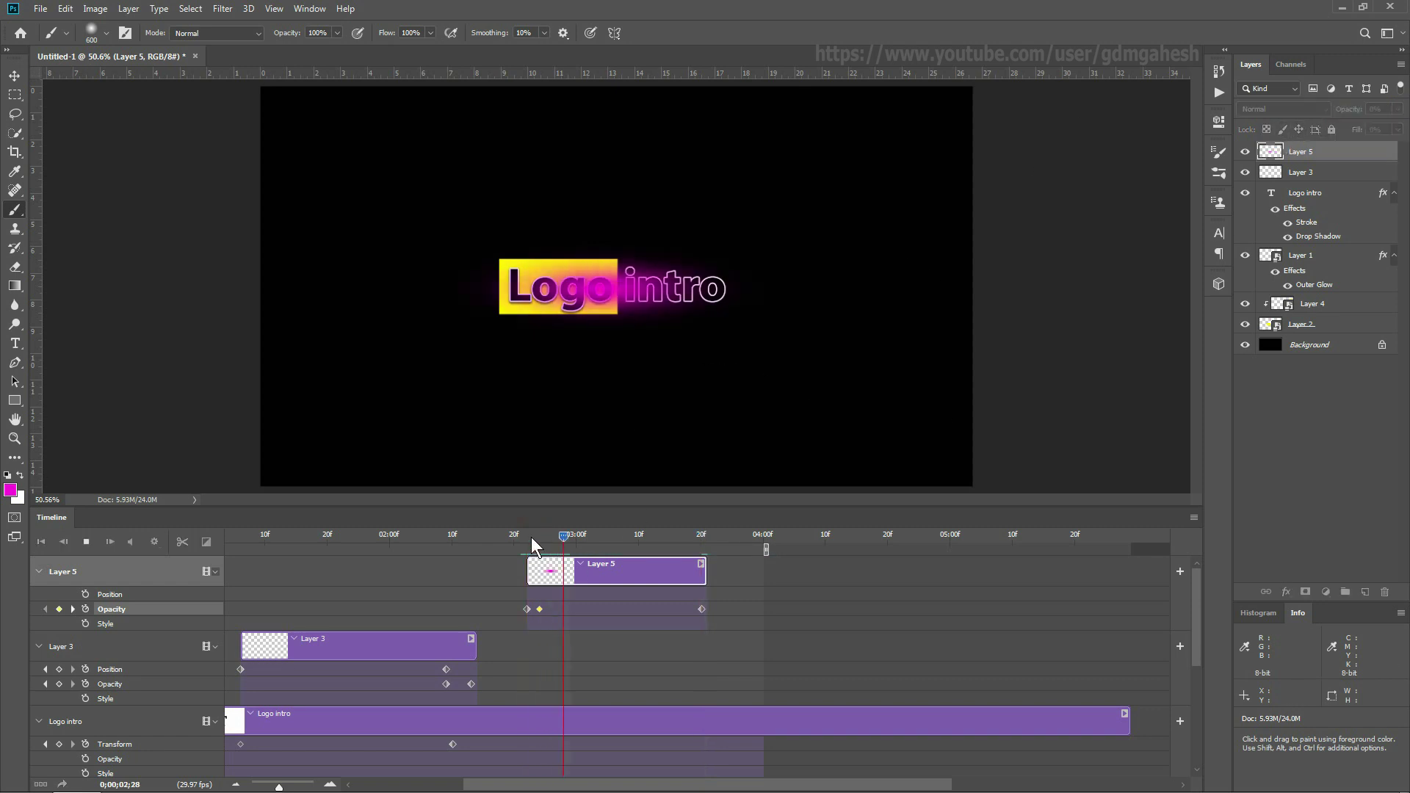
click(539, 540)
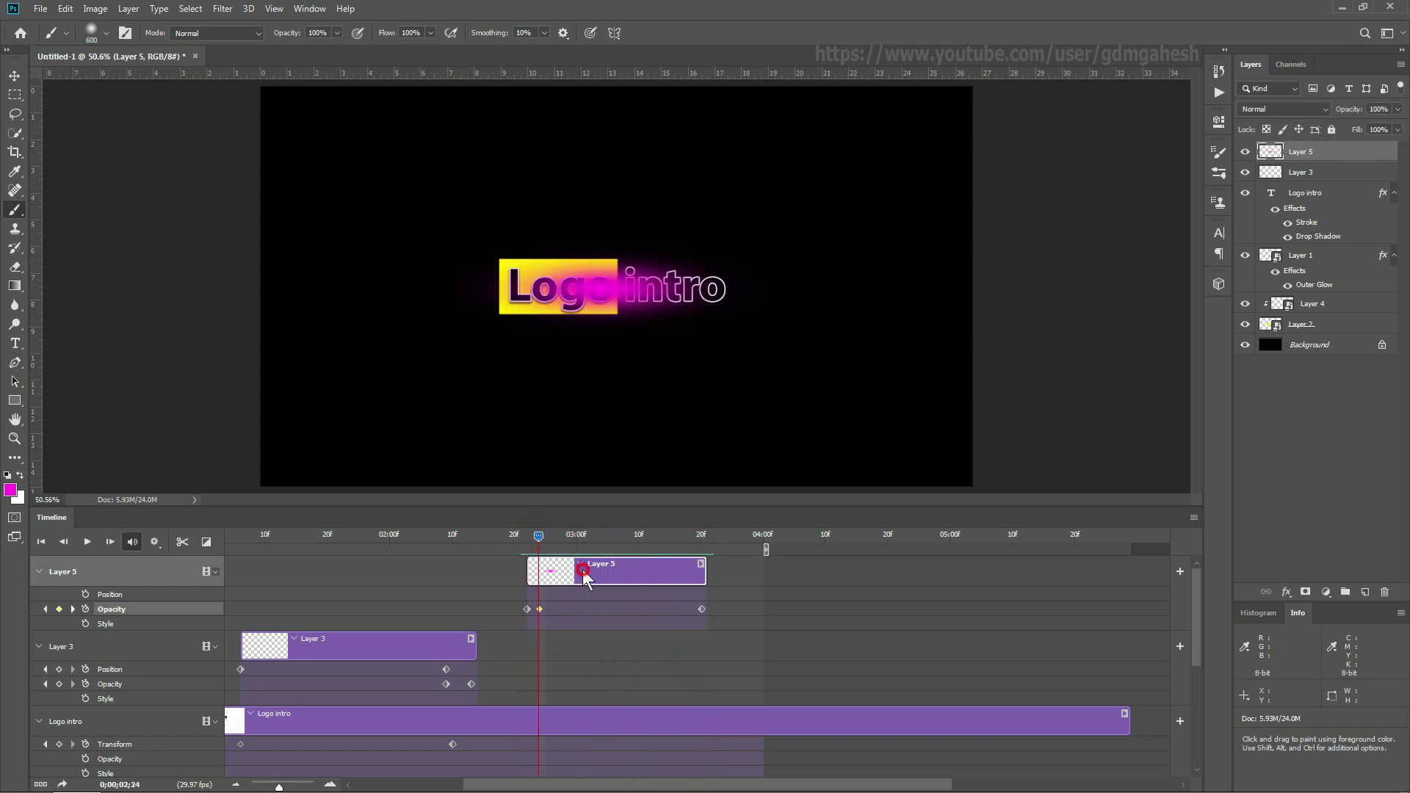
Blend Layer 5 in Screen mode, play the glow, and select the Background layer
click(1264, 109)
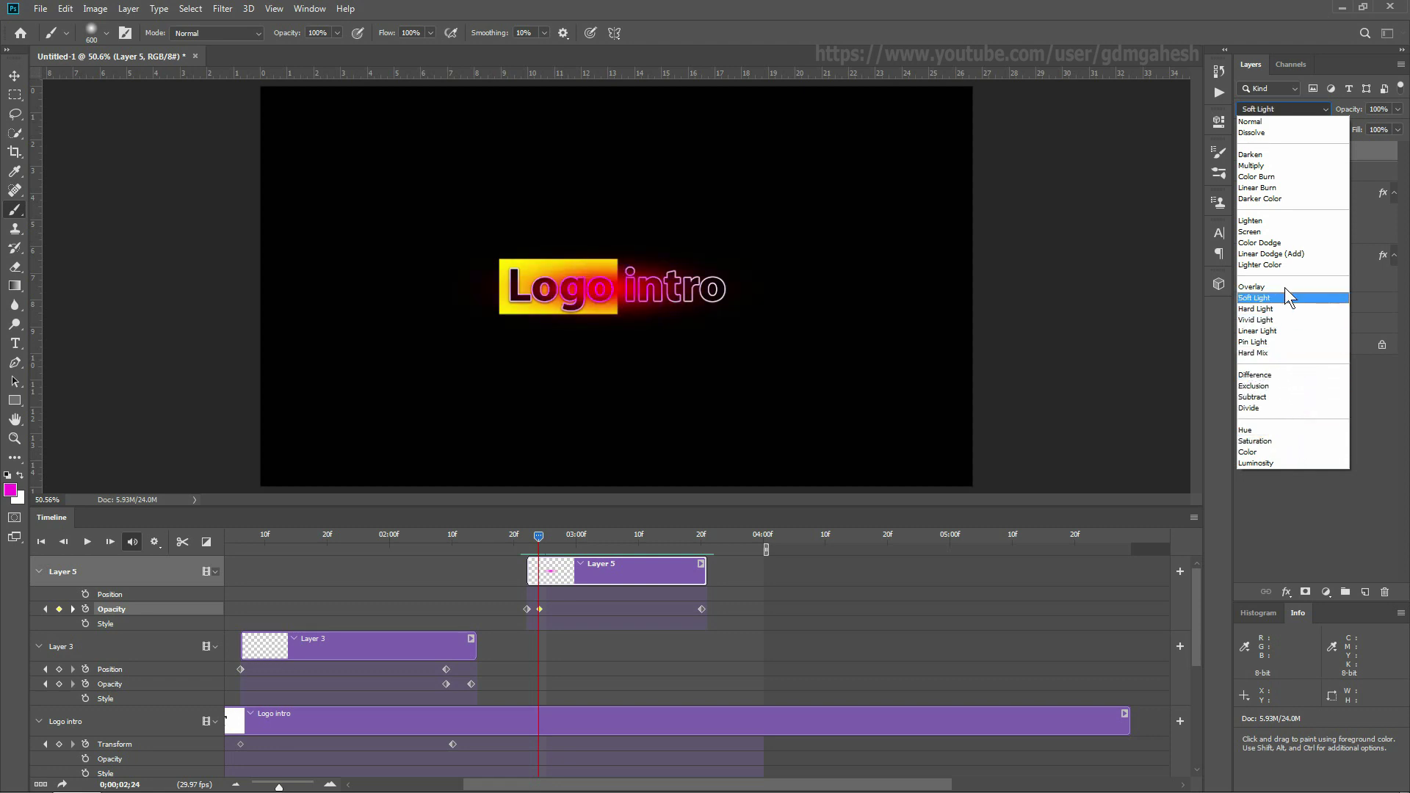
click(1276, 232)
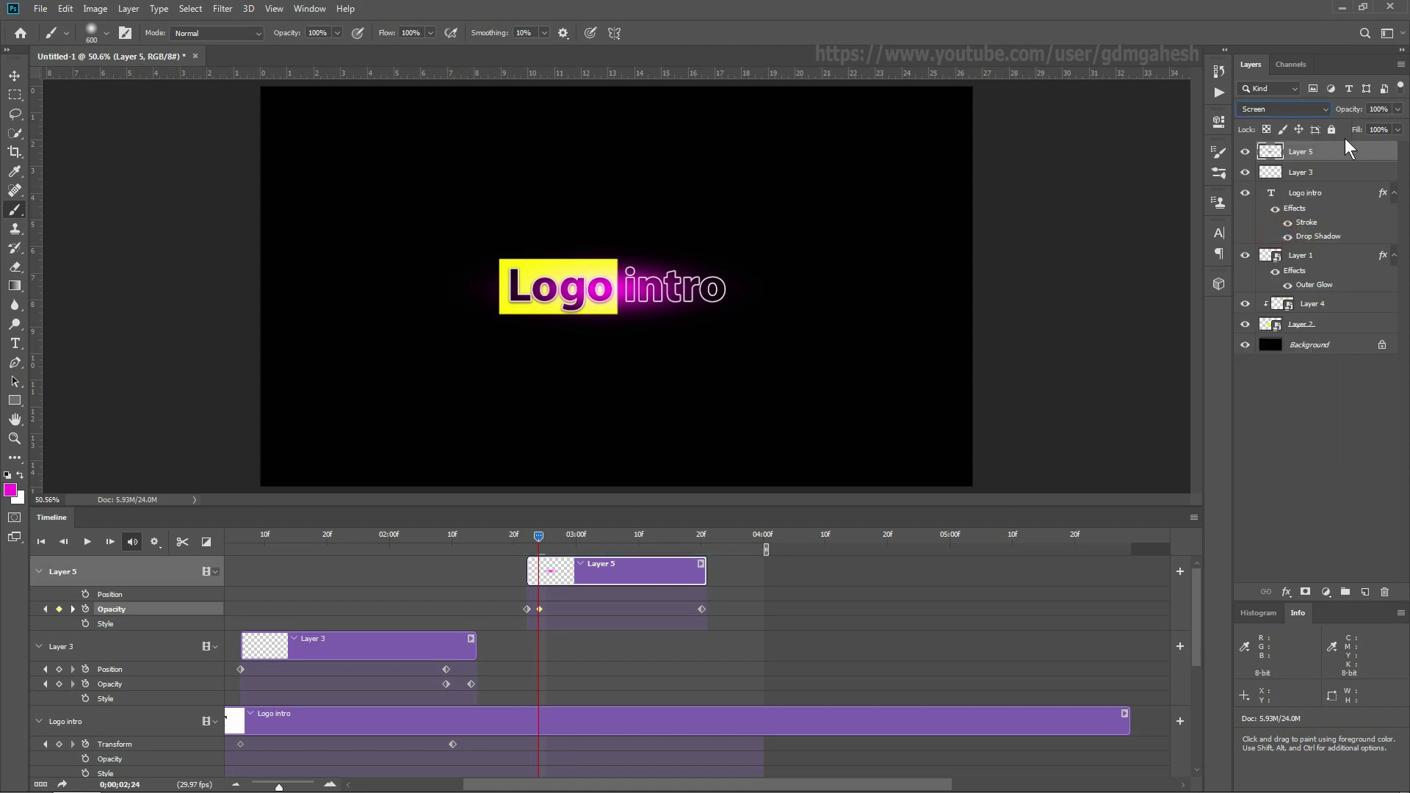
click(526, 534)
key(space)
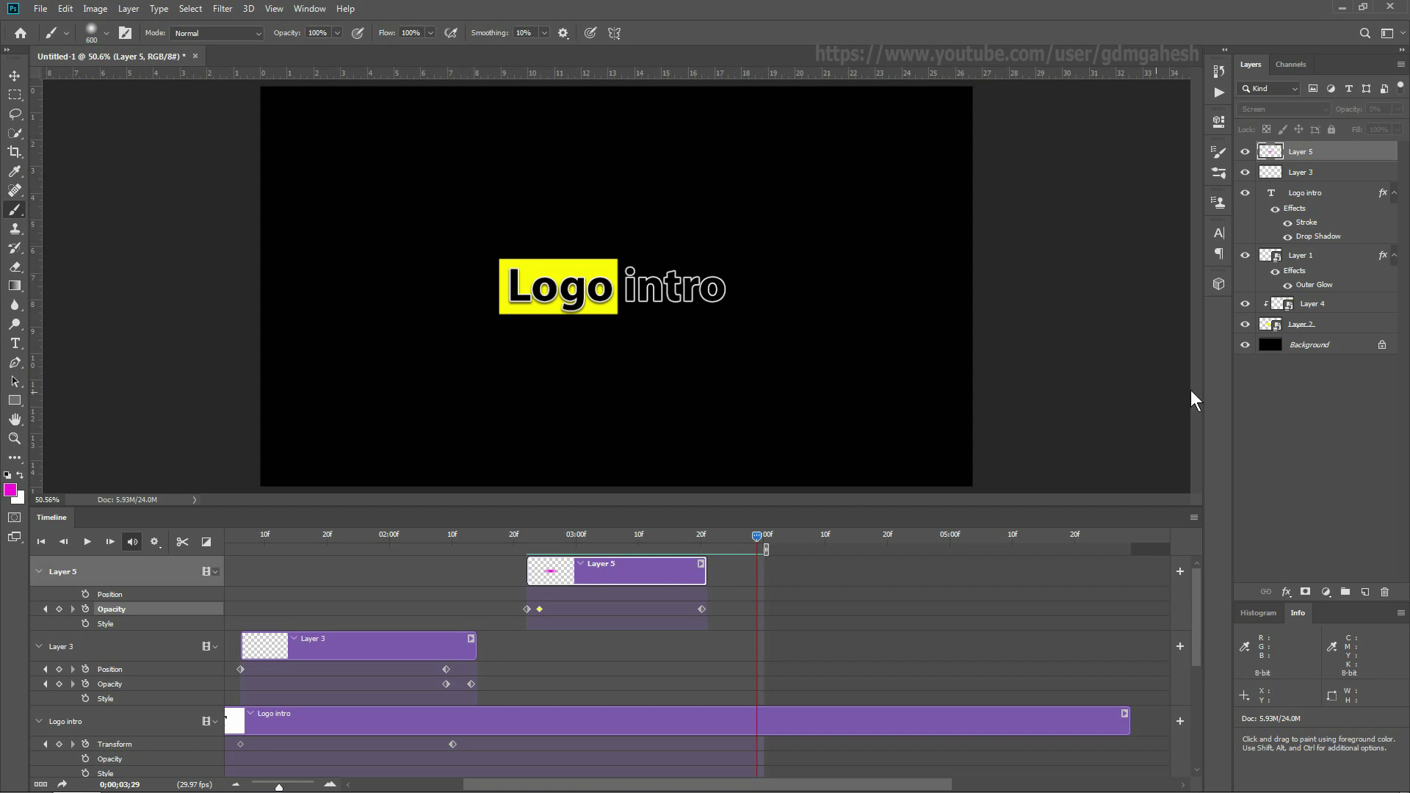
click(1355, 396)
click(1343, 345)
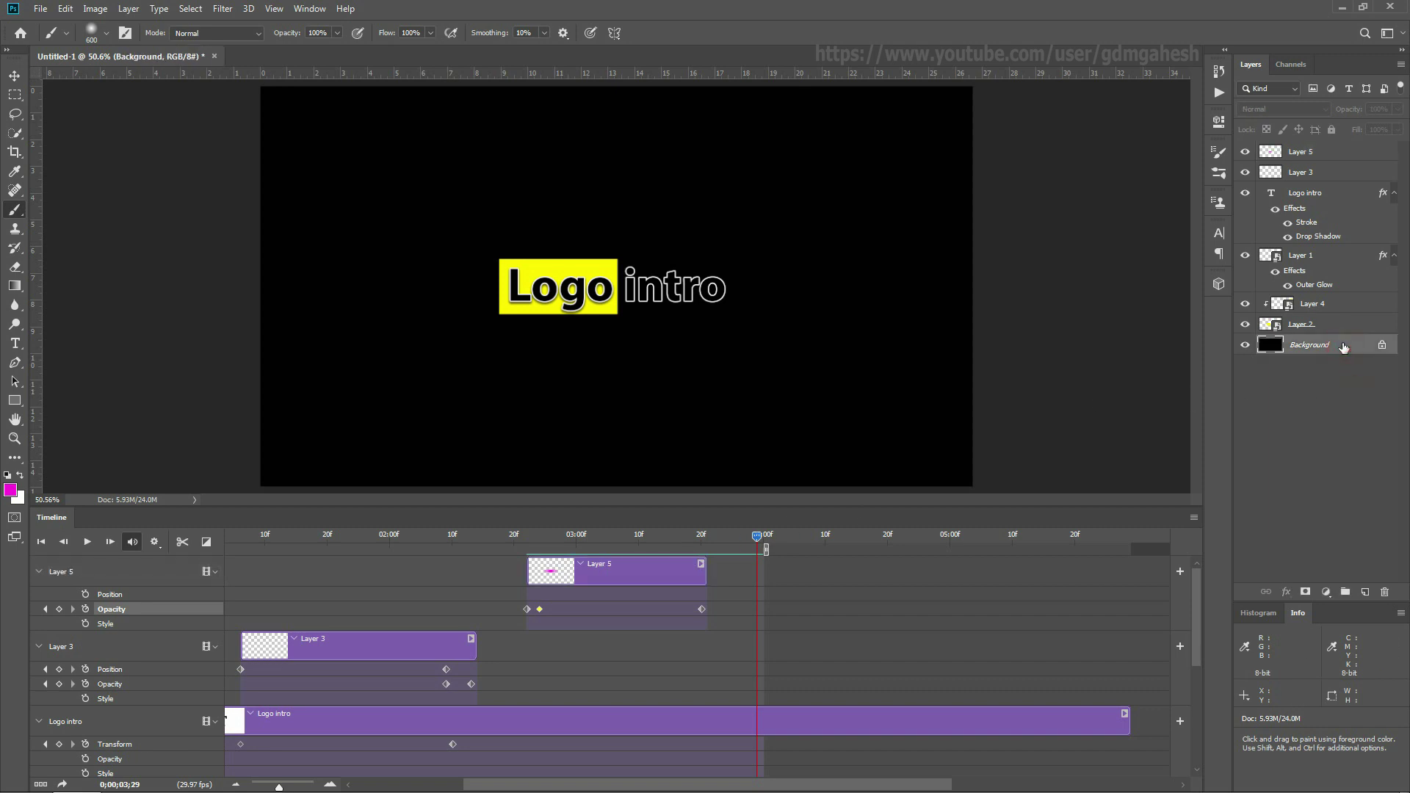
Drag a linear gradient down the background from black to deep purple #040012
click(17, 288)
click(111, 33)
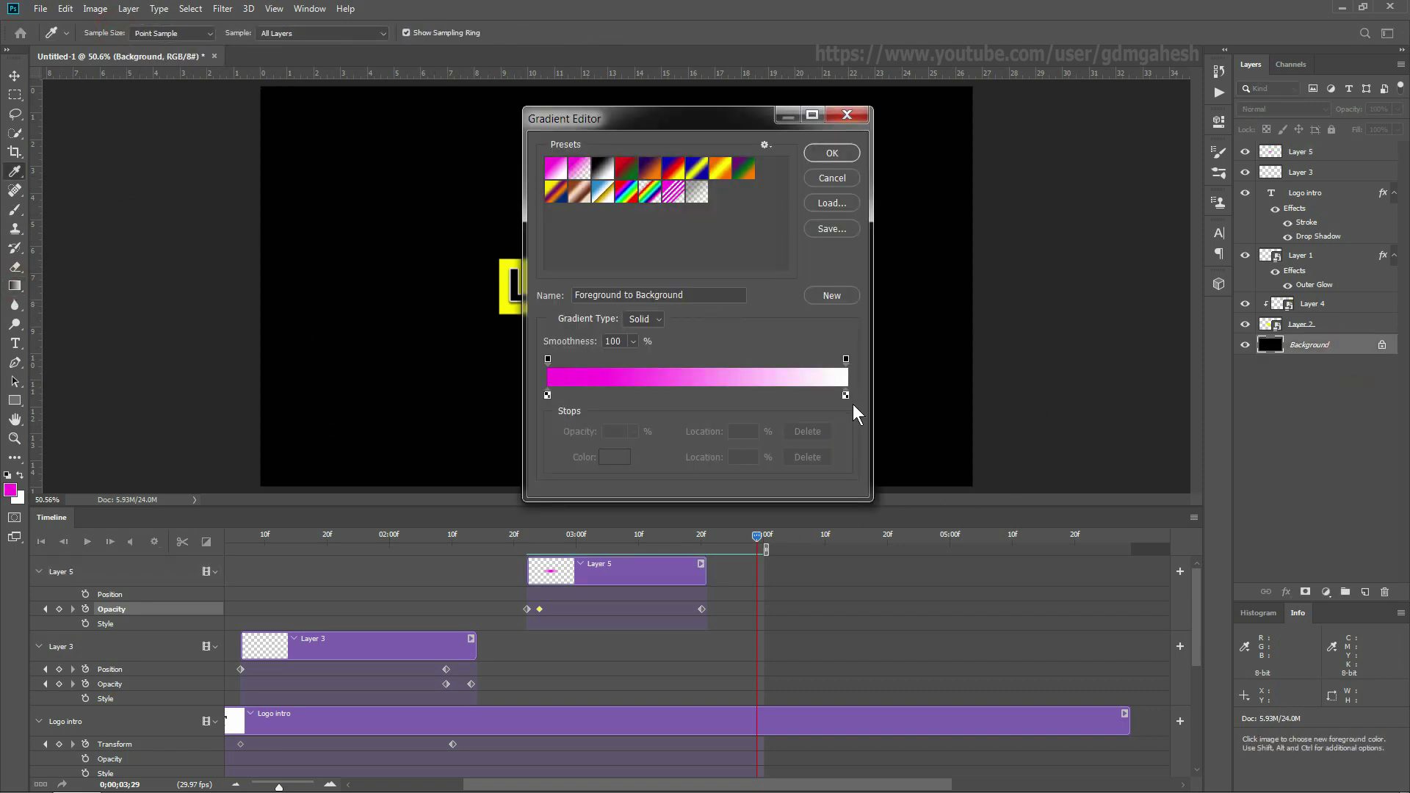
click(600, 177)
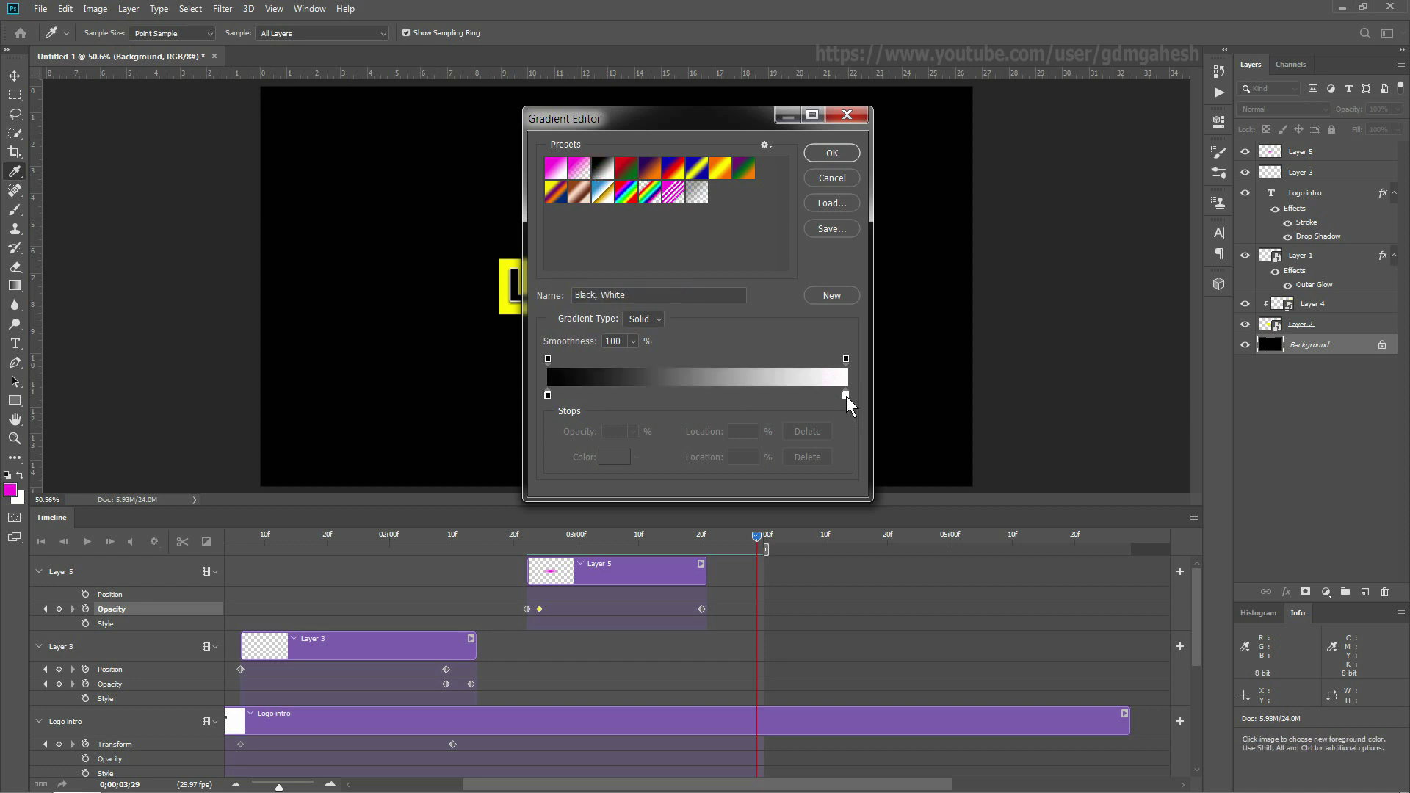
double_click(846, 397)
click(948, 527)
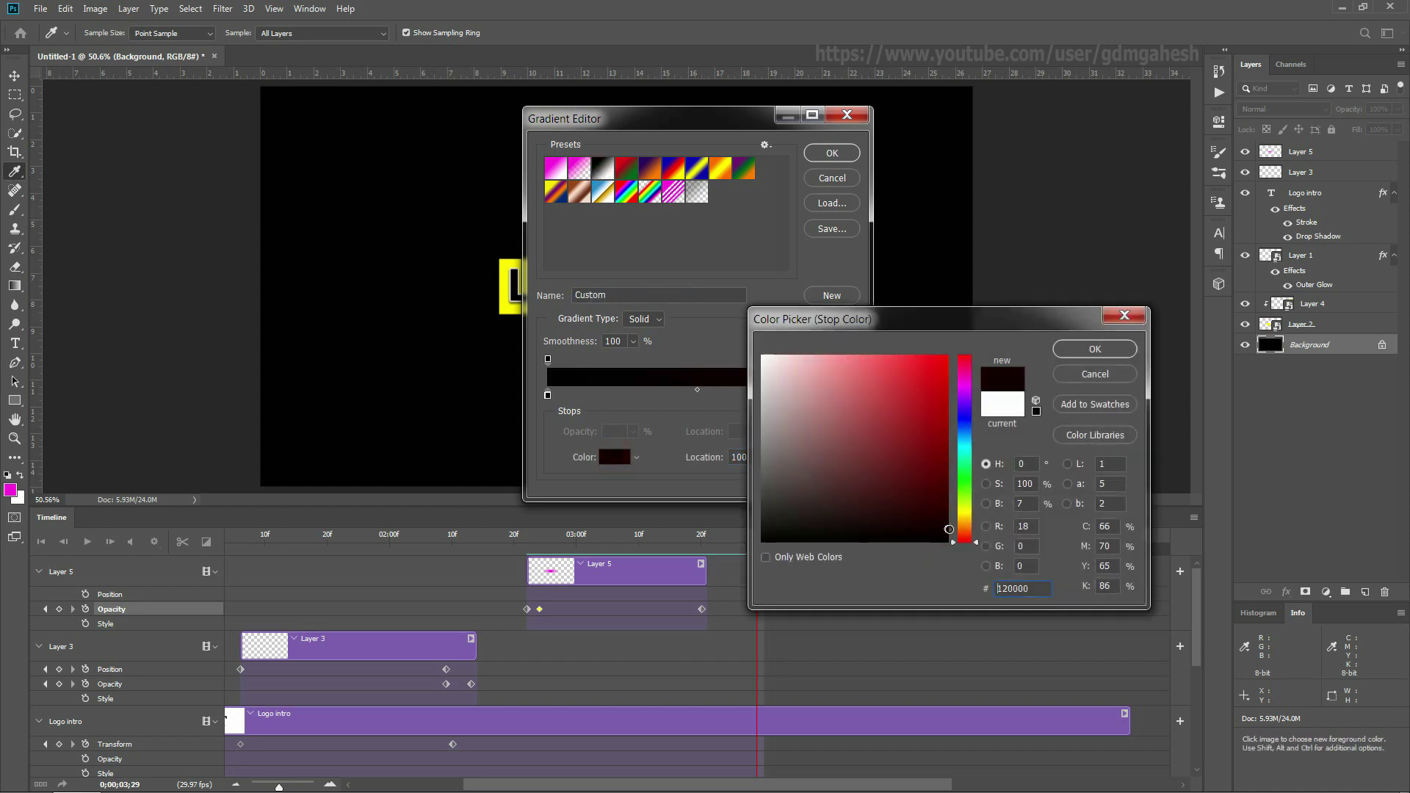
drag(970, 434, 967, 408)
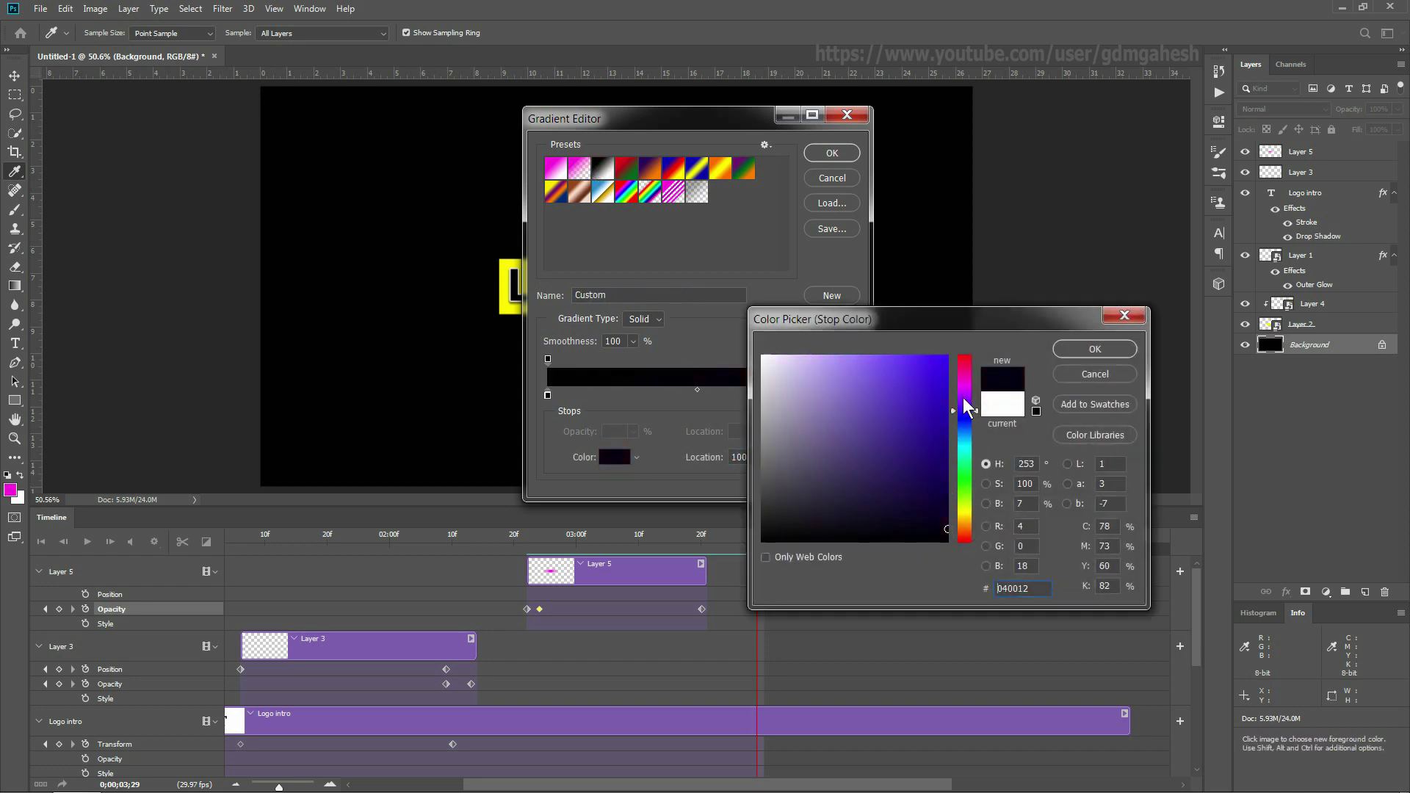
click(1094, 349)
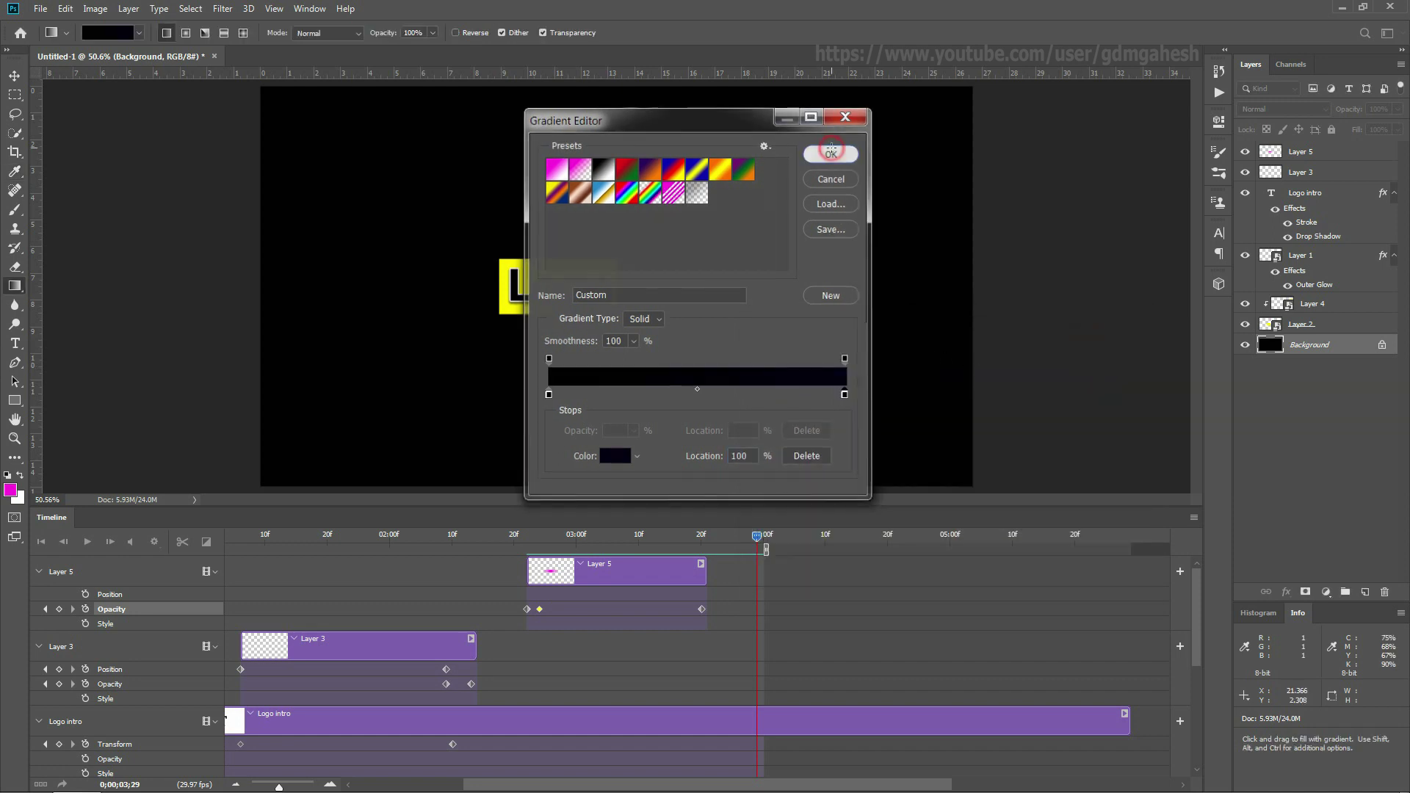
click(831, 153)
drag(569, 88, 578, 486)
drag(539, 542, 710, 547)
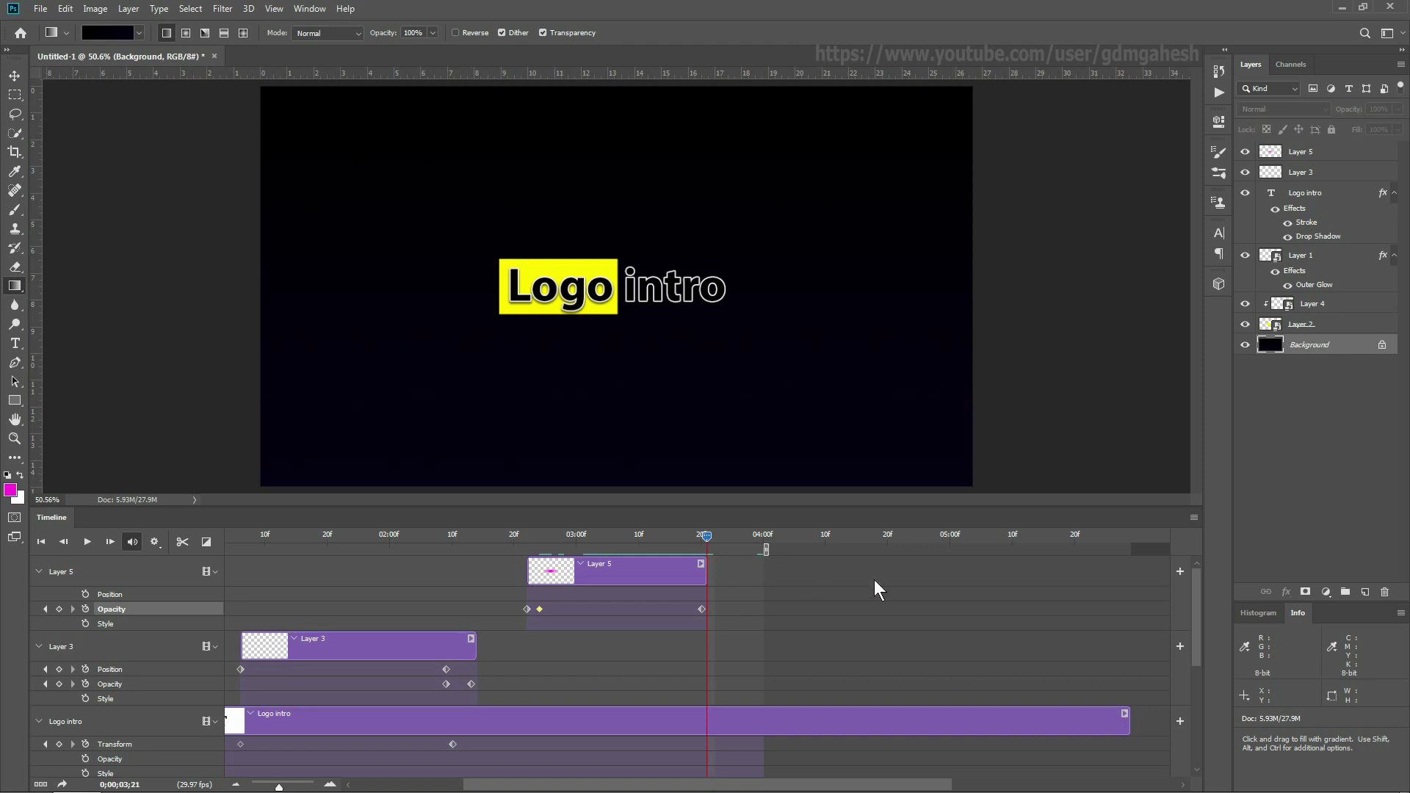
Add a new Layer 6 above the others and shift its timeline clip slightly earlier
click(1309, 484)
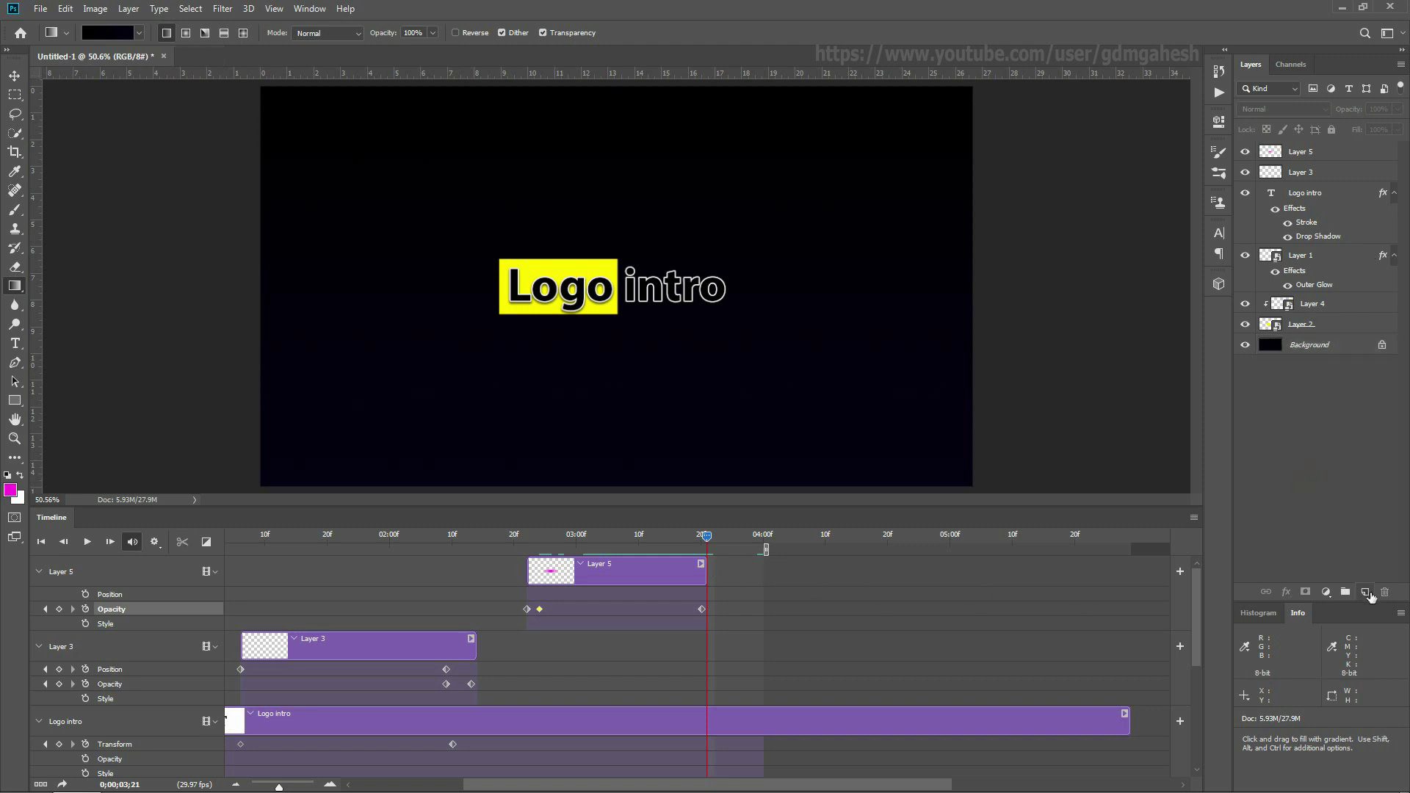
click(1366, 592)
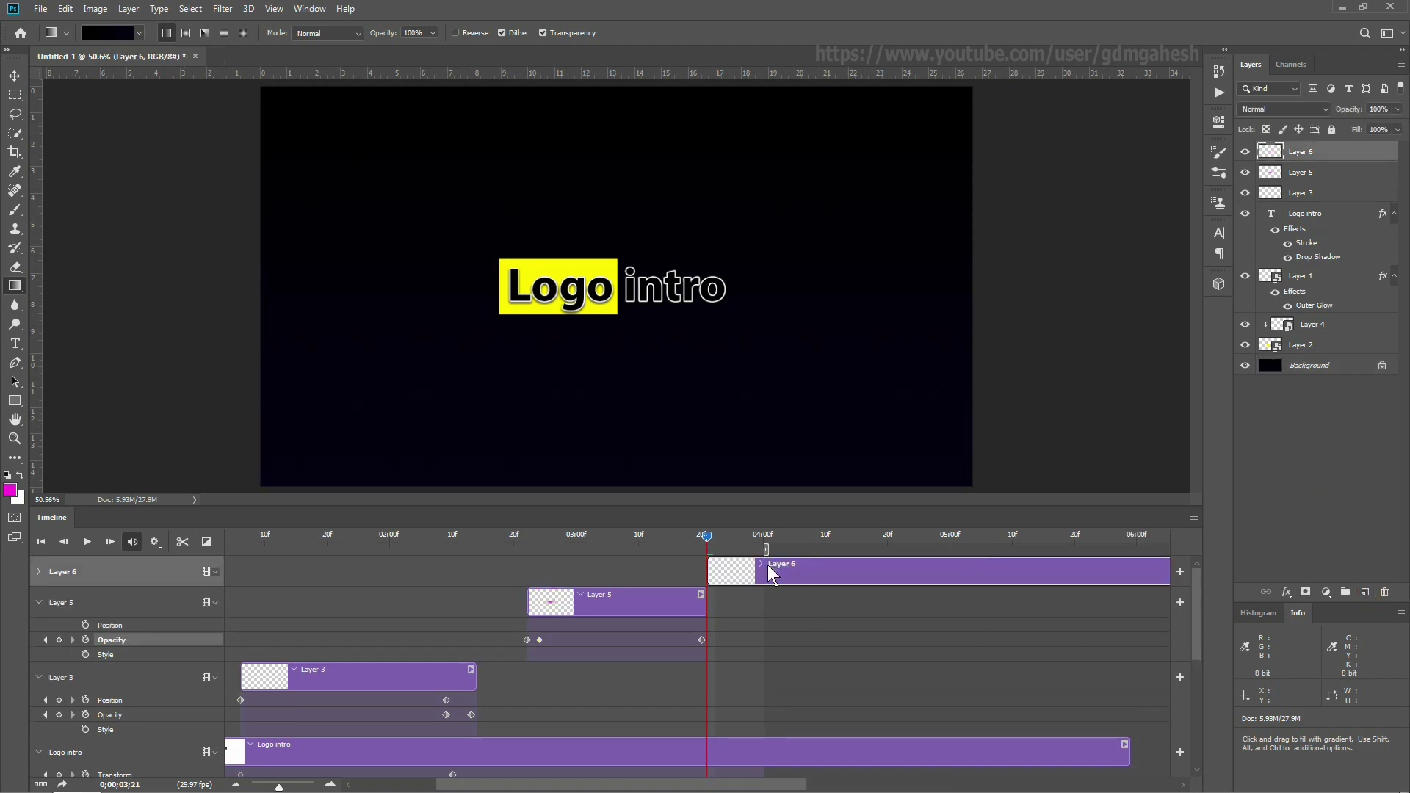
drag(769, 573, 736, 570)
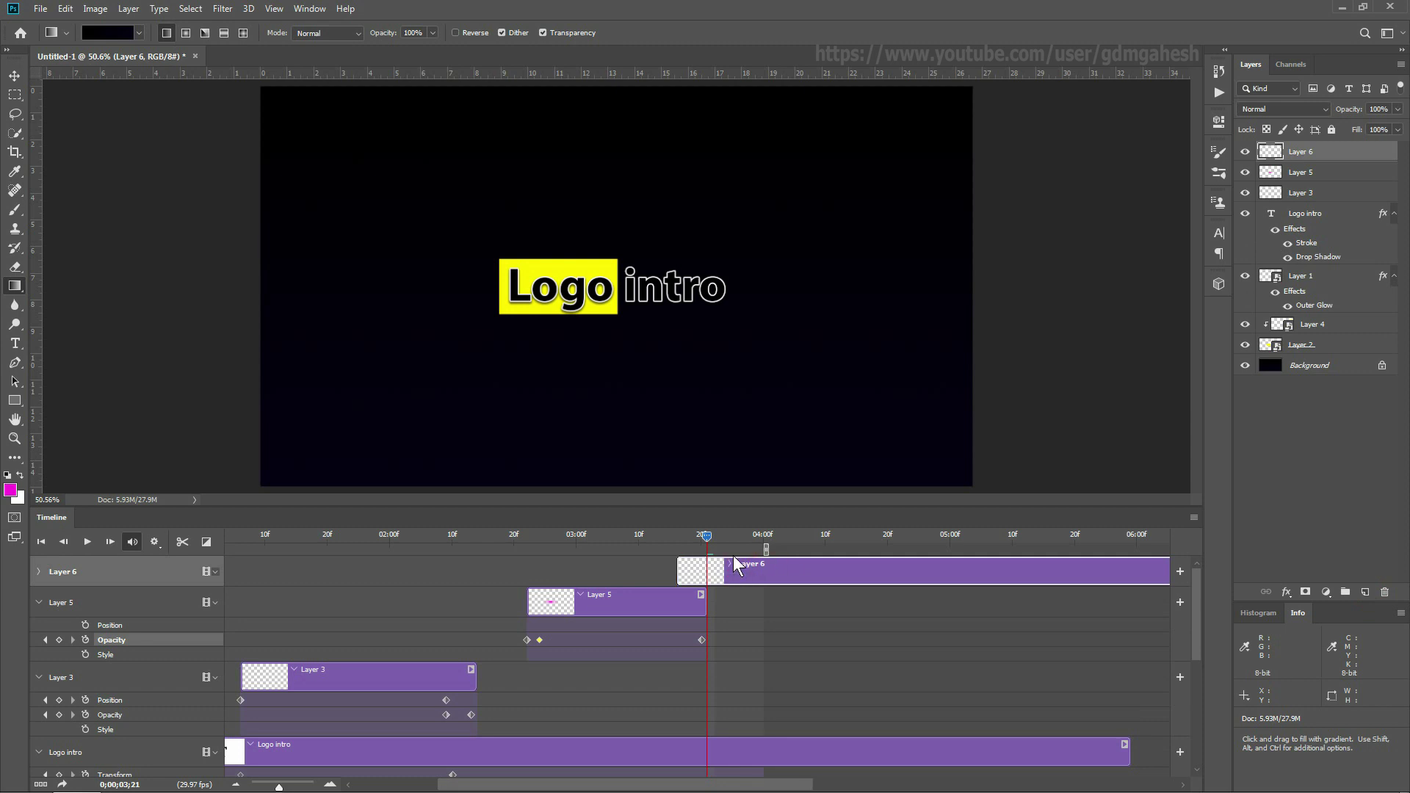
Fill Layer 6 with solid black via Edit > Fill and move the playhead to 03;16
click(65, 8)
click(76, 238)
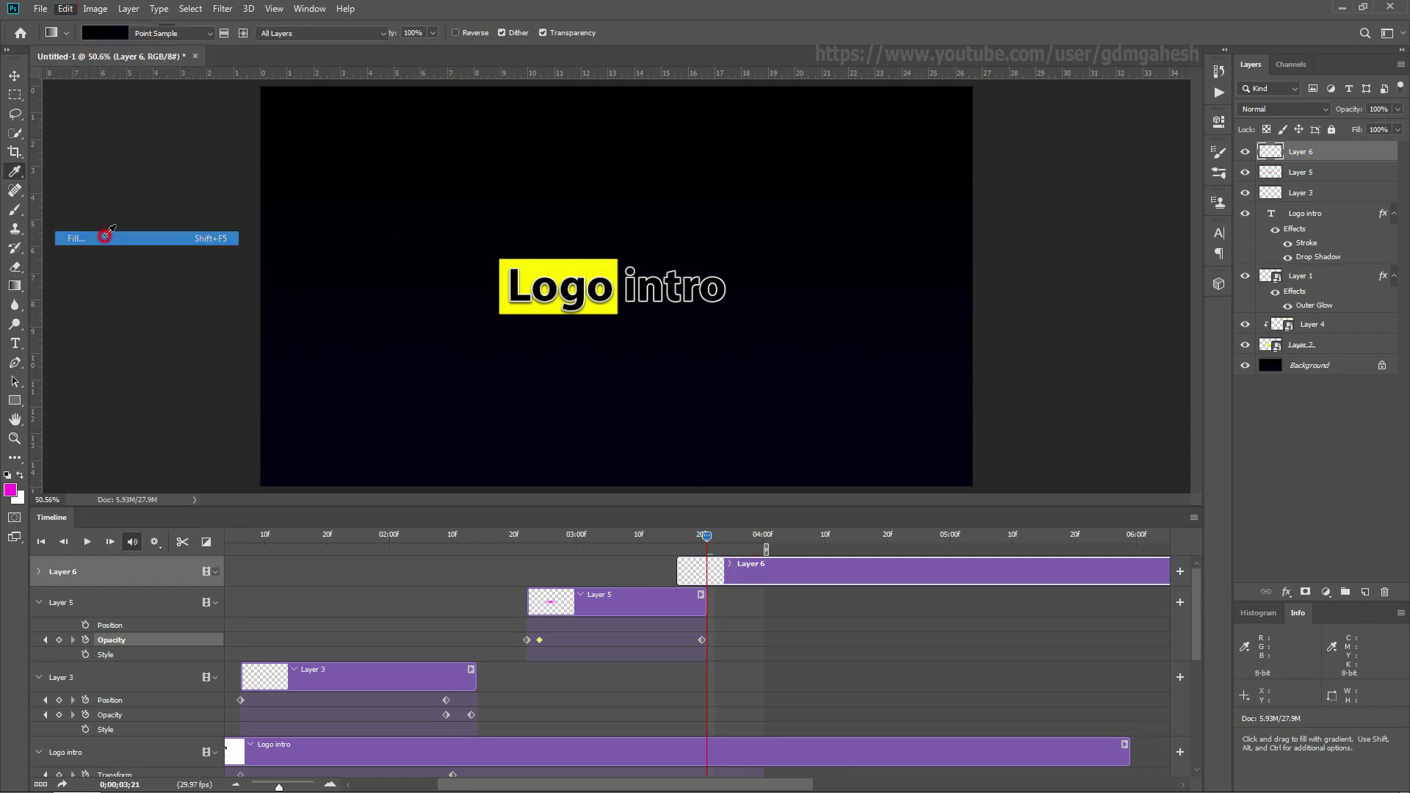
click(716, 213)
click(679, 253)
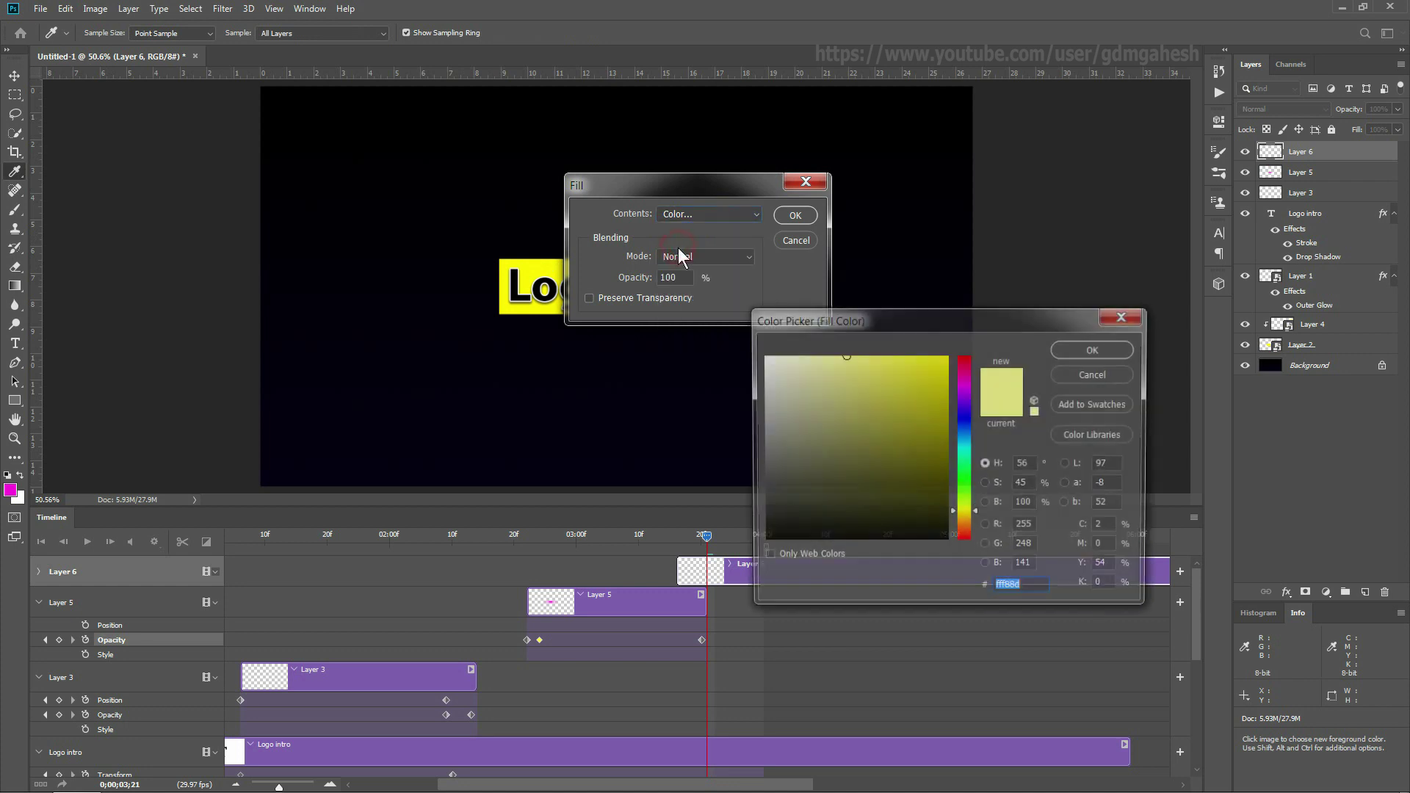
click(734, 563)
click(1095, 349)
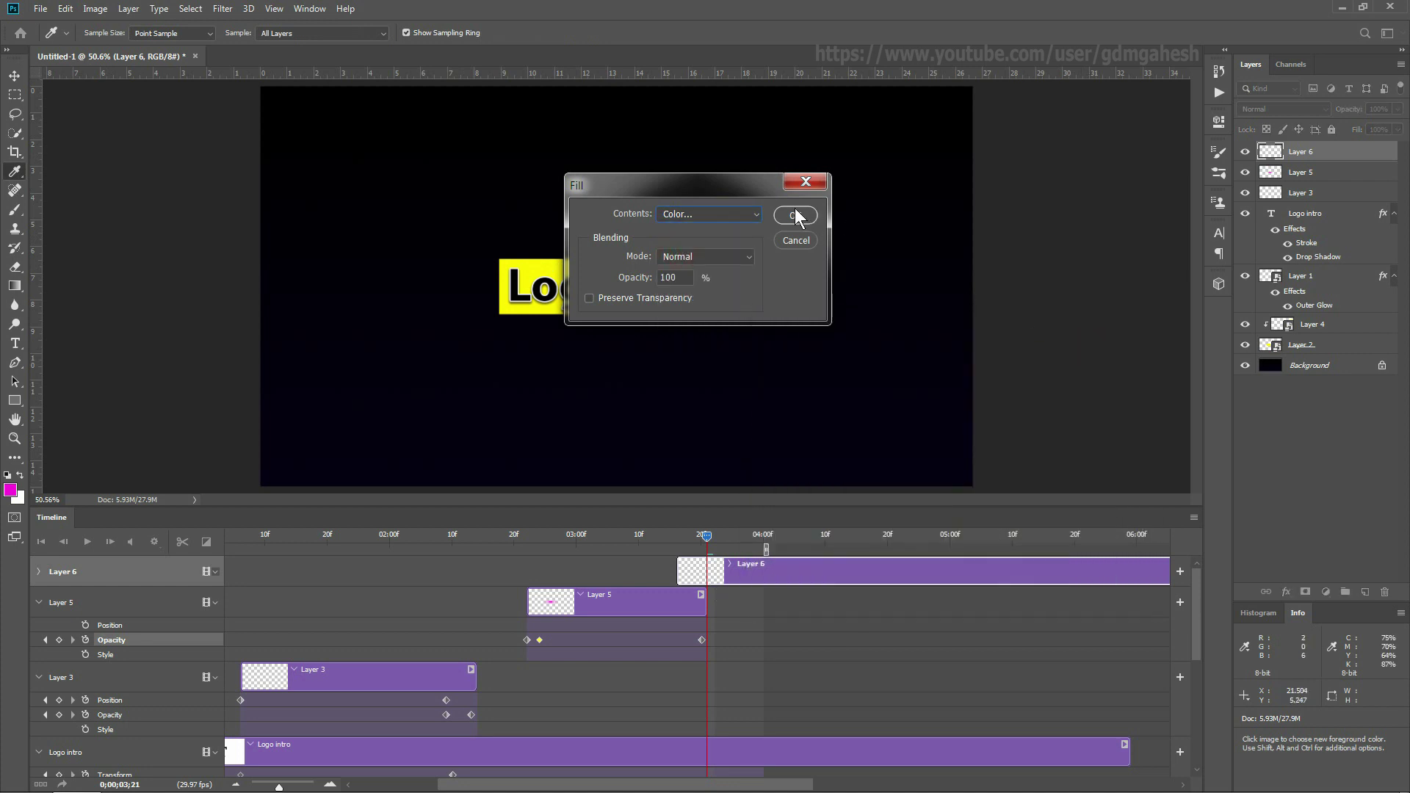
click(795, 215)
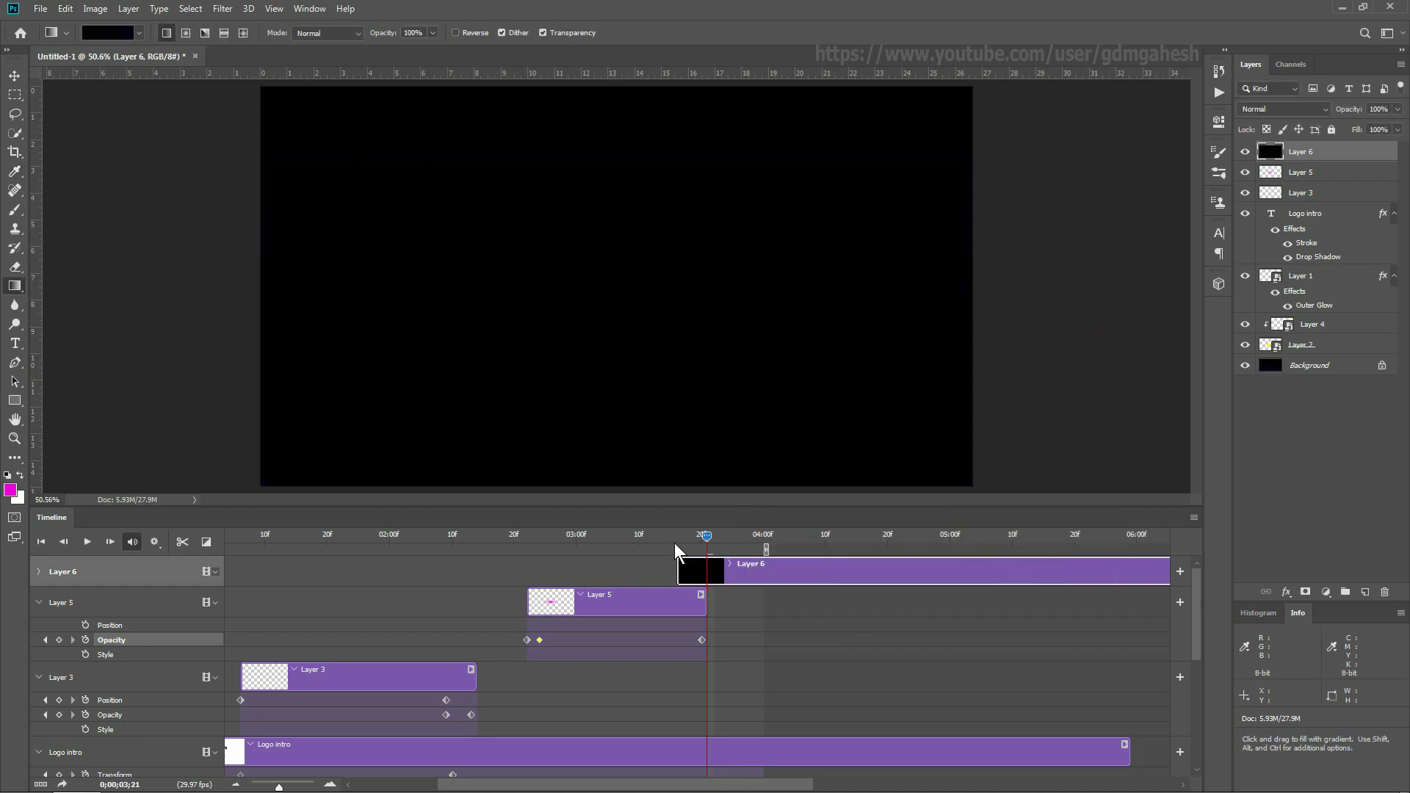
drag(705, 537, 679, 541)
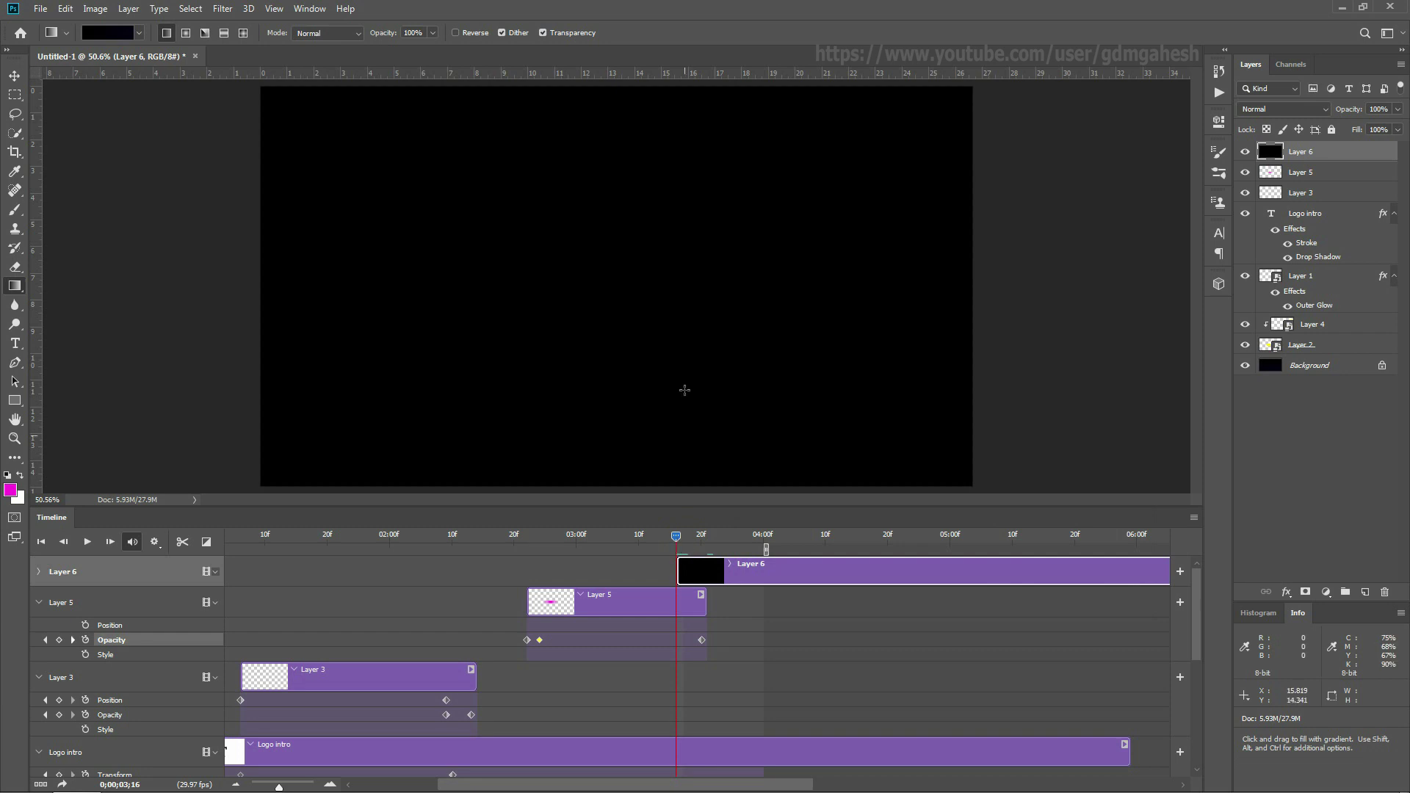
scroll(614, 296, down, 2)
scroll(614, 296, up, 1)
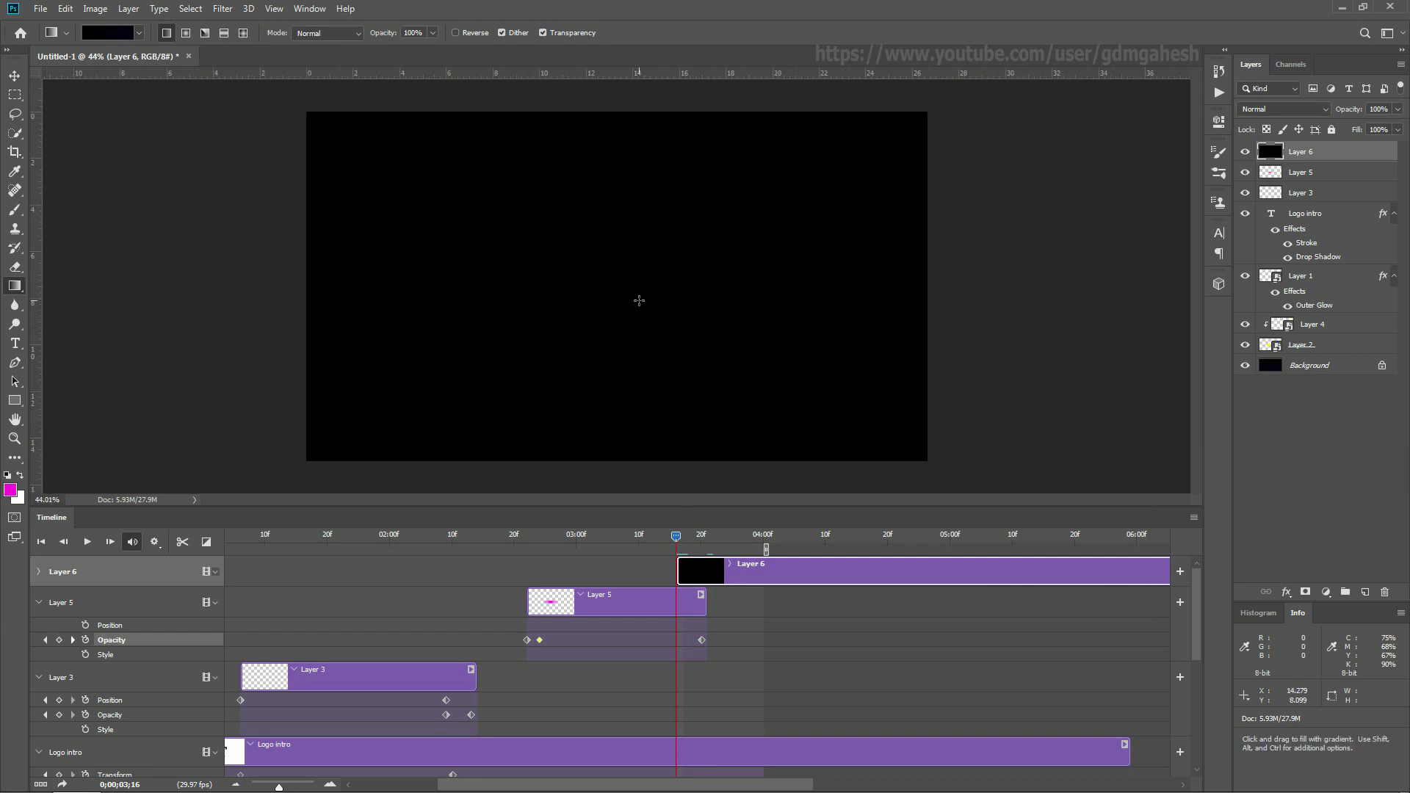
Keyframe Layer 6 opacity at full at 03;26 and 0% at 03;17, then play the animation
click(39, 572)
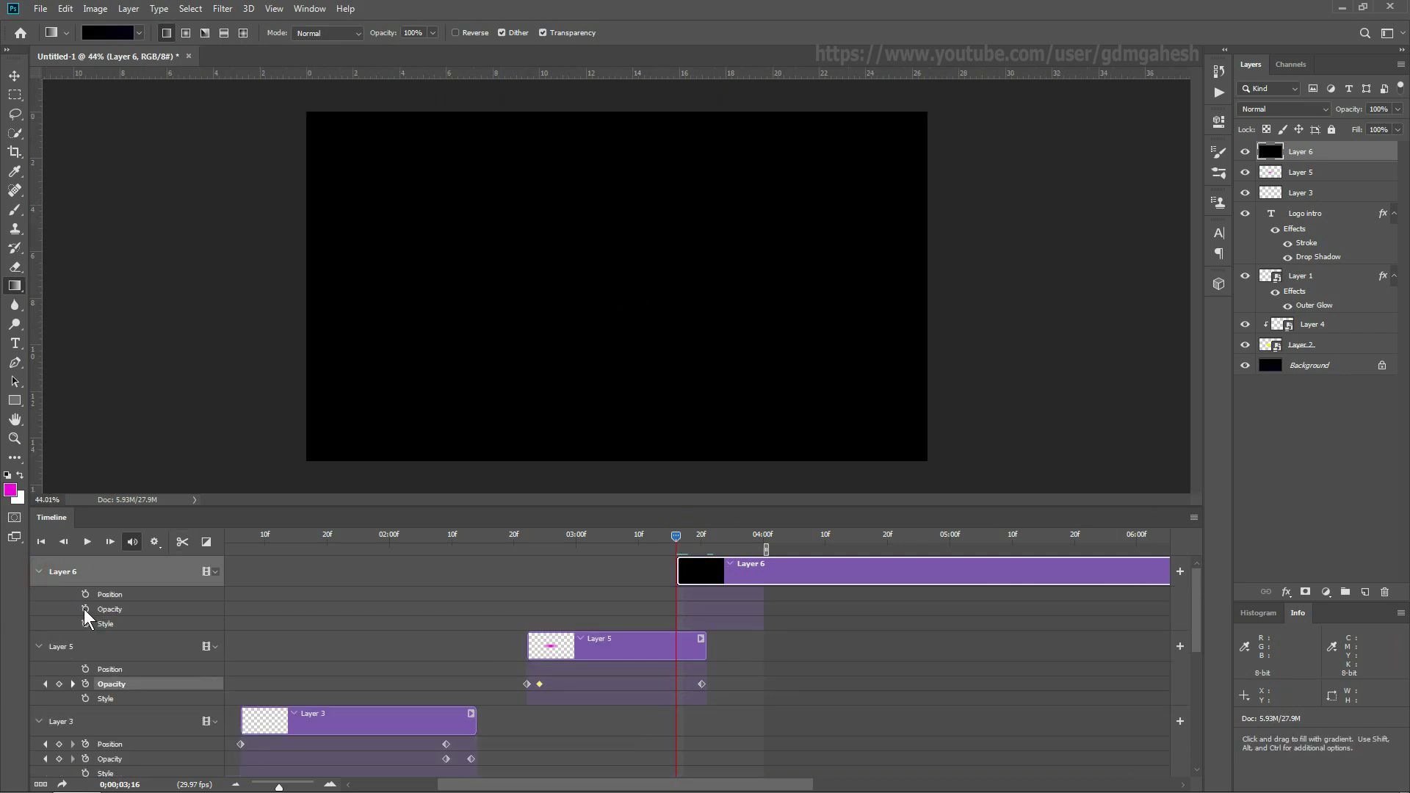
drag(710, 535, 738, 536)
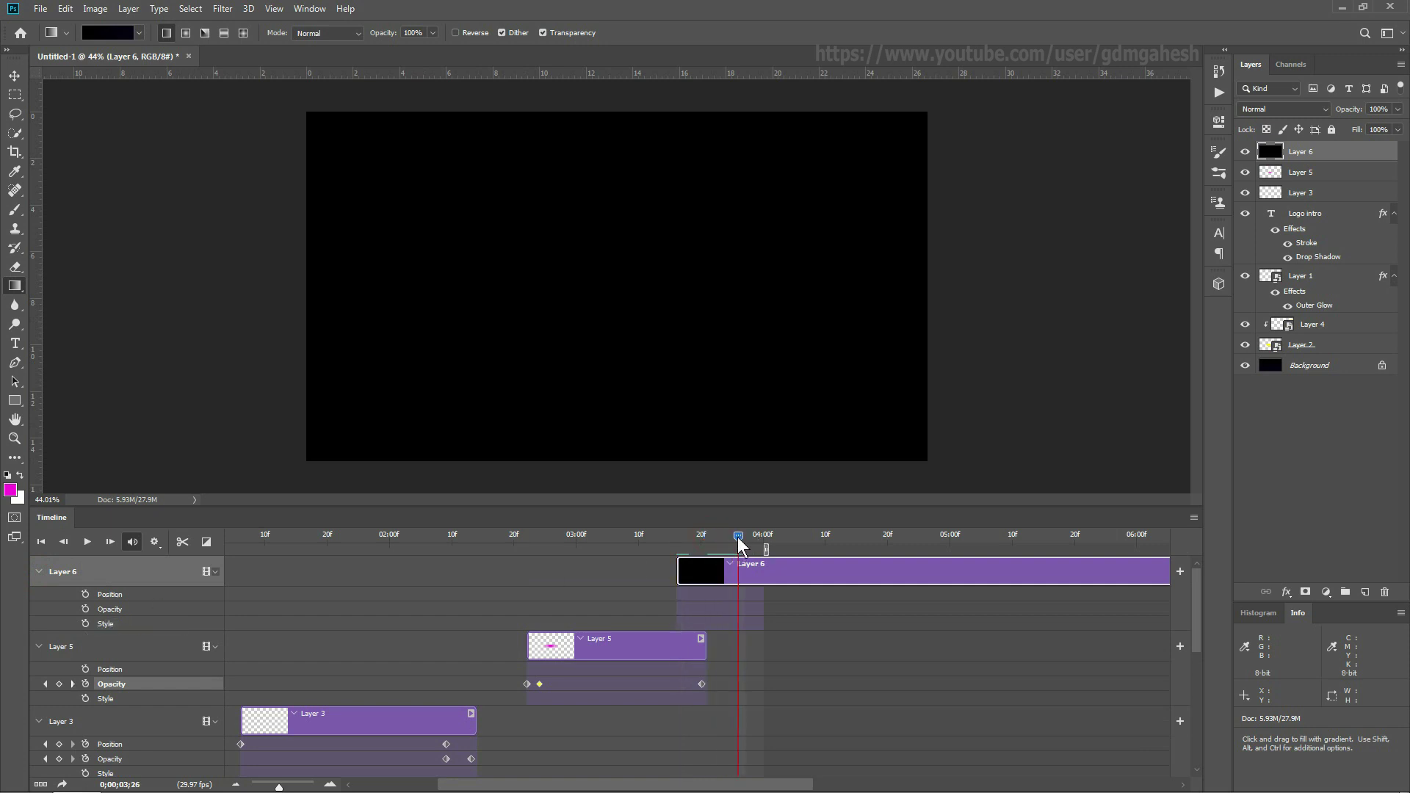
click(86, 608)
click(683, 537)
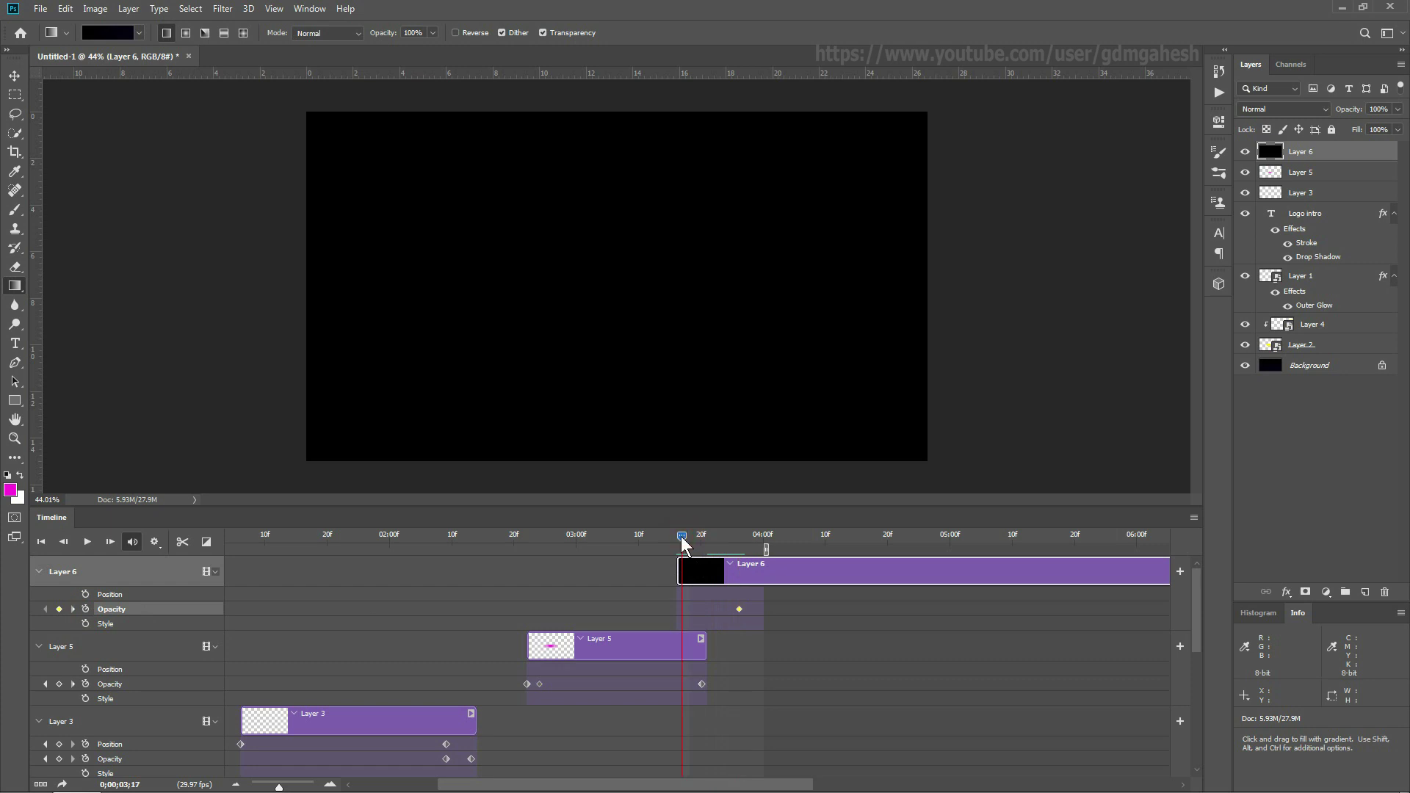
click(1396, 109)
drag(1347, 125, 1331, 127)
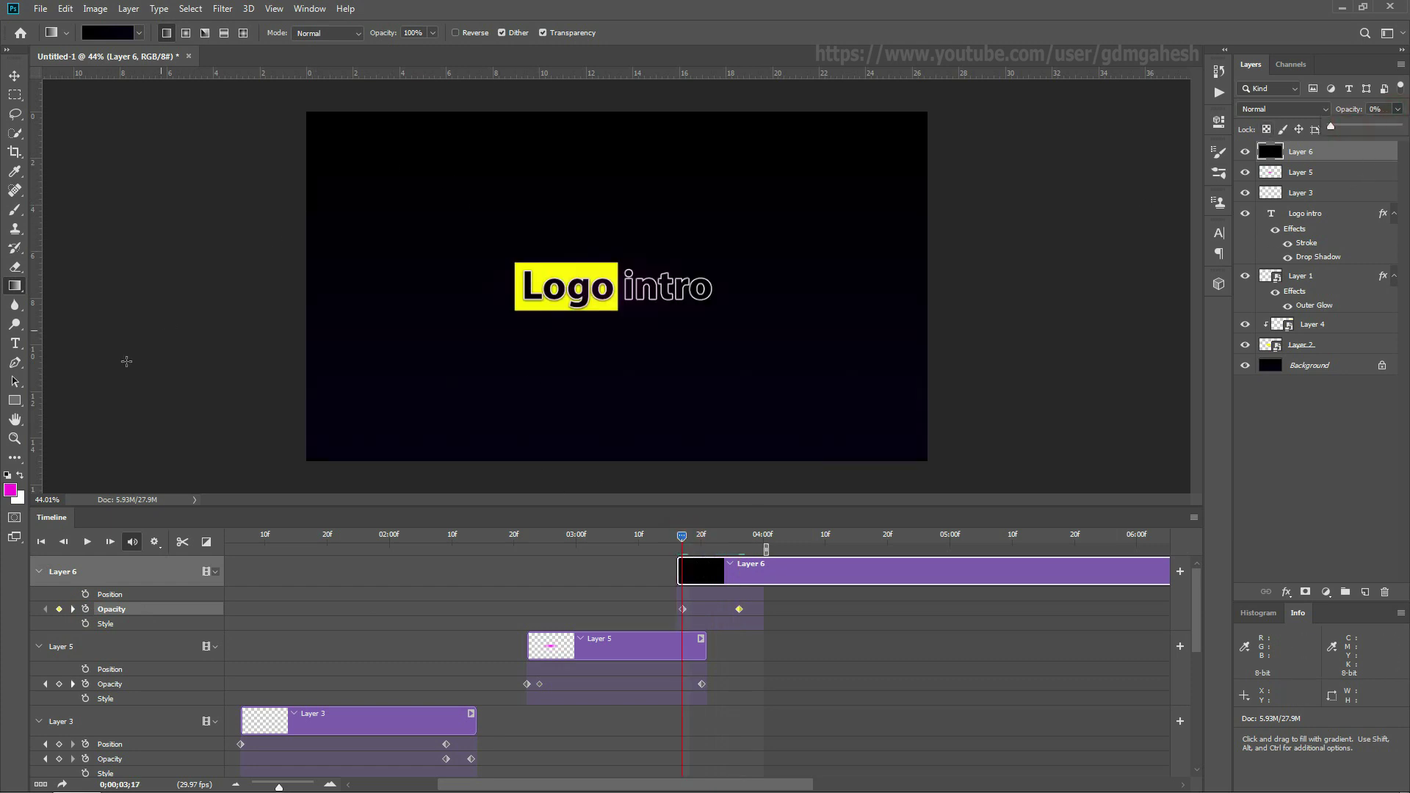
click(90, 545)
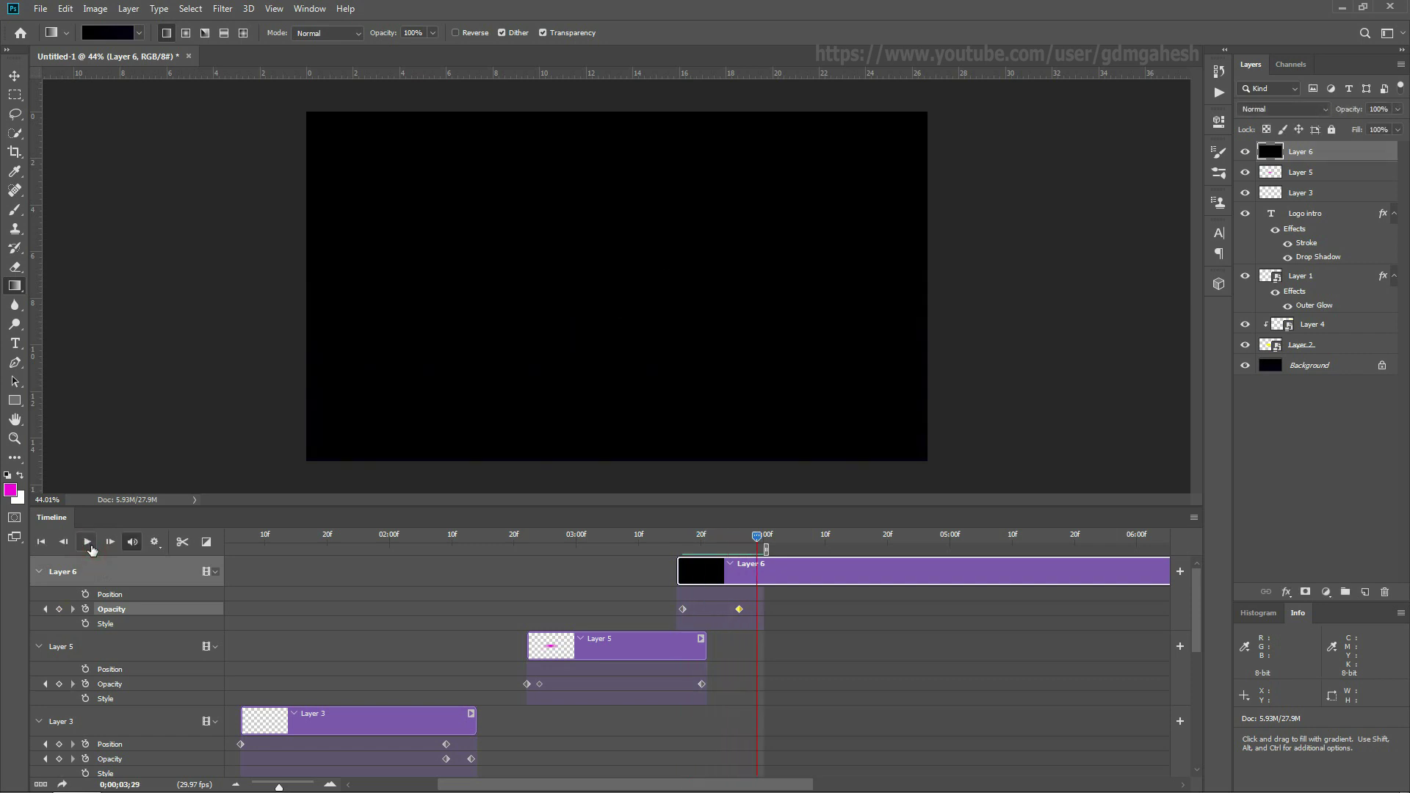
click(89, 545)
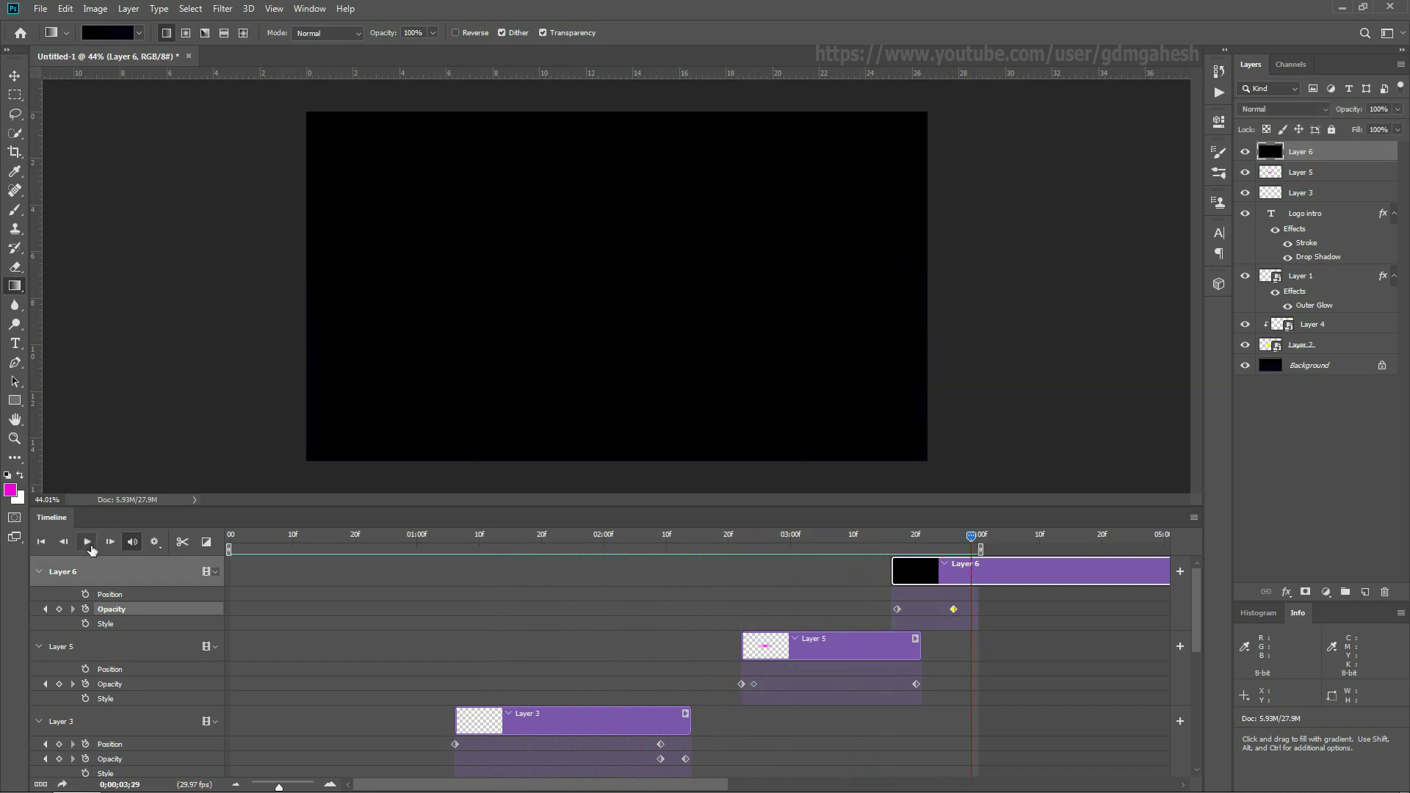
Render the timeline as an H.264 1920×1080 video named 'Logo intro' via Render Video
click(41, 8)
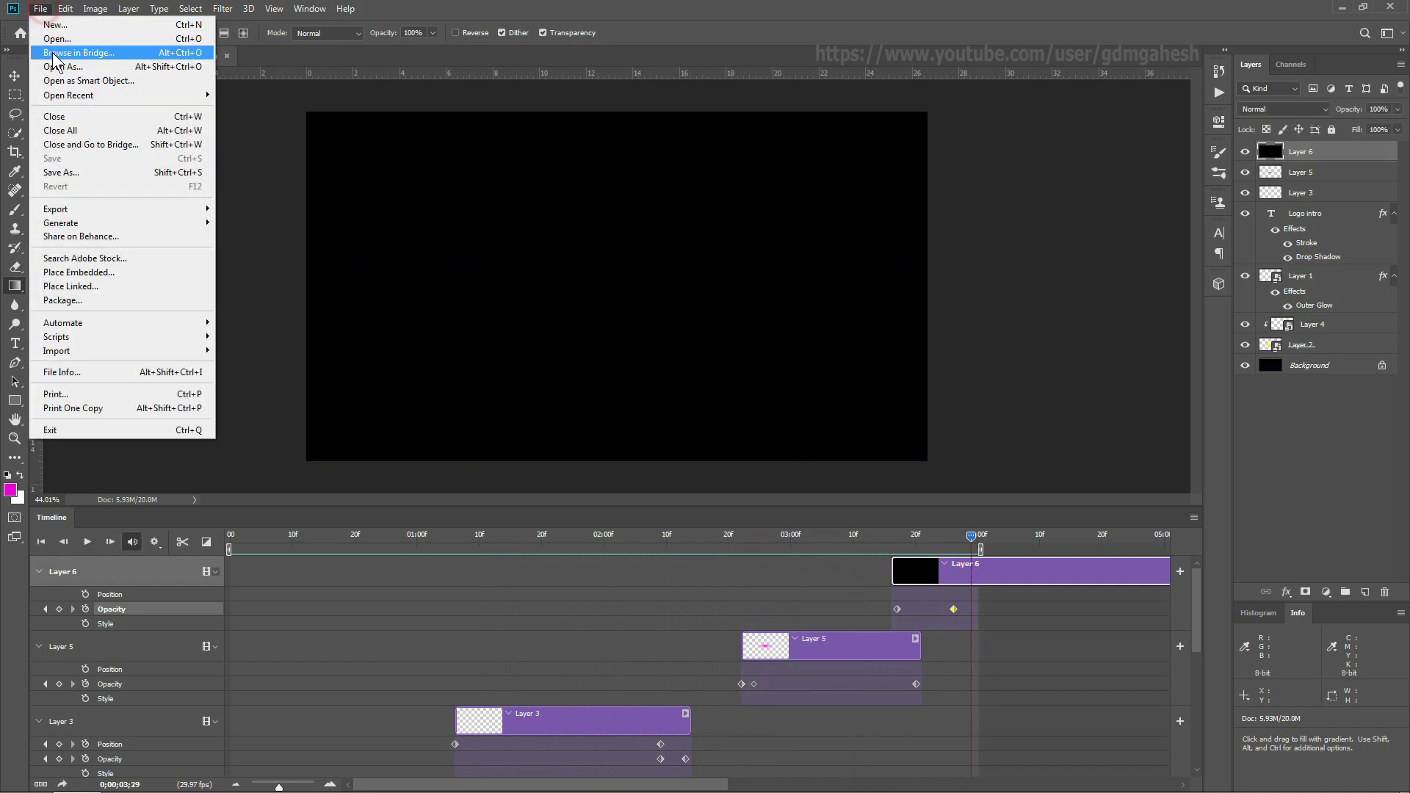
mouse_move(103, 209)
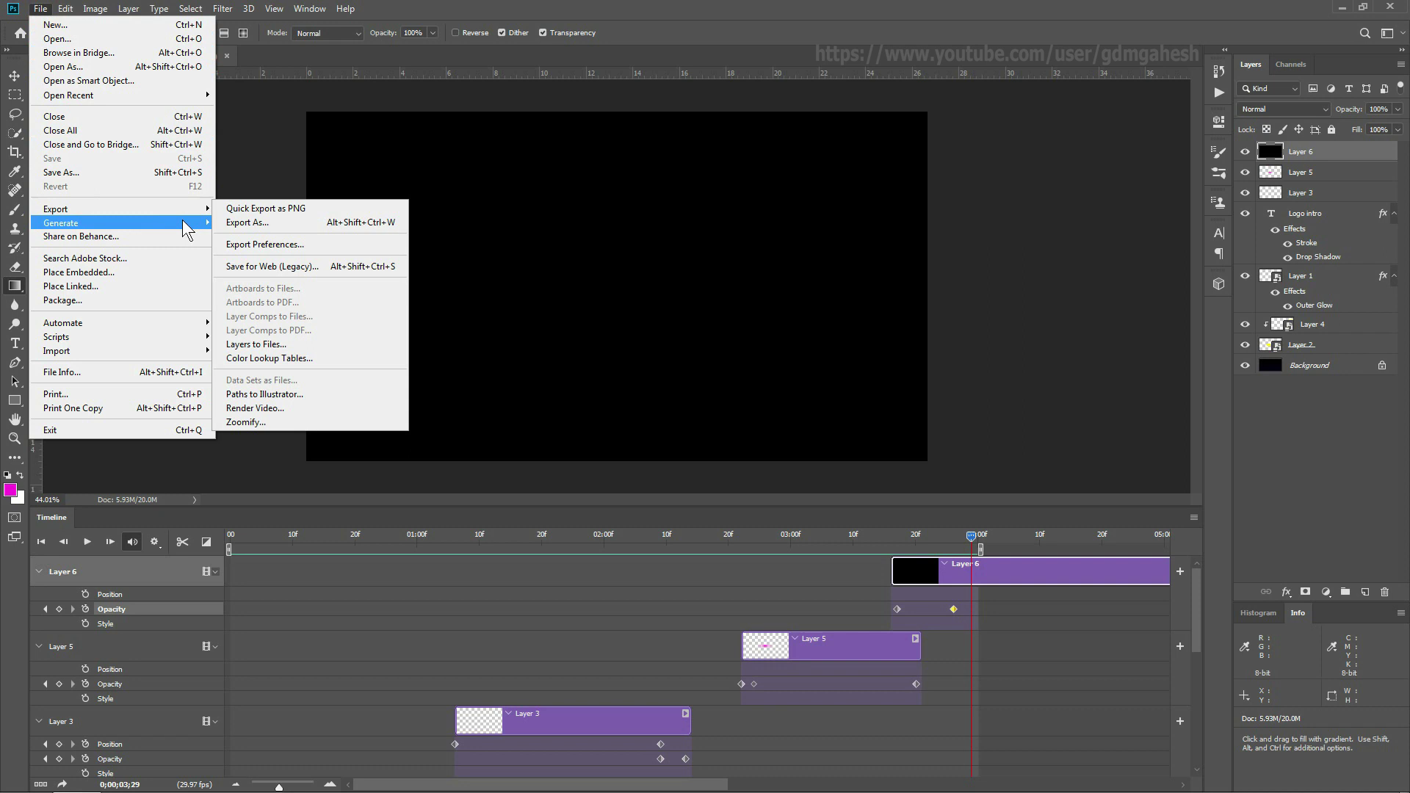
click(310, 407)
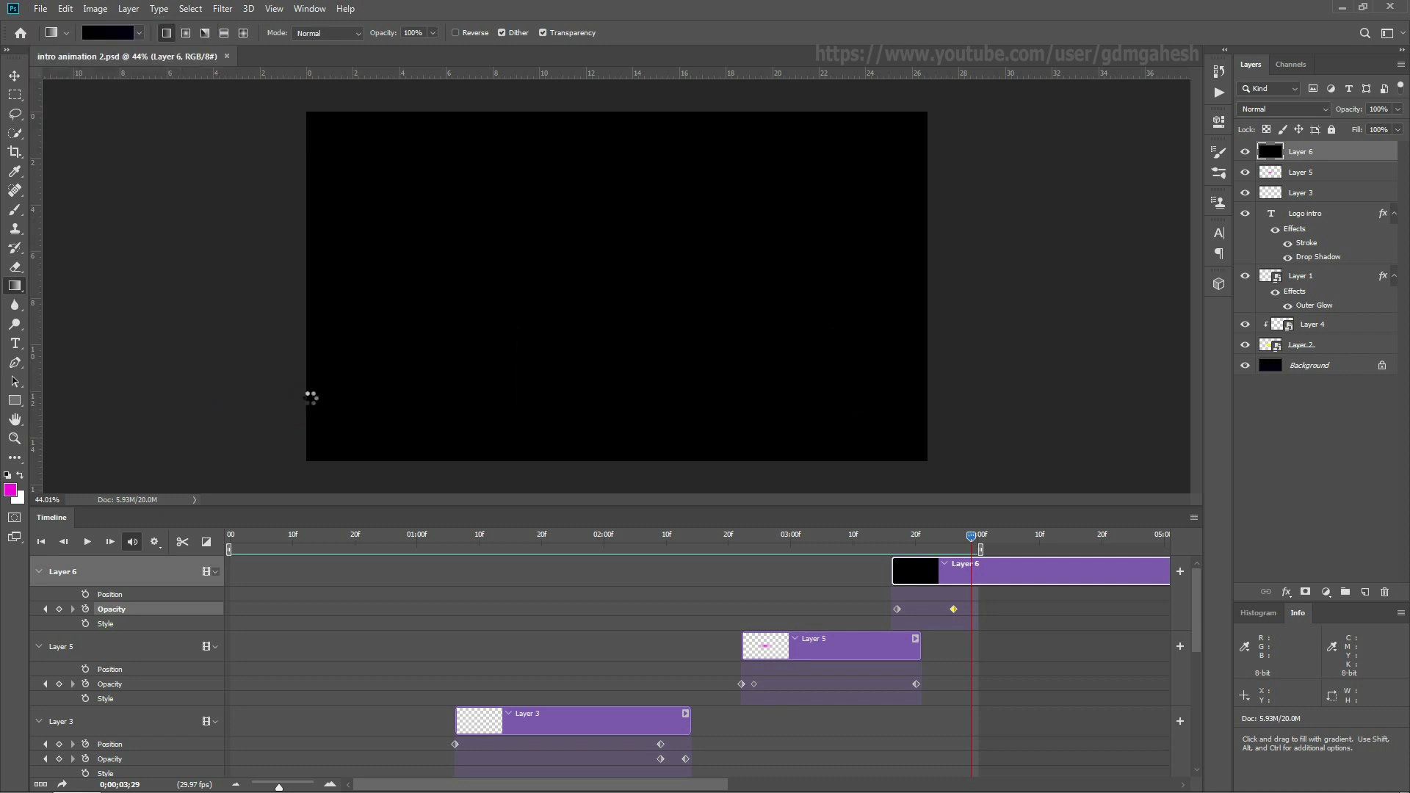
drag(572, 176, 448, 187)
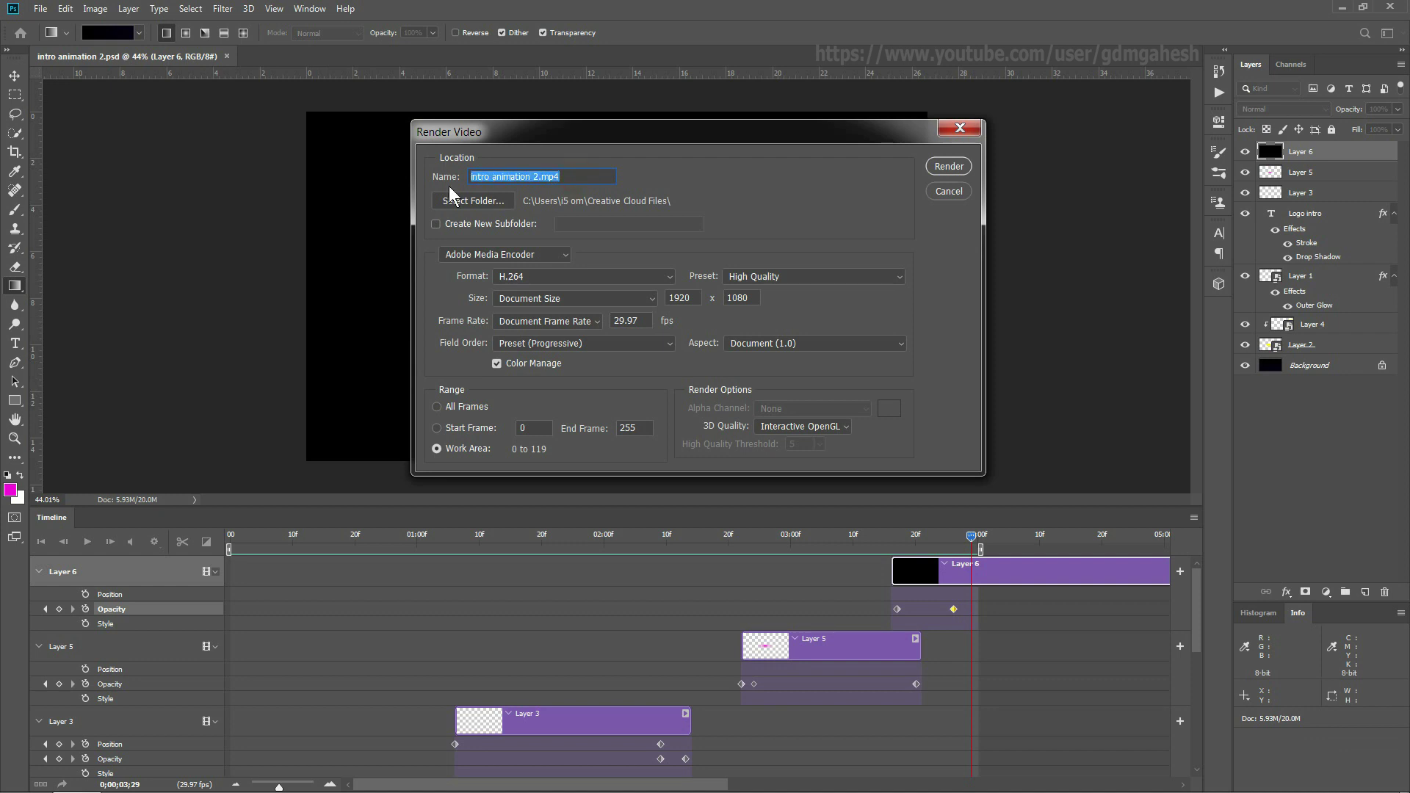
text(Logo intro)
click(948, 167)
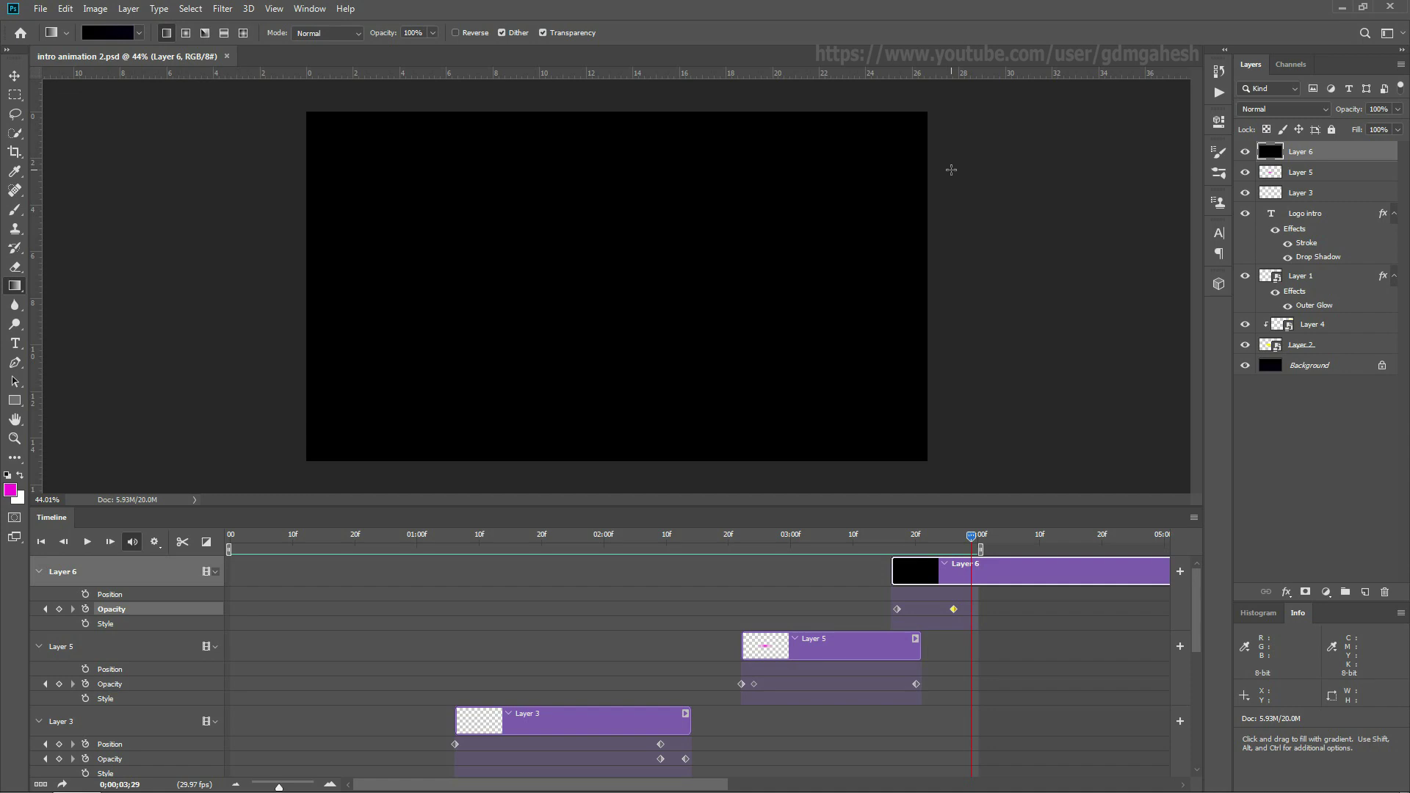
Open the Logo intro video from Creative Cloud Files in Windows Media Player
click(40, 9)
click(46, 42)
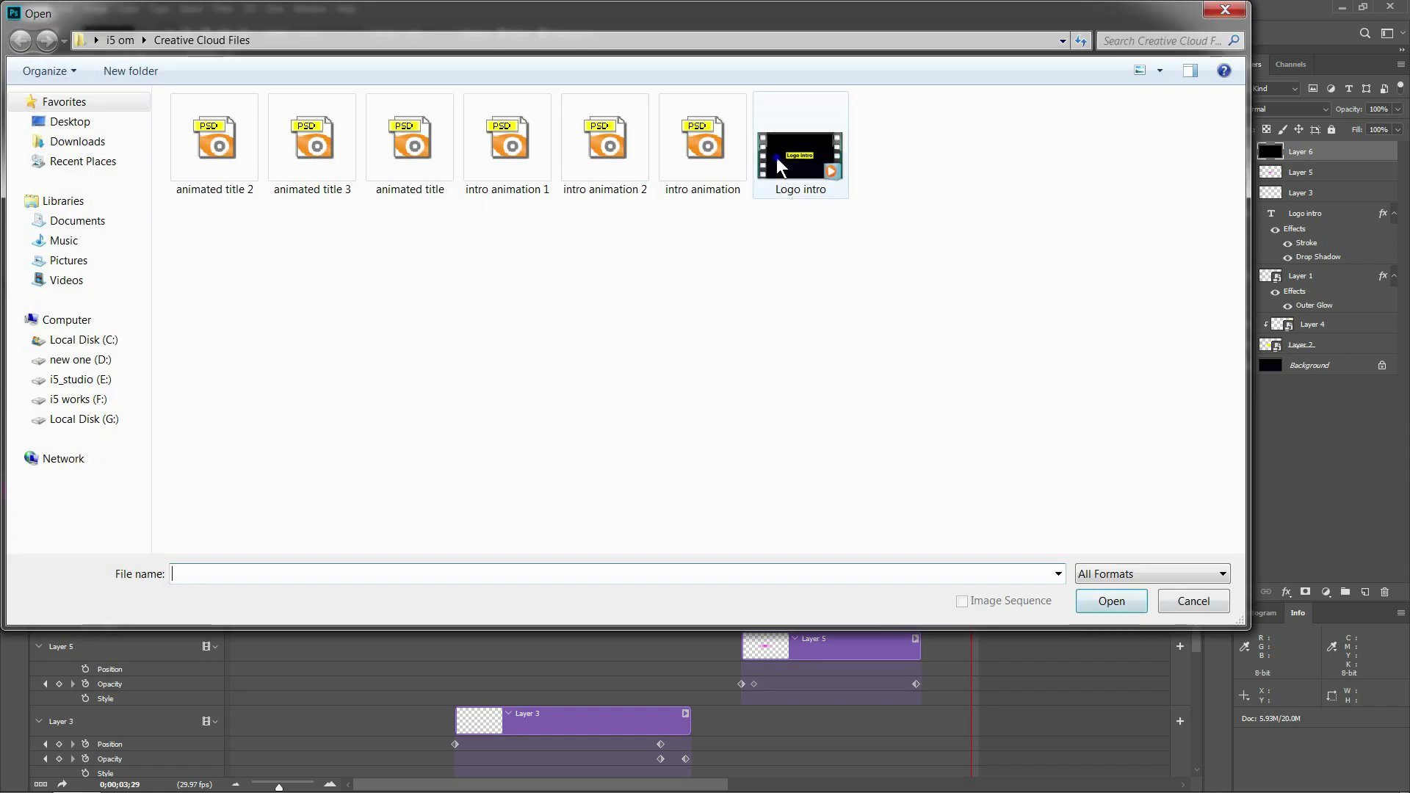
right_click(777, 157)
mouse_move(863, 294)
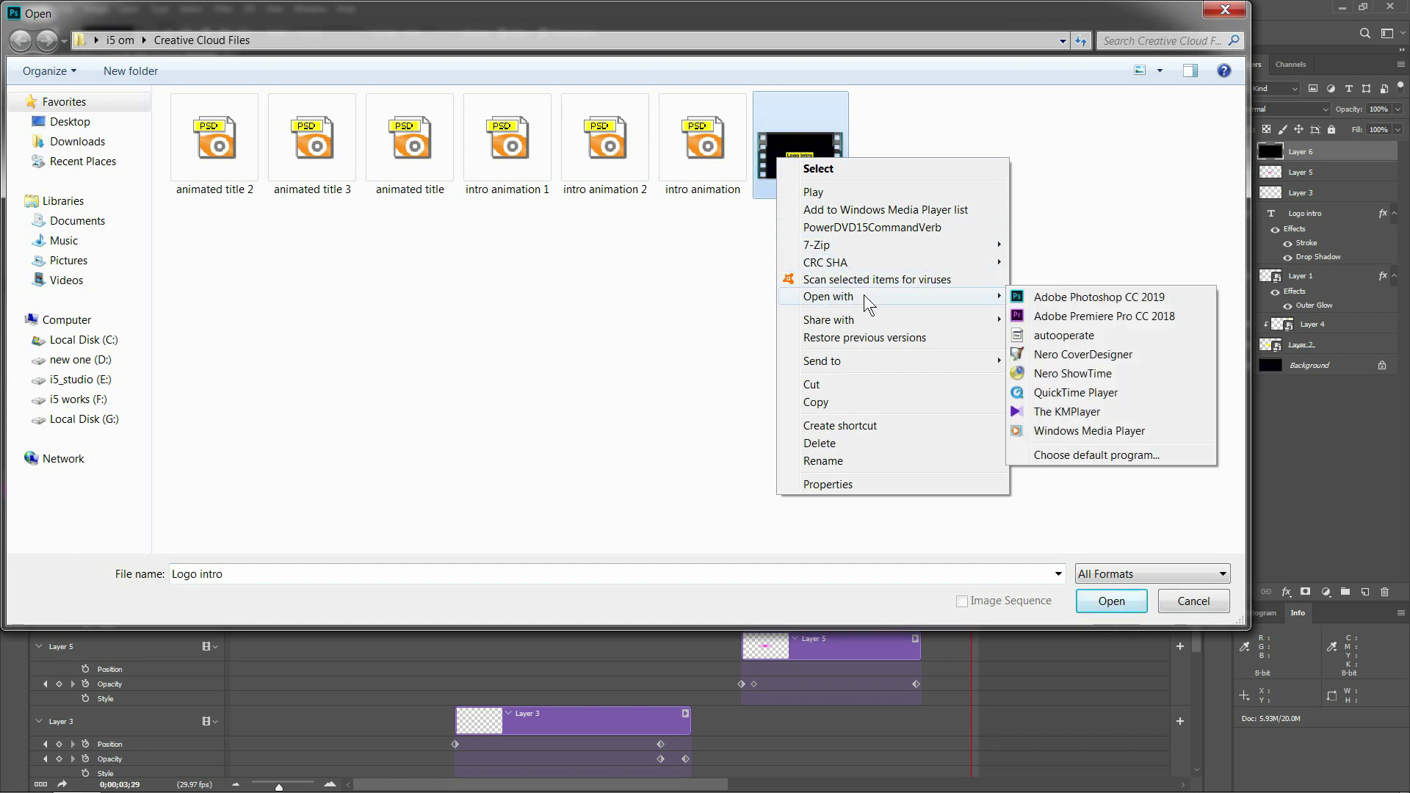
click(1074, 427)
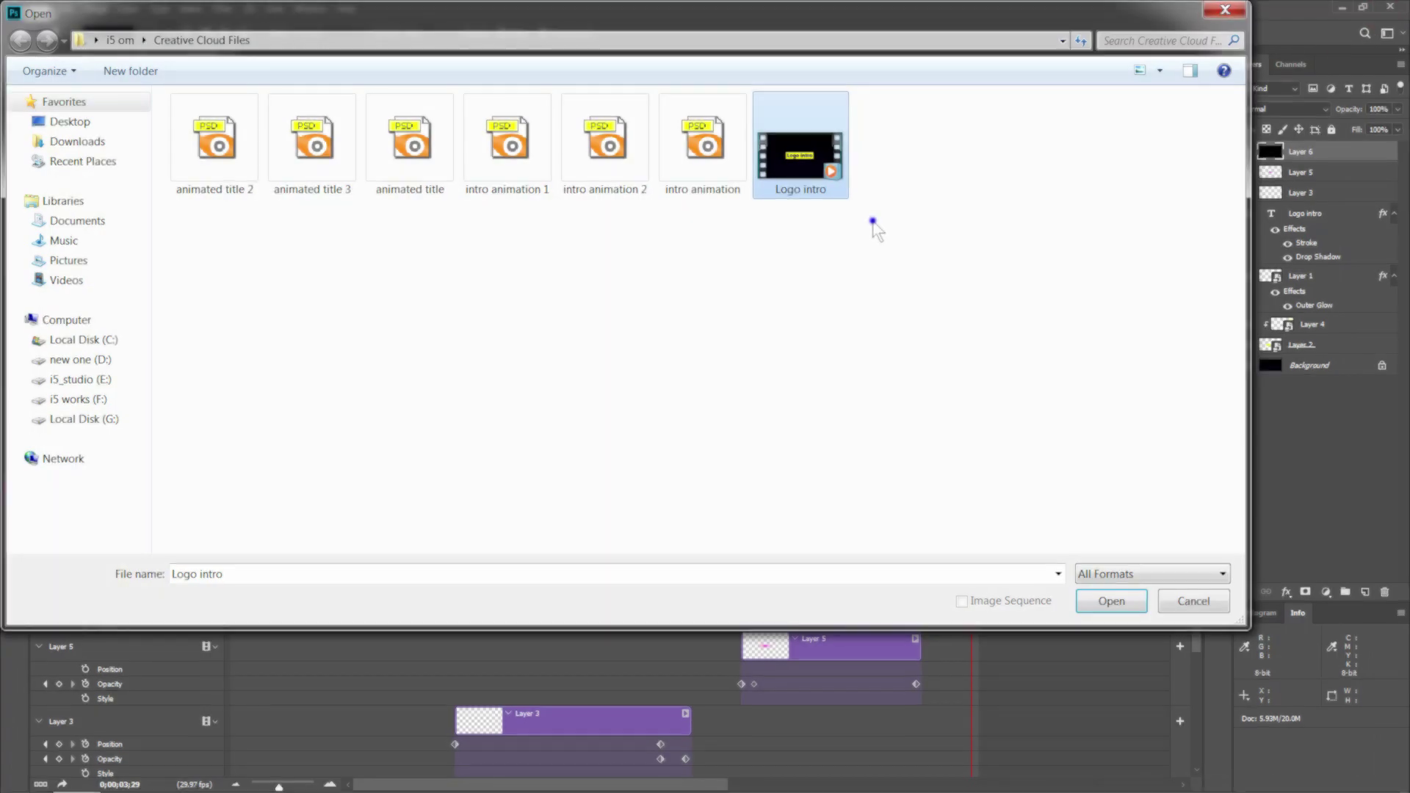
right_click(873, 221)
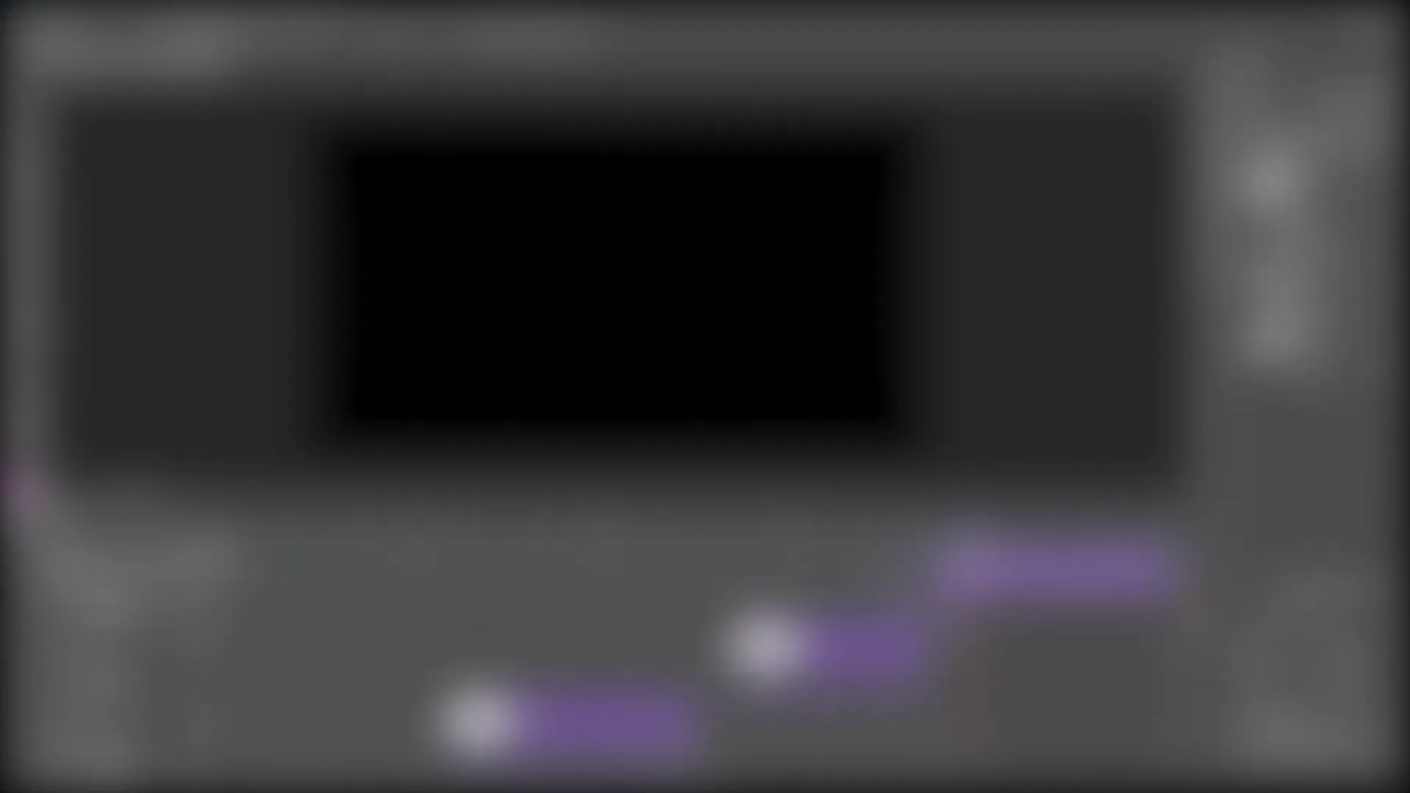